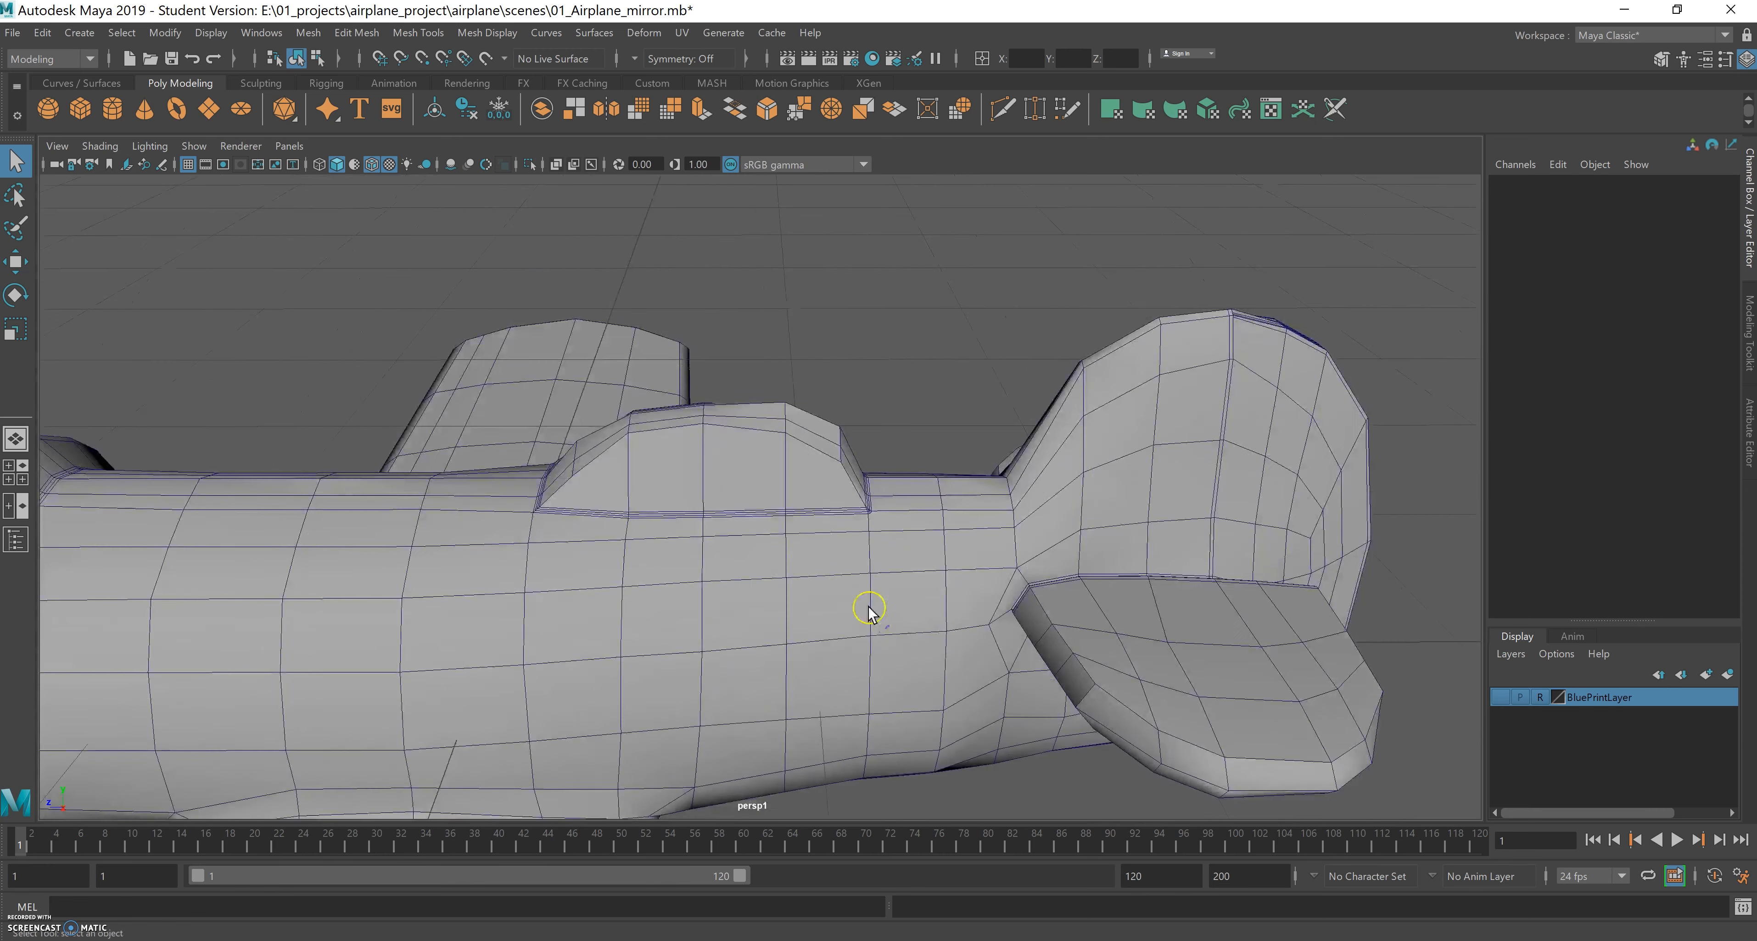
Put the fuselage into vertex editing and slightly lower the rear vertex on the canopy's top edge.
right_click_drag(781, 572, 746, 505)
middle_click_drag(747, 507, 765, 632, "alt")
left_click_drag(953, 635, 946, 600, "alt")
scroll(944, 579, "up", 4)
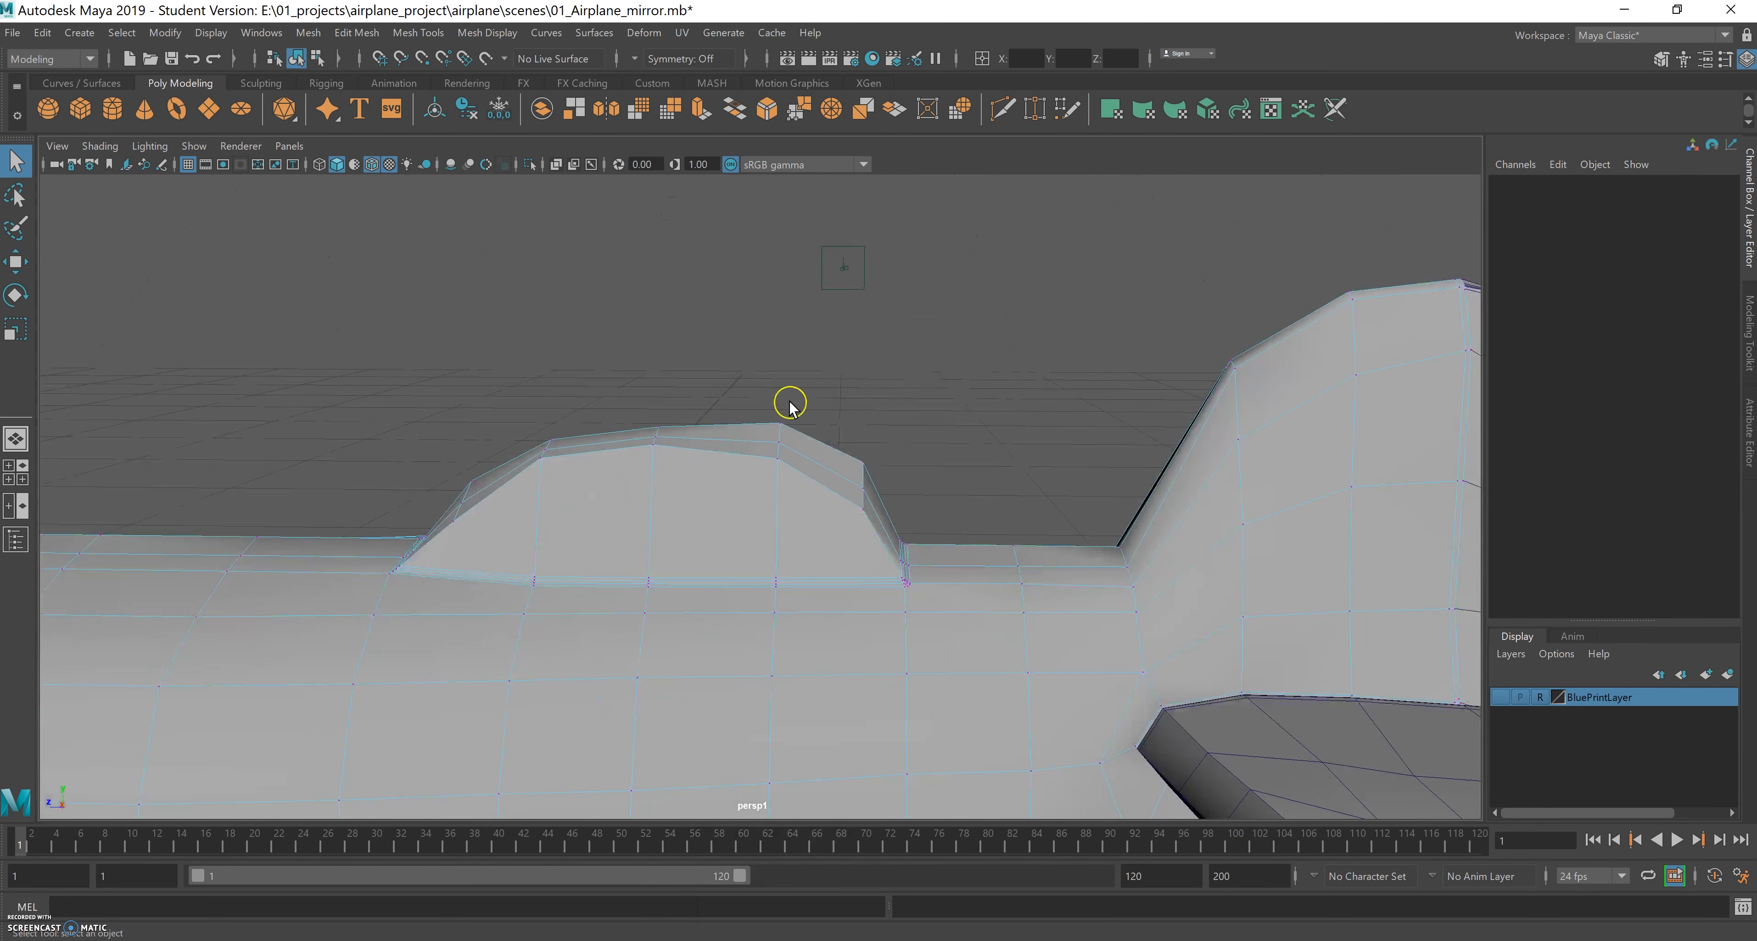
left_click(780, 425)
key("w")
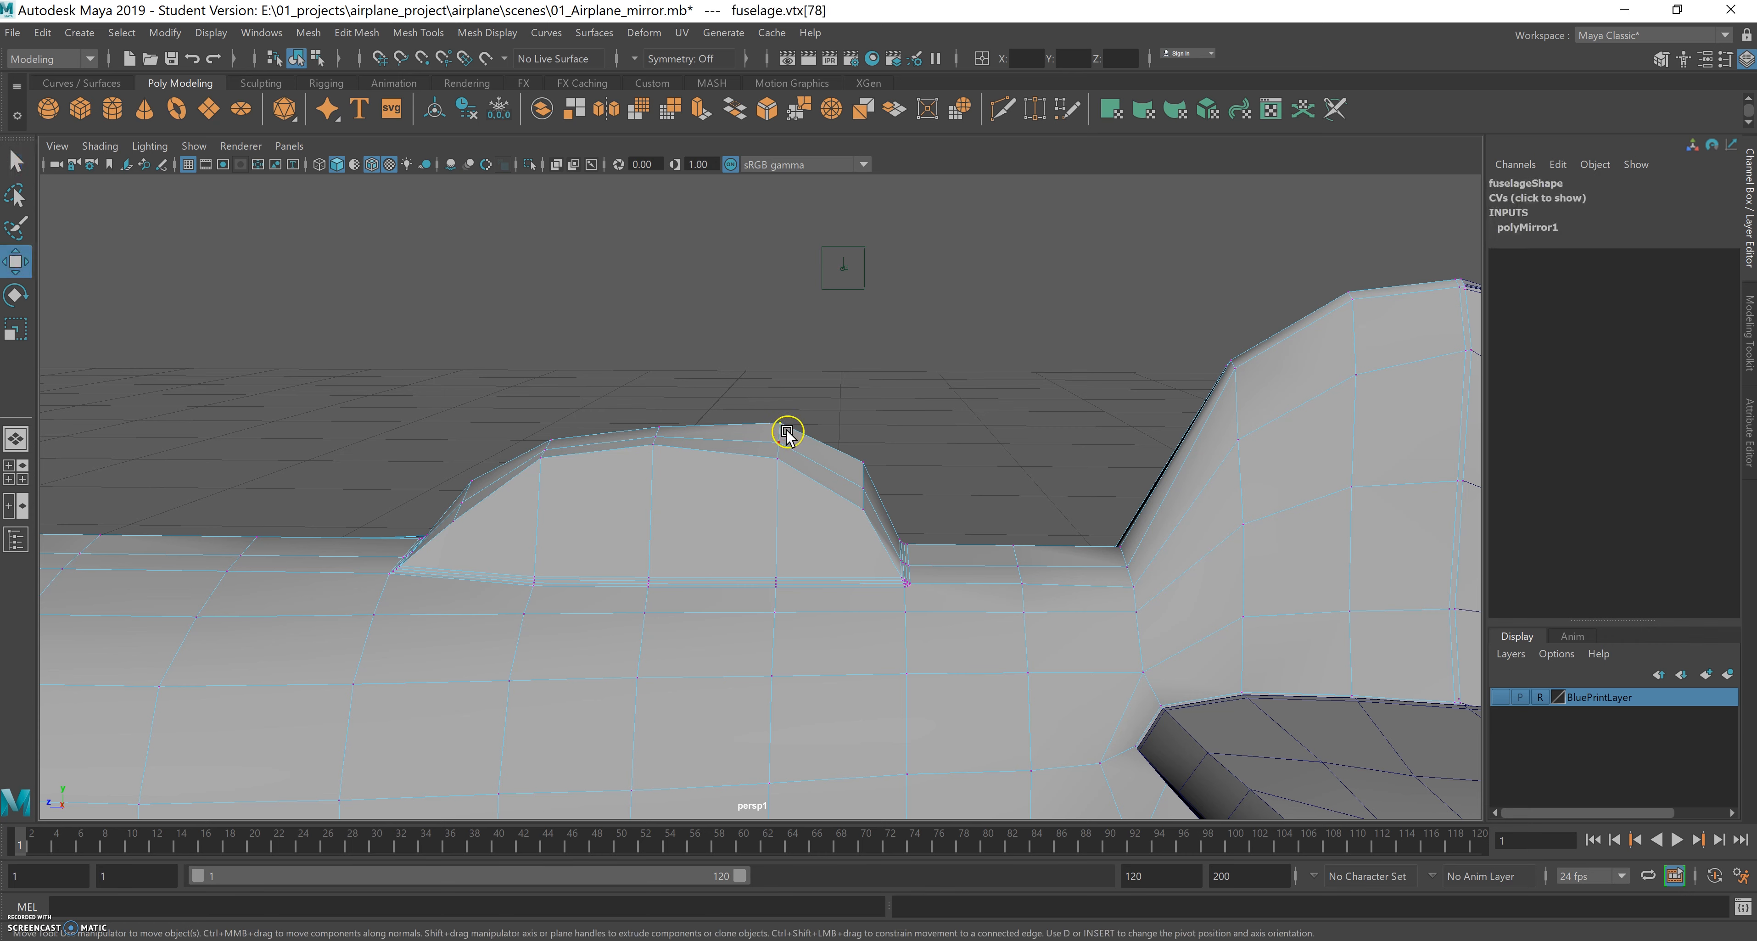
left_click_drag(780, 334, 779, 348)
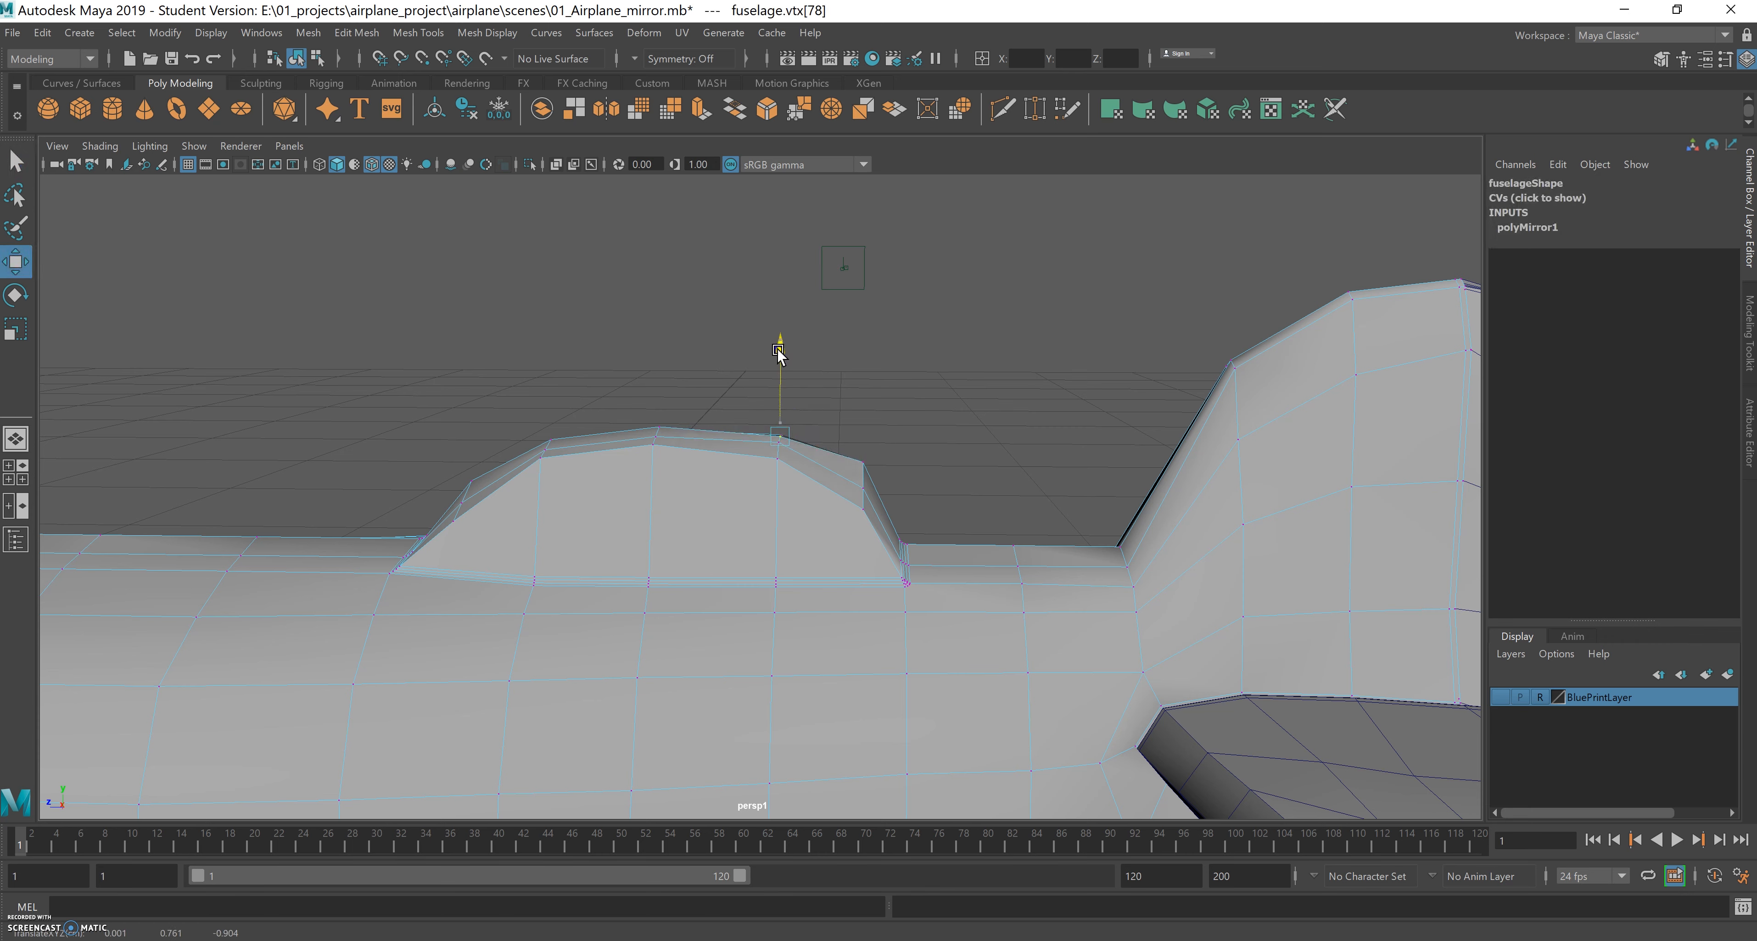
Lower the vertex at the canopy's upper rear corner and nudge it lengthwise to round the outline.
left_click(864, 463)
left_click_drag(865, 385, 861, 398)
left_click_drag(951, 473, 954, 480)
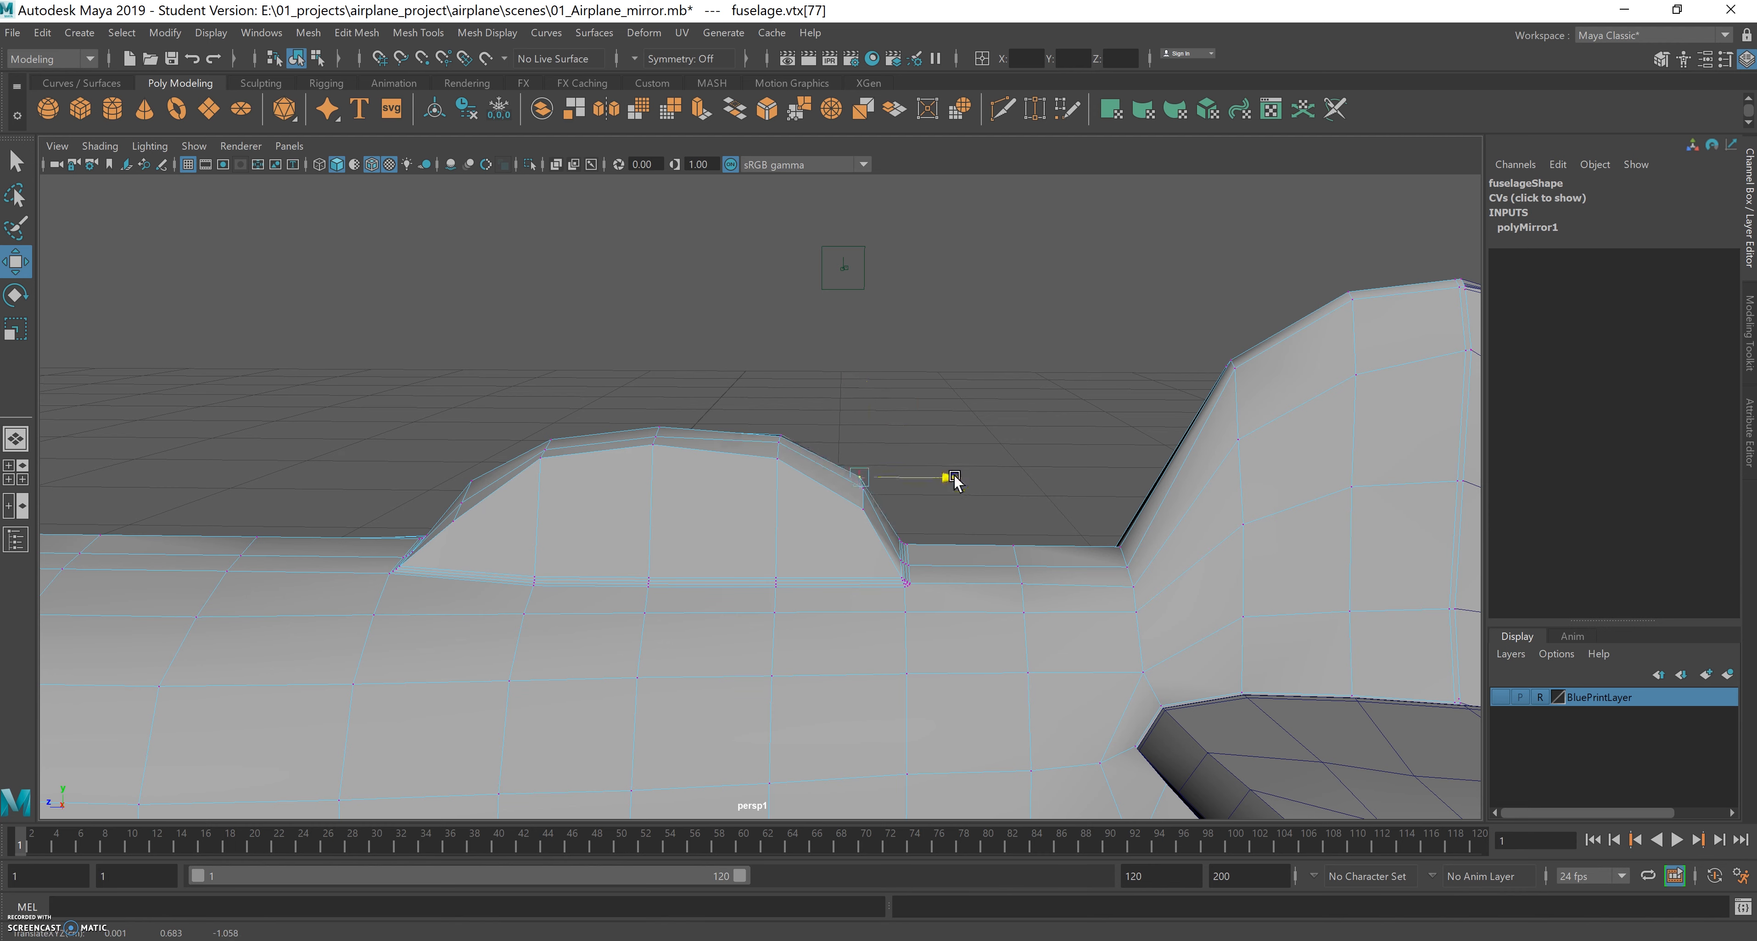
Try to pull a single vertex on the lower rear fuselage downward, and undo the move.
left_click_drag(905, 572, 892, 434, "alt")
left_click_drag(879, 547, 875, 479, "alt")
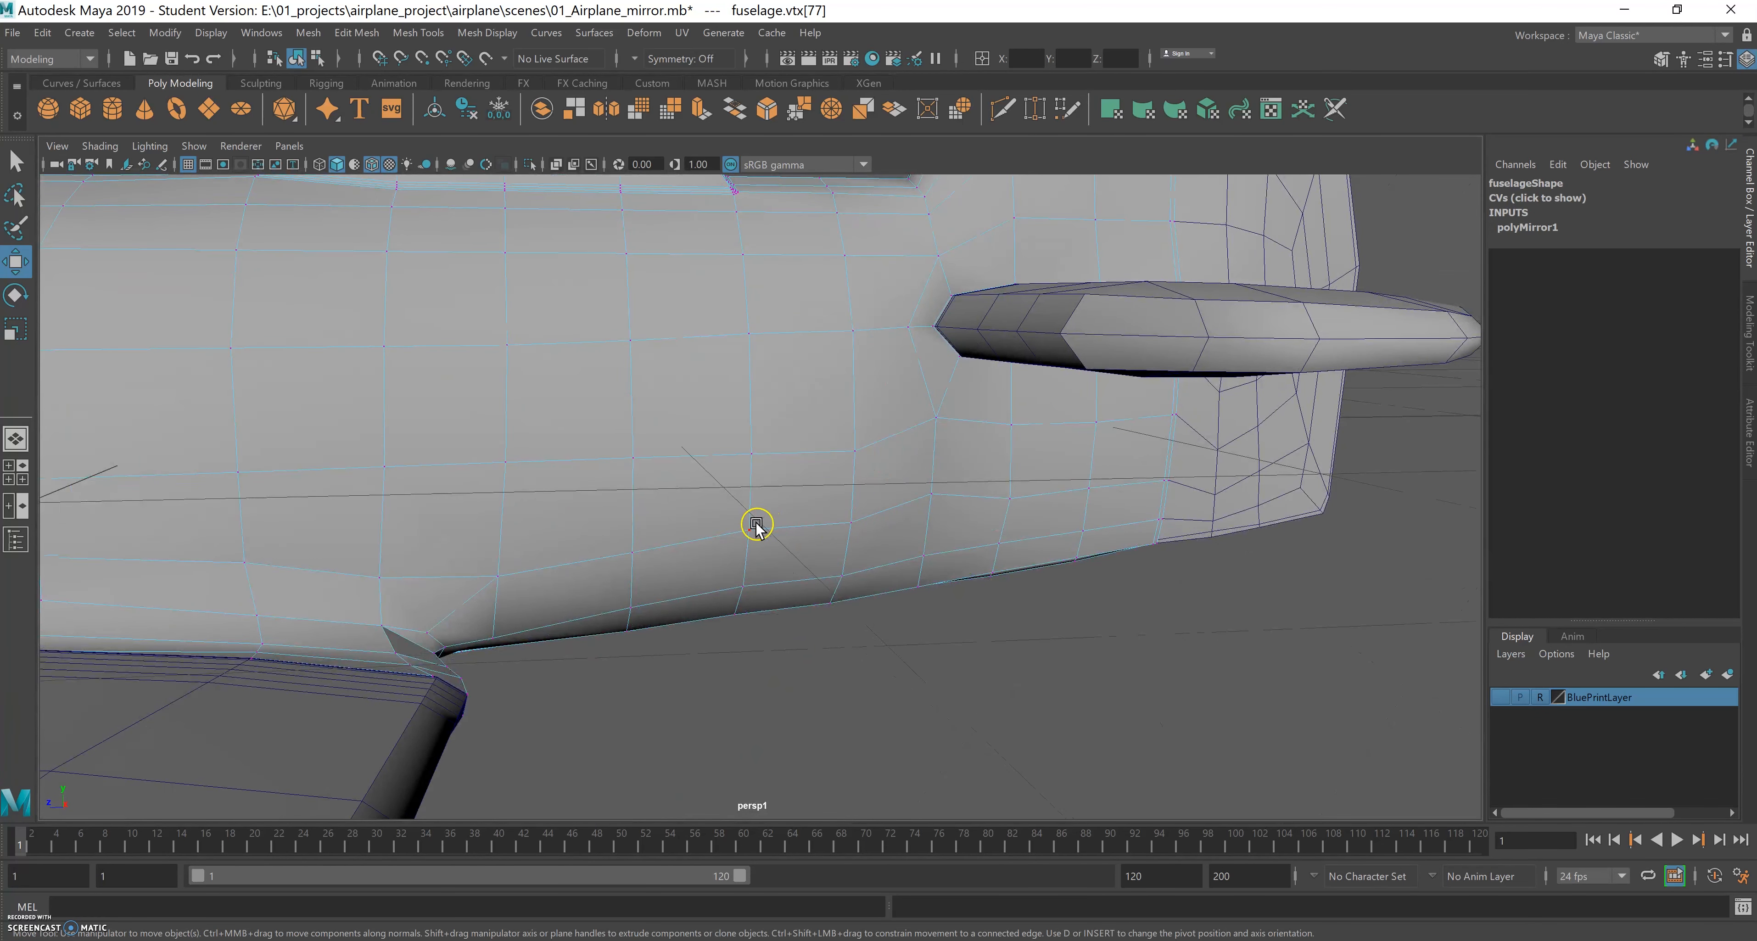
left_click_drag(777, 579, 826, 525, "alt")
left_click_drag(841, 446, 824, 576)
scroll(820, 569, "up", 5)
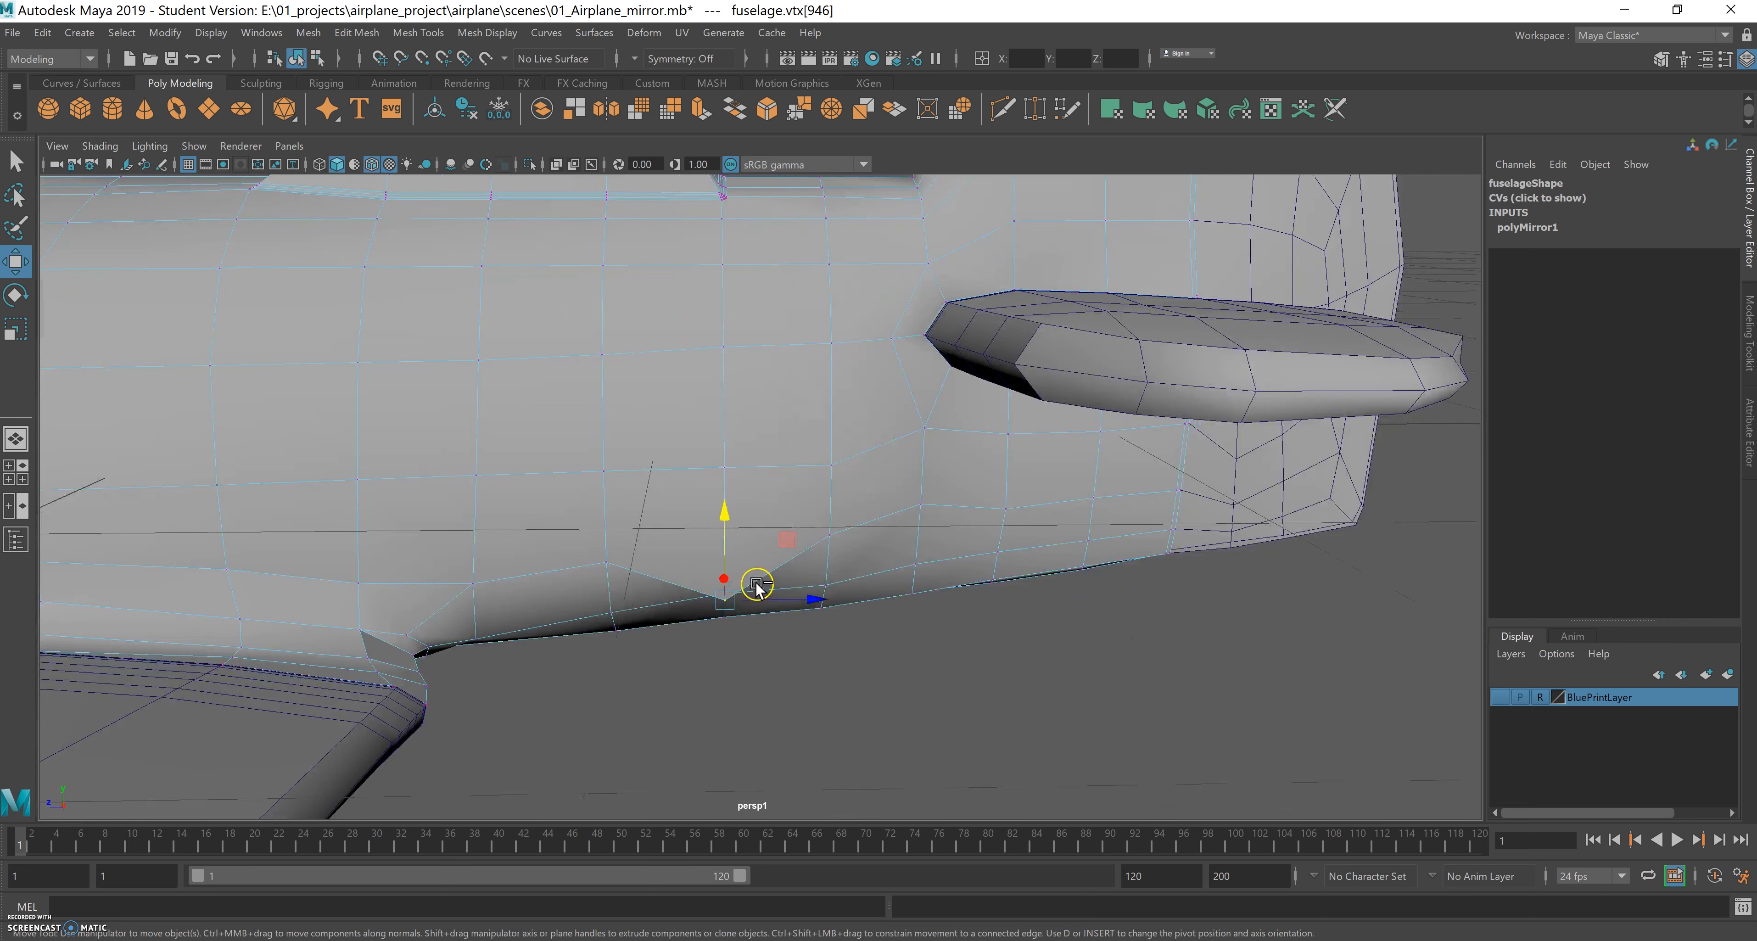
key("ctrl+z")
Set the modeling symmetry to Object X so fuselage edits affect both sides.
left_click_drag(807, 590, 1042, 437, "alt")
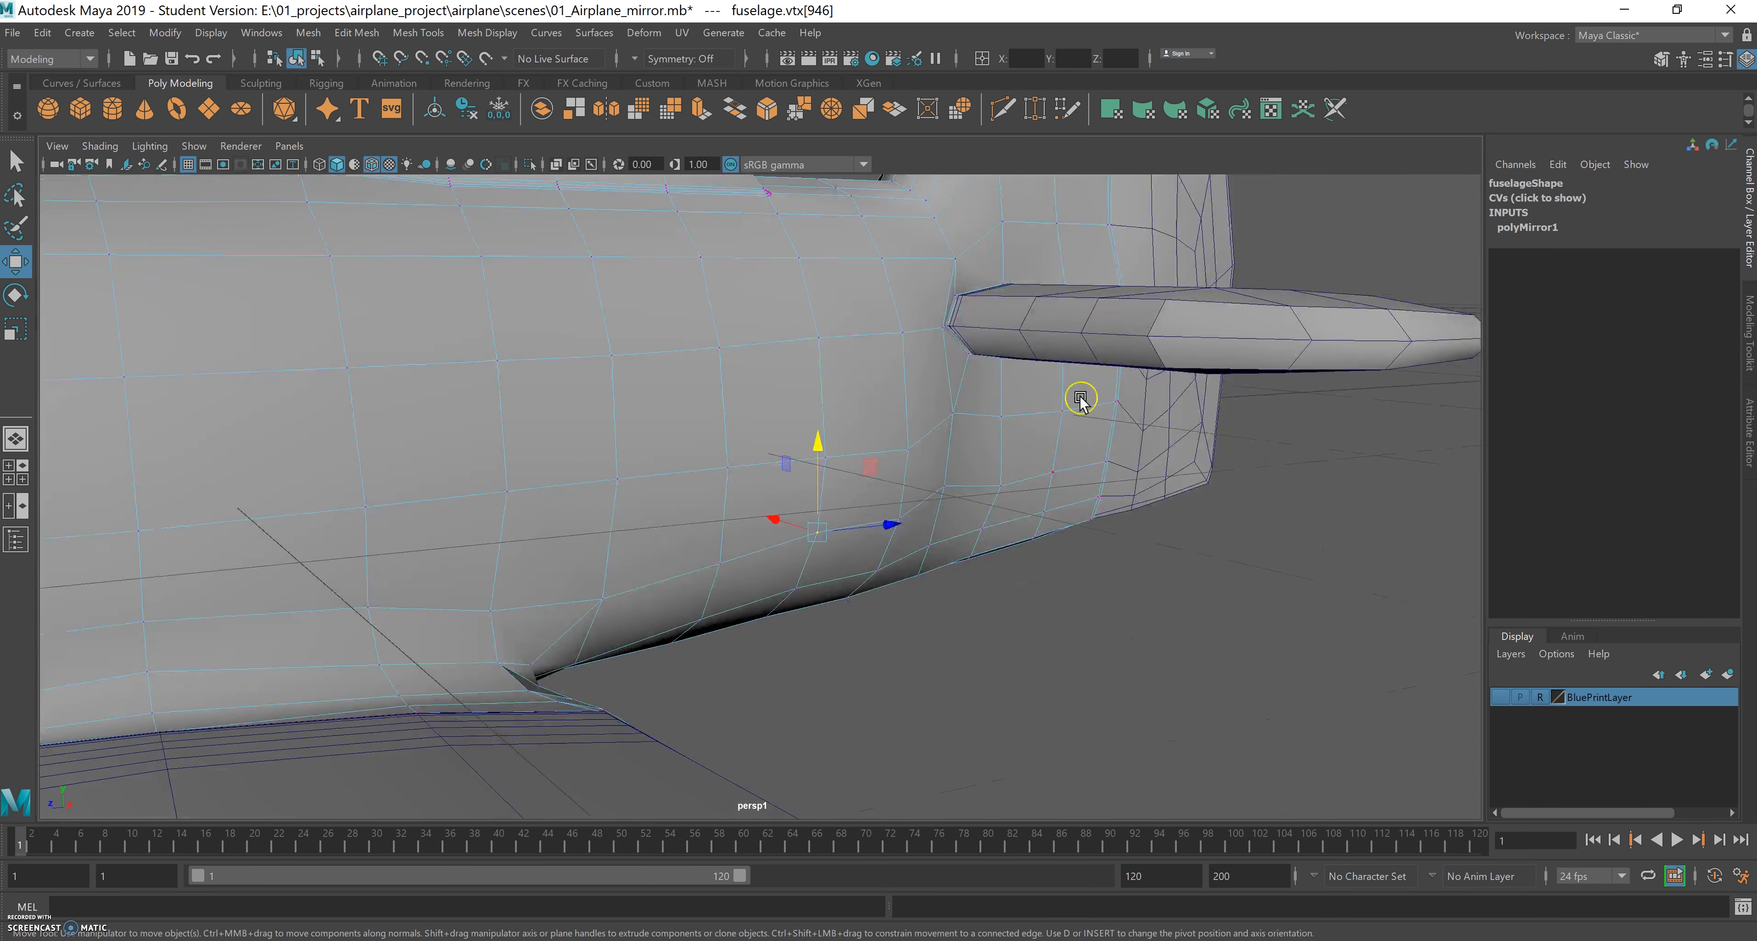
left_click(1748, 327)
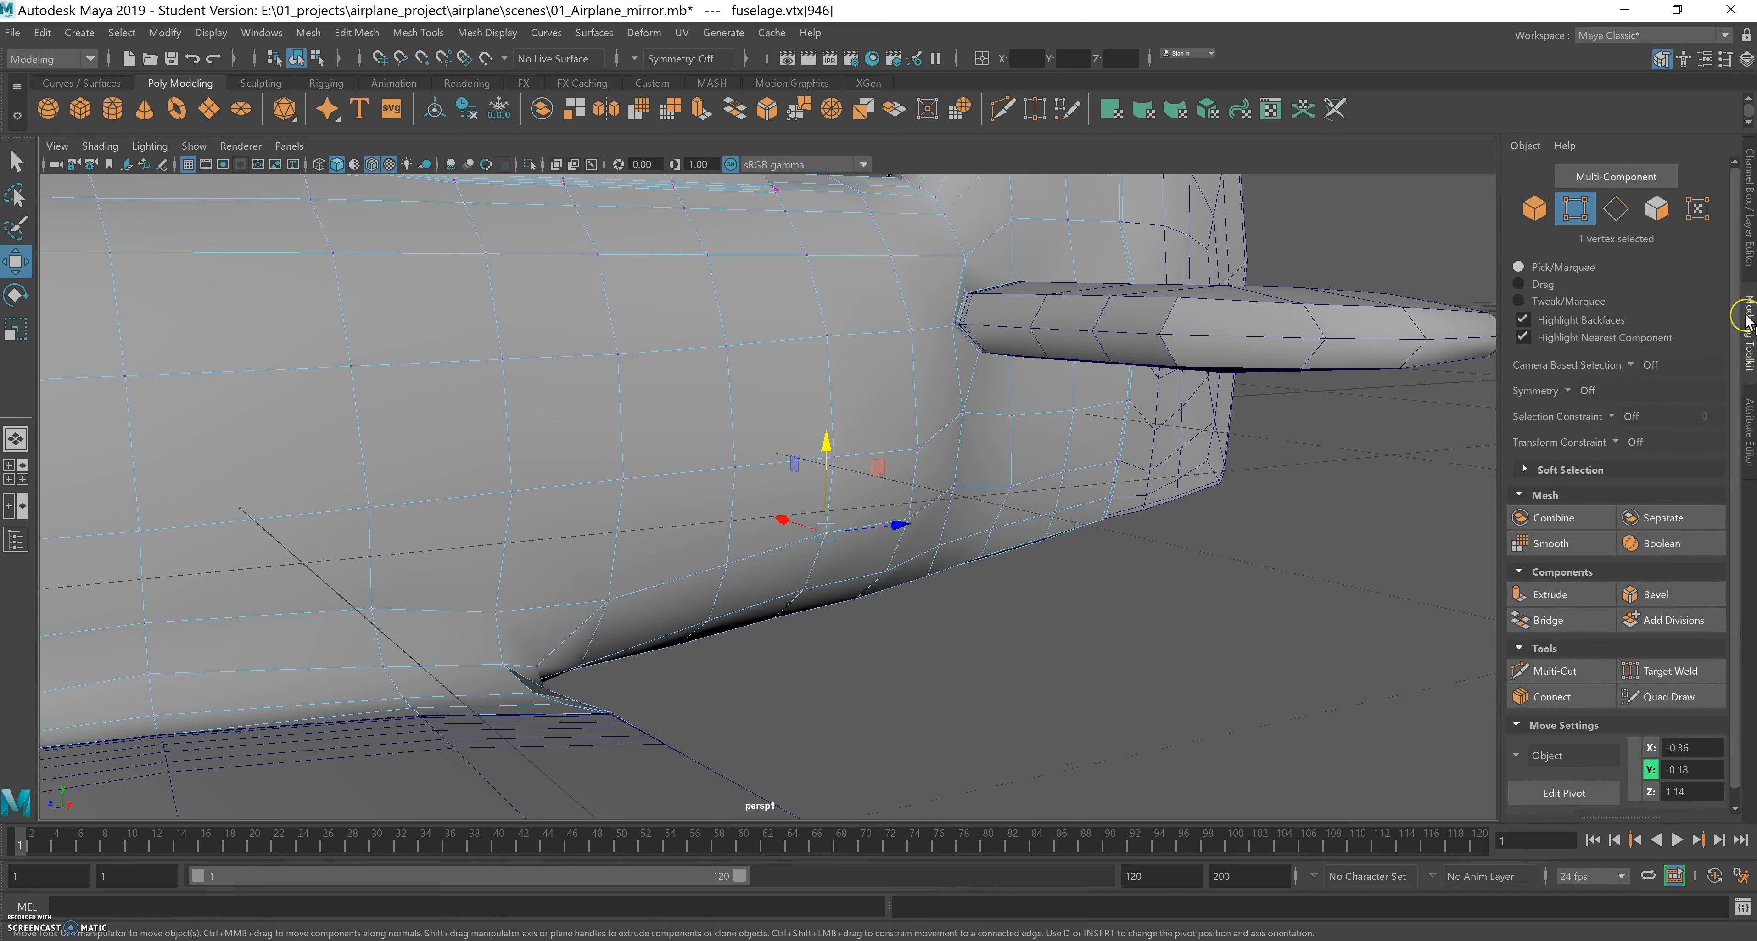
left_click(1569, 395)
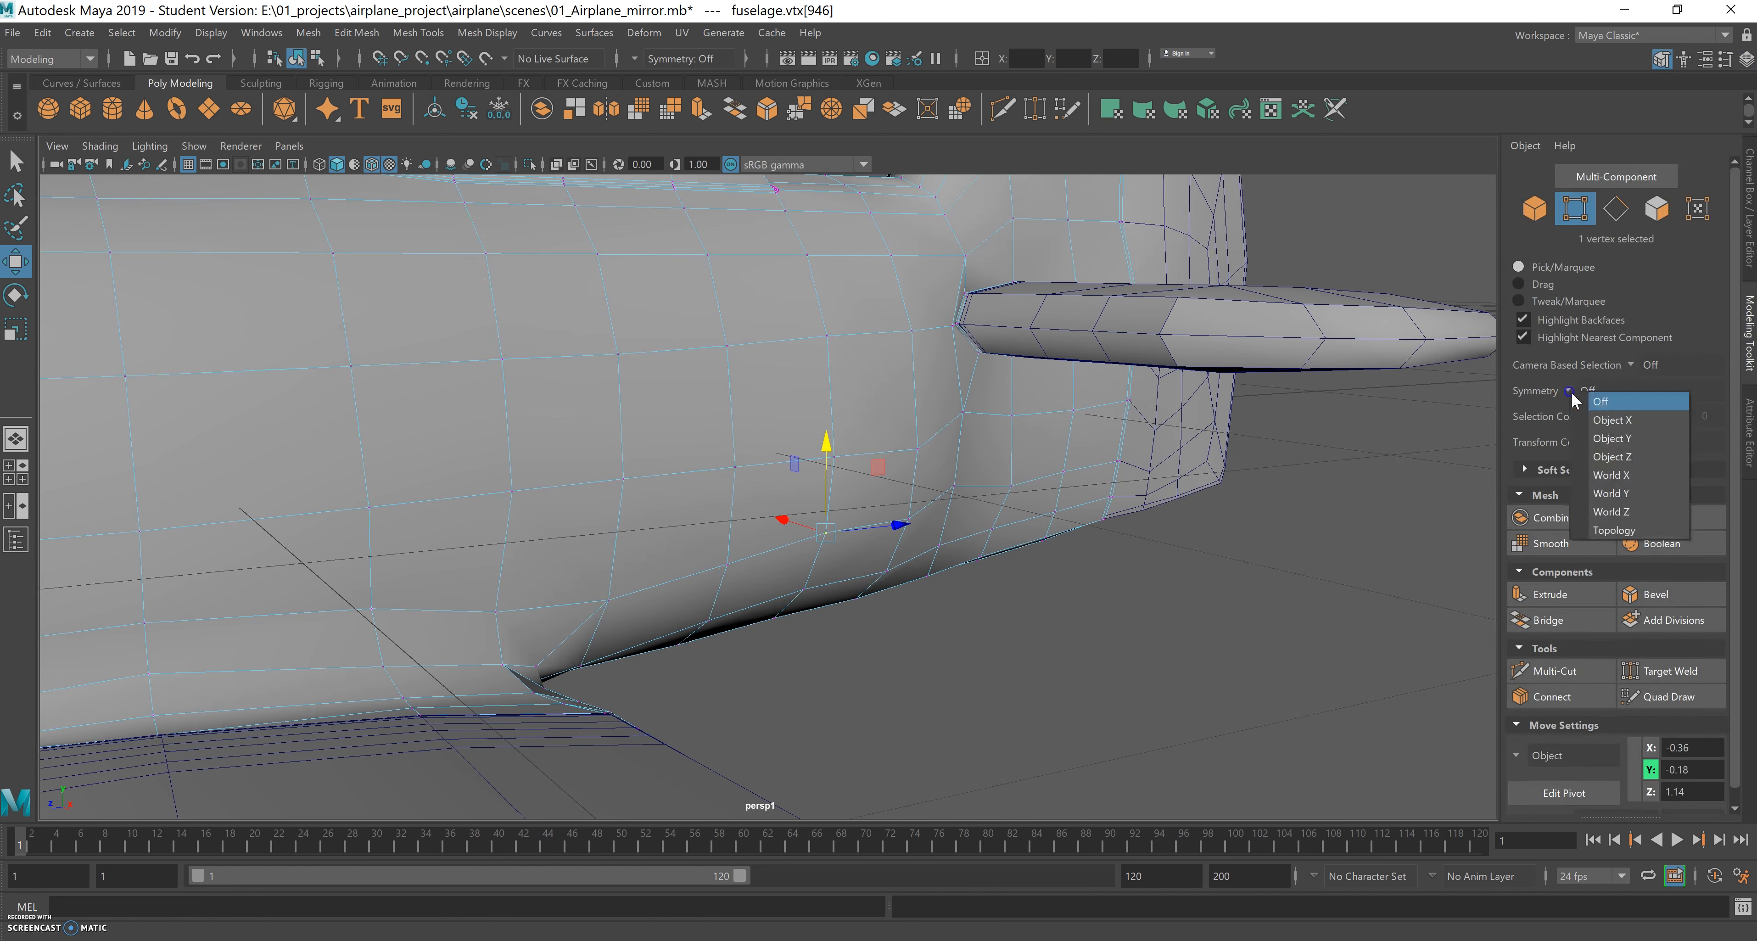
left_click(1614, 426)
Raise the mirrored vertex pair on the lower rear fuselage slightly.
left_click_drag(794, 583, 672, 532, "alt")
left_click_drag(635, 421, 641, 399)
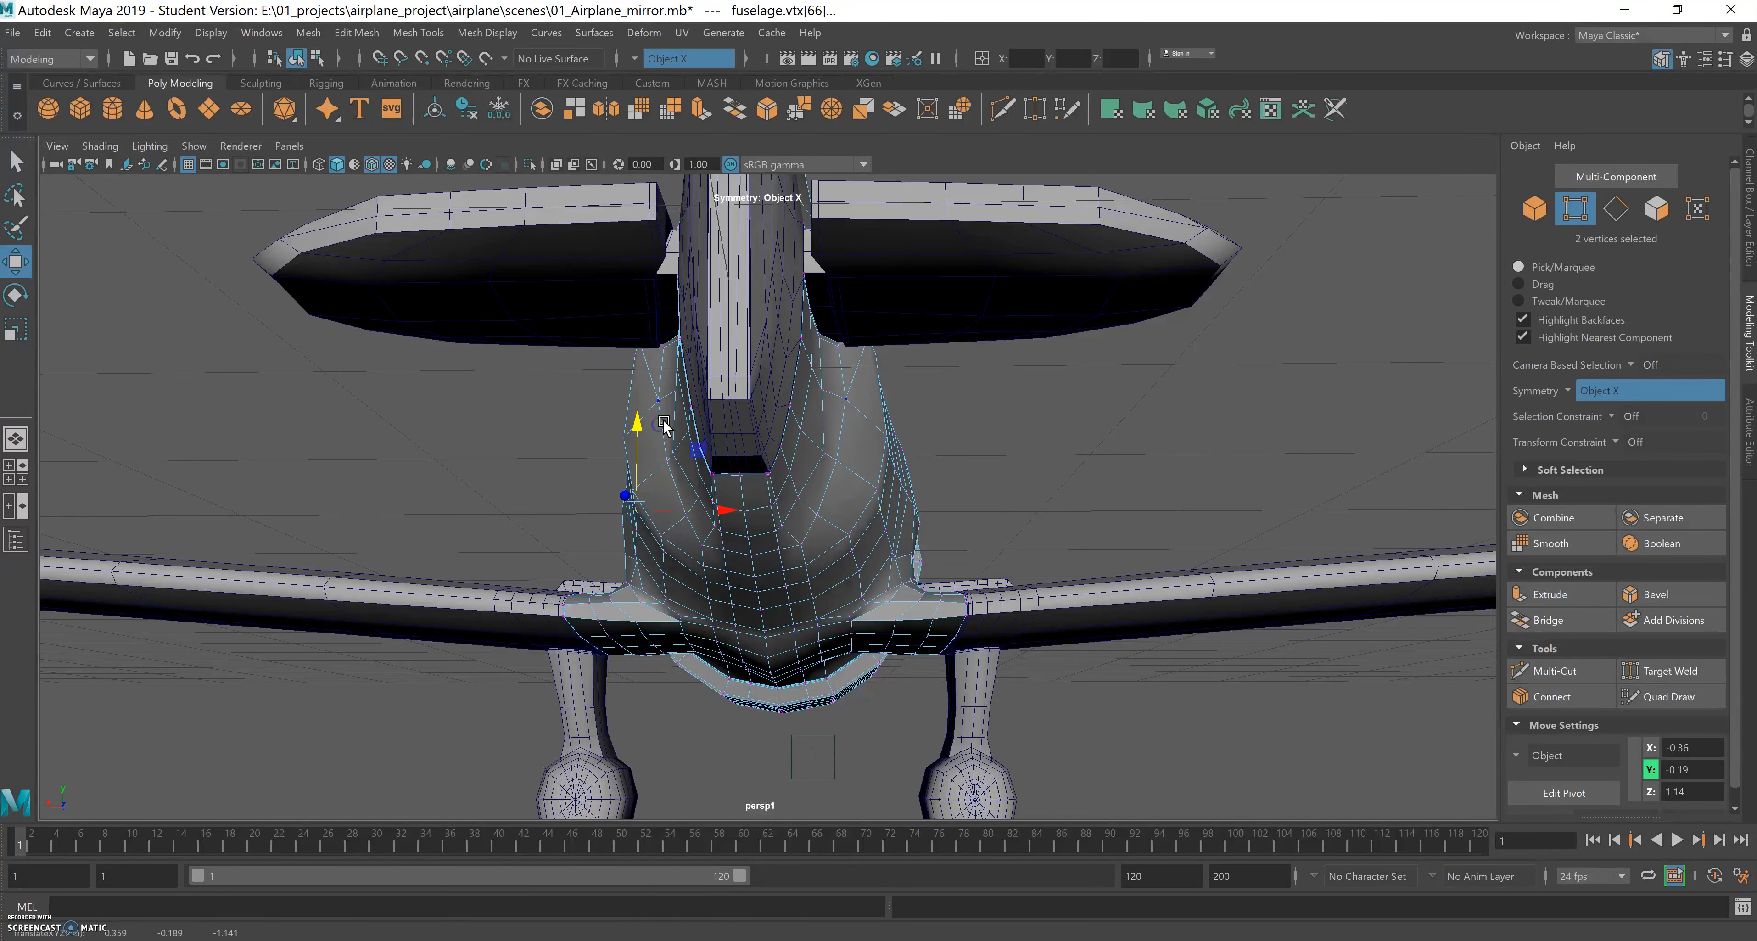
Try to scale and then shift the mirrored lower fuselage vertices along X, and undo the shift.
key("r")
left_click_drag(725, 513, 762, 517)
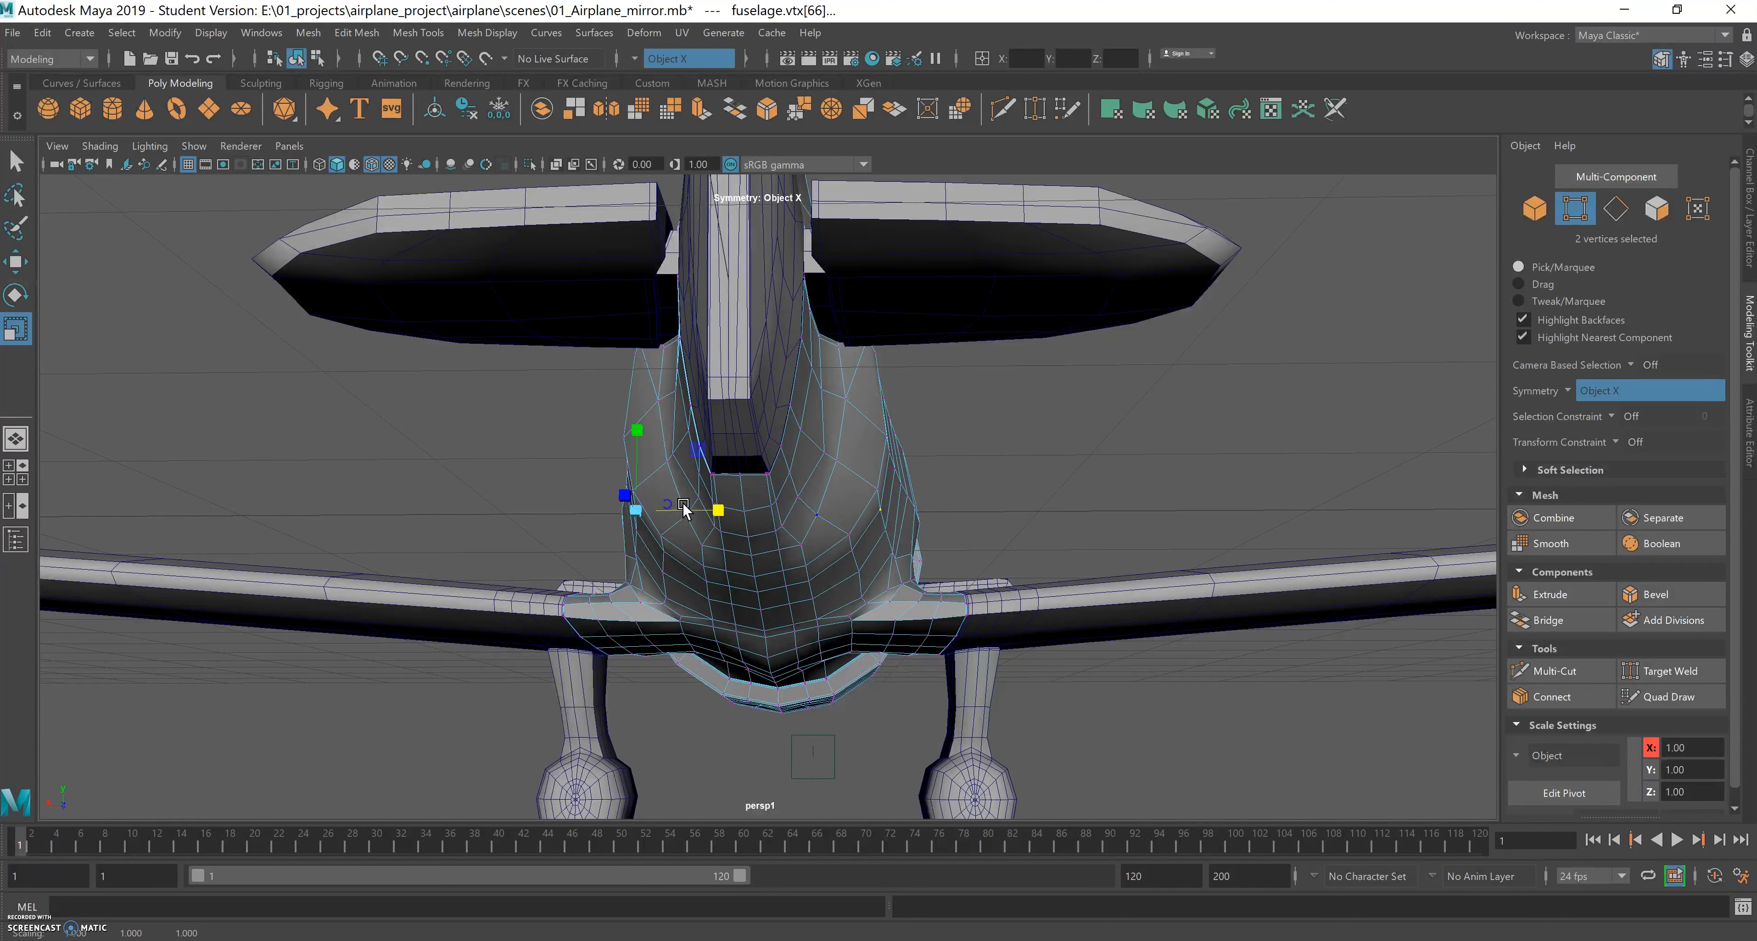
key("w")
left_click_drag(703, 512, 824, 561)
key("ctrl+z")
Raise the mirrored vertices along the lower rear fuselage, bringing the next pair toward the tail to about -0.13 in Y.
left_click_drag(739, 455, 733, 436)
left_click(886, 530)
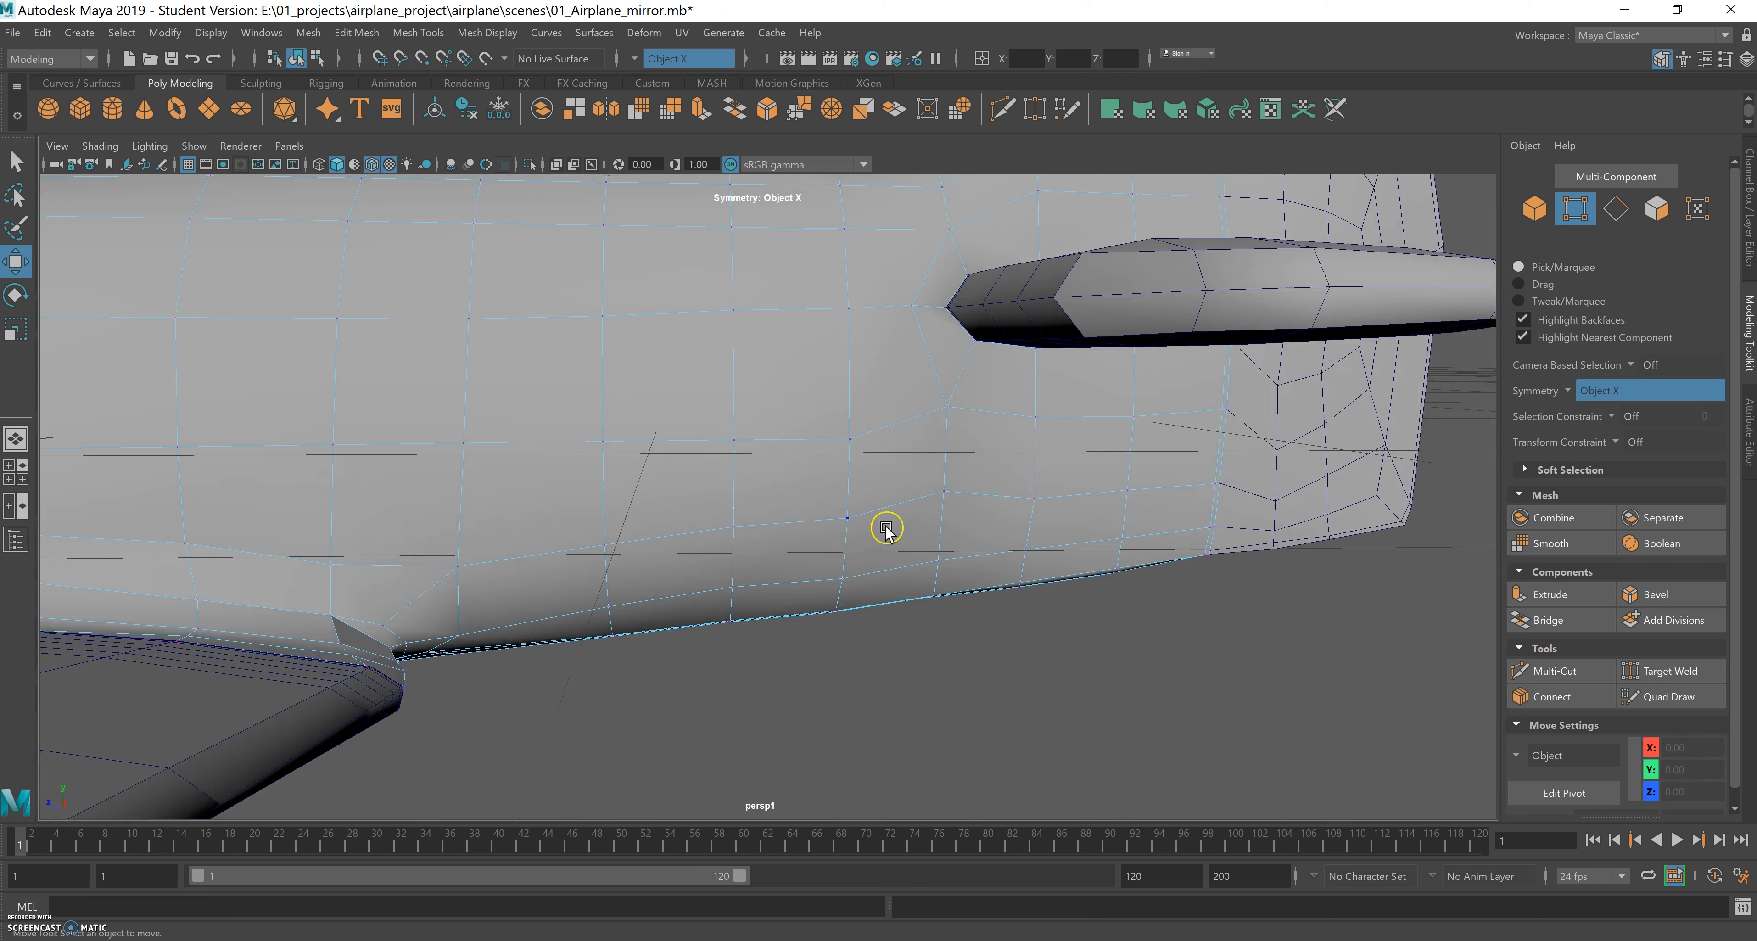
left_click(845, 518)
left_click_drag(848, 434, 847, 415)
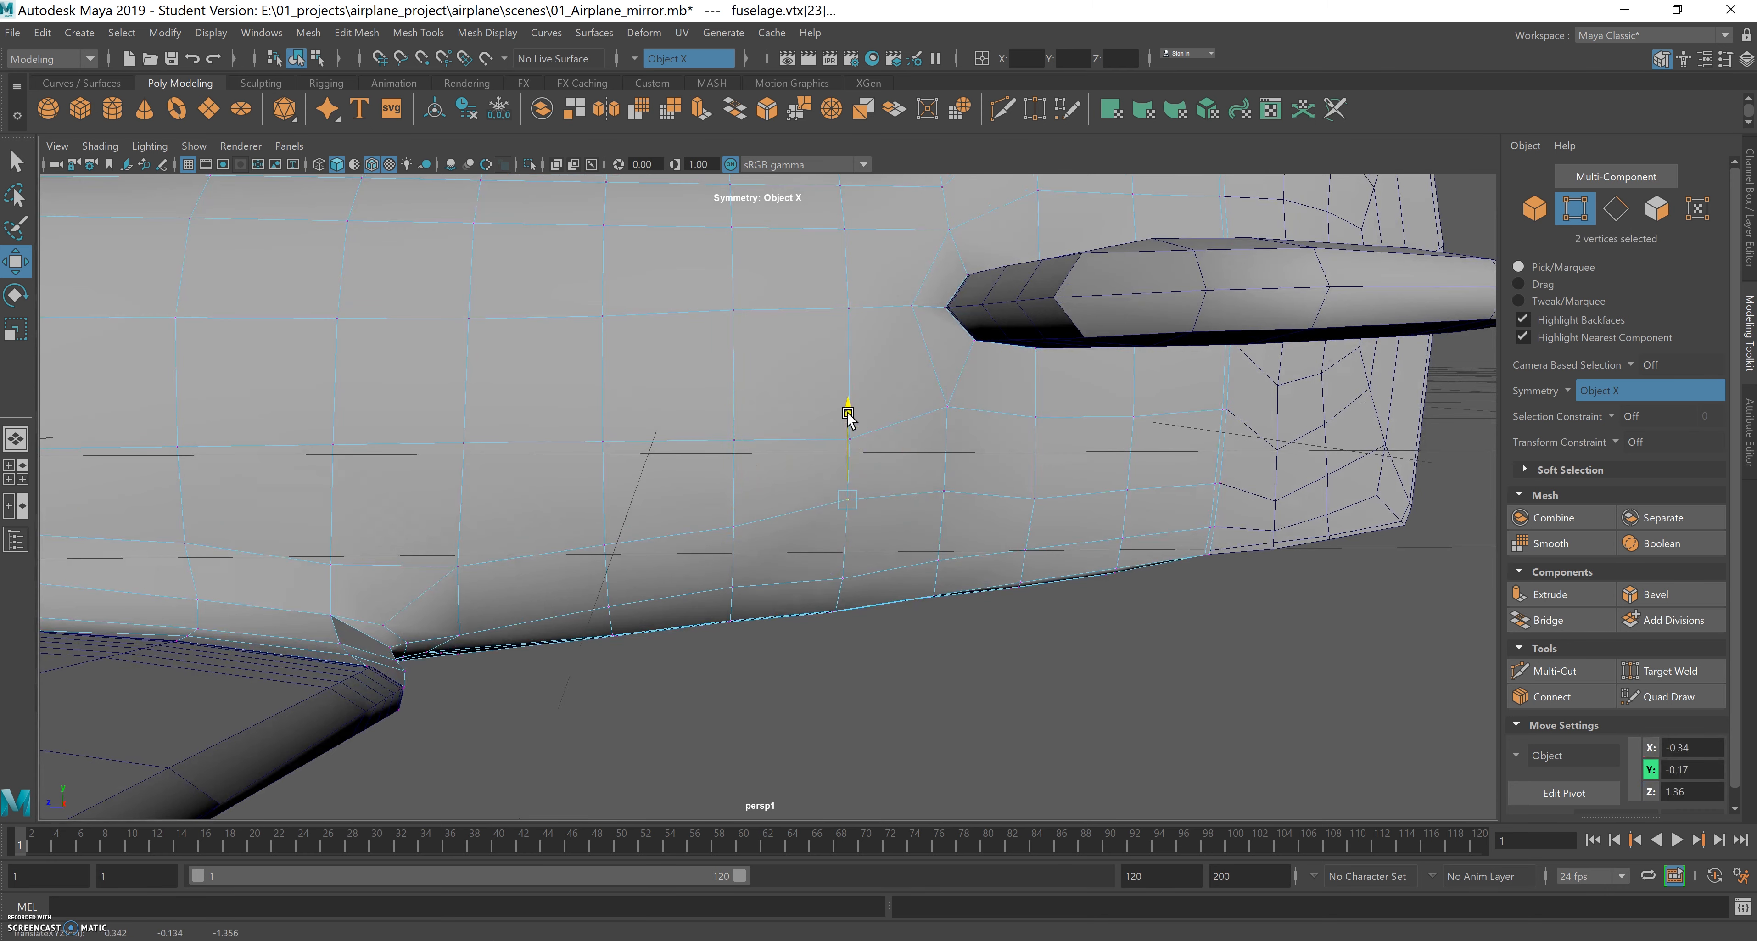
Pull the mirrored vertex pair on the fuselage side ahead of the tail inward along X to about 0.31 from center.
mouse_move(892, 500)
left_mouse_down("alt")
mouse_move(871, 522)
mouse_move(783, 521)
mouse_move(928, 556)
mouse_move(857, 501)
mouse_move(894, 512)
left_mouse_up("alt")
left_click_drag(924, 595, 785, 568, "alt")
left_click_drag(723, 519, 919, 395)
left_click(913, 393)
left_click_drag(926, 475, 861, 470, "alt")
left_click_drag(1017, 420, 939, 564)
left_click(858, 579)
left_click(911, 522)
left_click_drag(880, 485, 869, 473)
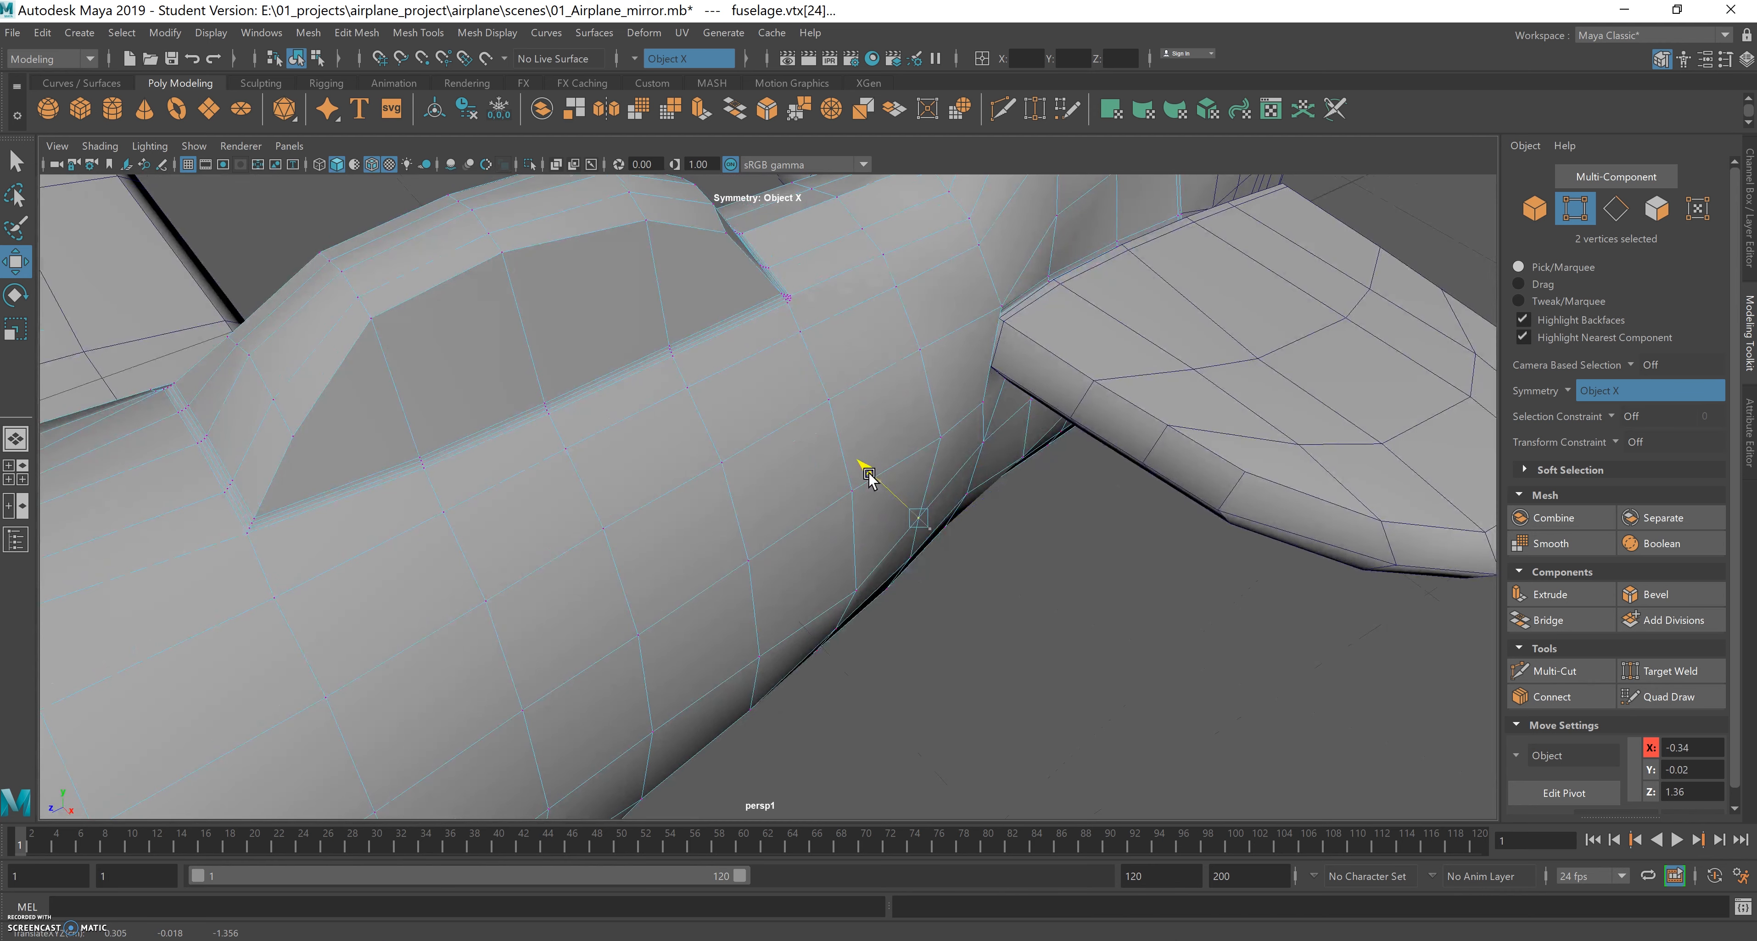
Lower the mirrored vertex pair on the fuselage side ahead of the tail to even out the edge flow.
left_click(860, 593)
left_click_drag(860, 594, 891, 632, "alt")
left_click_drag(831, 539, 901, 486)
left_click_drag(879, 374, 878, 395)
left_click_drag(913, 488, 971, 464, "alt")
left_click(885, 528)
middle_click_drag(971, 463, 978, 464, "alt")
left_click_drag(978, 463, 811, 430, "alt")
left_click(811, 430)
left_click_drag(810, 341, 809, 359)
left_click(675, 464)
left_click_drag(675, 464, 753, 459, "alt")
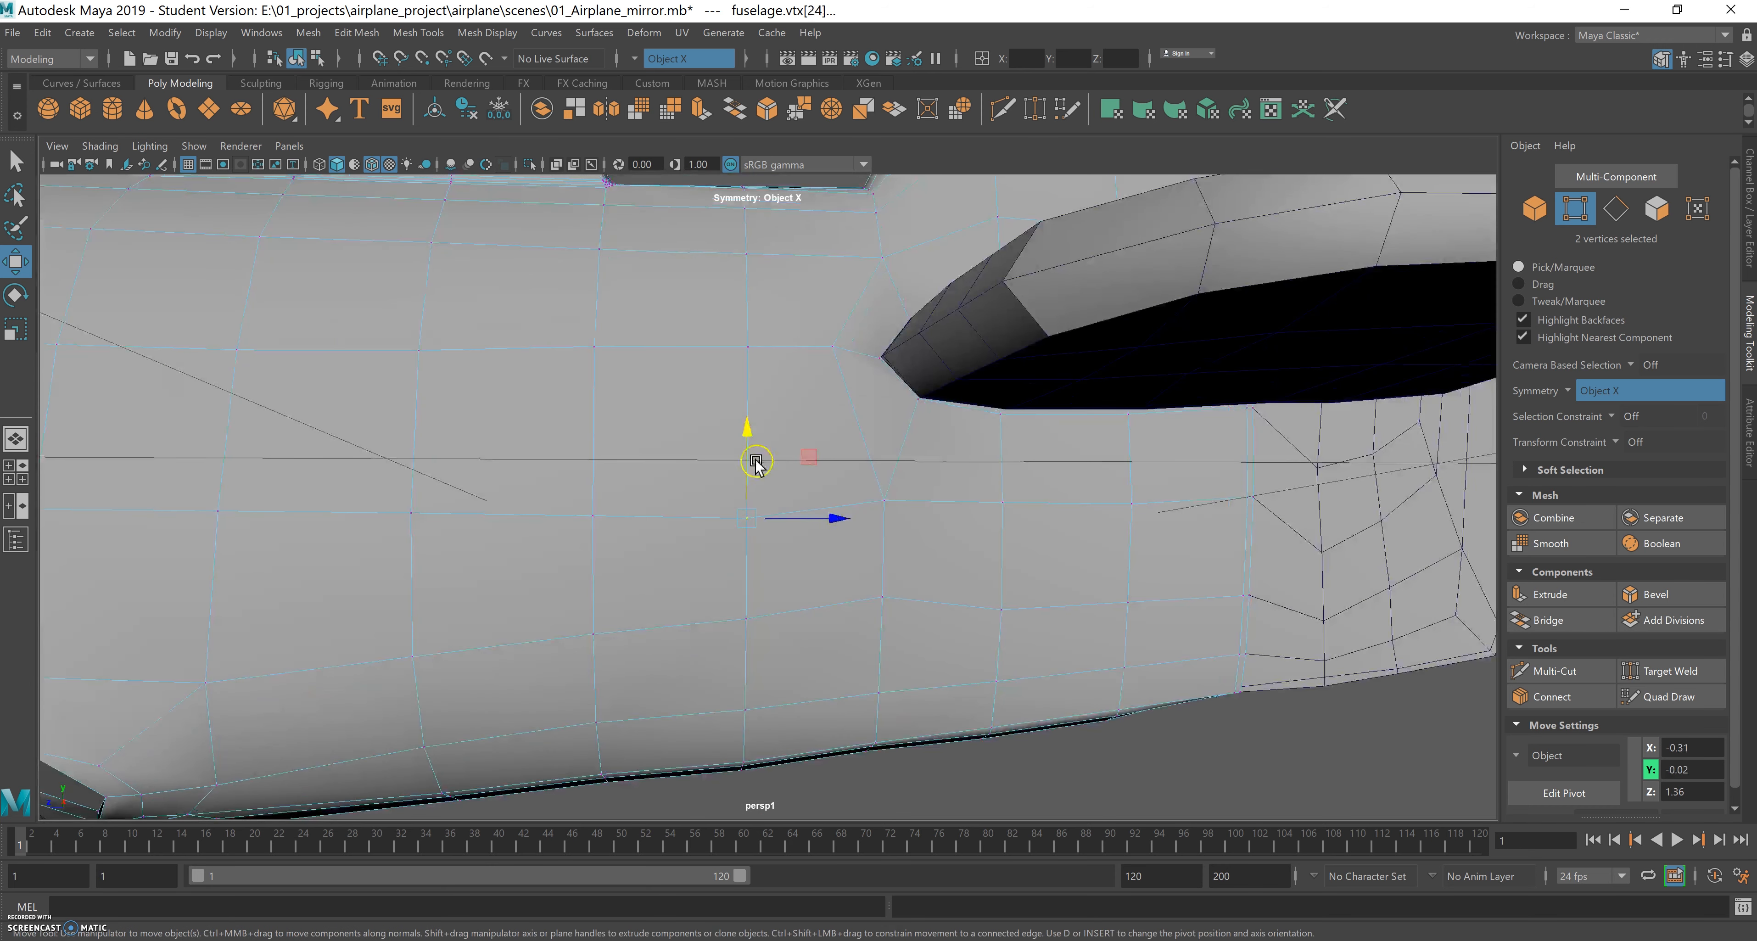
Adjust the heights of the neighboring mirrored vertices farther forward along the rear fuselage side.
left_click(592, 513)
left_click_drag(592, 443, 698, 549)
left_click(697, 549)
left_click_drag(691, 466, 692, 556)
left_click(631, 576)
left_click_drag(634, 497, 892, 504)
Pull the upper side vertices just ahead of the horizontal tail inward along X on both sides.
left_click(870, 432)
left_click_drag(795, 408, 893, 590)
left_click(876, 497)
left_click_drag(807, 459, 768, 424)
left_click_drag(876, 539, 860, 461, "alt")
left_click_drag(963, 535, 890, 510, "alt")
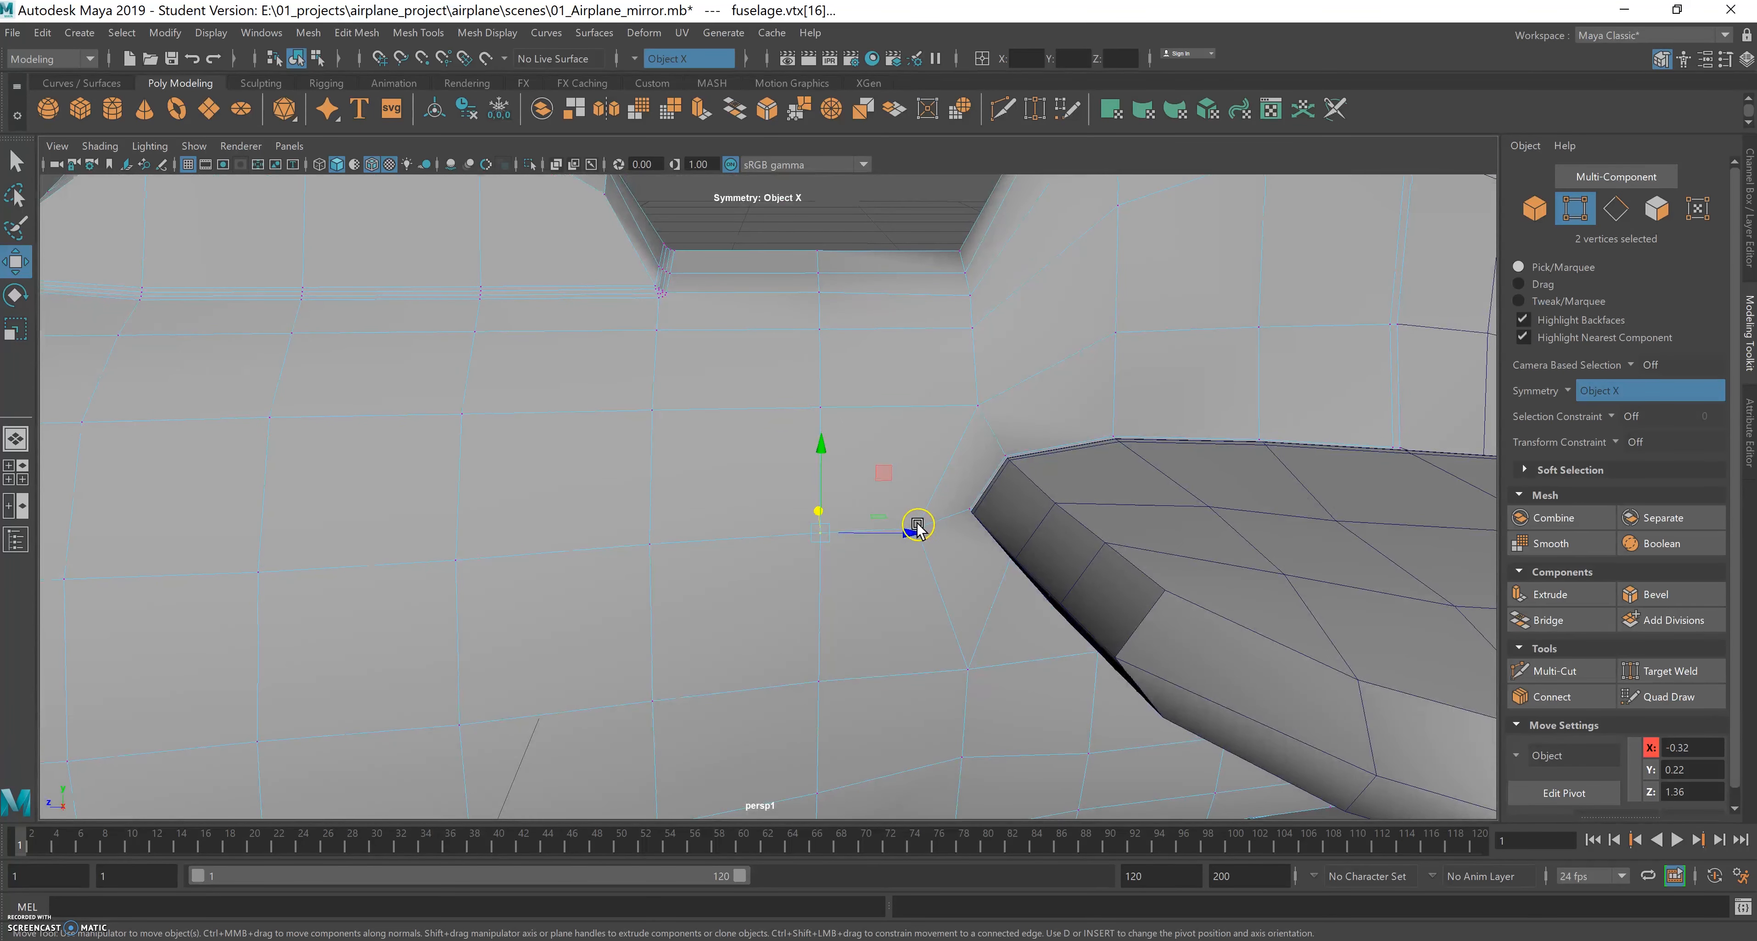
left_click_drag(946, 563, 859, 484, "alt")
left_click_drag(787, 401, 874, 469)
left_click_drag(811, 366, 790, 353)
Pull neighboring mirrored vertices on the rear fuselage side slightly inward along X to smooth the taper.
left_click_drag(881, 475, 805, 567, "alt")
left_click(781, 503)
left_click_drag(689, 487, 664, 481)
left_click_drag(760, 437, 851, 479, "alt")
left_click(820, 530)
left_click_drag(821, 533, 843, 585, "alt")
left_click_drag(732, 542, 717, 545)
Move the mirrored side vertices between the canopy's rear and the horizontal tail root farther inward along X.
left_click_drag(825, 534, 771, 463, "alt")
left_click_drag(918, 556, 865, 458, "alt")
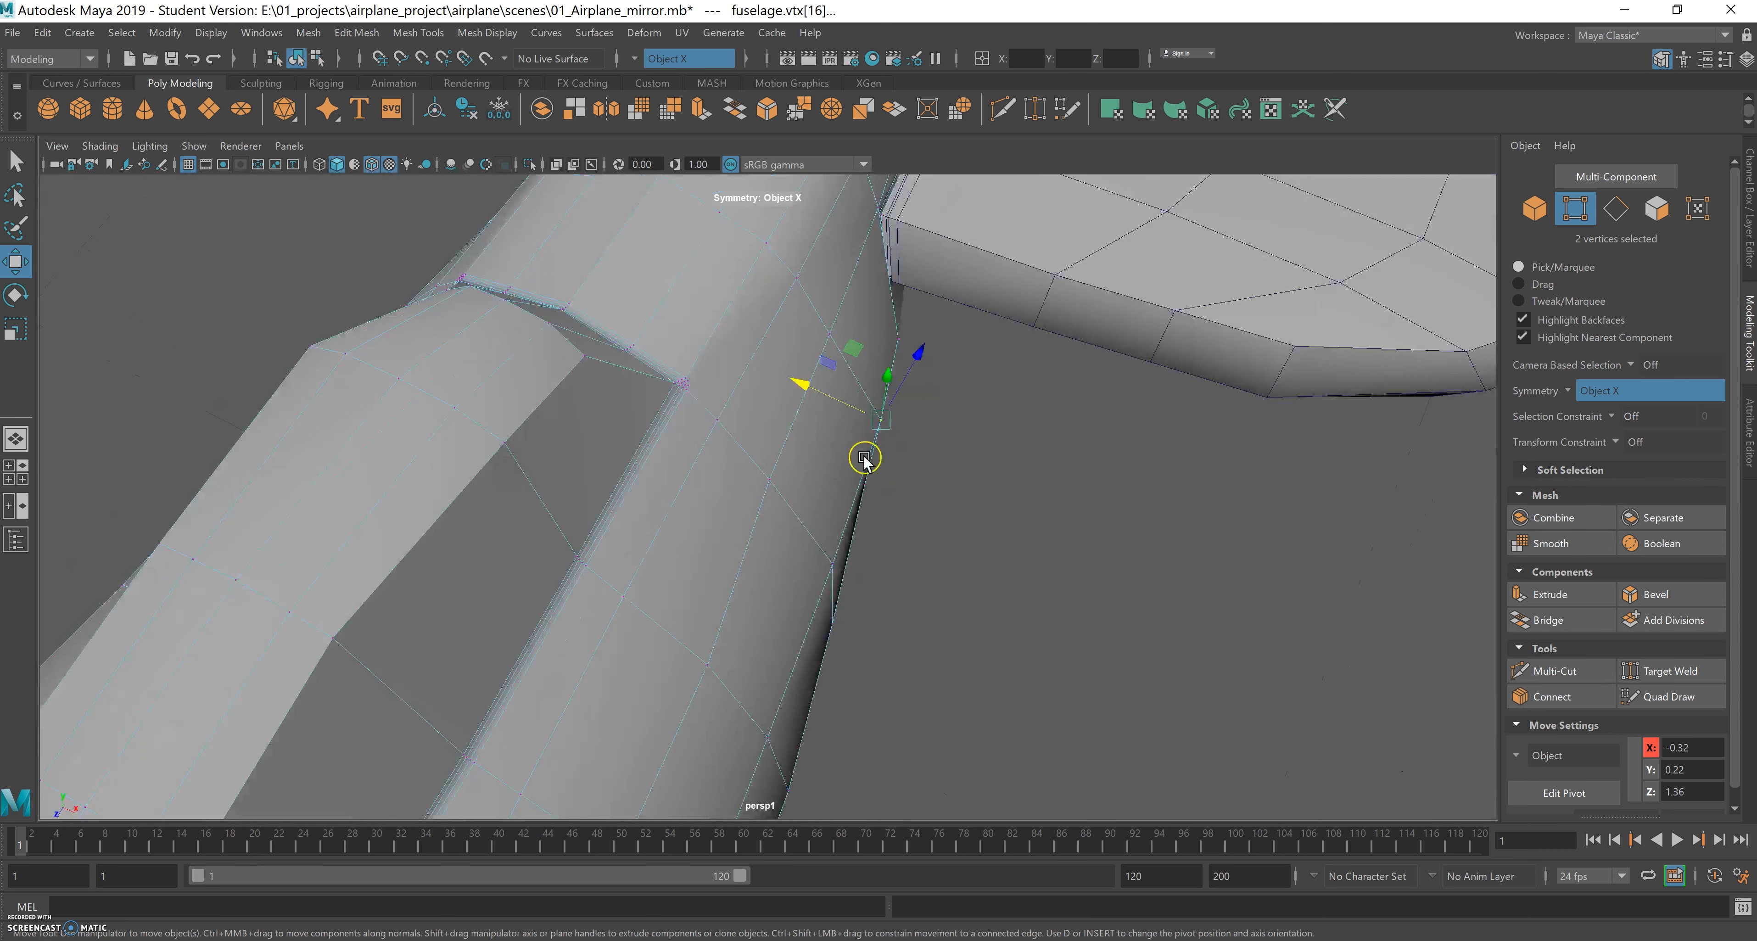
left_click_drag(805, 386, 779, 382)
left_click(830, 567)
left_click_drag(741, 528, 823, 486, "alt")
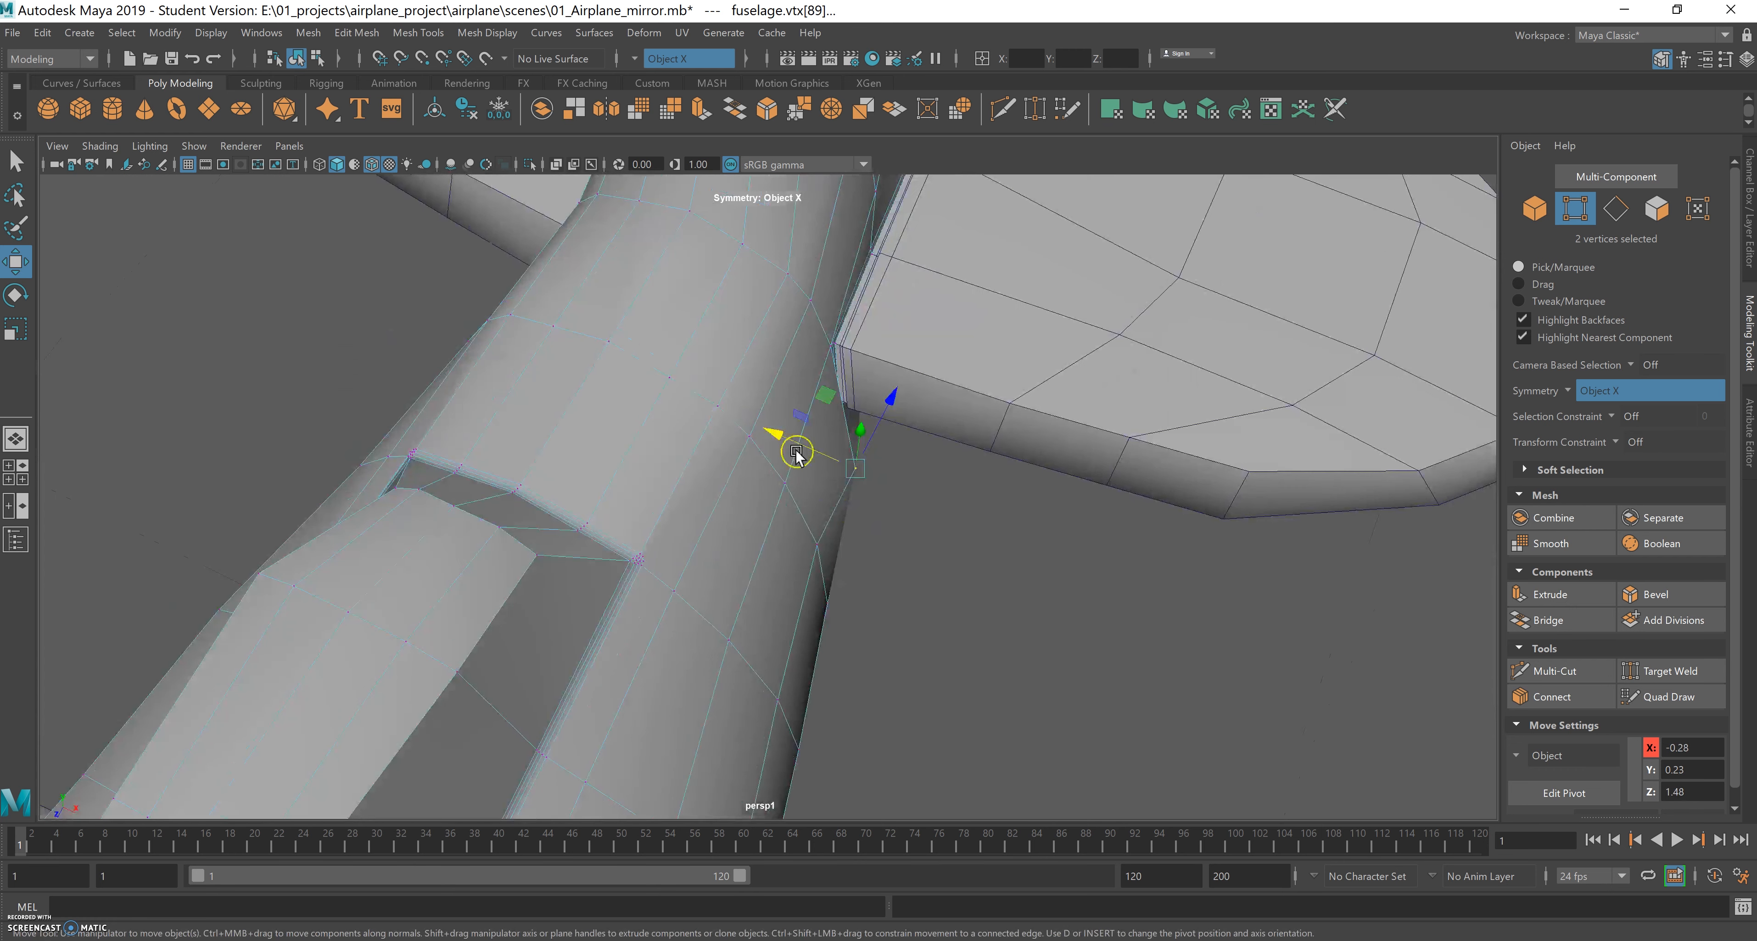
left_click_drag(745, 427, 745, 427)
Examine the reshaped fuselage from several angles and inspect the area where the wing meets it.
left_click_drag(872, 559, 819, 506, "alt")
middle_click_drag(820, 506, 833, 306, "alt")
mouse_move(884, 470)
left_mouse_down("alt")
mouse_move(773, 439)
mouse_move(926, 462)
mouse_move(898, 478)
left_mouse_up("alt")
right_click_drag(898, 478, 806, 452, "alt")
left_click_drag(806, 455, 828, 407, "alt")
left_click_drag(833, 408, 767, 396, "alt")
key("q")
left_click_drag(886, 444, 859, 575, "alt")
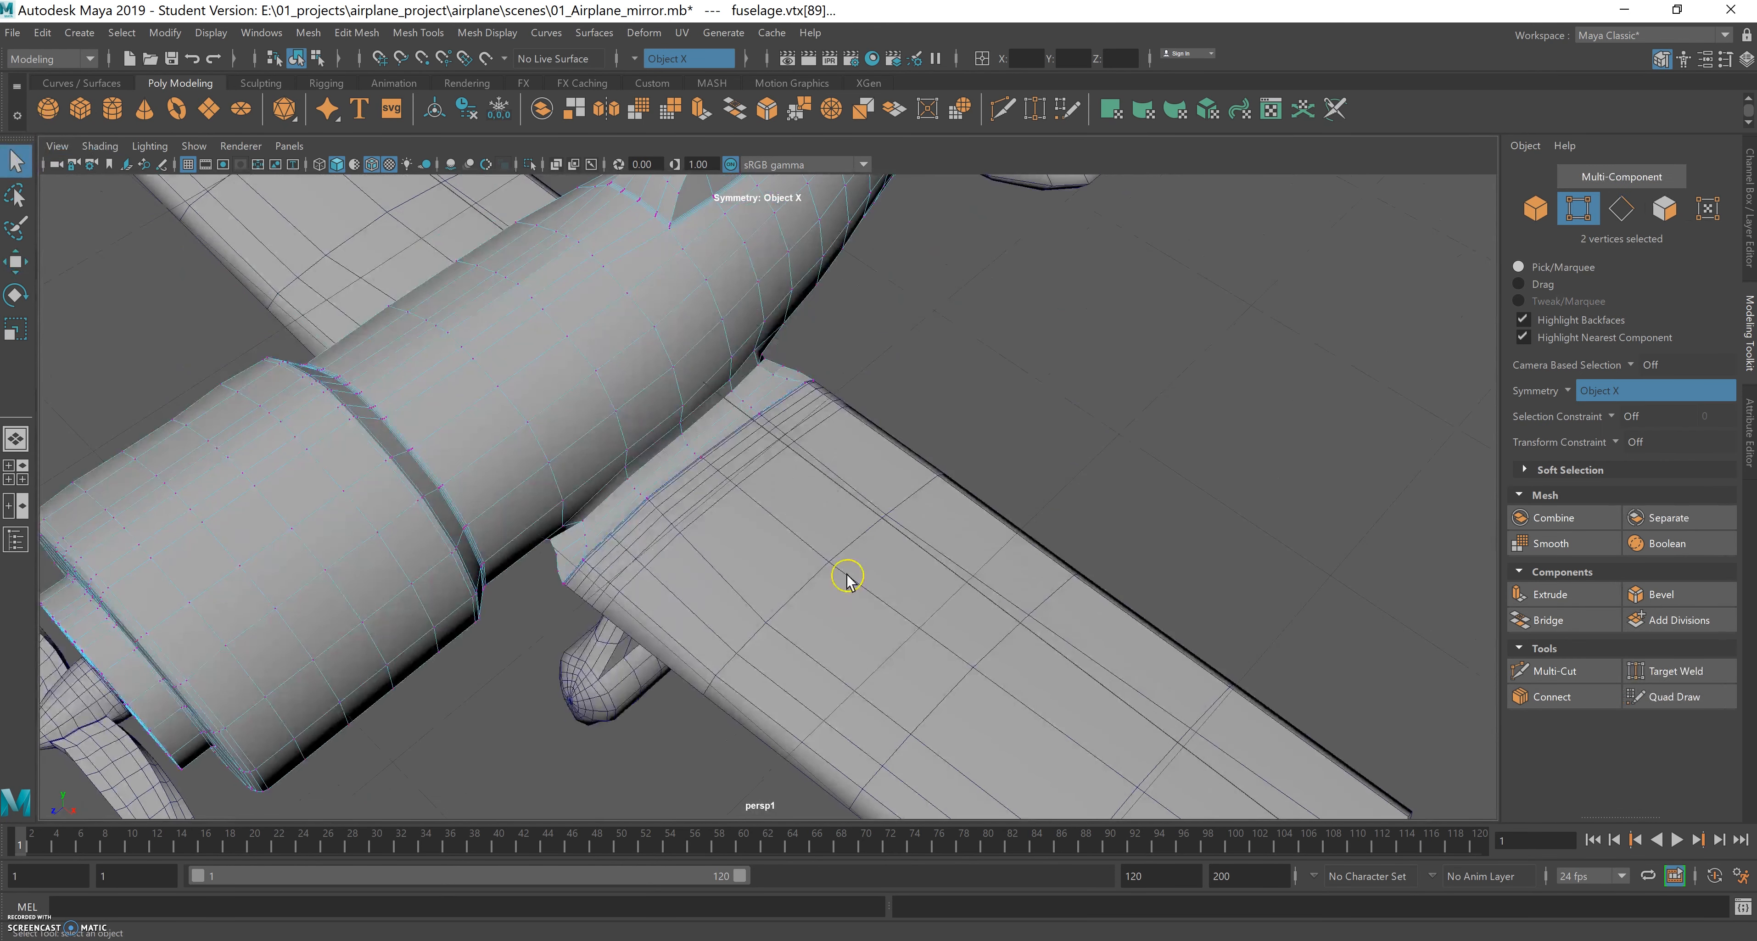
Put the wing into vertex editing and slide a vertex on its upper surface near the root along Z.
left_click(840, 567)
right_click_drag(825, 566, 737, 493)
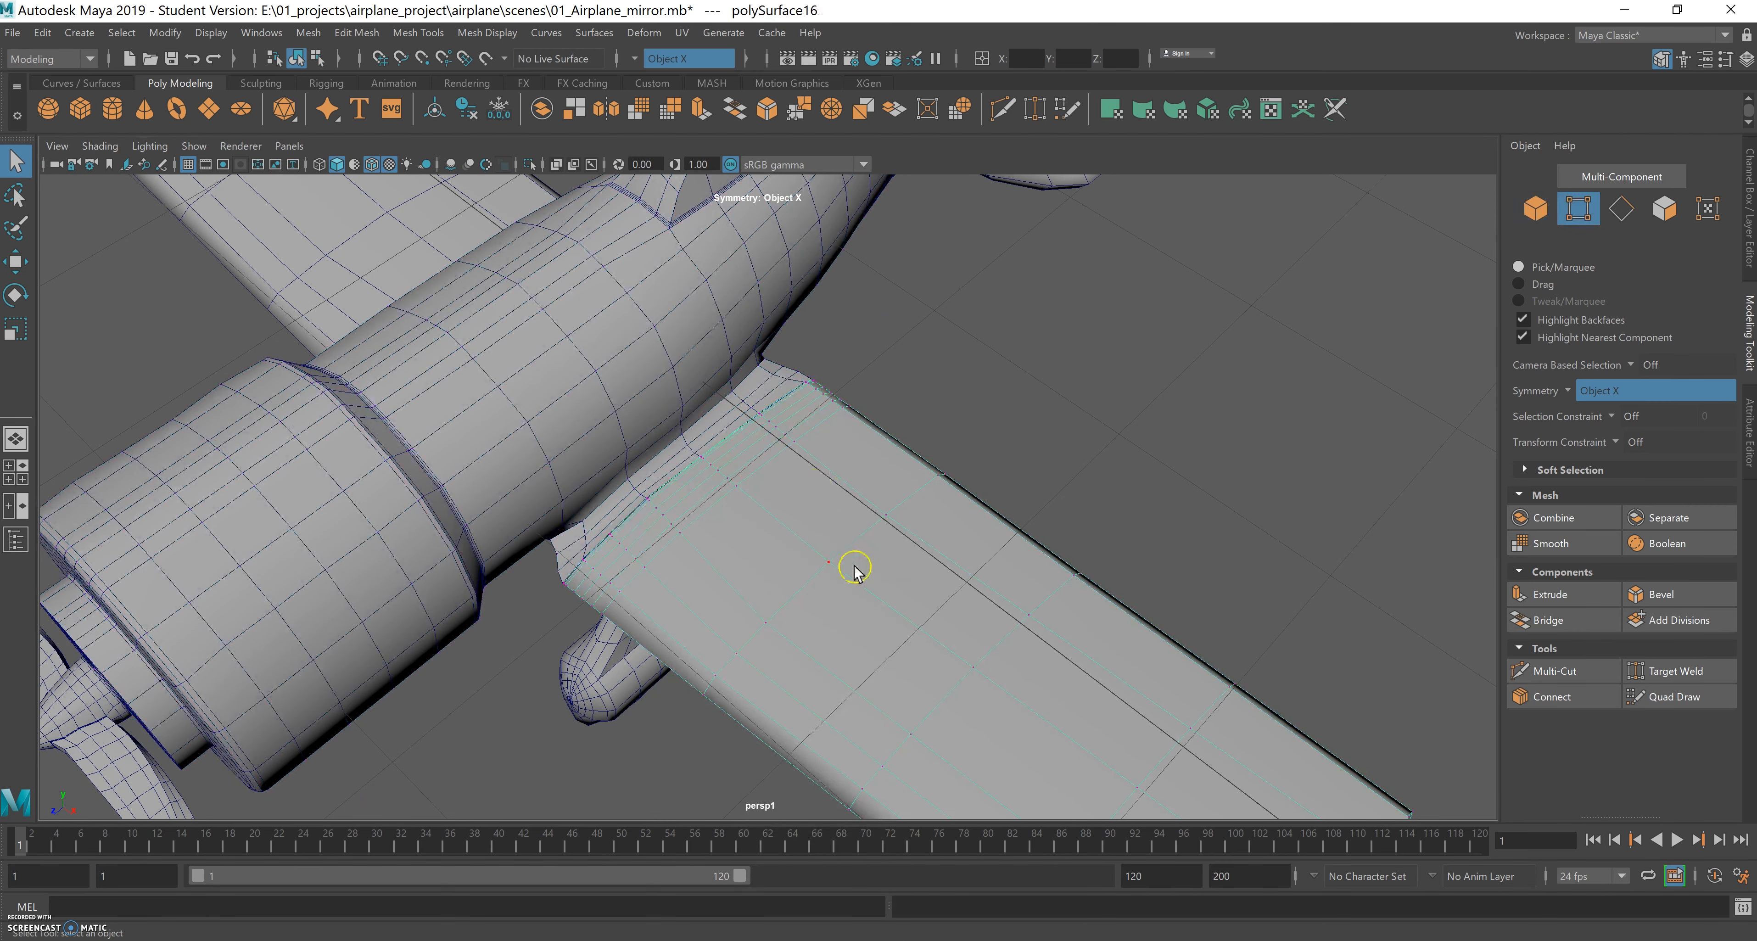
left_click(829, 564)
middle_click_drag(849, 567, 865, 598, "alt")
scroll(769, 554, "down", 1)
middle_click_drag(769, 553, 784, 597, "alt")
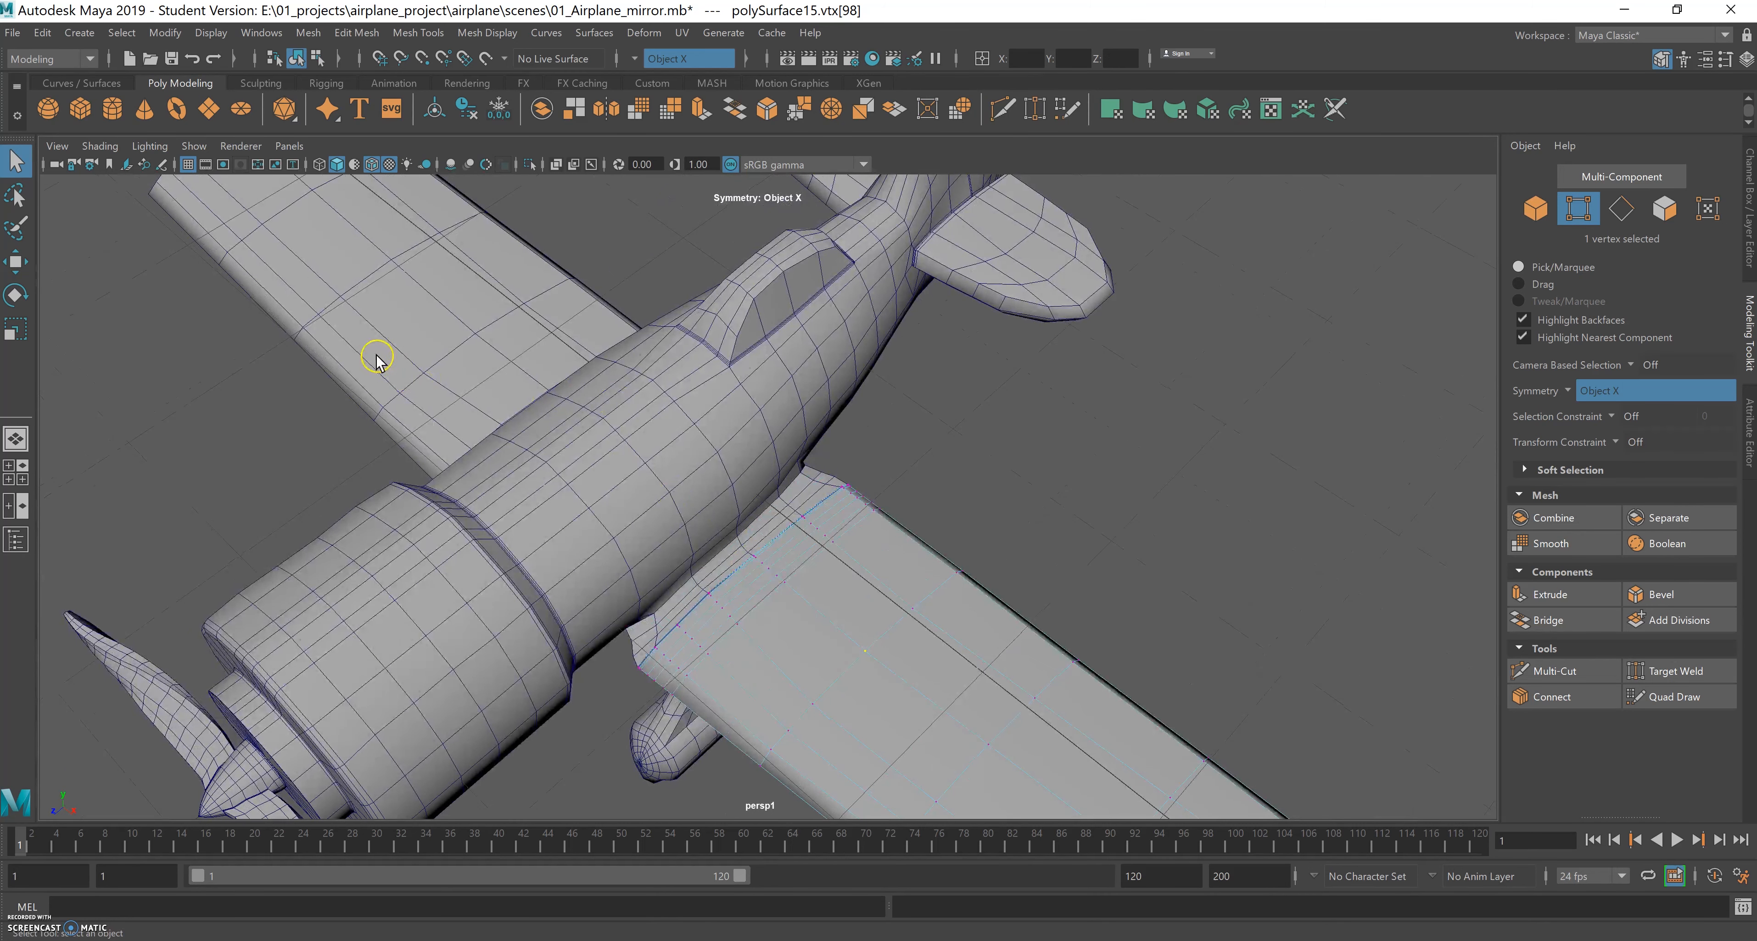
left_click(351, 403)
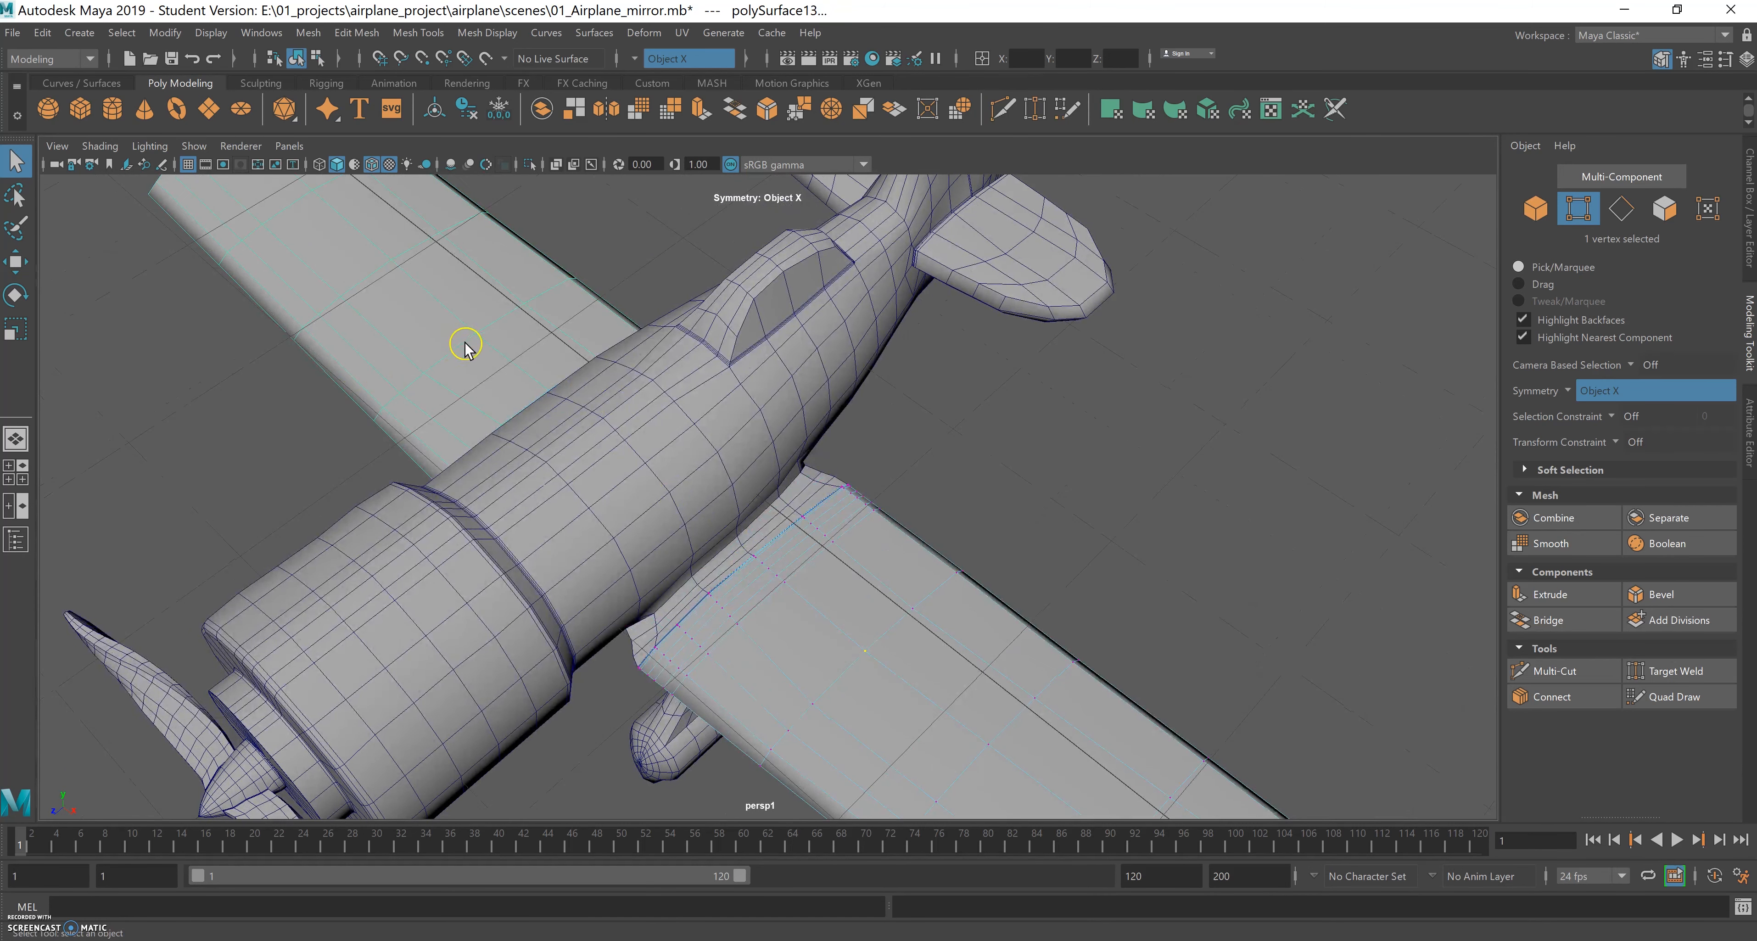
key("w")
left_click(865, 653)
left_click_drag(922, 602, 934, 580)
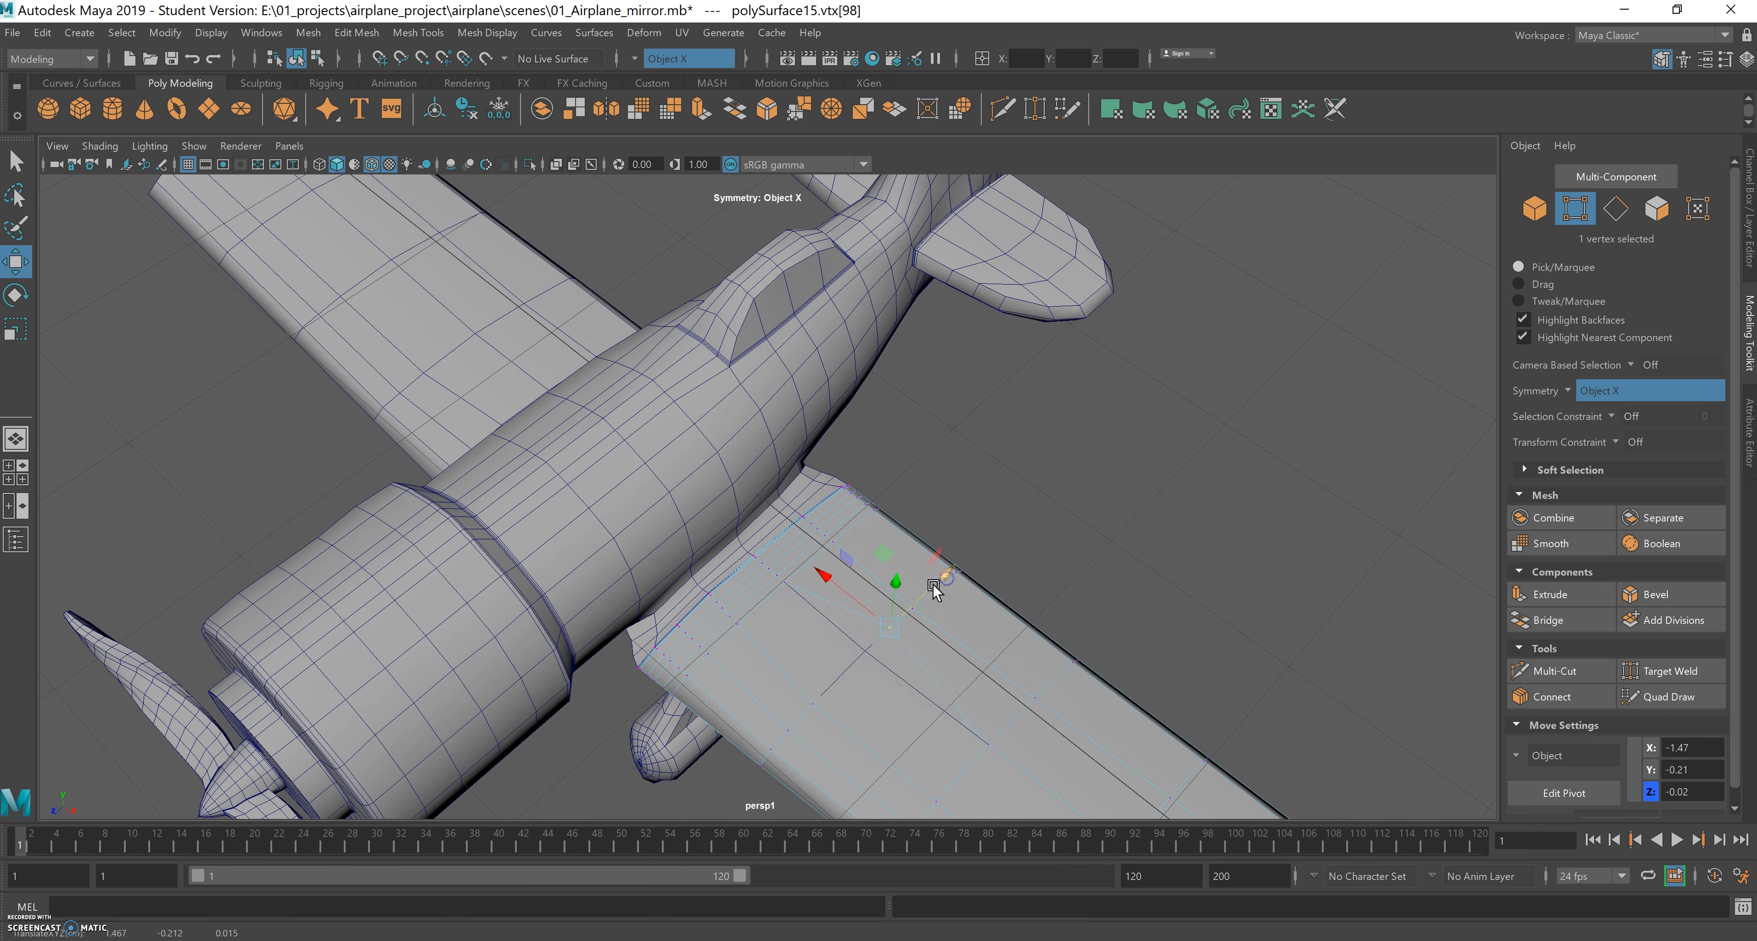
Move the same wing surface vertex again along Z to about -0.20.
left_click_drag(871, 658, 837, 646, "alt")
right_click_drag(837, 644, 1059, 573, "alt")
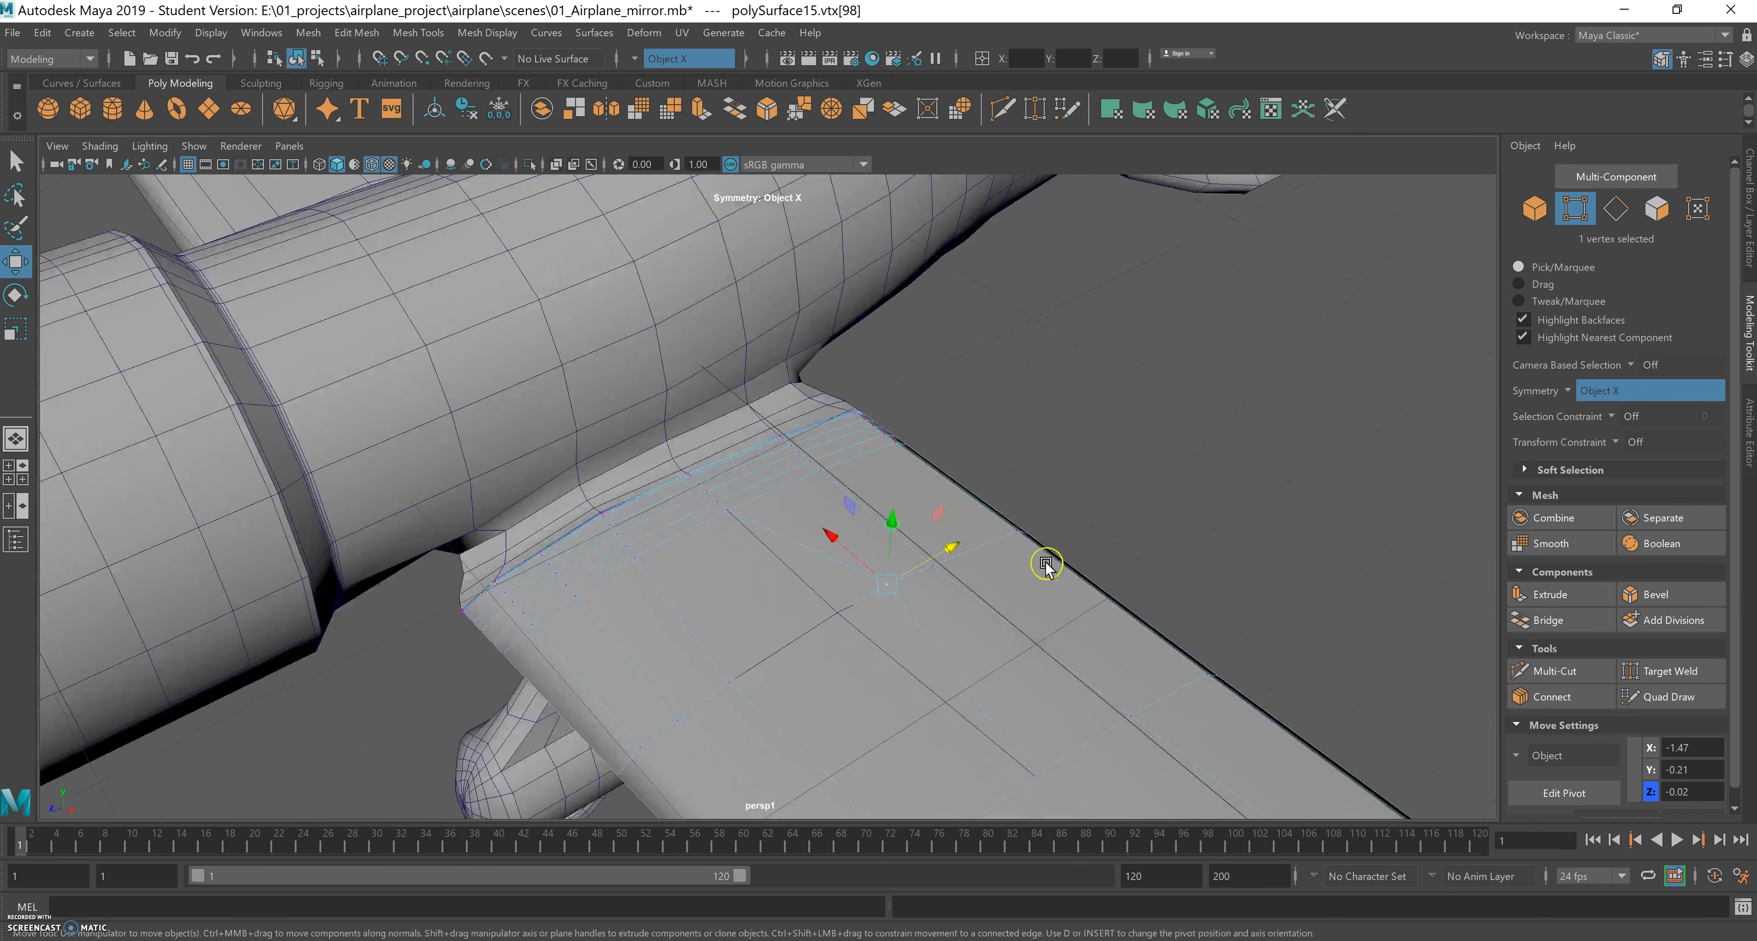
middle_click_drag(957, 605, 925, 494, "alt")
left_click_drag(929, 437, 635, 403)
Open the Outliner and expand the R_wing1 group and its polySurface14 subgroup.
left_click(263, 33)
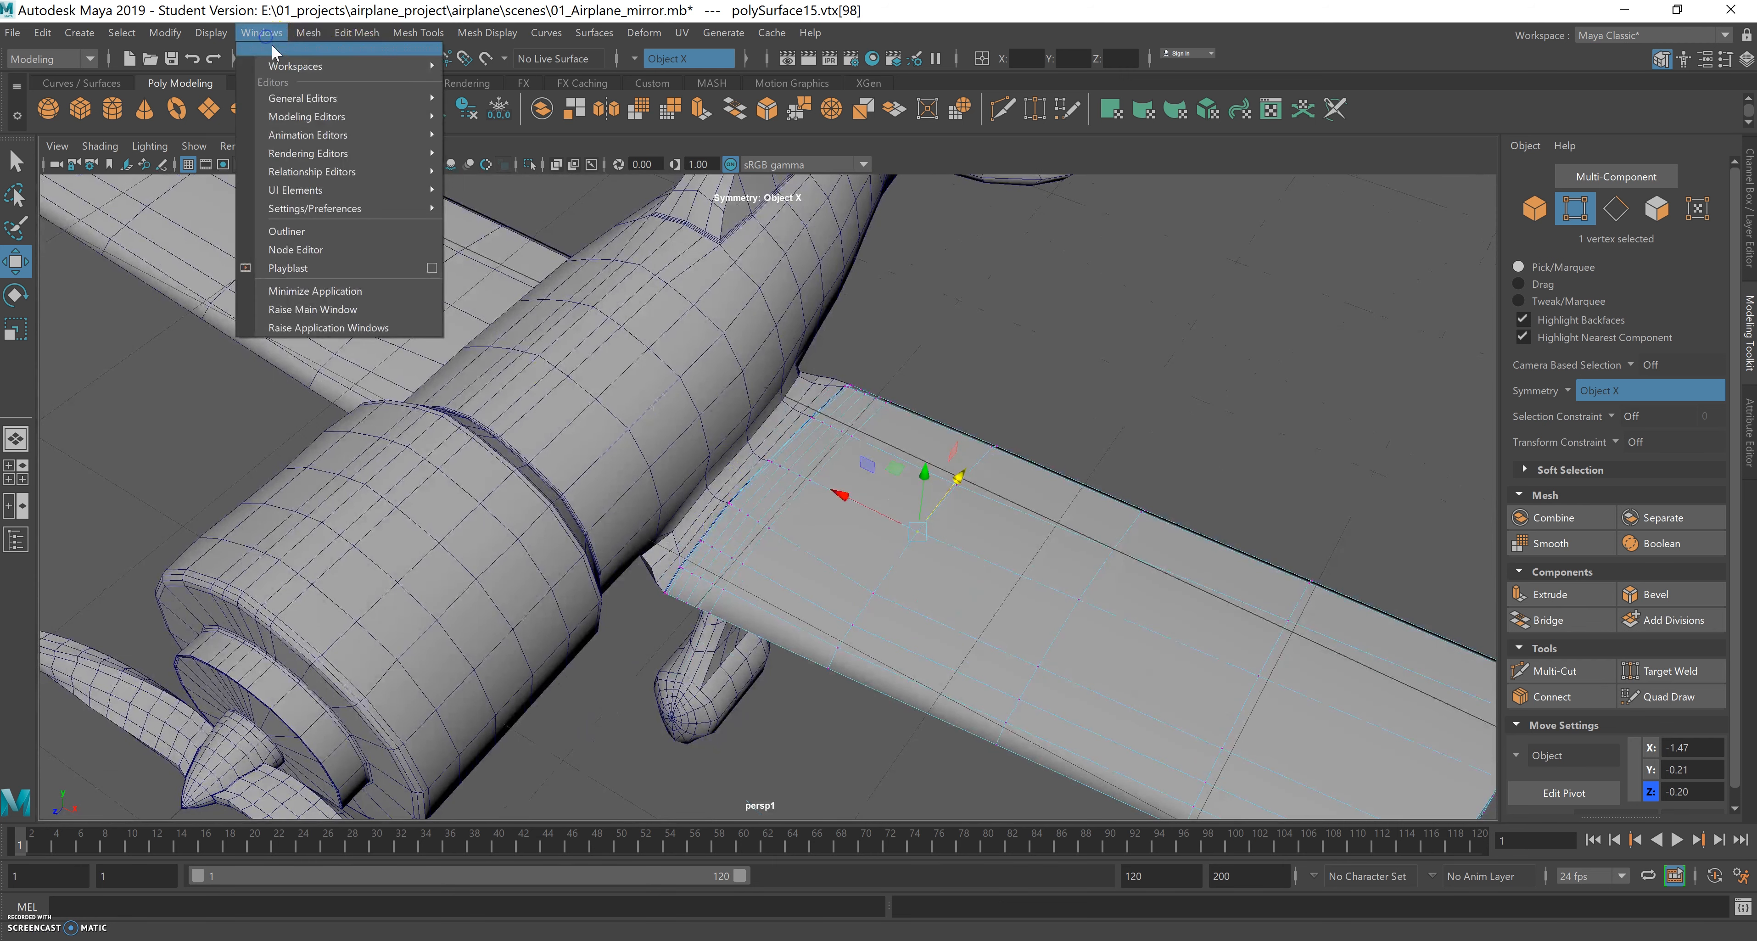
left_click(287, 231)
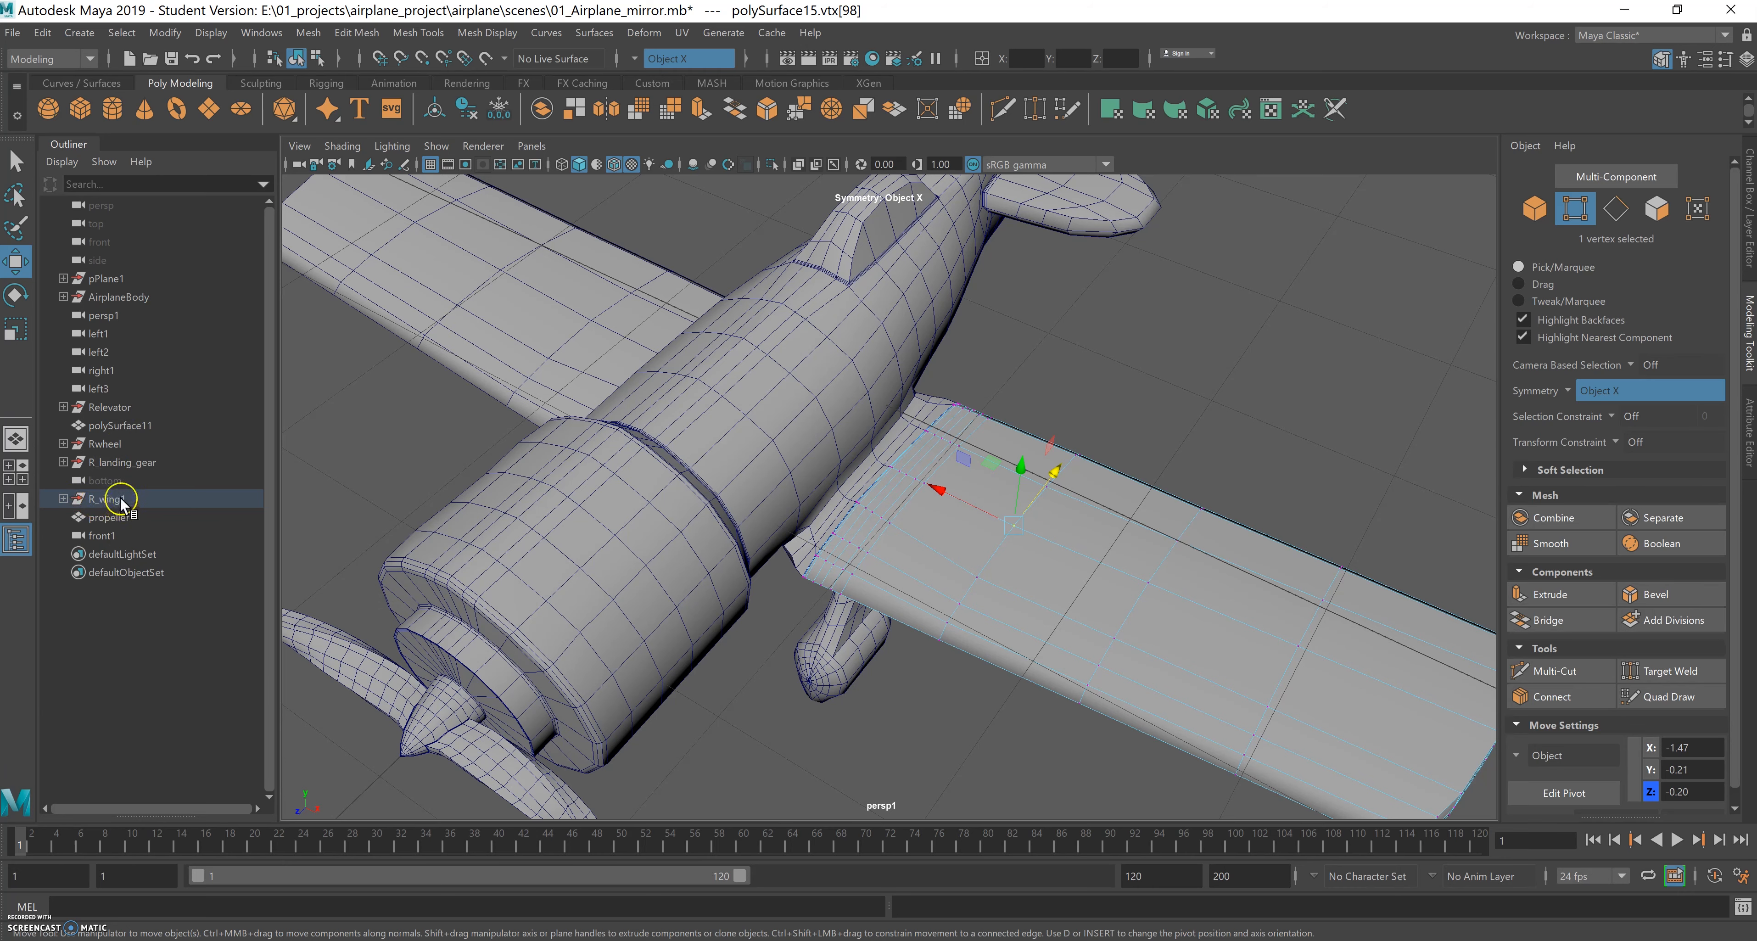
key("f")
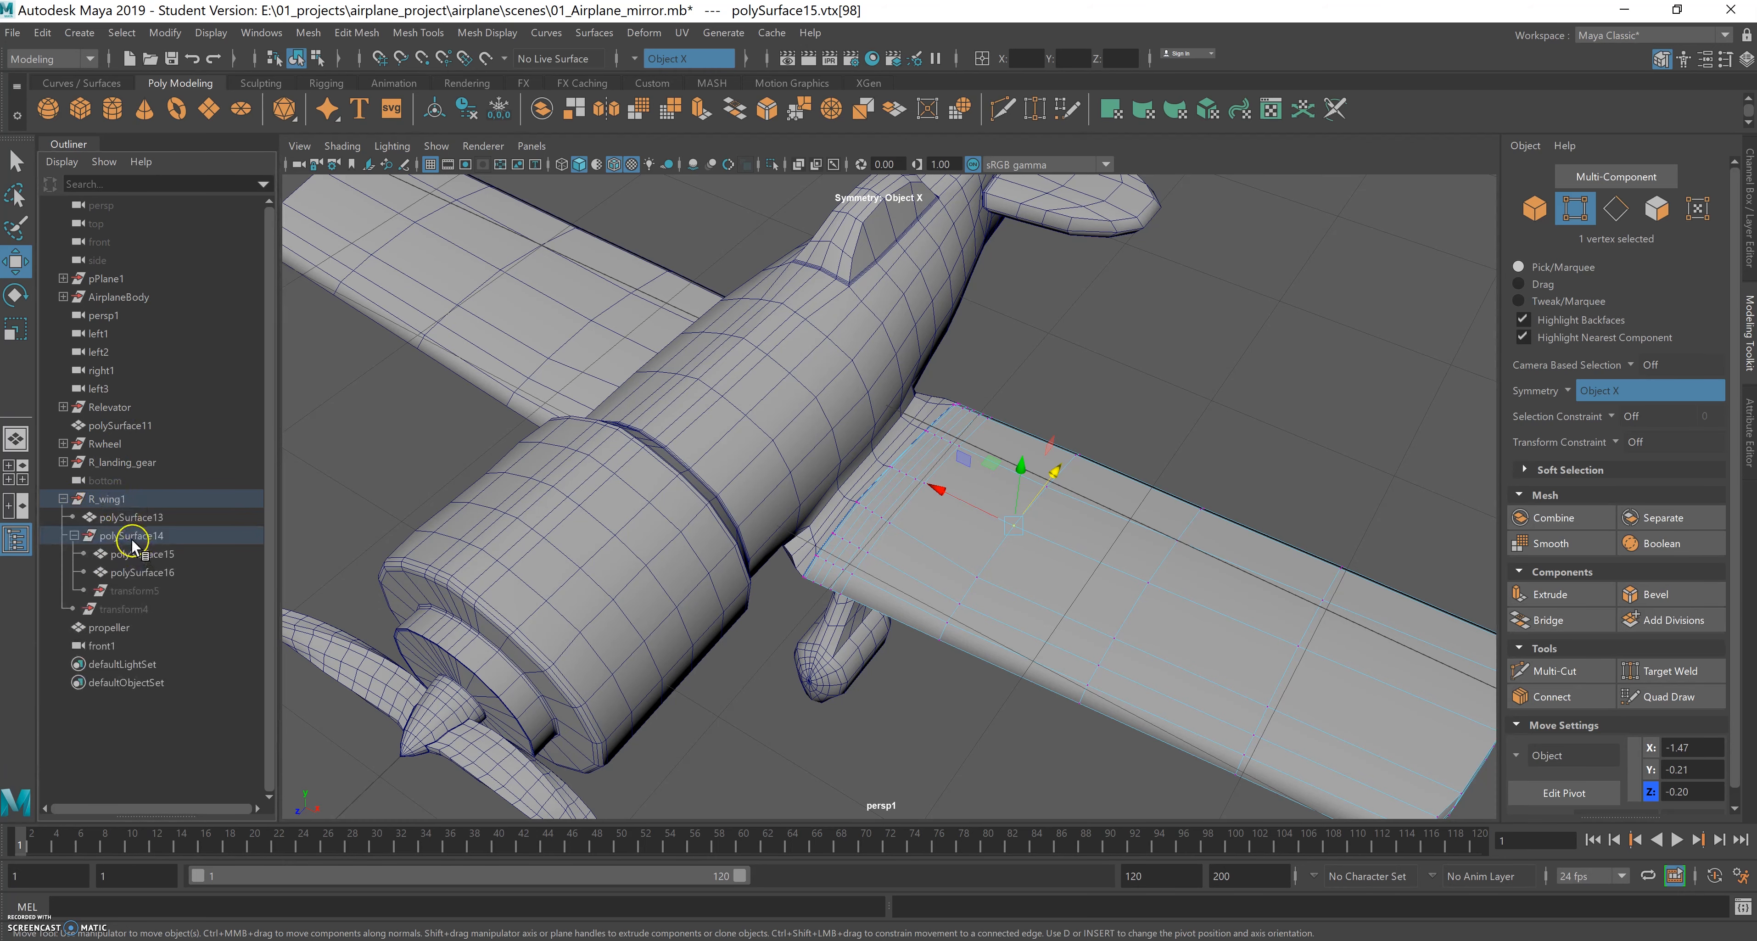
left_click(73, 536)
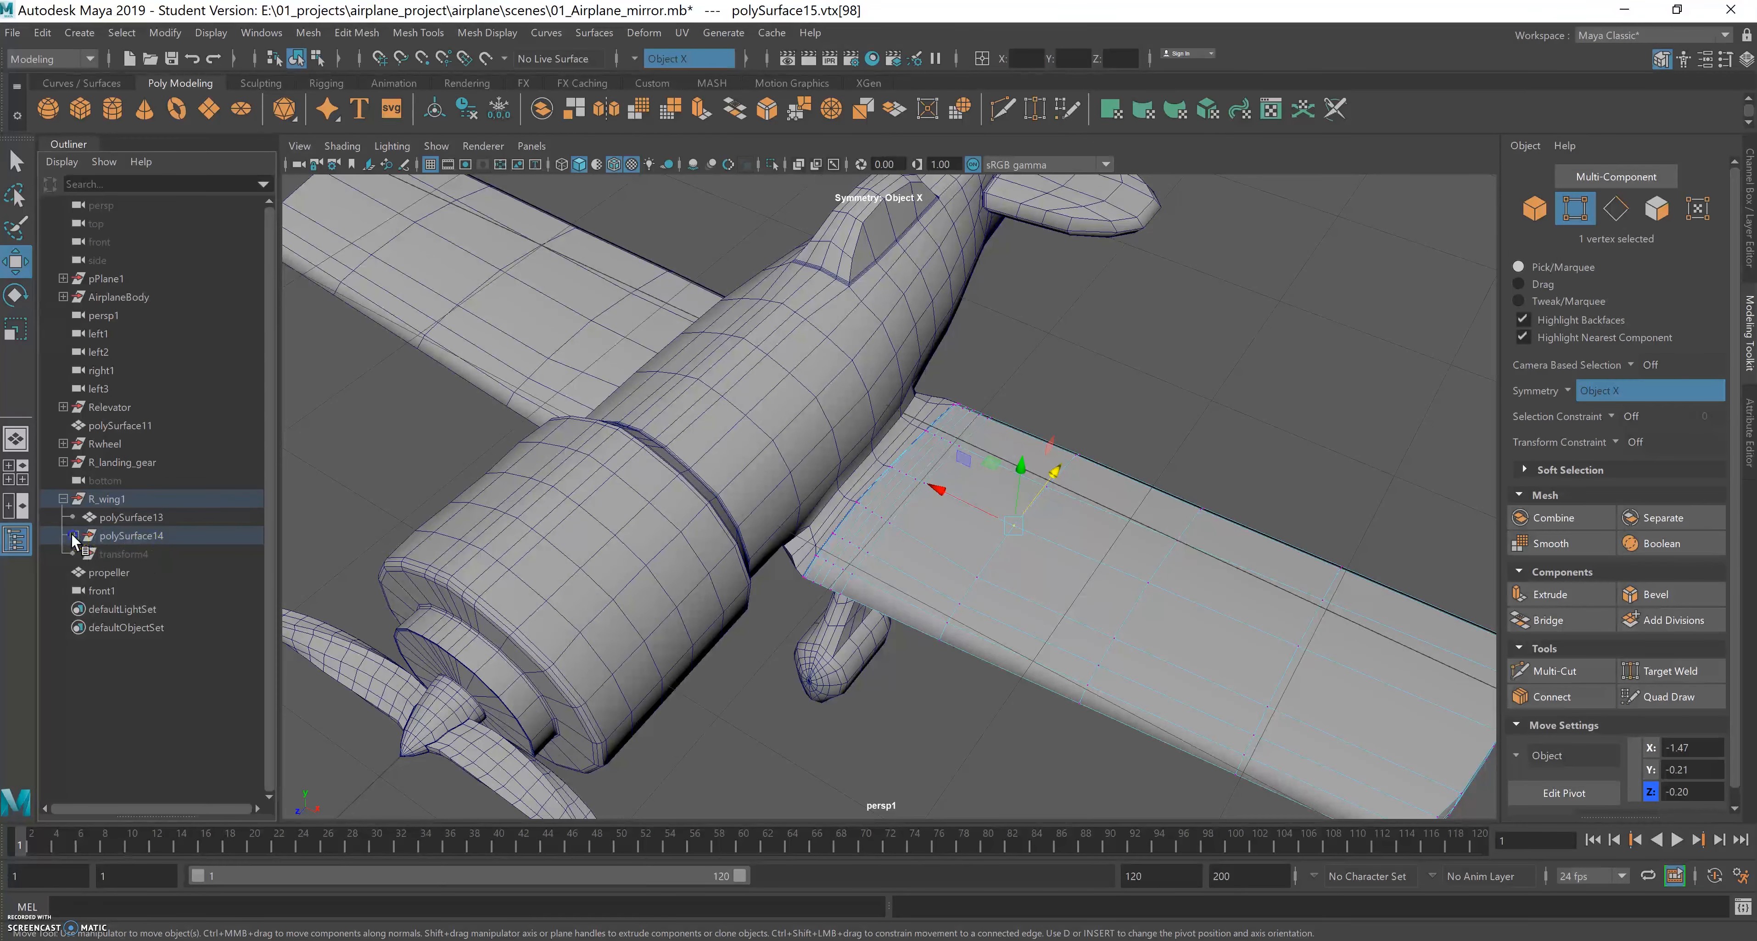
left_click(73, 536)
Compare the overlapping wing meshes polySurface15 and polySurface16, and delete polySurface15.
left_click(179, 554)
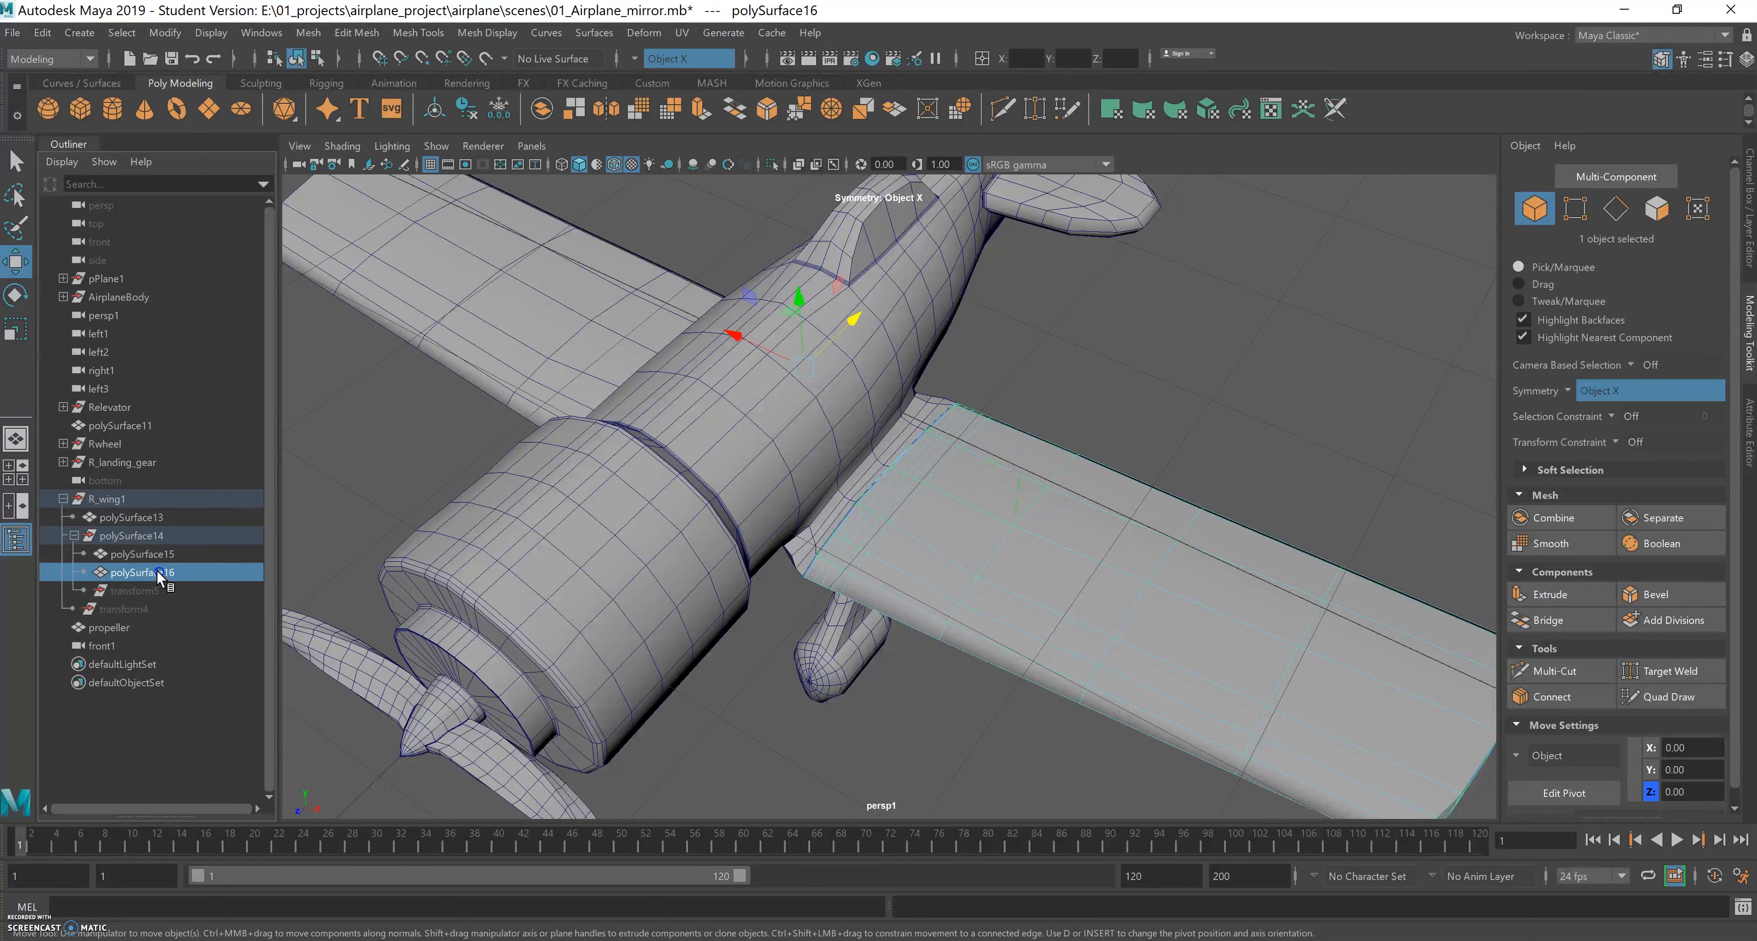
left_click(161, 567)
left_click(159, 557)
left_click(158, 567)
left_click(156, 556)
left_click(140, 552)
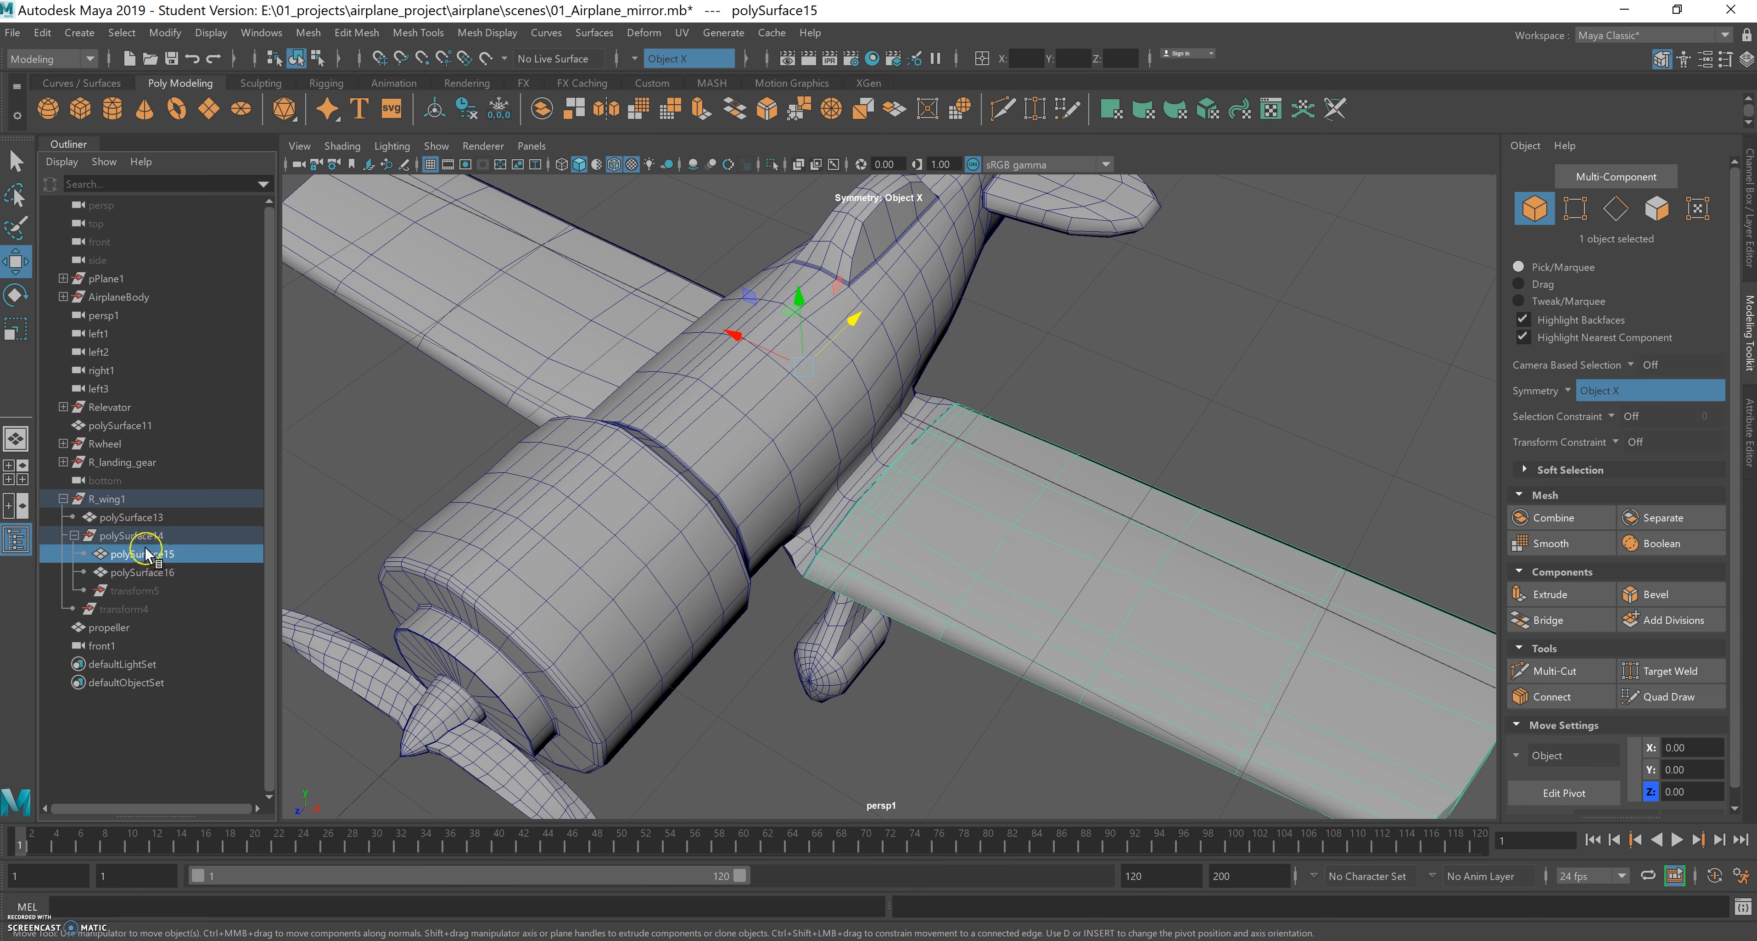
key("Delete")
Try moving a vertex of the polySurface16 wing mesh along Z, and undo the move.
left_click(158, 558)
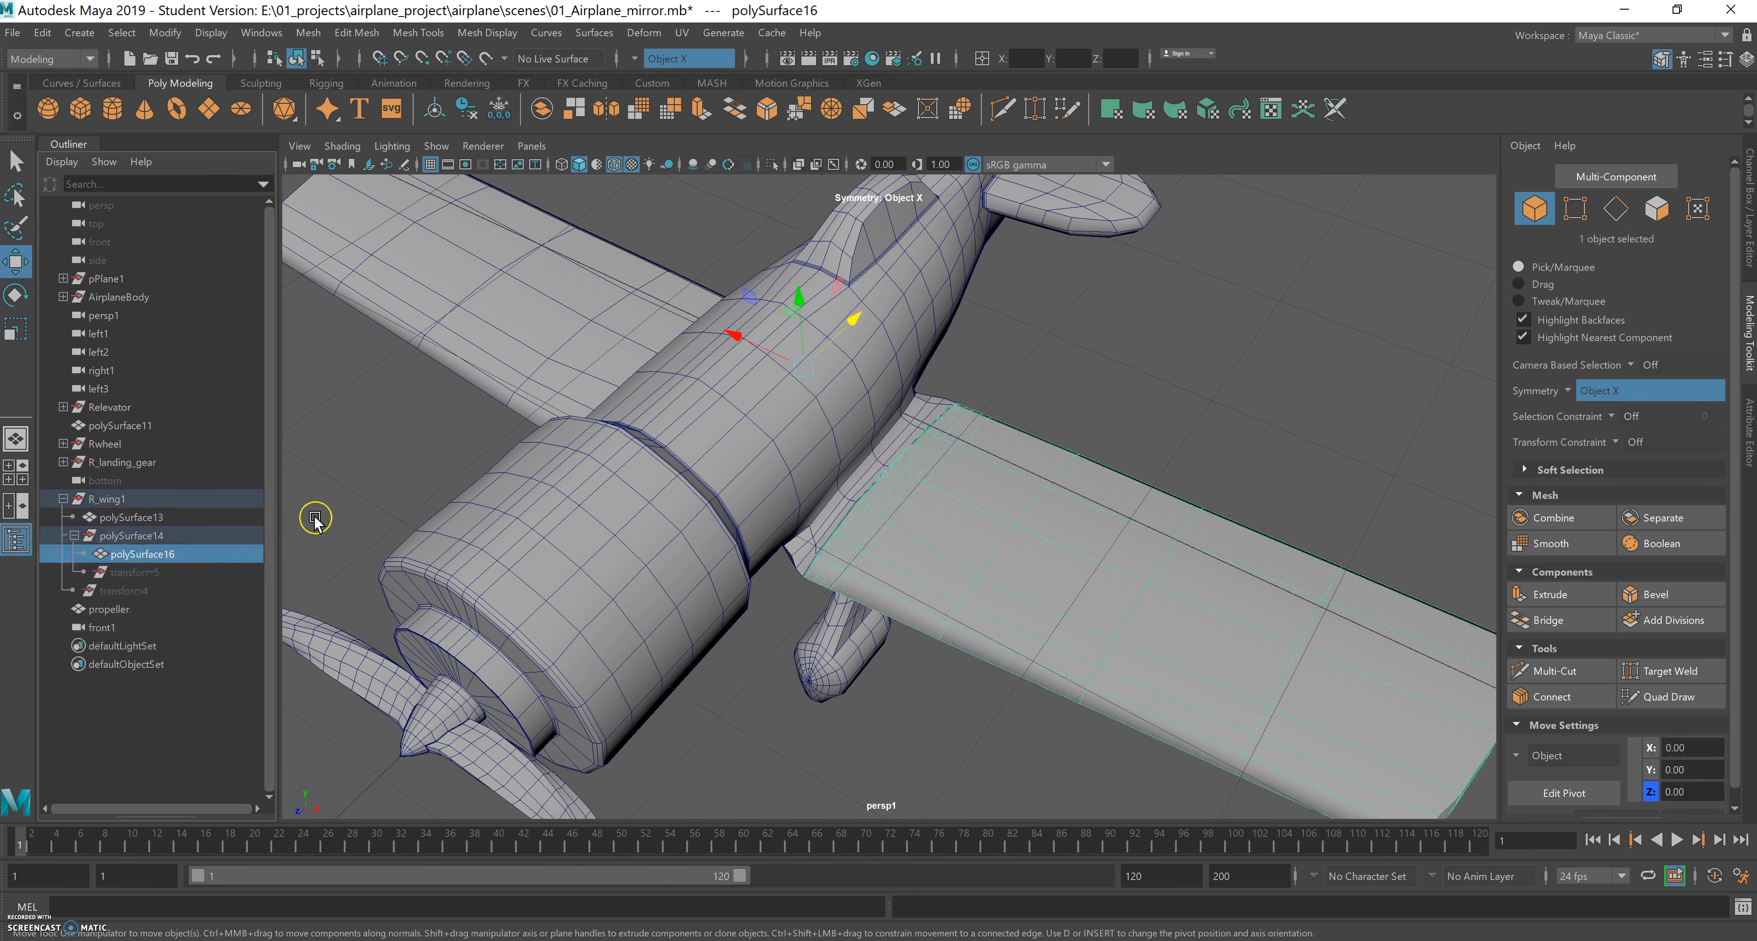
left_click(1052, 383)
left_click(1027, 565)
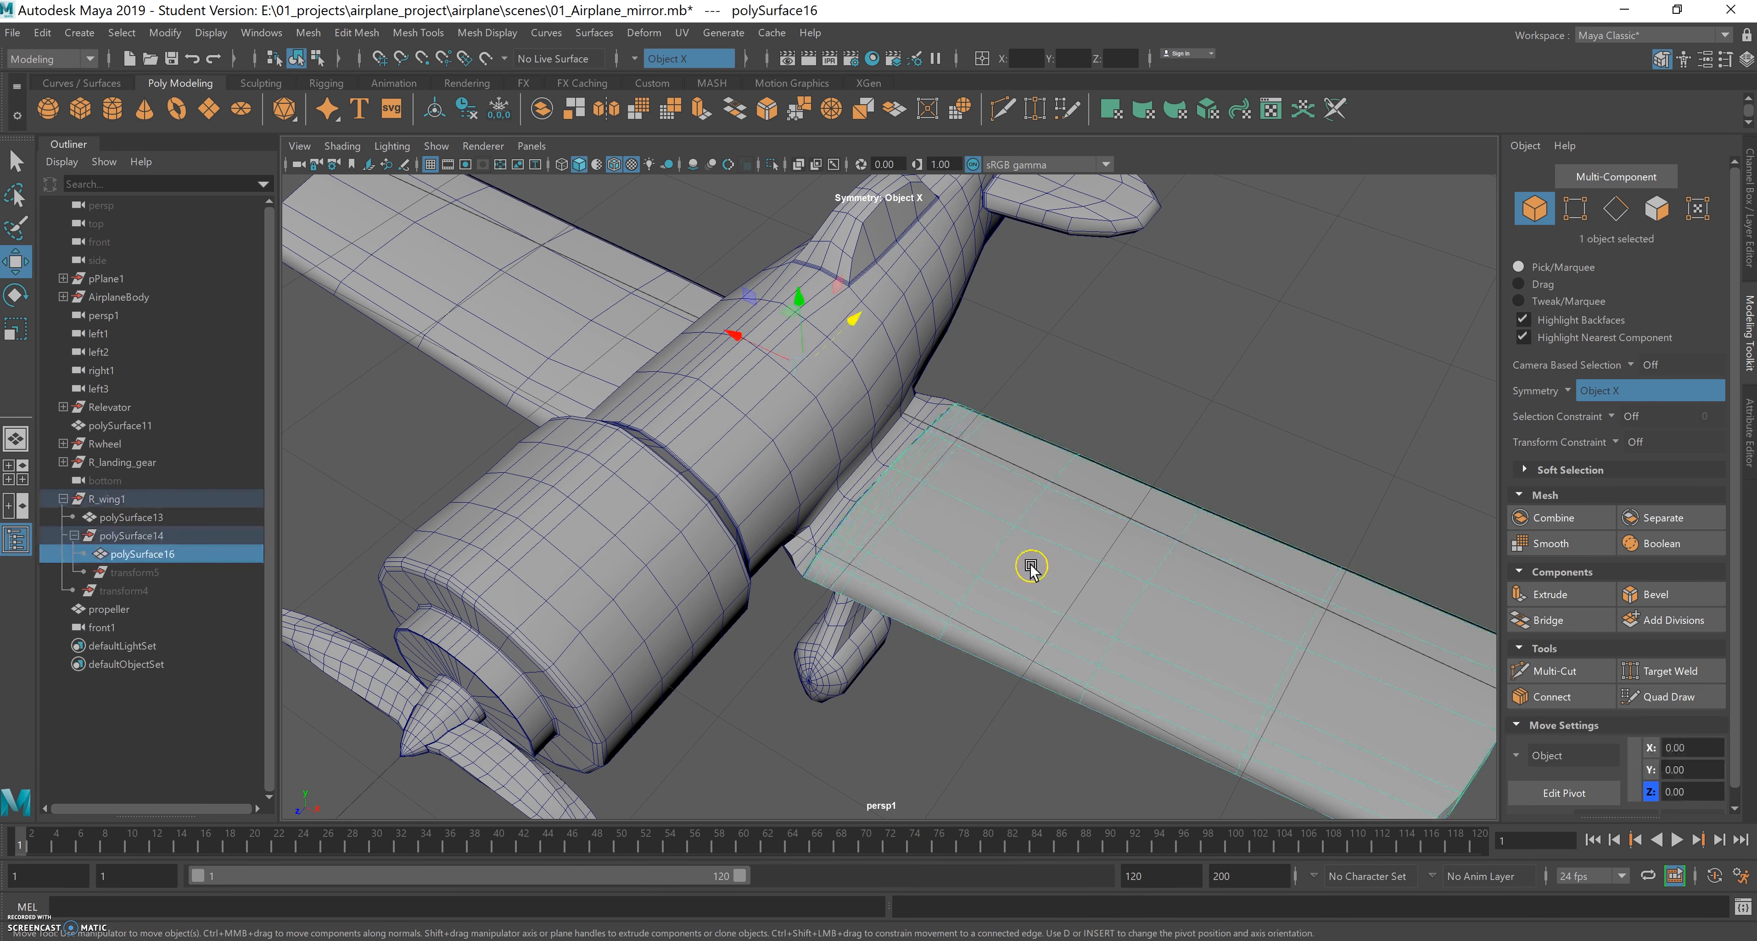
right_click_drag(1011, 524, 990, 566)
left_click(977, 583)
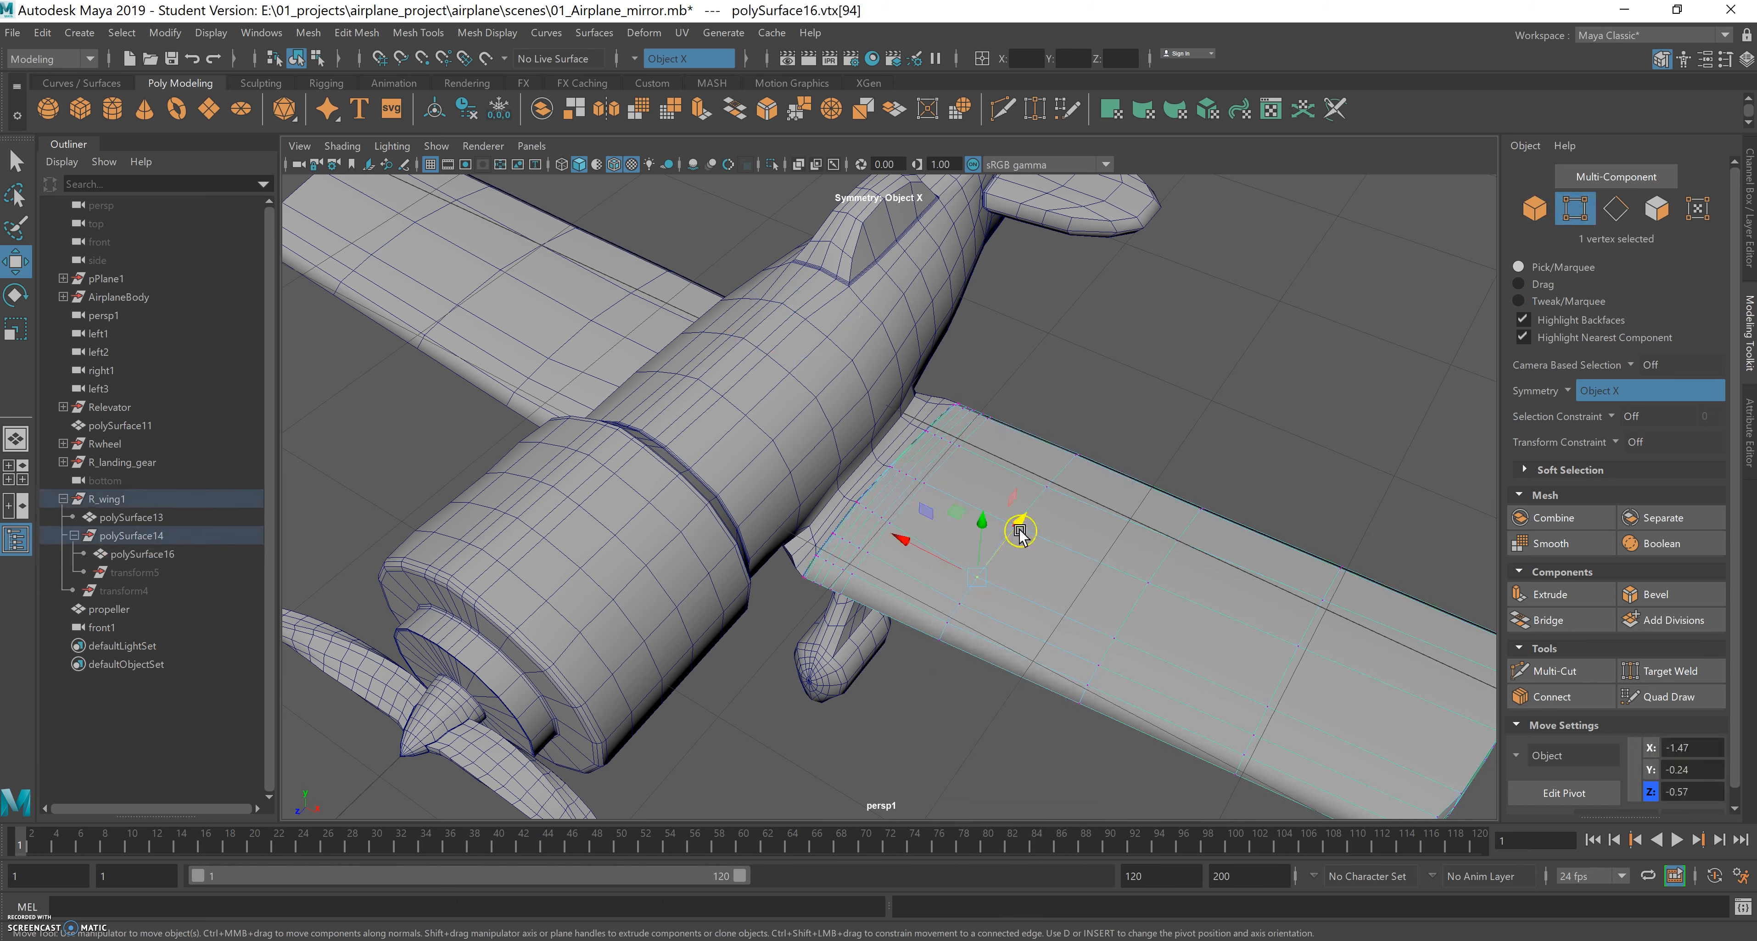
left_click_drag(1014, 523, 1110, 551)
key("ctrl+z")
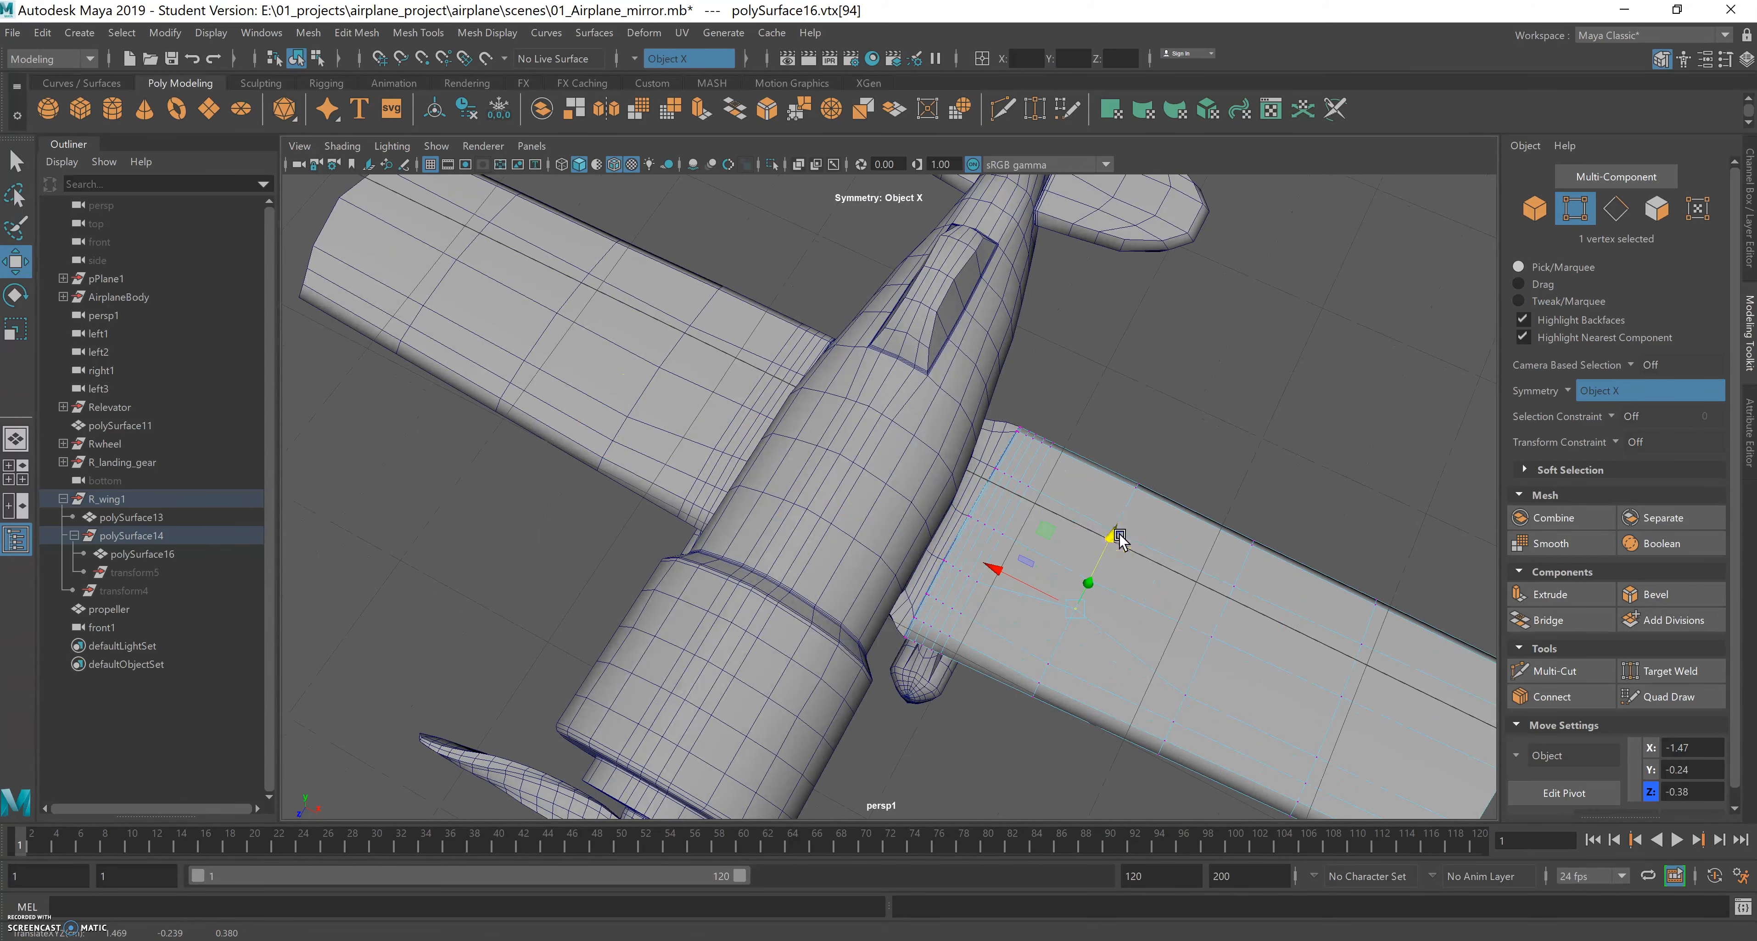
left_click(1102, 569)
key("ctrl+z")
key("ctrl+z")
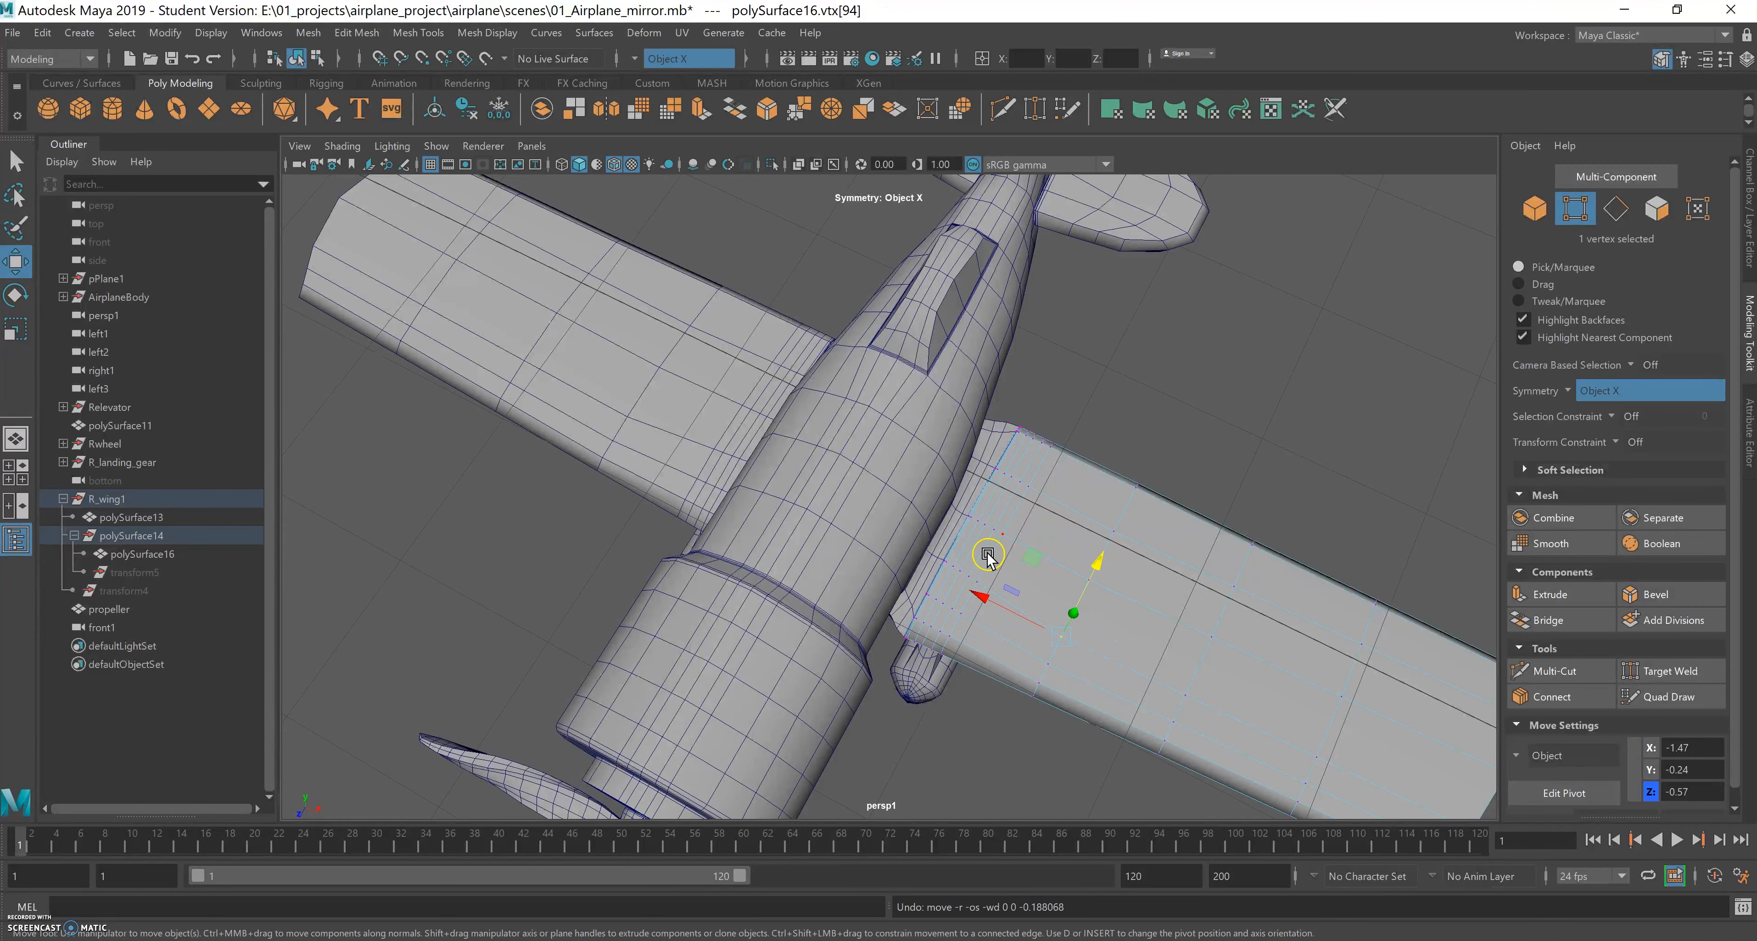
Select the matching surface vertex on both wings and move the pair along Z to about 0.46.
middle_click_drag(1027, 573, 929, 541, "alt")
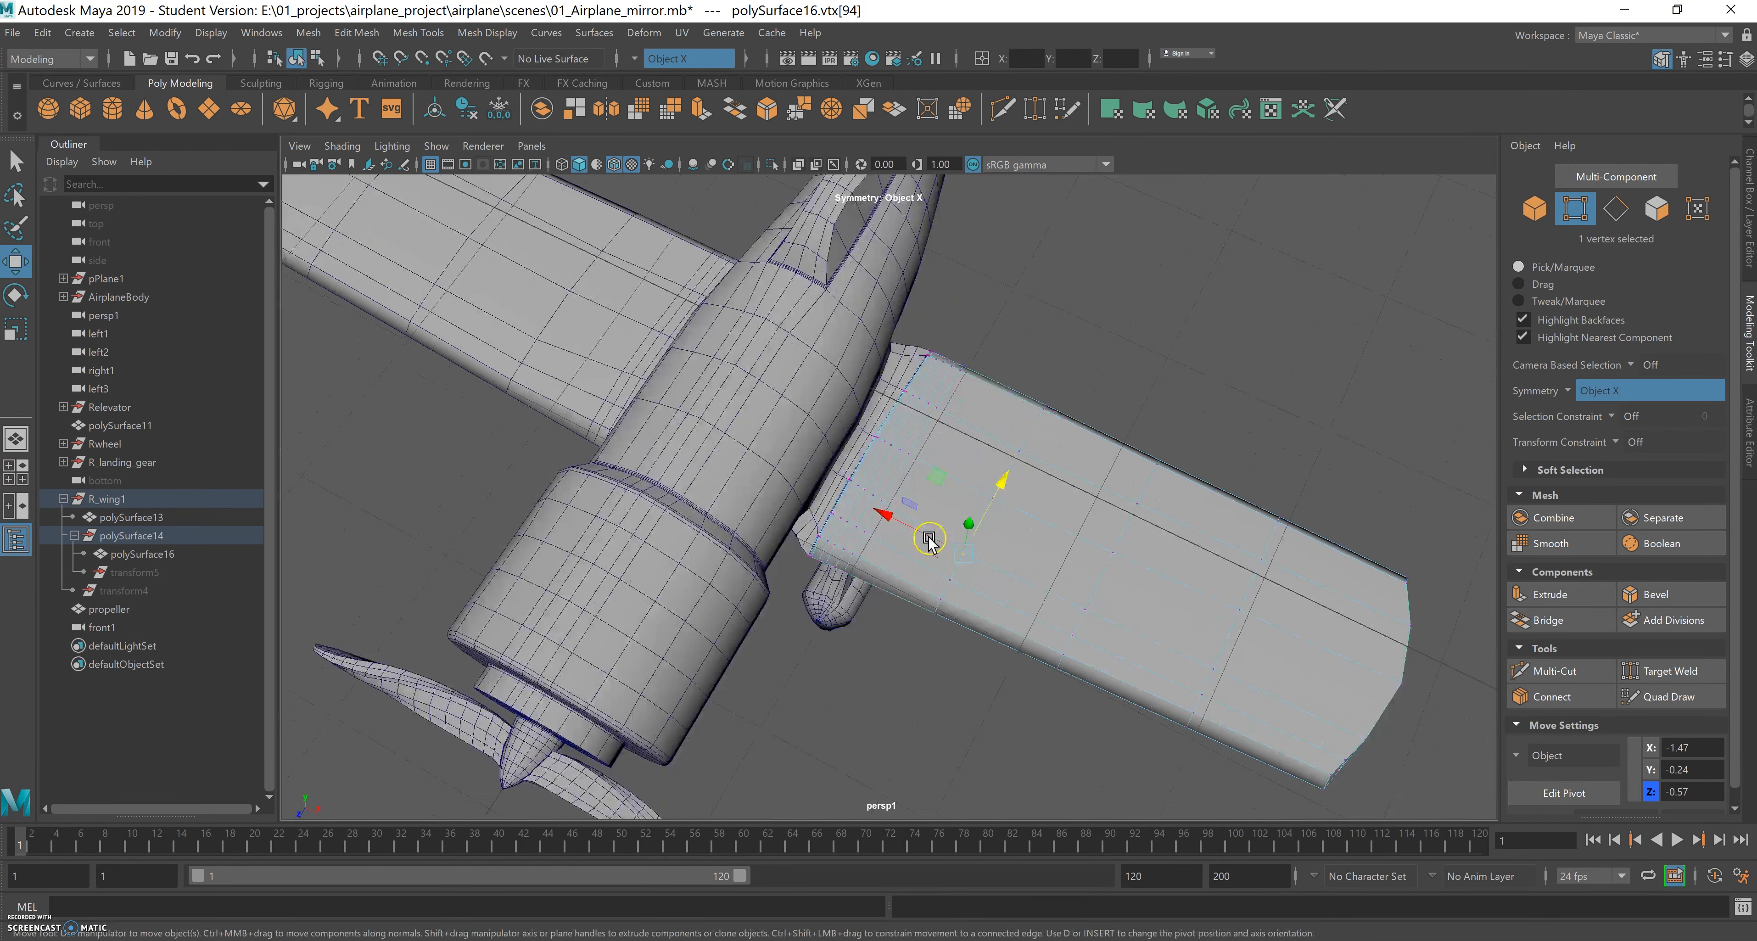
left_click_drag(929, 540, 909, 529, "alt")
right_click_drag(909, 529, 945, 526, "alt")
middle_click_drag(945, 525, 949, 608, "alt")
left_click_drag(949, 608, 947, 575, "alt")
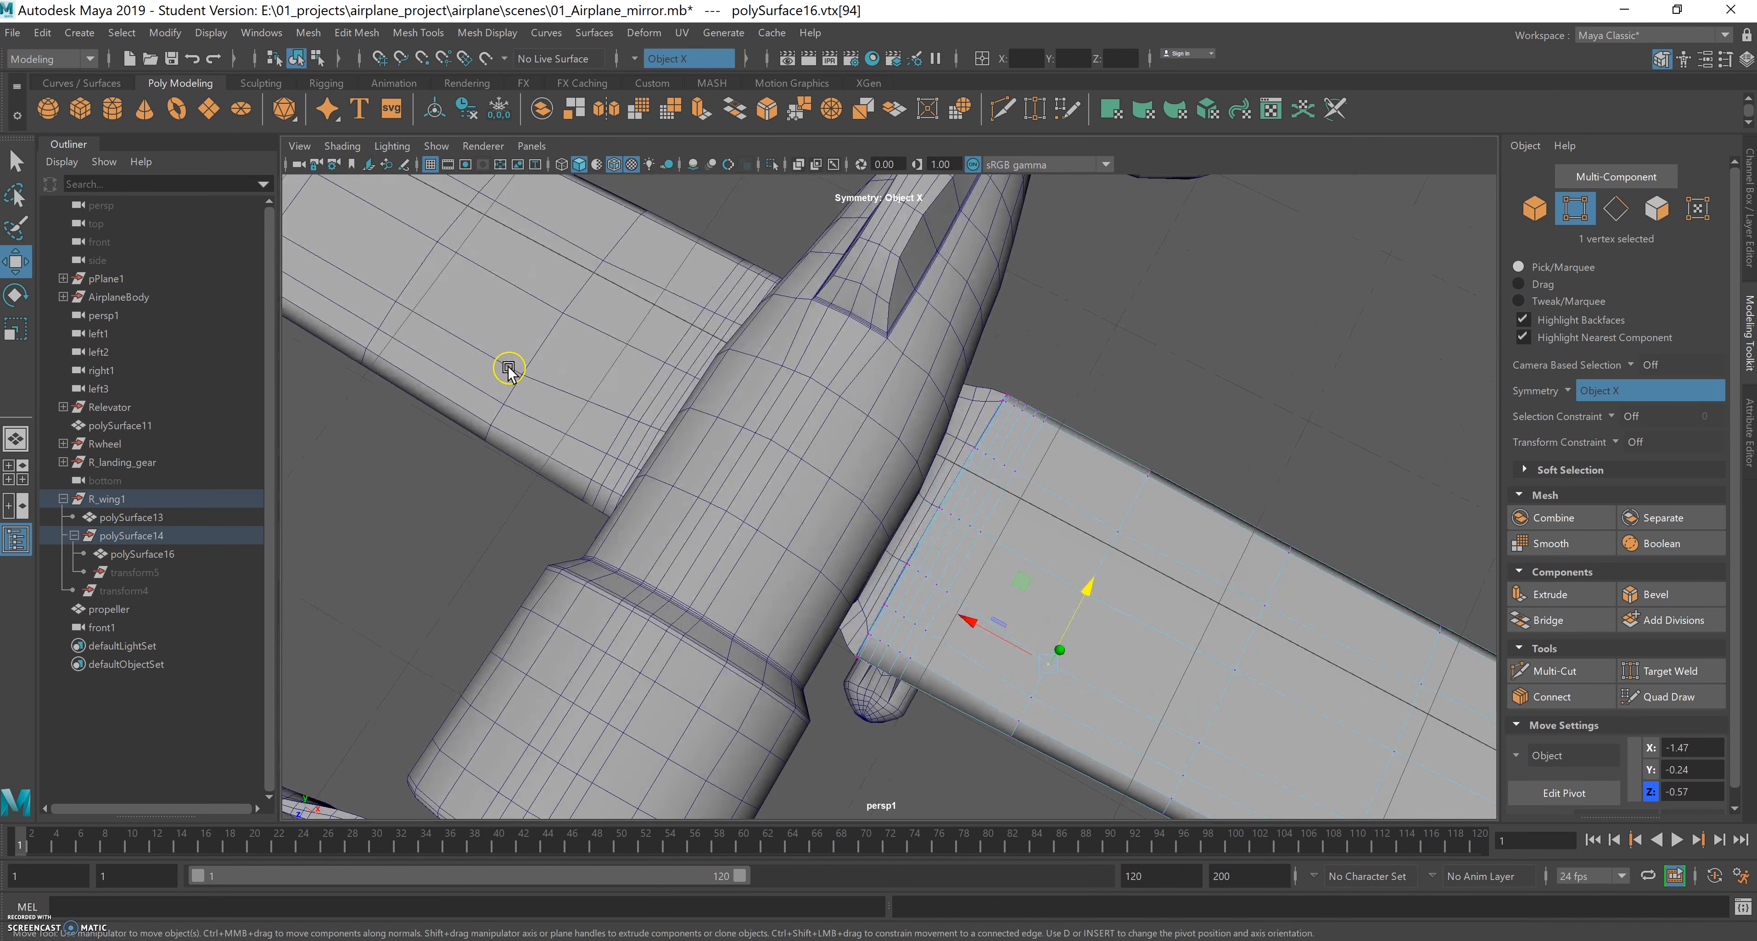
right_click_drag(514, 368, 487, 370)
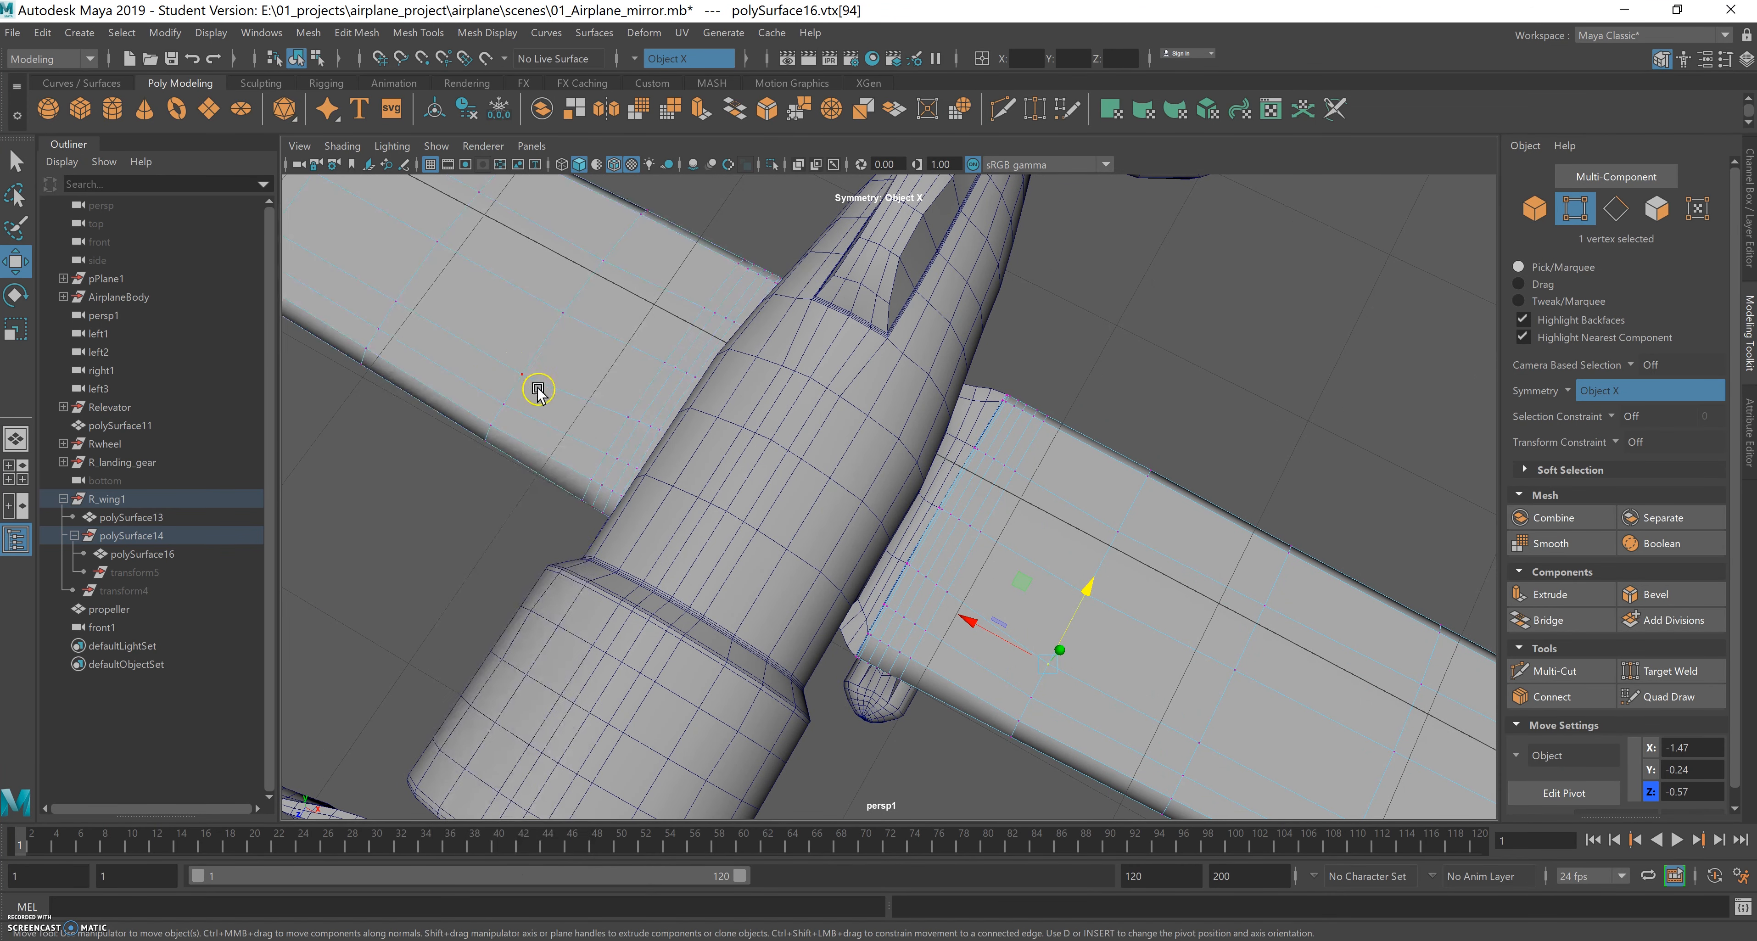
left_click(520, 377, "shift")
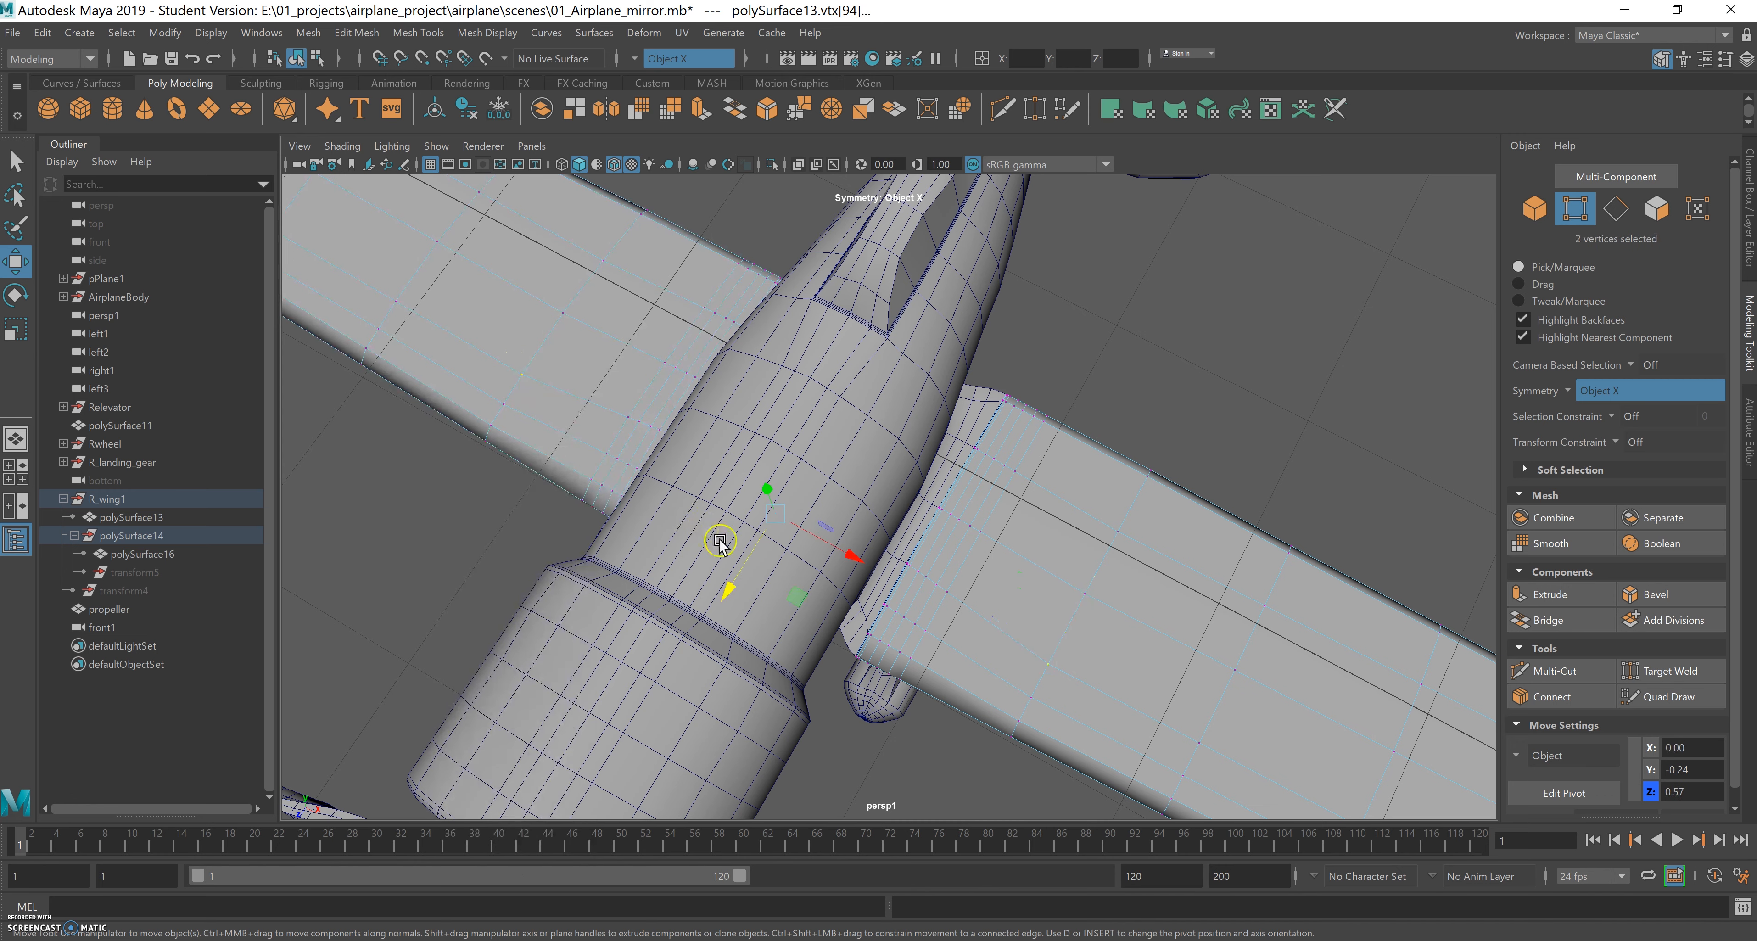
left_click_drag(730, 591, 744, 573)
Select two matching surface vertices on each wing and move all four together along Z.
middle_click_drag(911, 534, 838, 498, "alt")
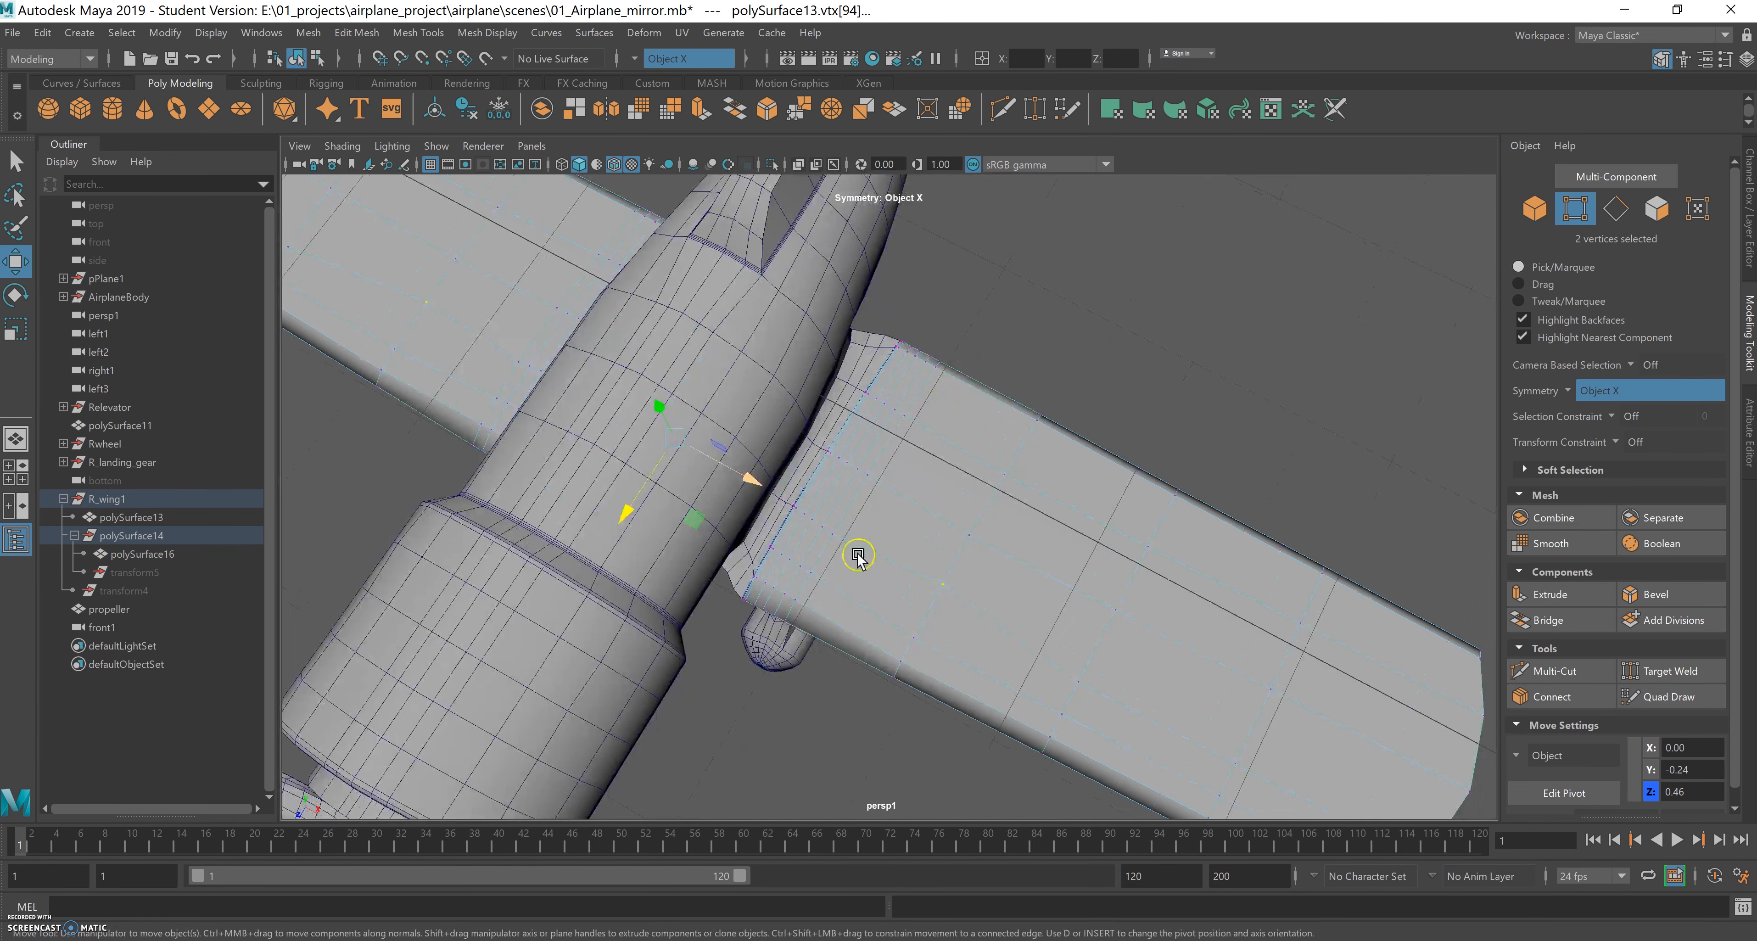
left_click(1089, 687)
middle_click_drag(1089, 687, 1051, 596, "alt")
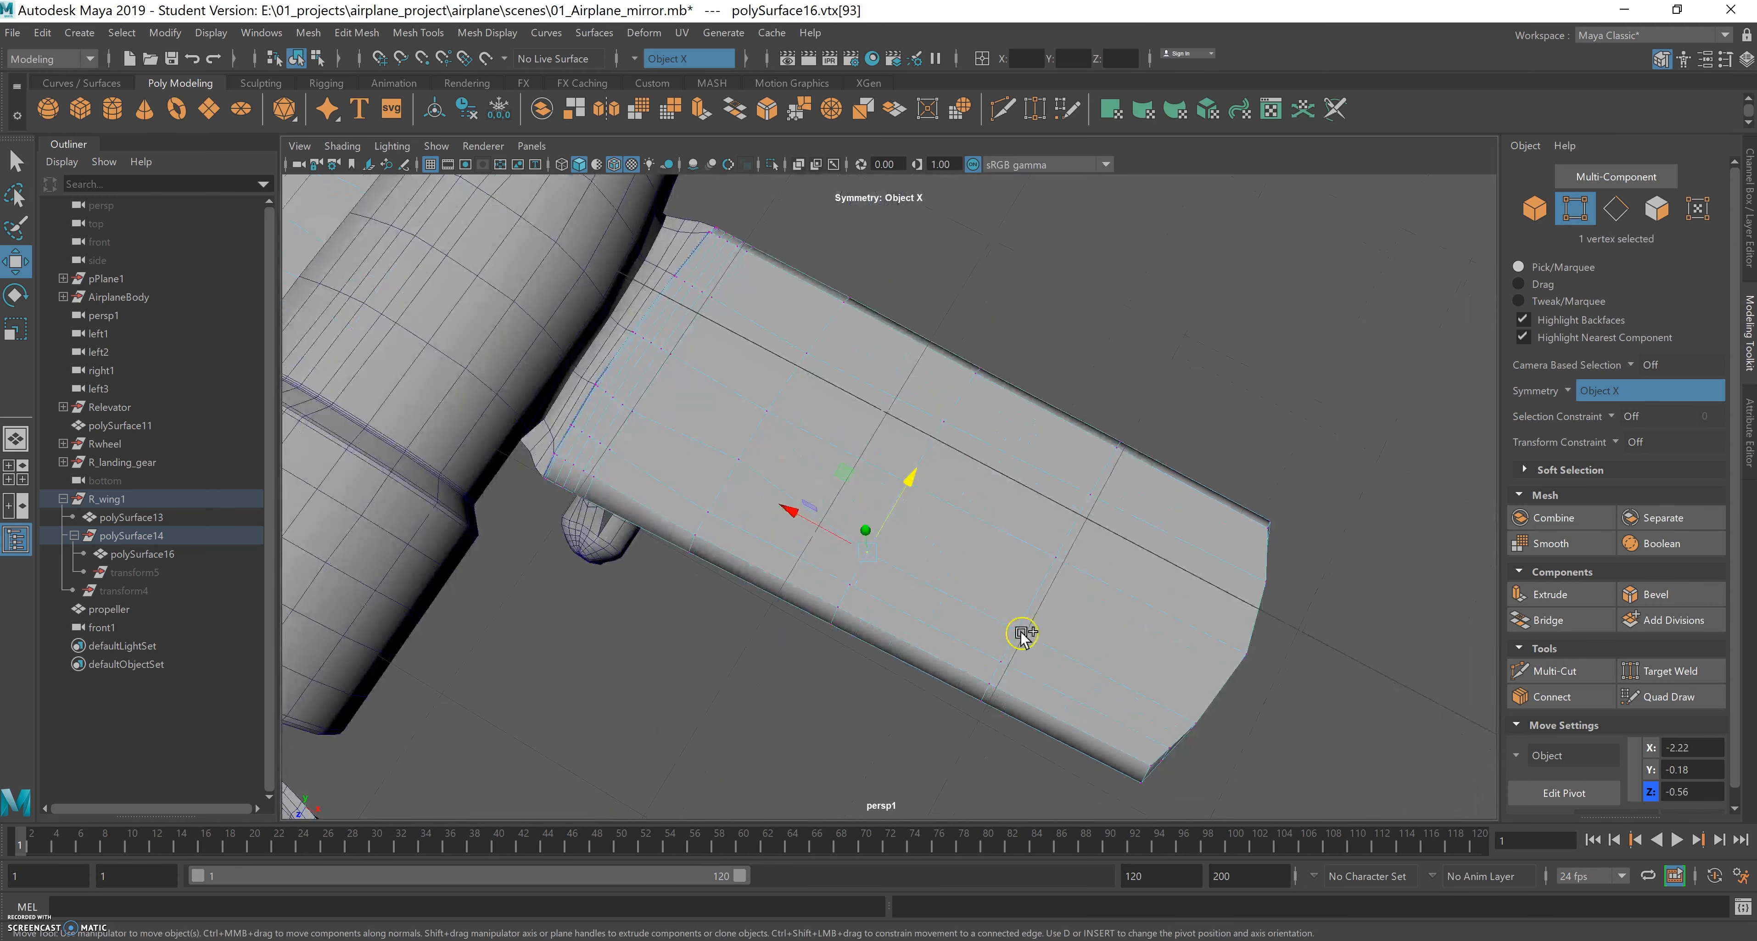
left_click(1043, 638, "shift")
left_click_drag(859, 525, 915, 540, "alt")
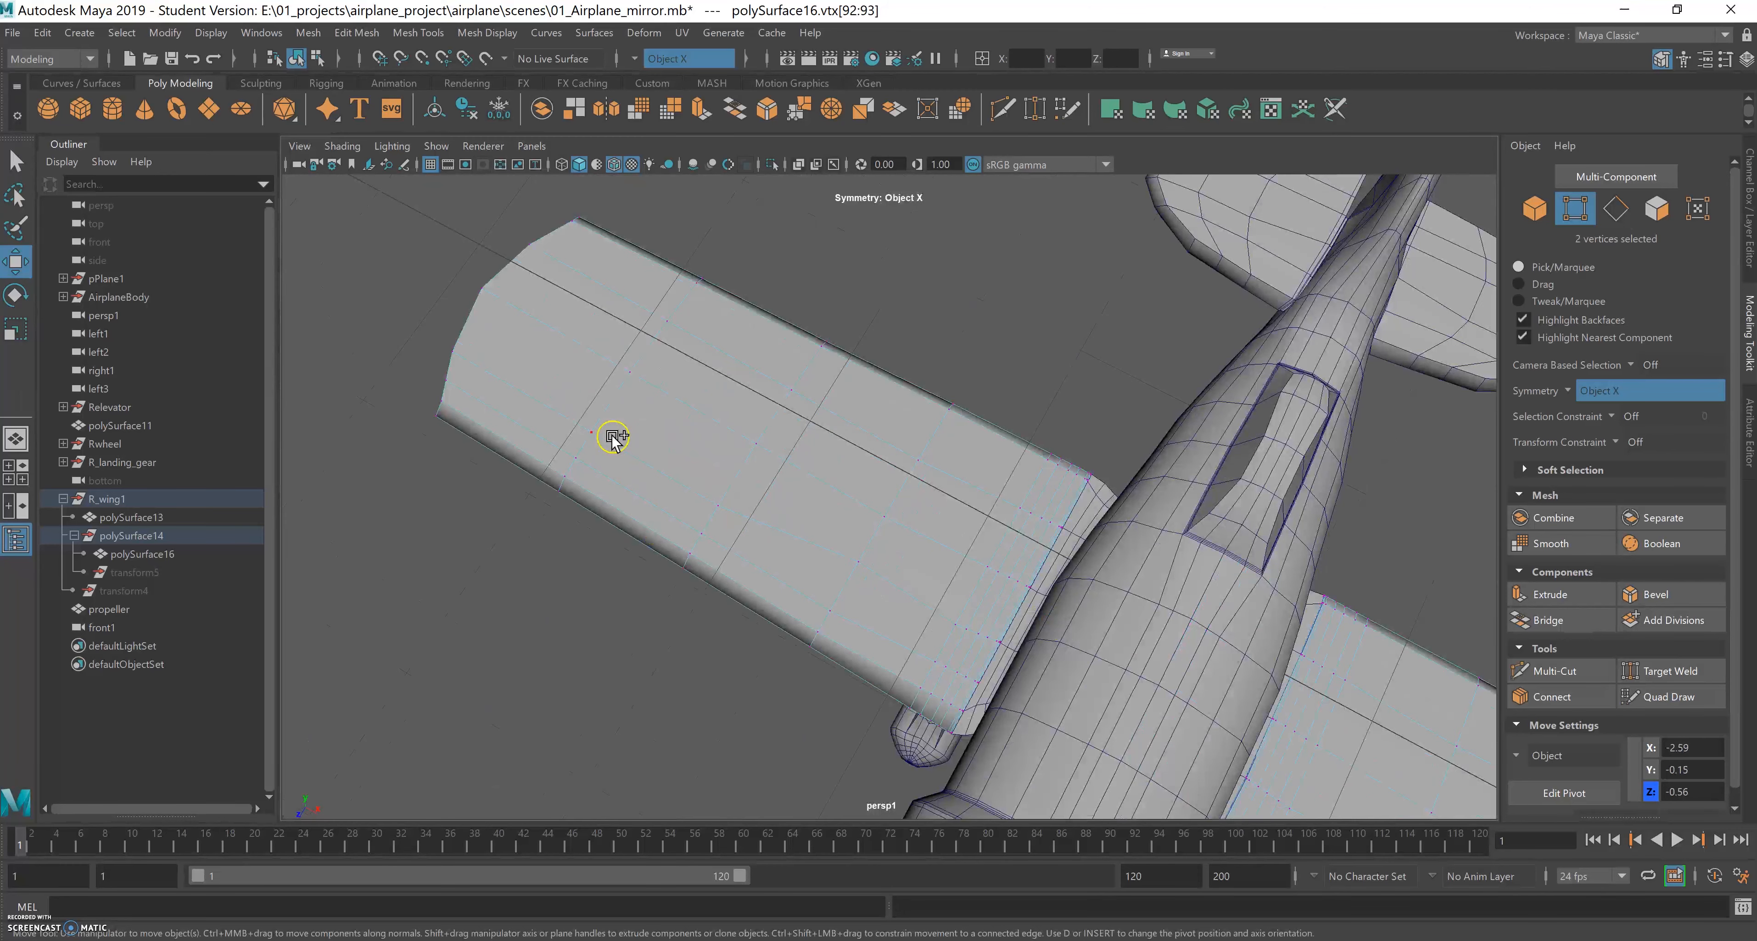
left_click(718, 505, "shift")
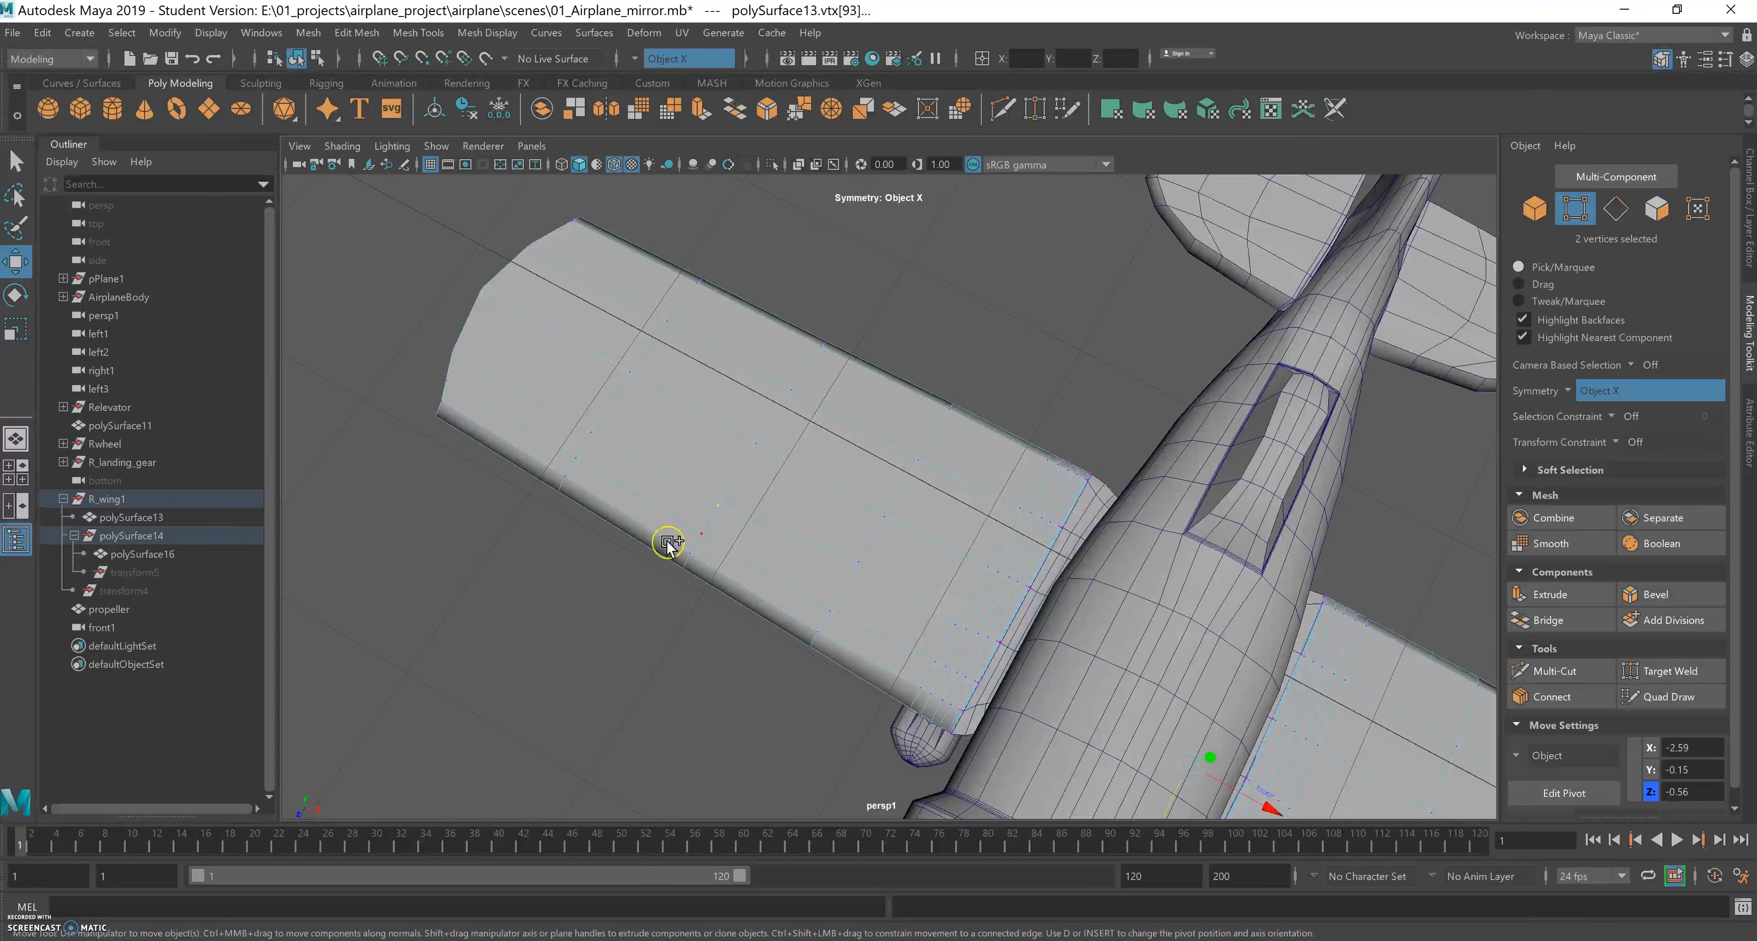
left_click(590, 434, "shift")
mouse_move(887, 478)
left_mouse_down("alt")
mouse_move(957, 466)
mouse_move(742, 396)
mouse_move(745, 336)
mouse_move(647, 412)
left_mouse_up("alt")
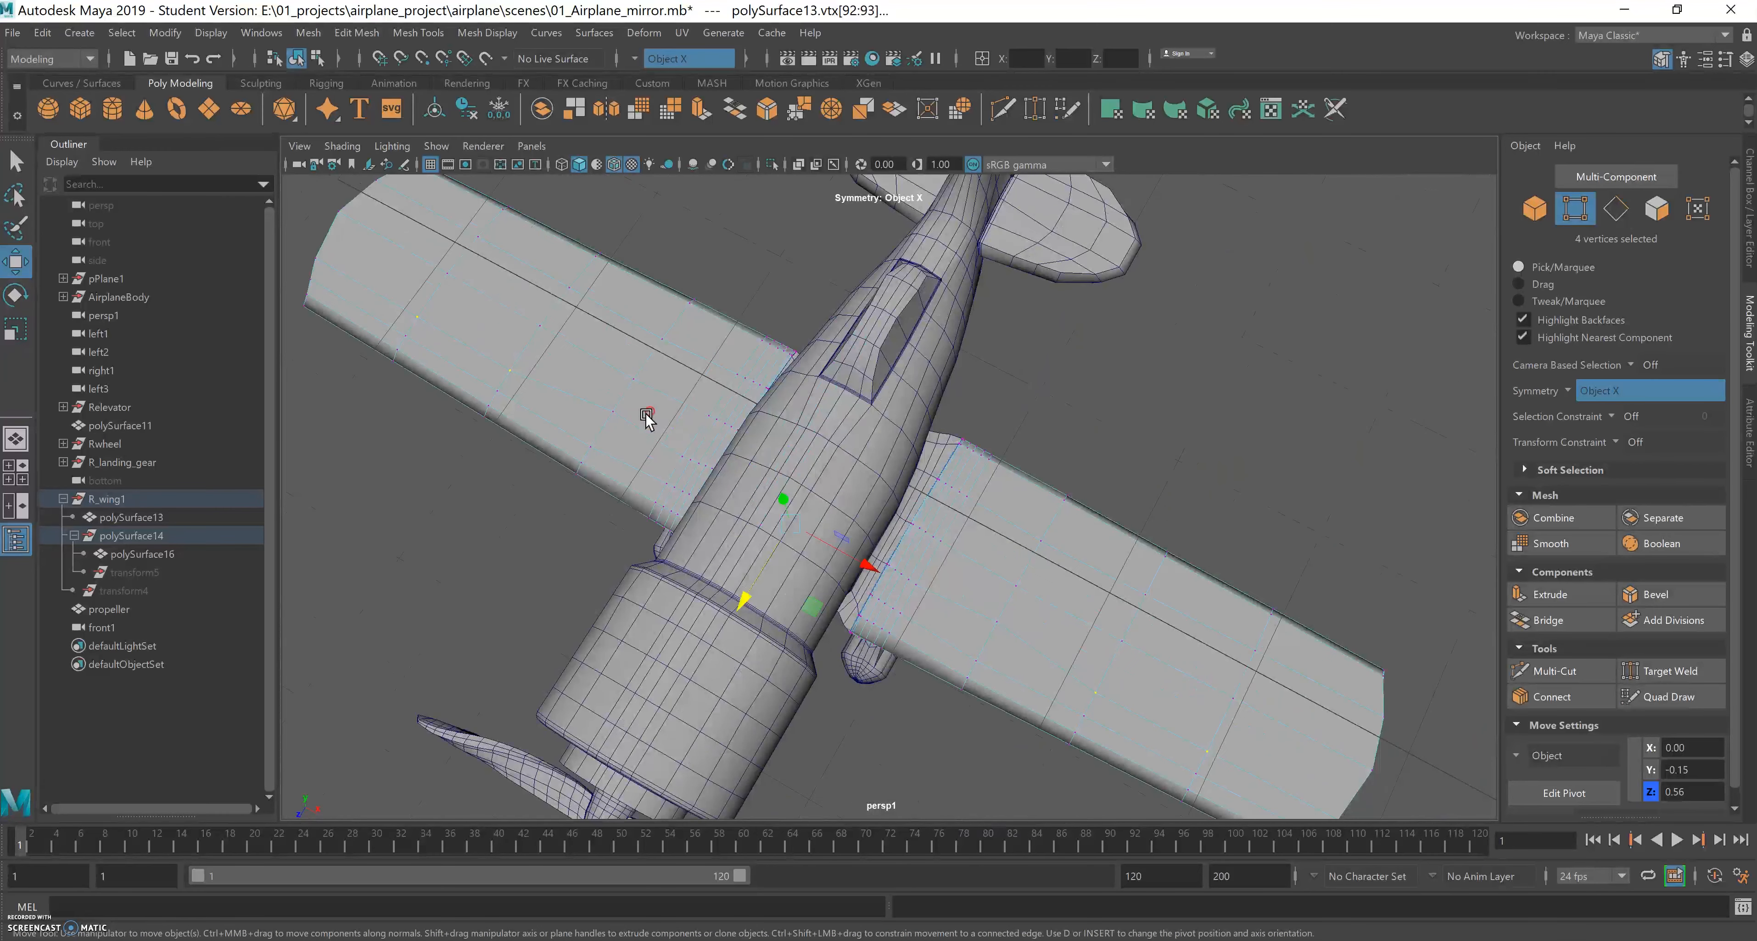
left_click_drag(746, 604, 762, 594)
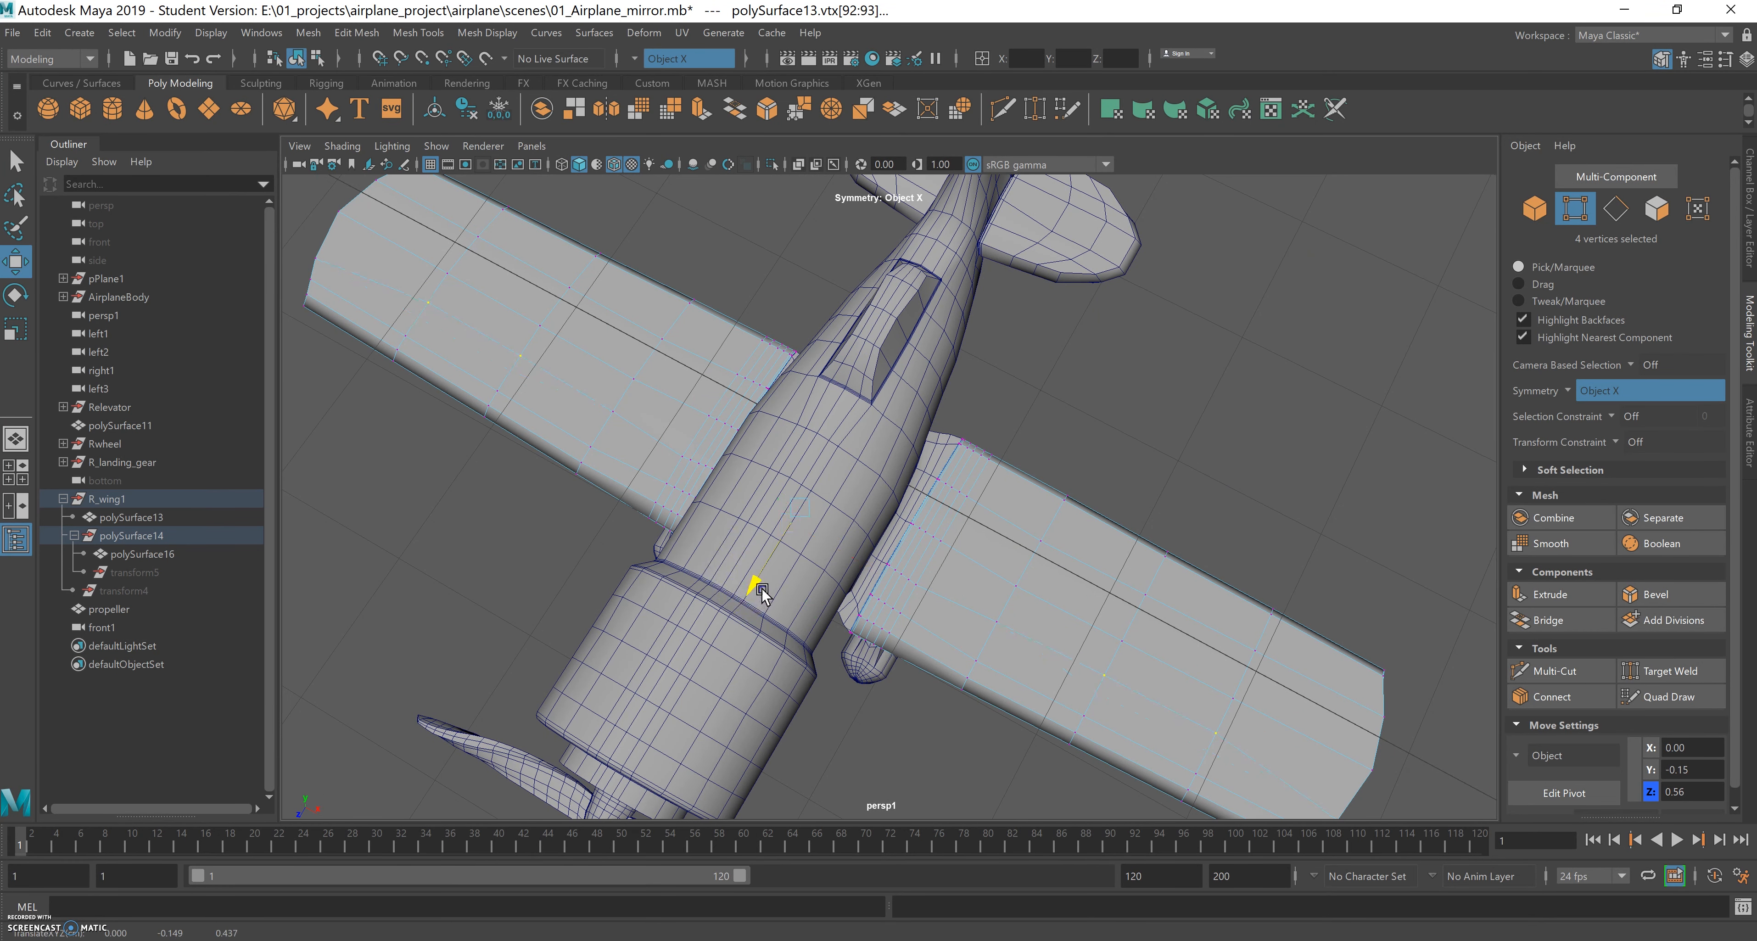
left_click_drag(757, 593, 773, 490, "alt")
left_click_drag(680, 526, 681, 525)
Select three matching vertices at each wing tip and move the six together along Z.
left_click_drag(796, 521, 879, 553, "alt")
left_click(859, 490, "shift")
mouse_move(843, 478)
left_mouse_down("alt")
mouse_move(713, 463)
mouse_move(816, 518)
mouse_move(868, 494)
left_mouse_up("alt")
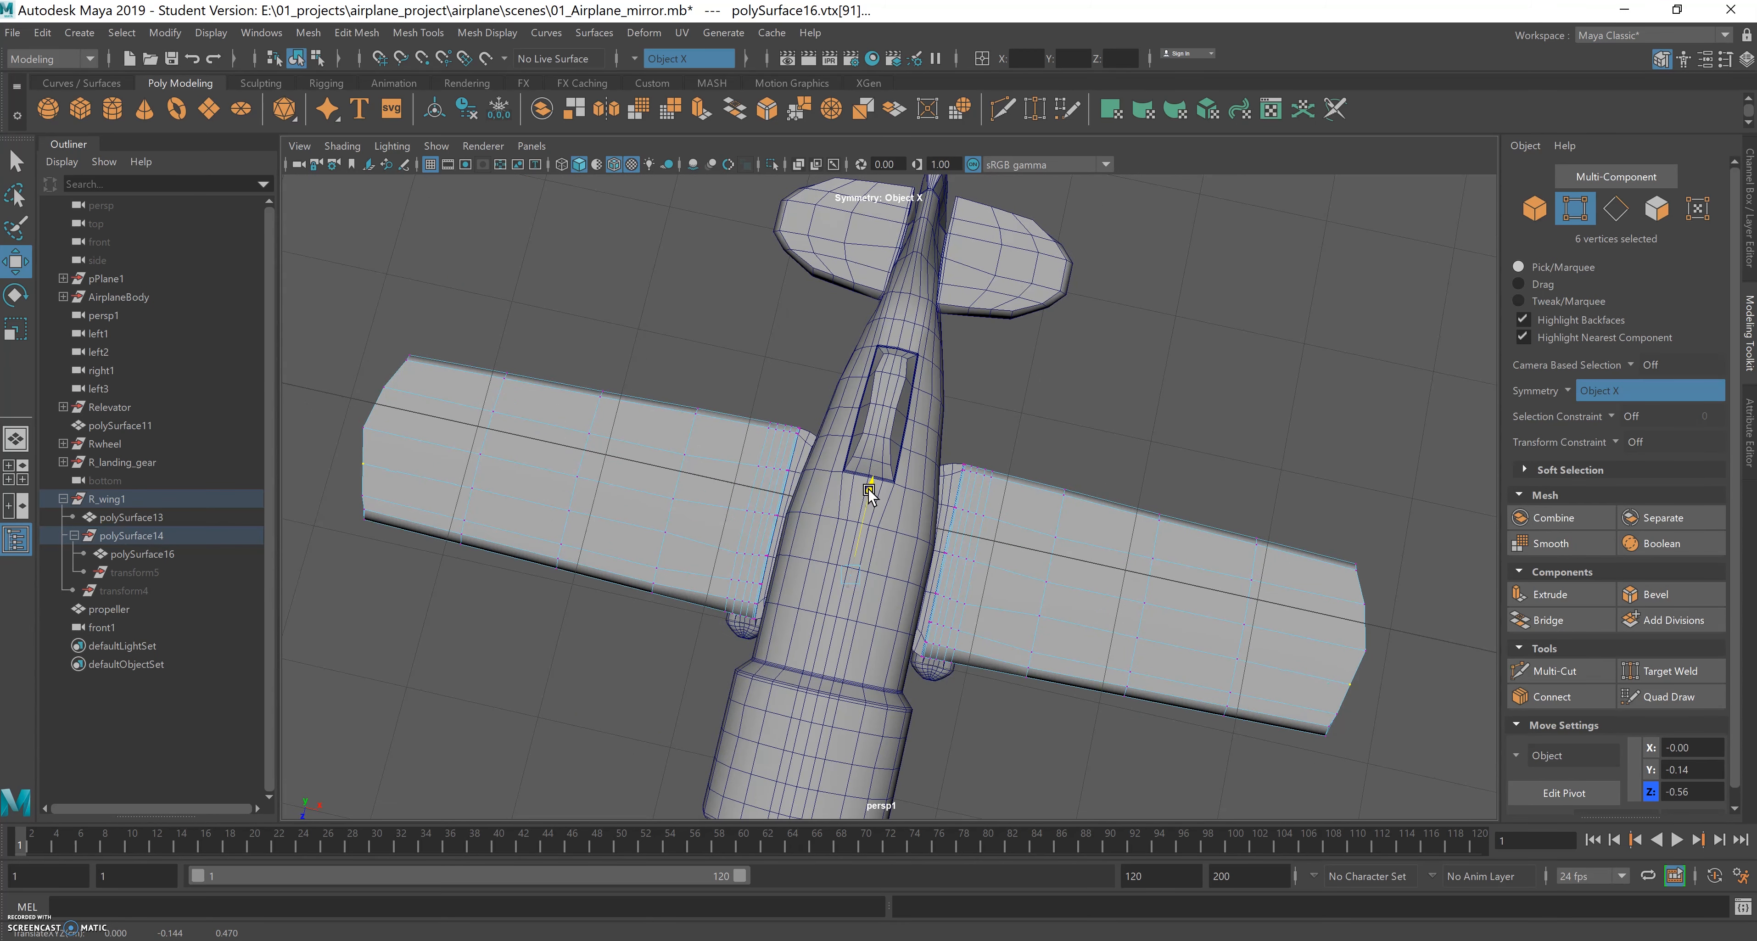
Scale the six selected wing-tip vertices along X and check the wing profile.
left_click_drag(876, 493, 715, 565, "alt")
key("r")
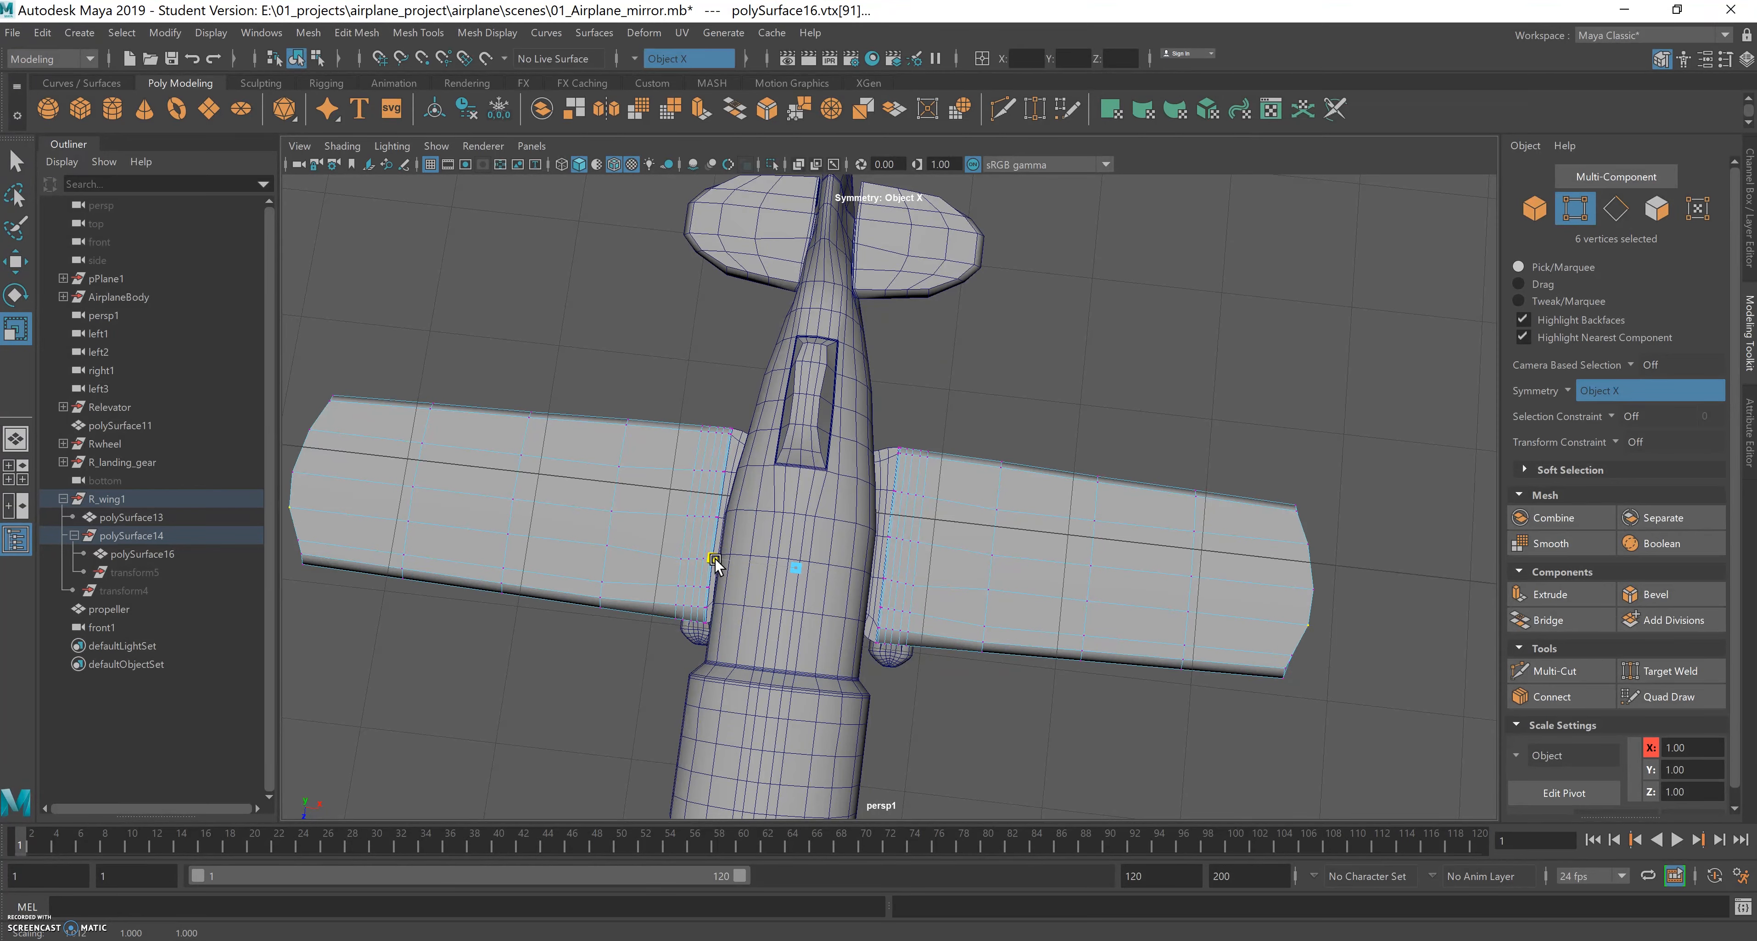
left_click_drag(716, 560, 714, 560)
left_click_drag(853, 593, 752, 542, "alt")
left_click(33, 159)
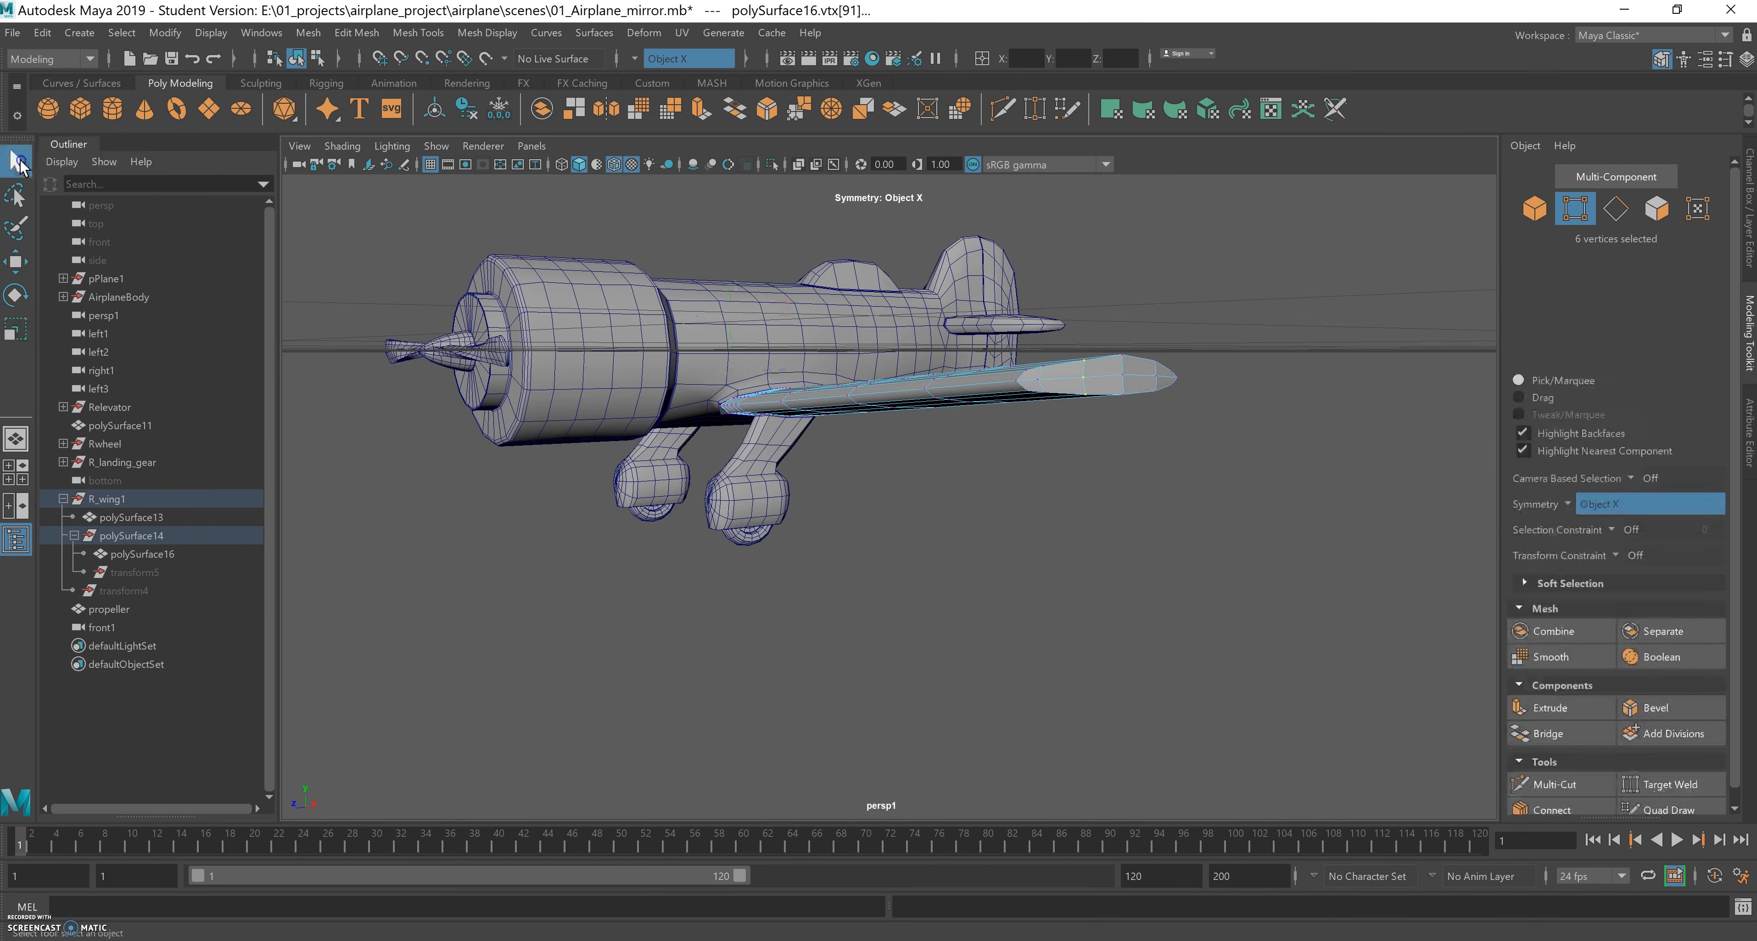
left_click_drag(746, 412, 860, 496, "alt")
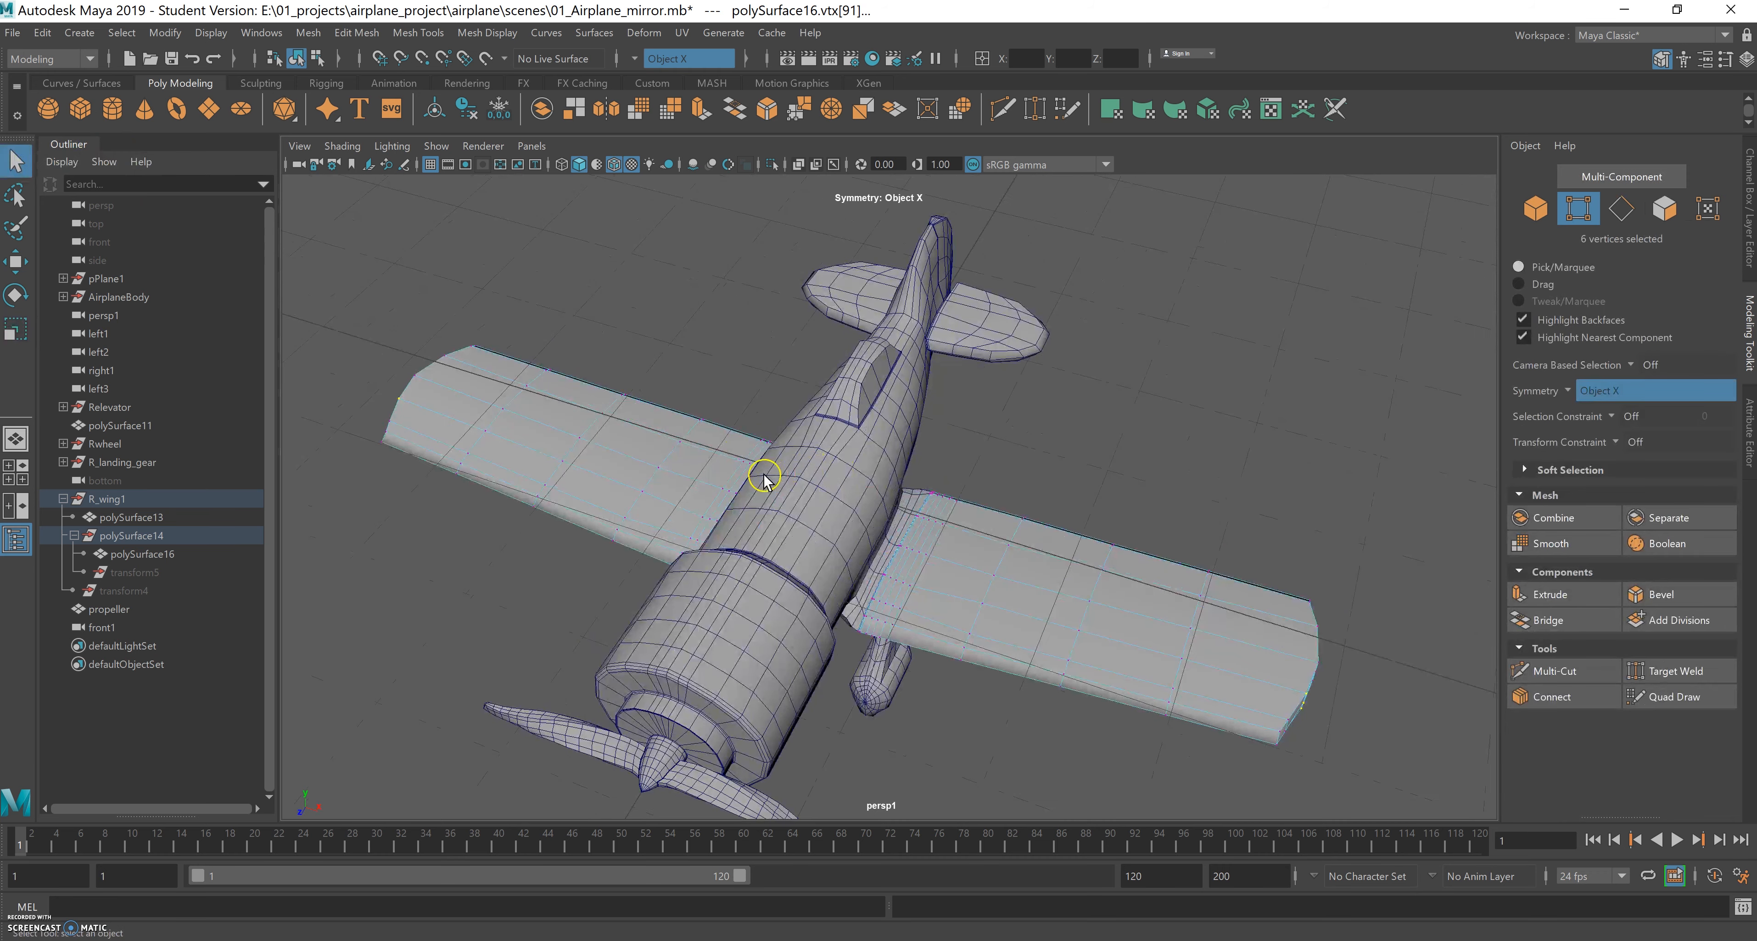
Return both wing meshes to object selection mode and clear the selection.
right_click_drag(673, 487, 777, 454)
right_click_drag(987, 559, 1065, 446)
left_click_drag(1065, 447, 984, 471, "alt")
left_click(1050, 438)
scroll(990, 454, "up", 5)
right_click_drag(984, 470, 960, 457, "alt")
scroll(959, 457, "down", 2)
left_click_drag(960, 462, 968, 464, "alt")
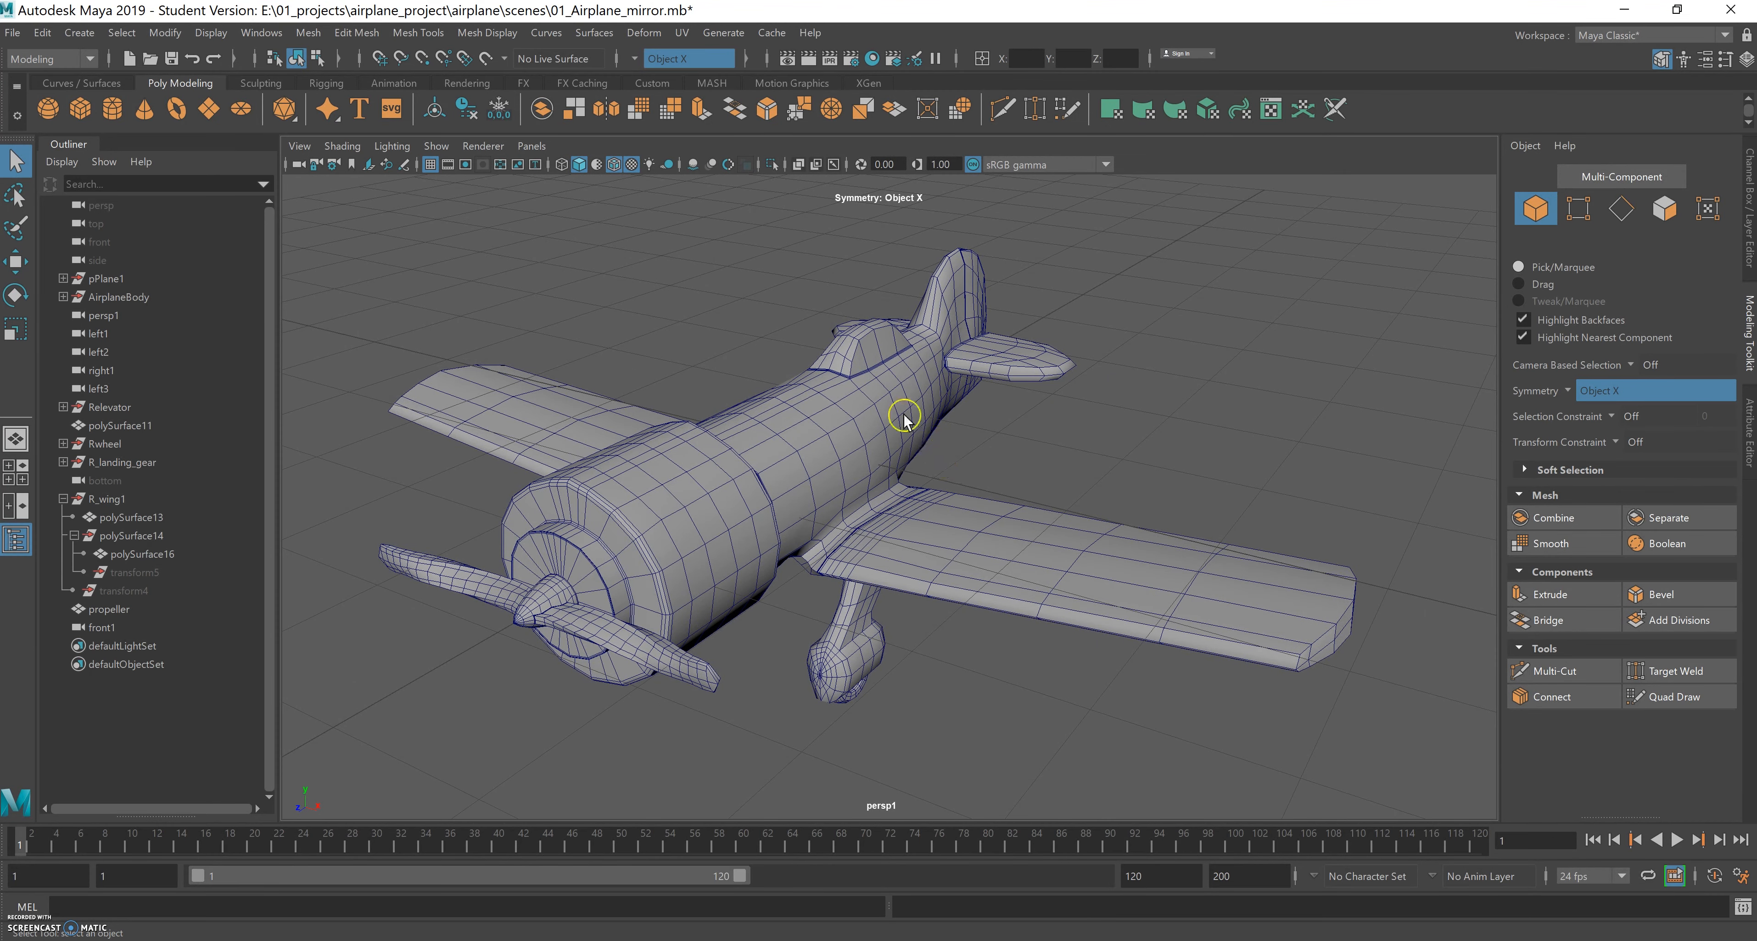
Close the Outliner and open it again.
right_click(71, 140)
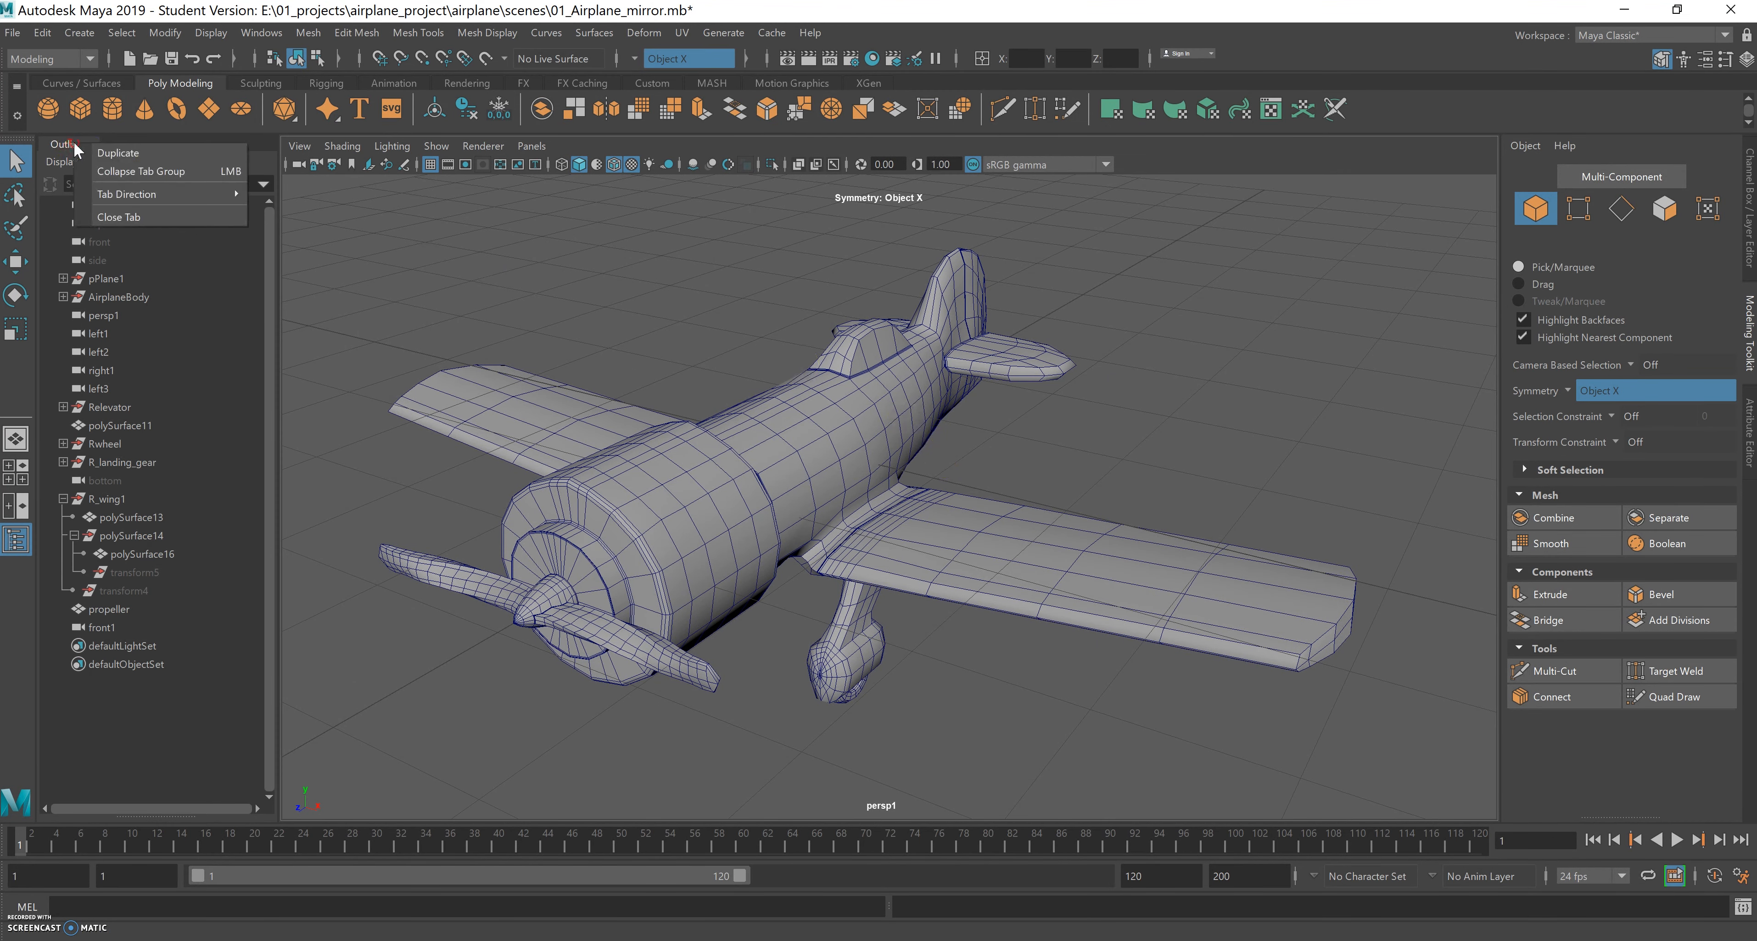
left_click(110, 197)
left_click_drag(846, 407, 794, 468, "alt")
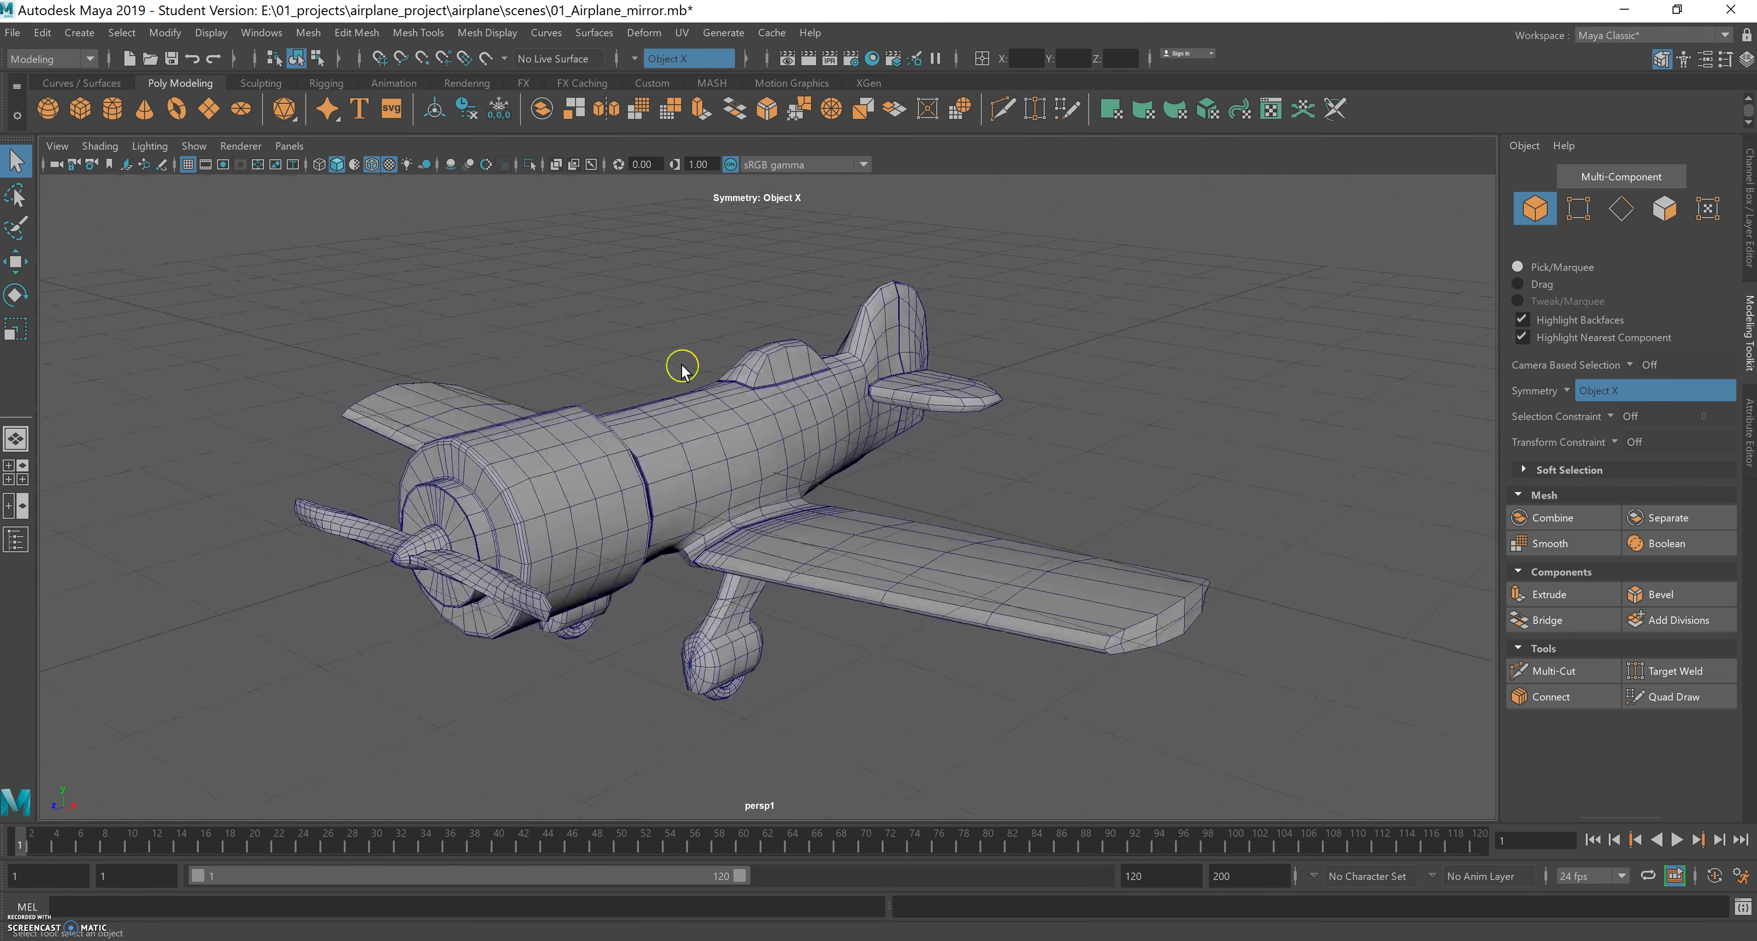
left_click(261, 32)
left_click(292, 245)
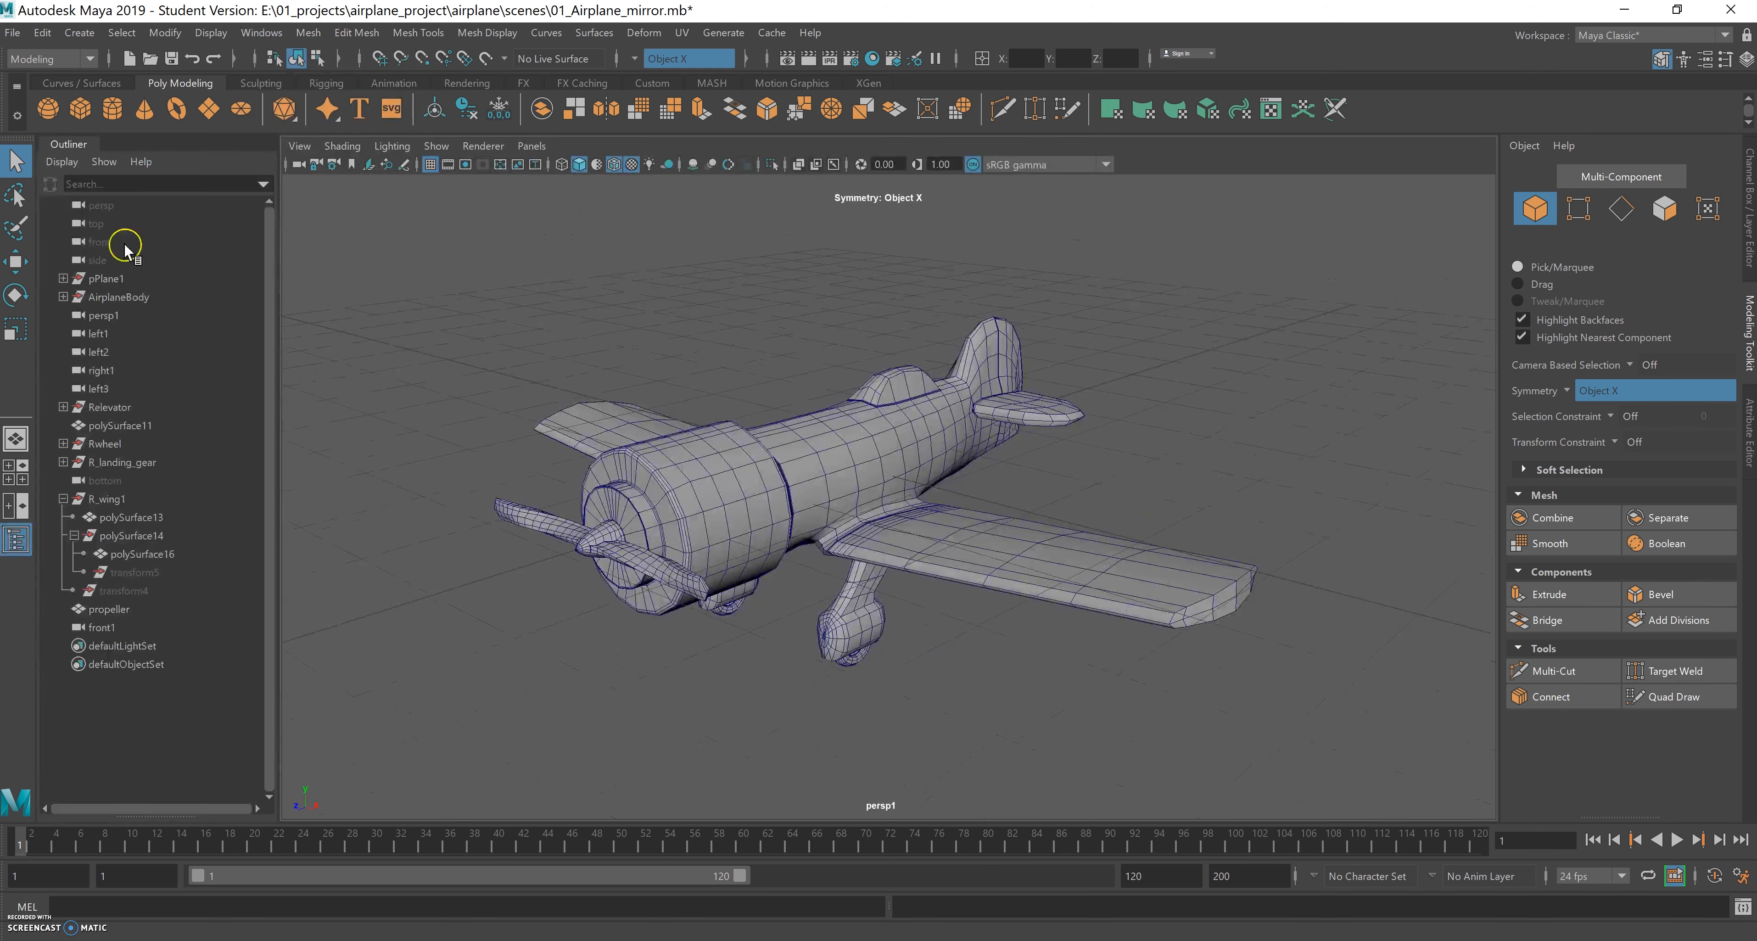
Select pPlane1, the Relevator group and polySurface11 in turn to identify which airplane parts they contain.
left_click(109, 279)
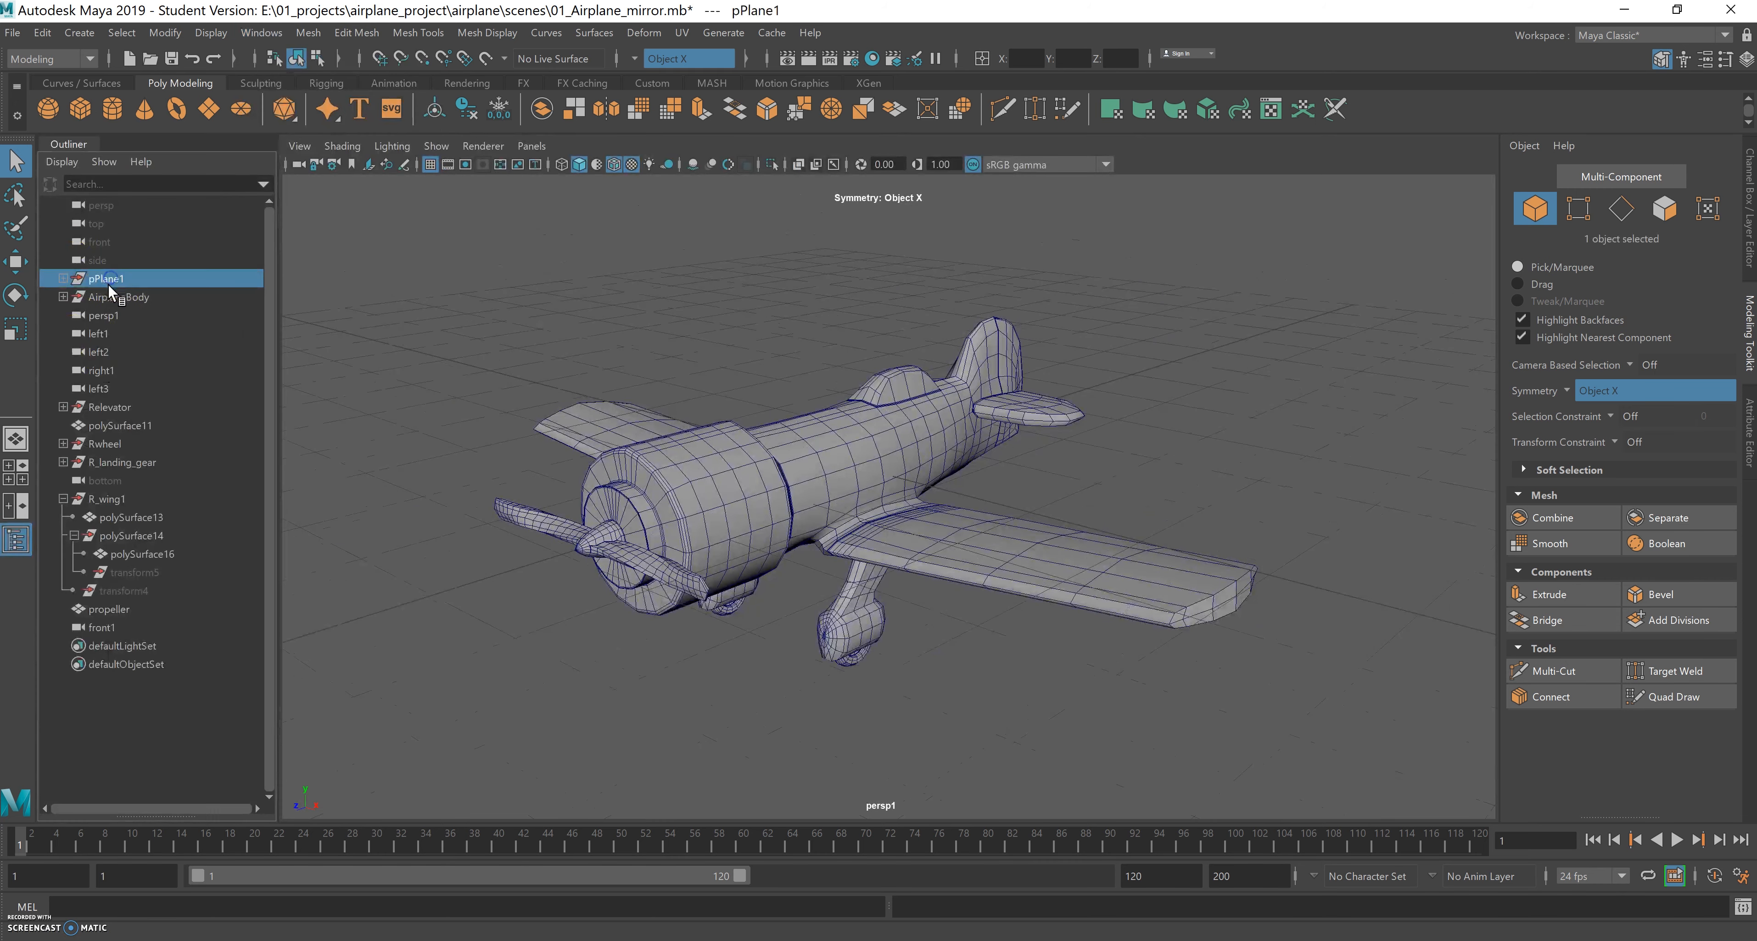
left_click_drag(65, 280, 110, 311)
left_click(103, 407)
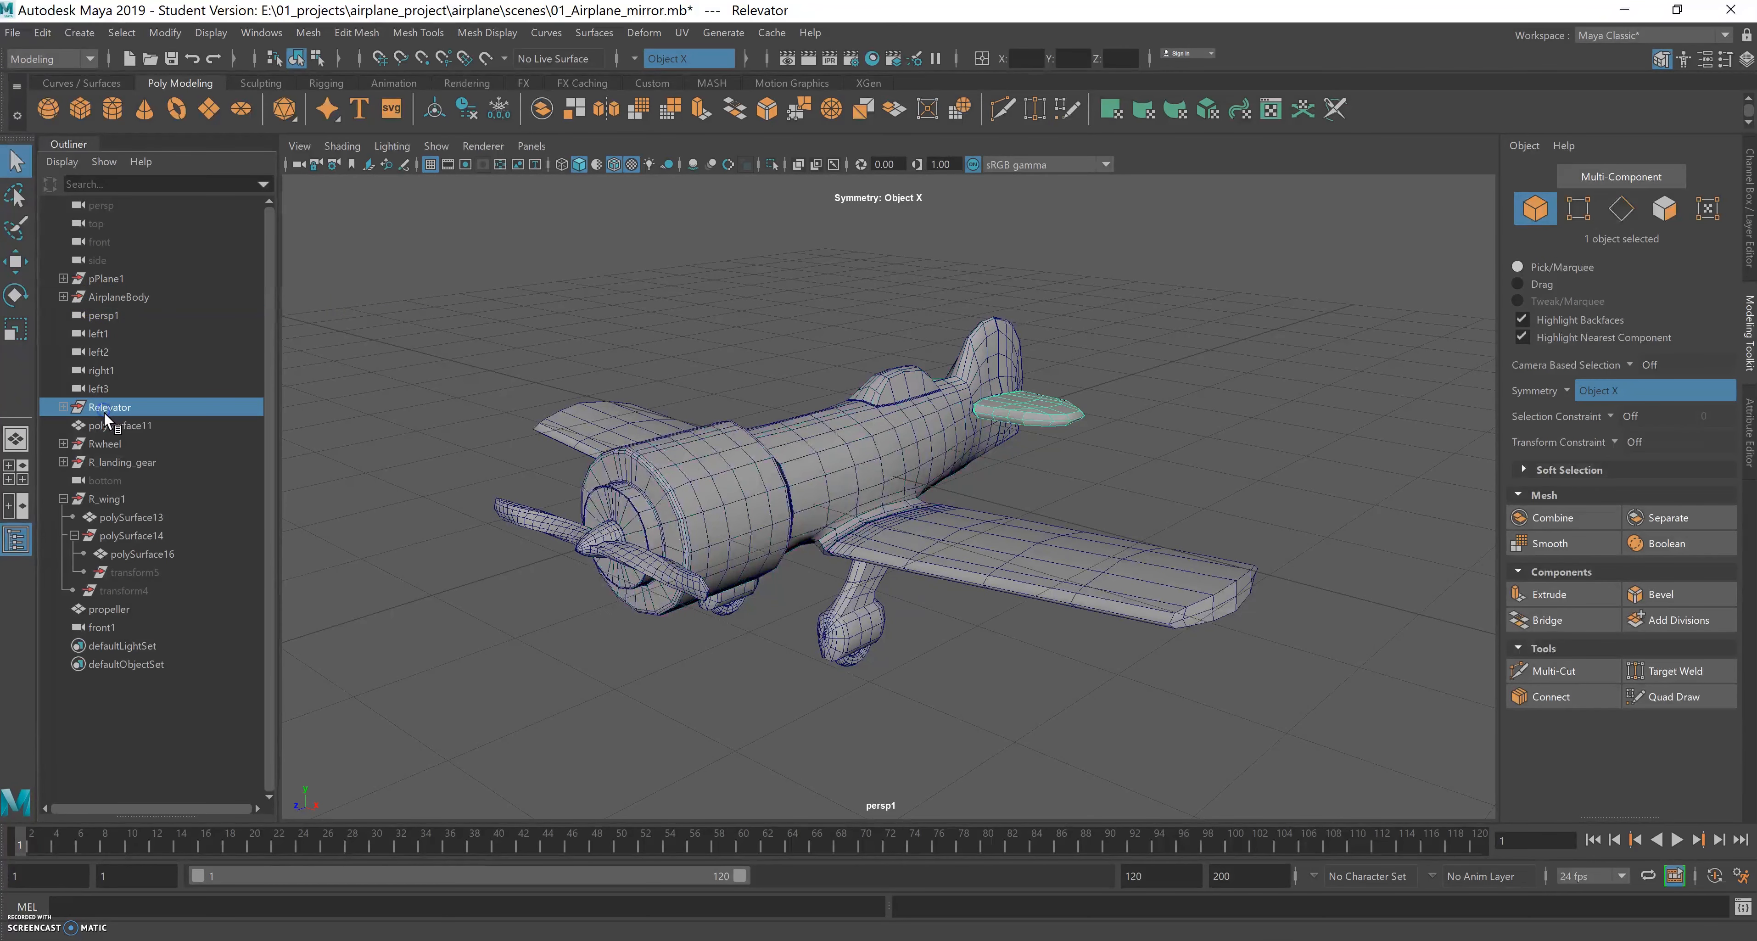
mouse_move(102, 409)
left_mouse_down()
mouse_move(127, 425)
mouse_move(82, 413)
left_mouse_up()
left_click(123, 427)
Expand the Relevator group and rename it elevator_grp.
left_click(63, 407)
double_click(99, 409)
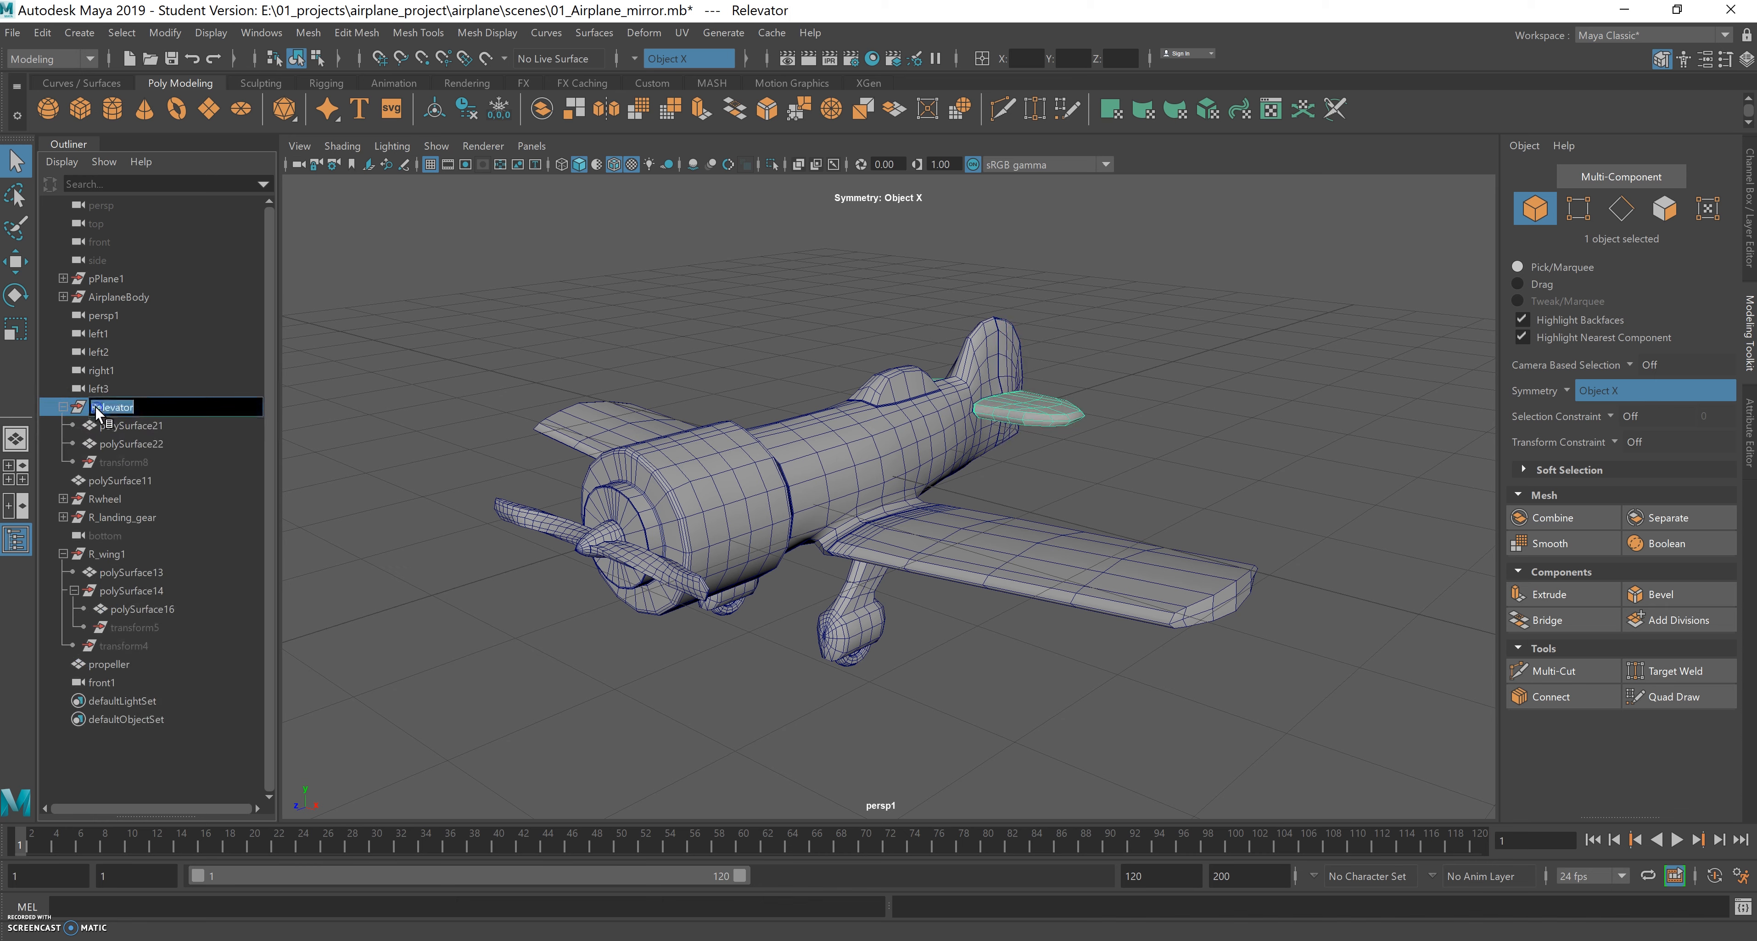
left_click_drag(129, 411, 116, 407)
type("ele")
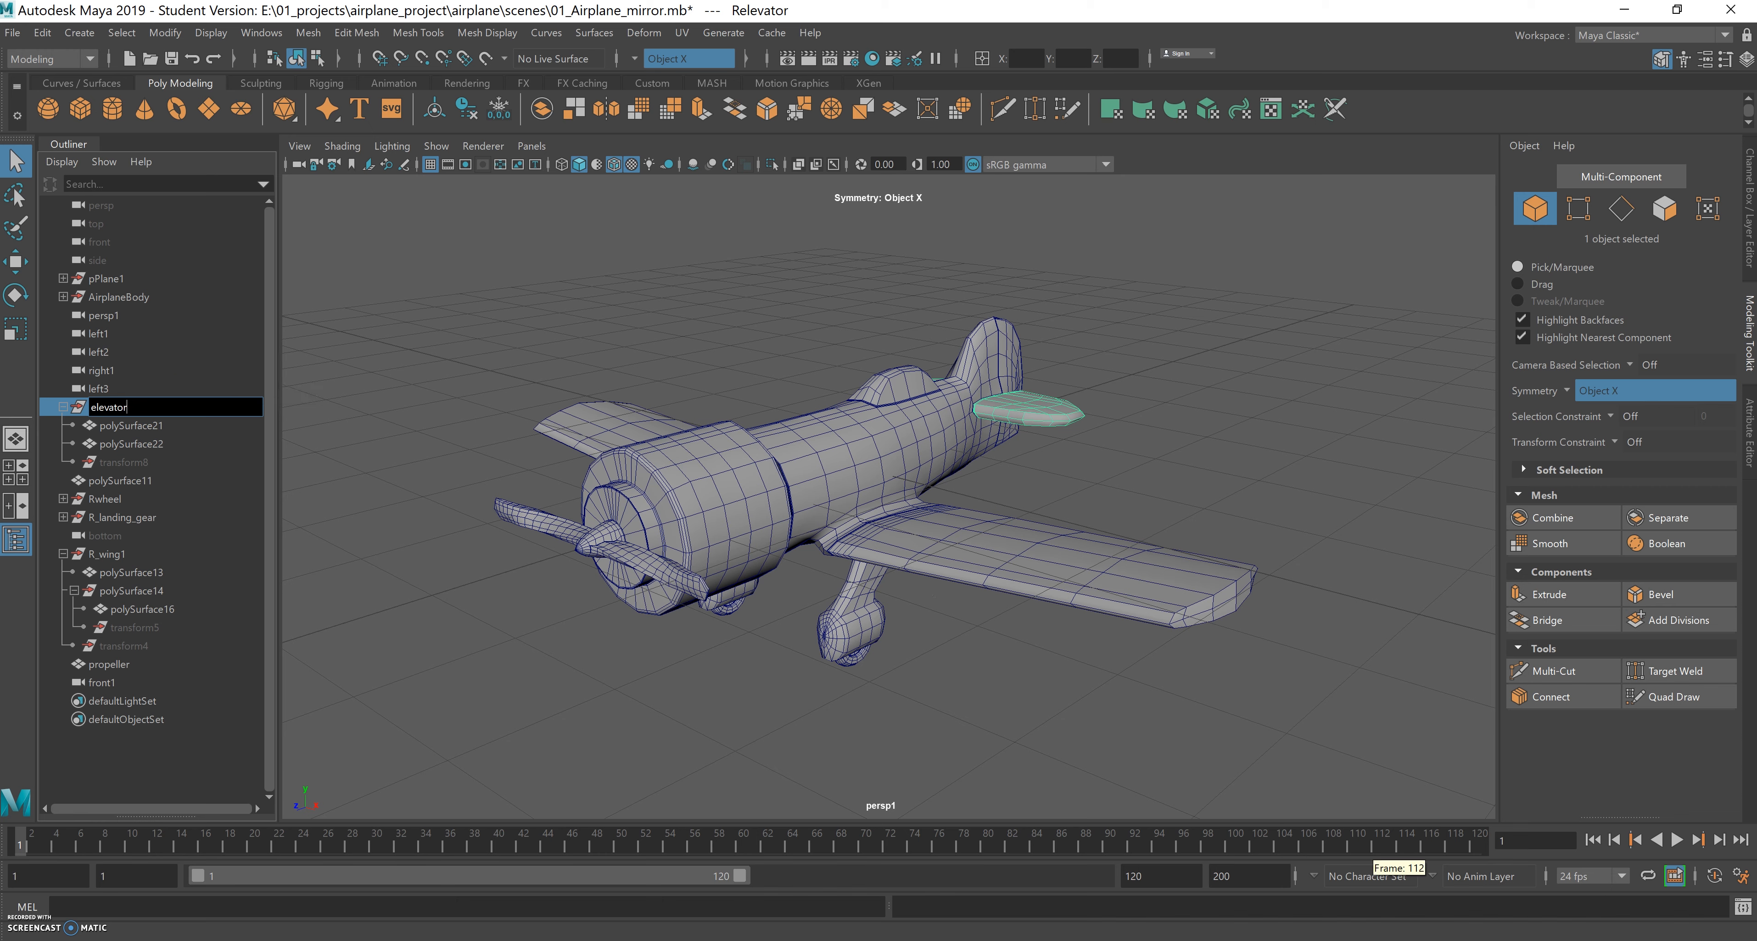
key("super+space")
left_click(174, 403)
type("_")
key("Return")
left_click(194, 431)
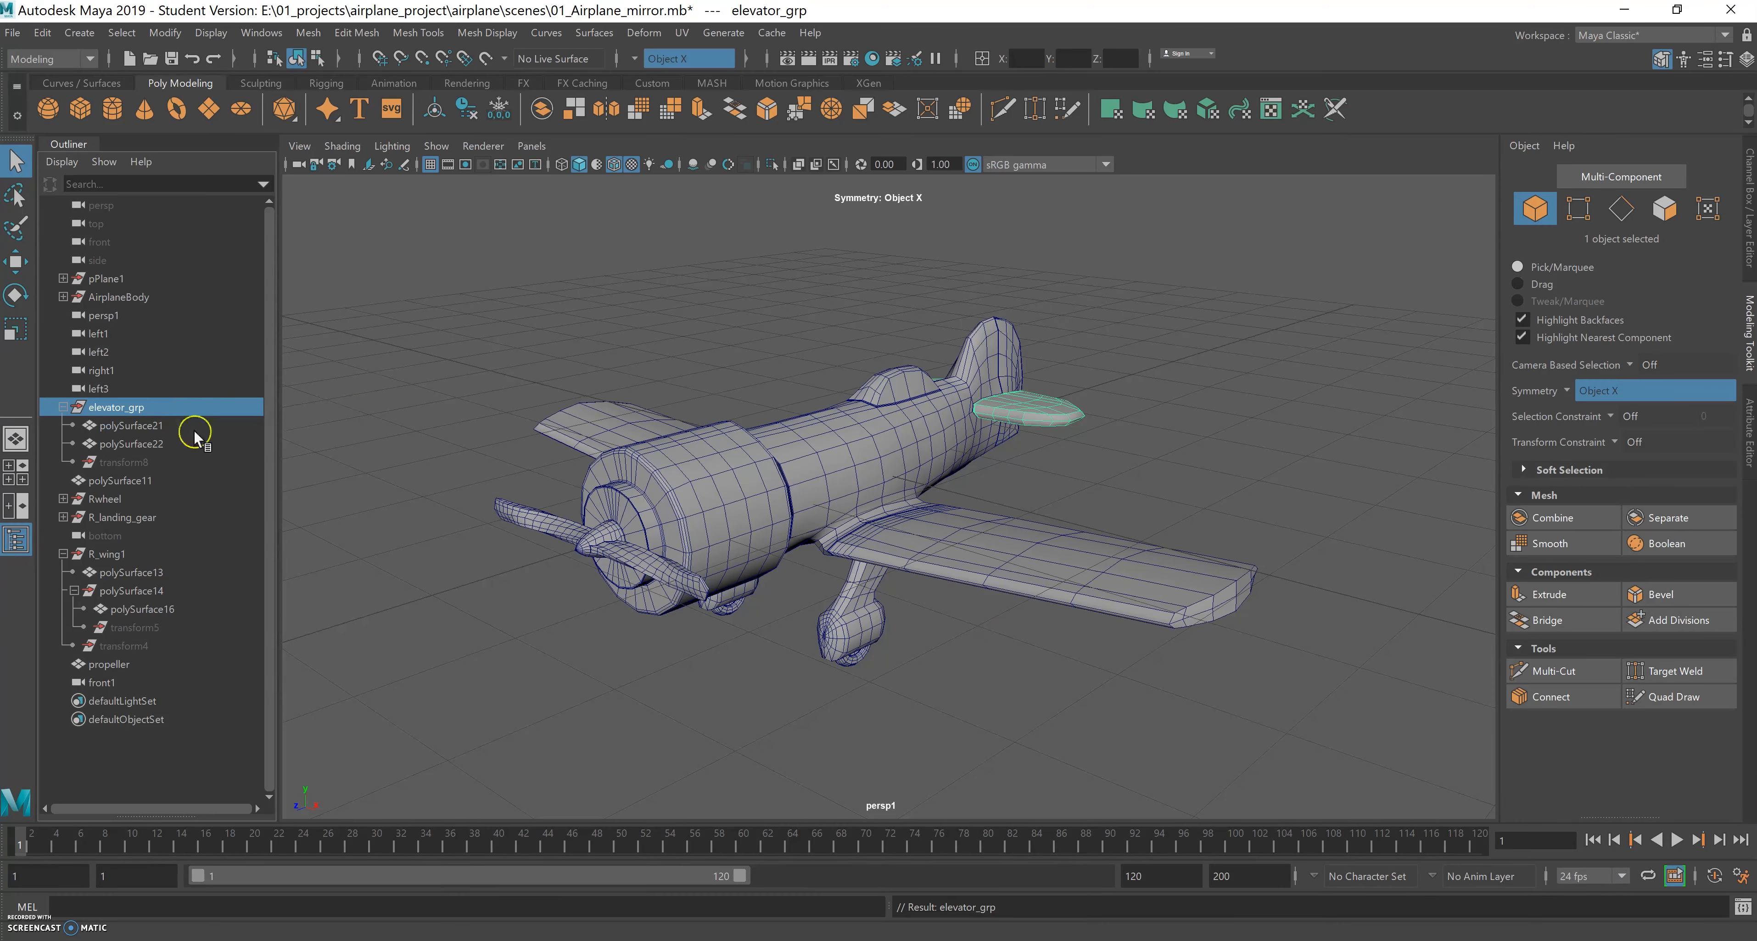
Rename the polySurface21 mesh inside elevator_grp as Relevator.
left_click(136, 427)
double_click(109, 423)
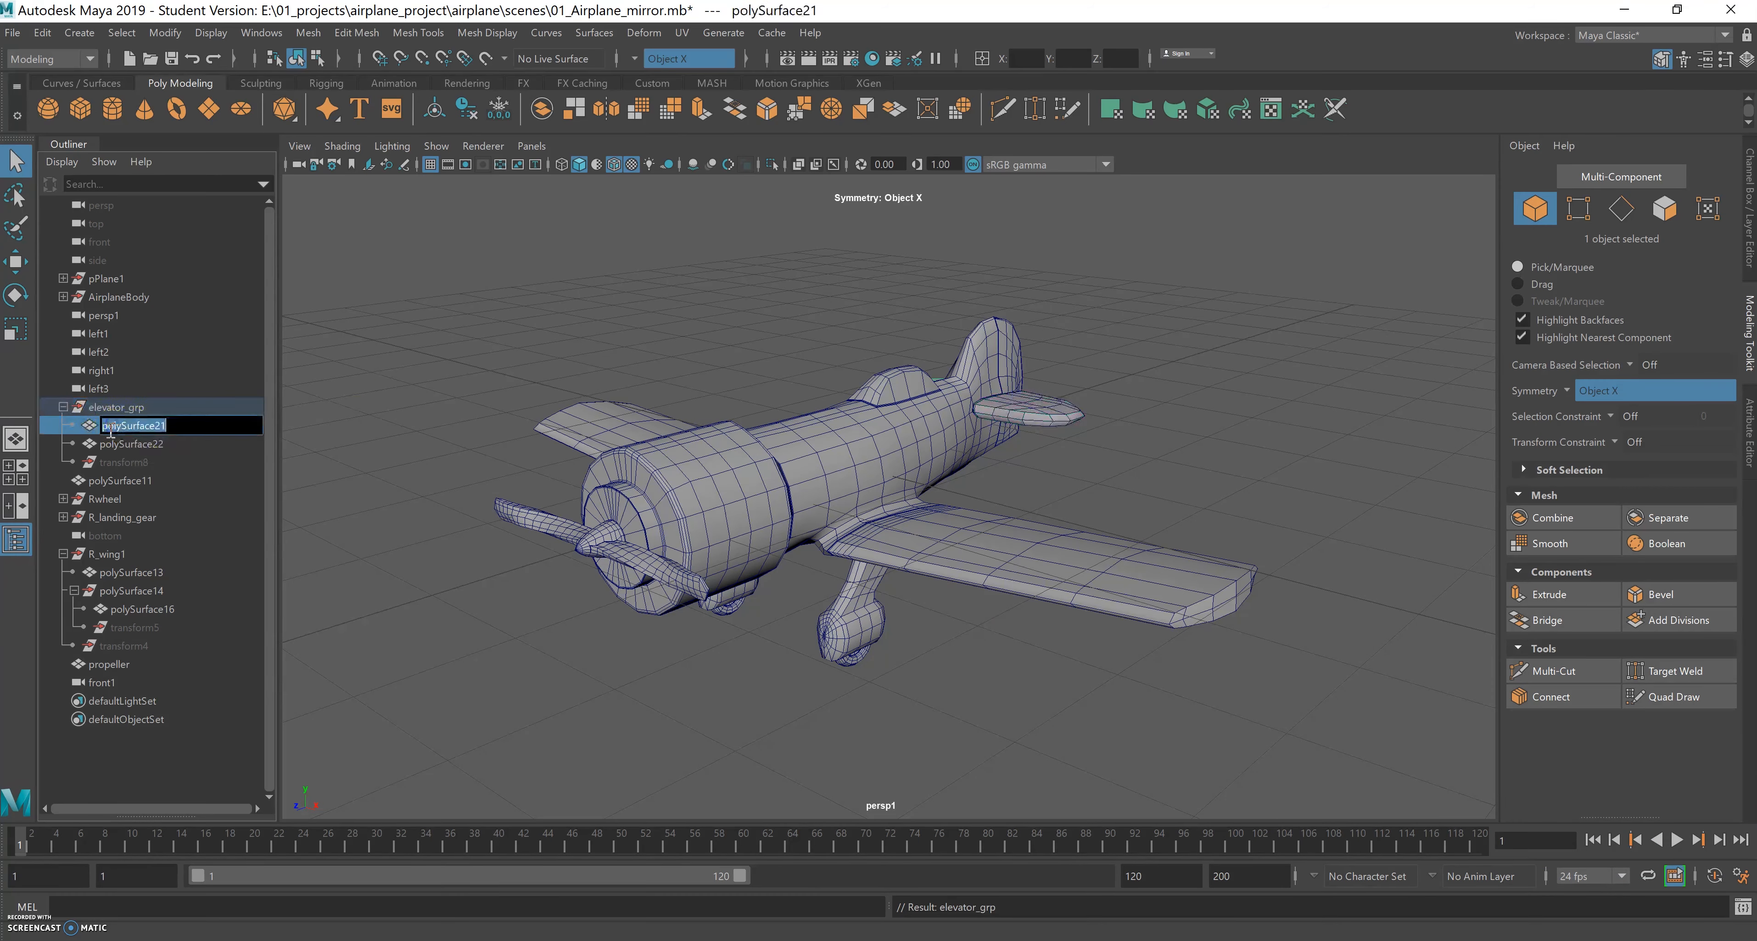
type("R")
left_click_drag(173, 426, 109, 425)
left_click(158, 448)
type("elevator")
Rename the polySurface22 mesh inside elevator_grp as Lelevator.
left_click(143, 450)
left_click(118, 450)
double_click(117, 450)
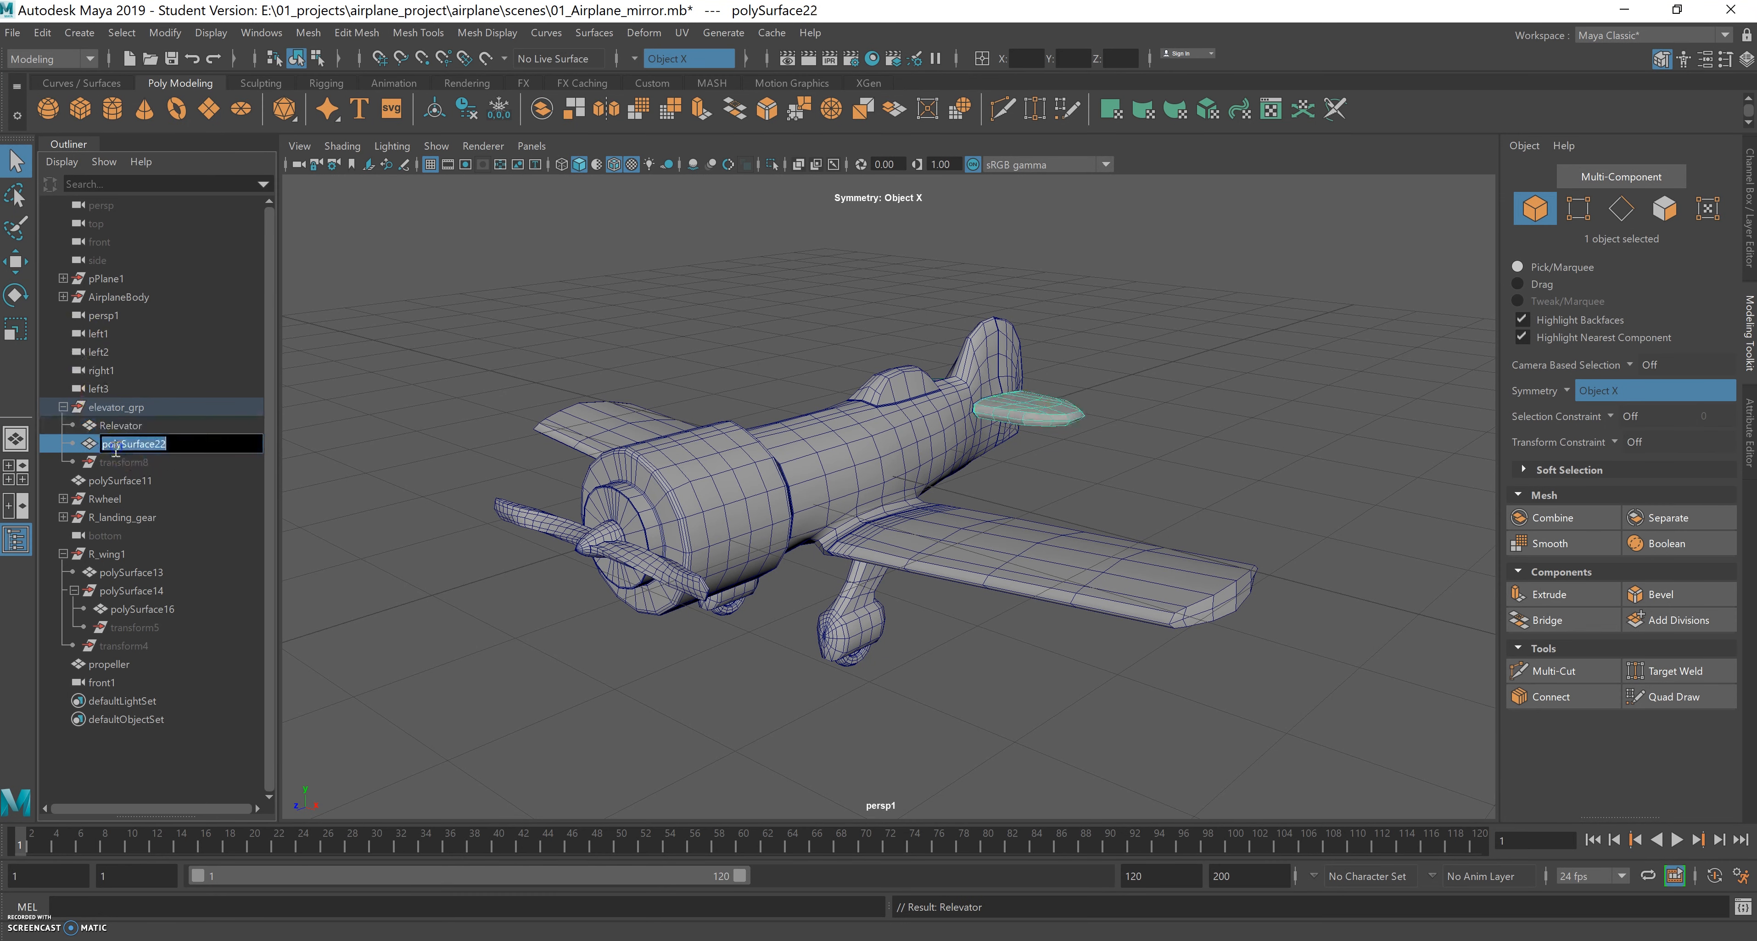
type("L")
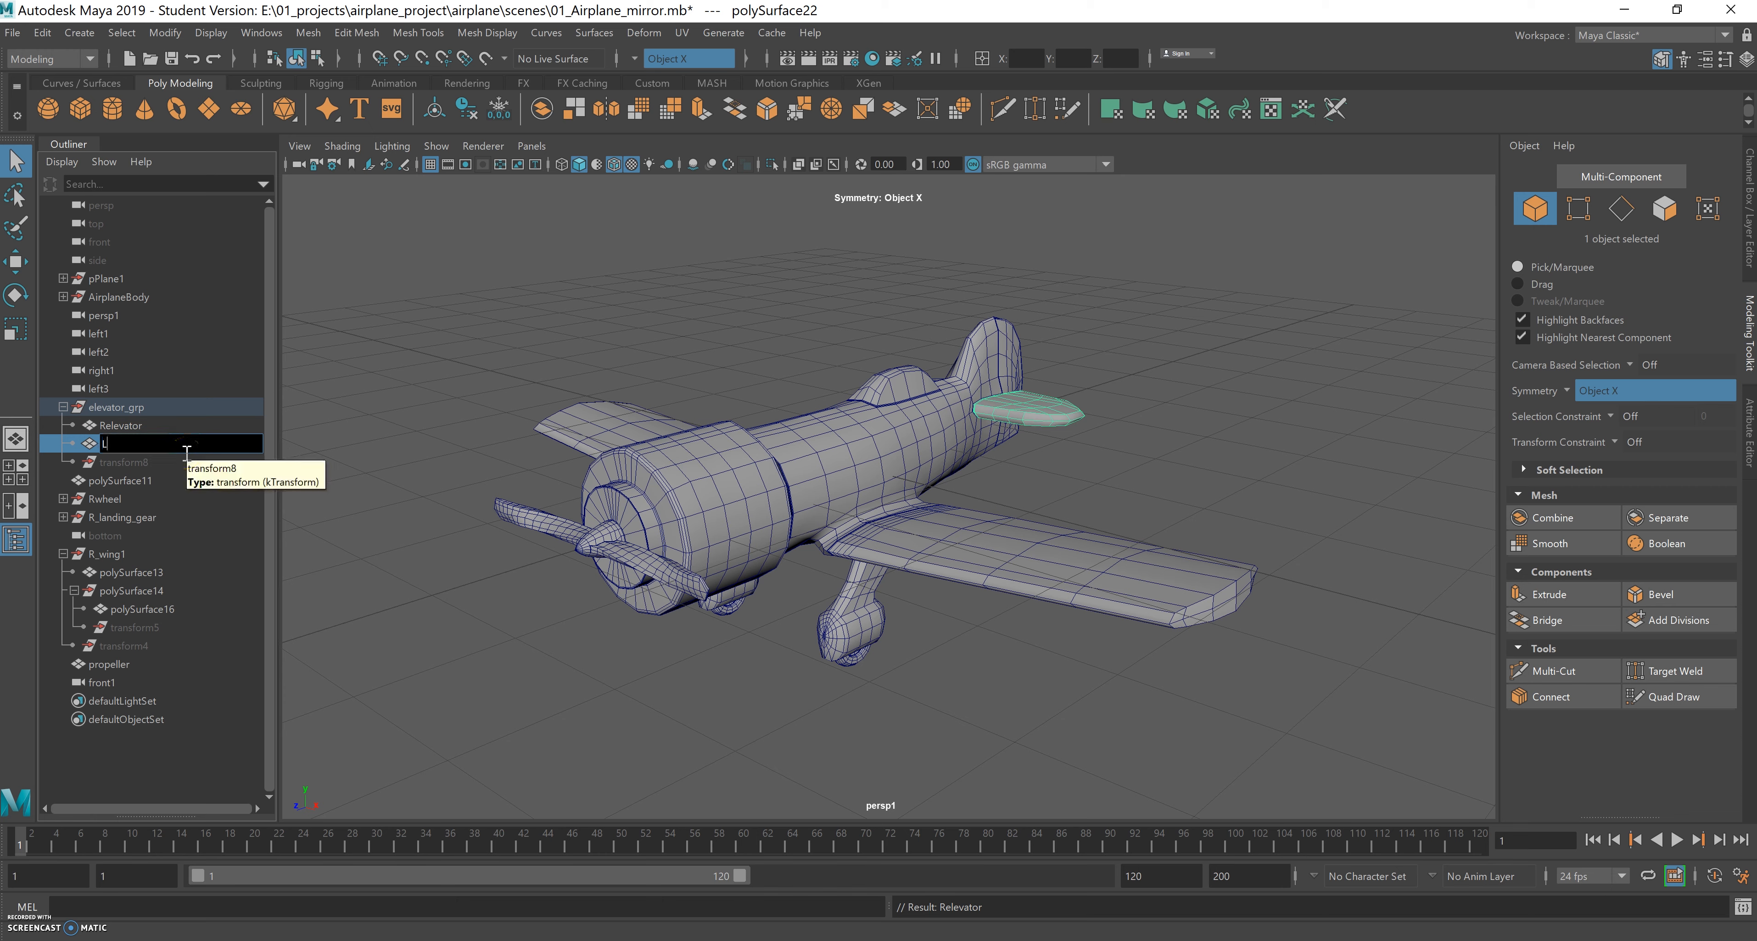
type("elevator")
key("Return")
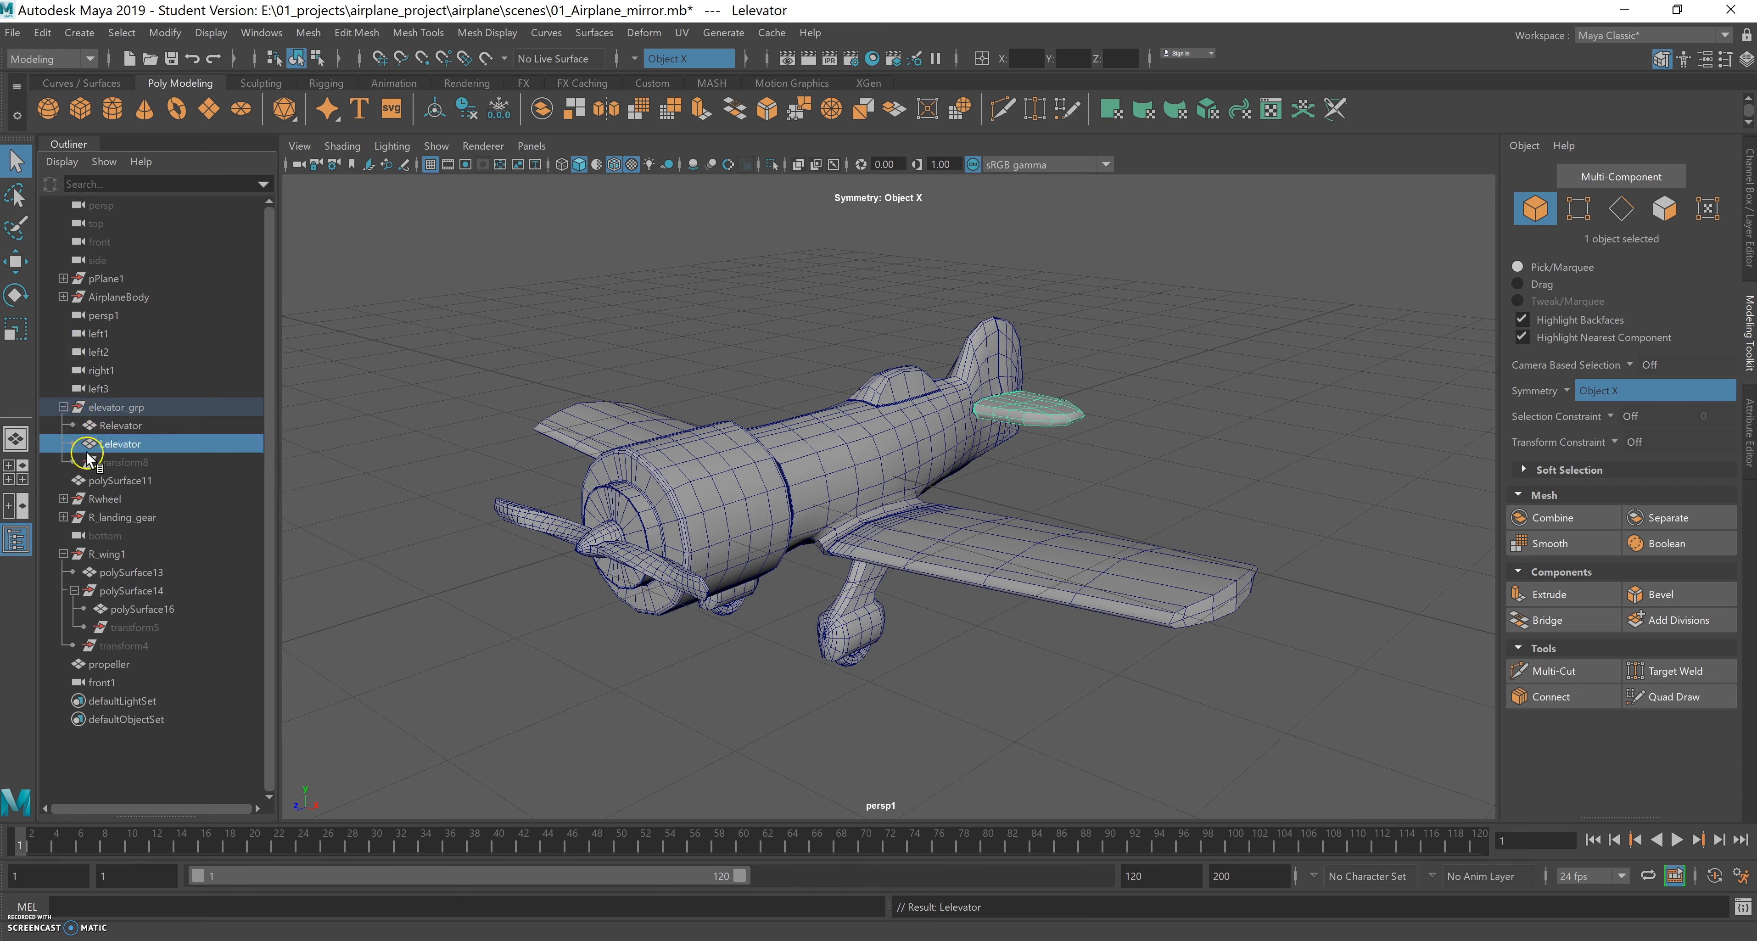
Rename the polySurface11 tail fin mesh as Ruder.
left_click(130, 482)
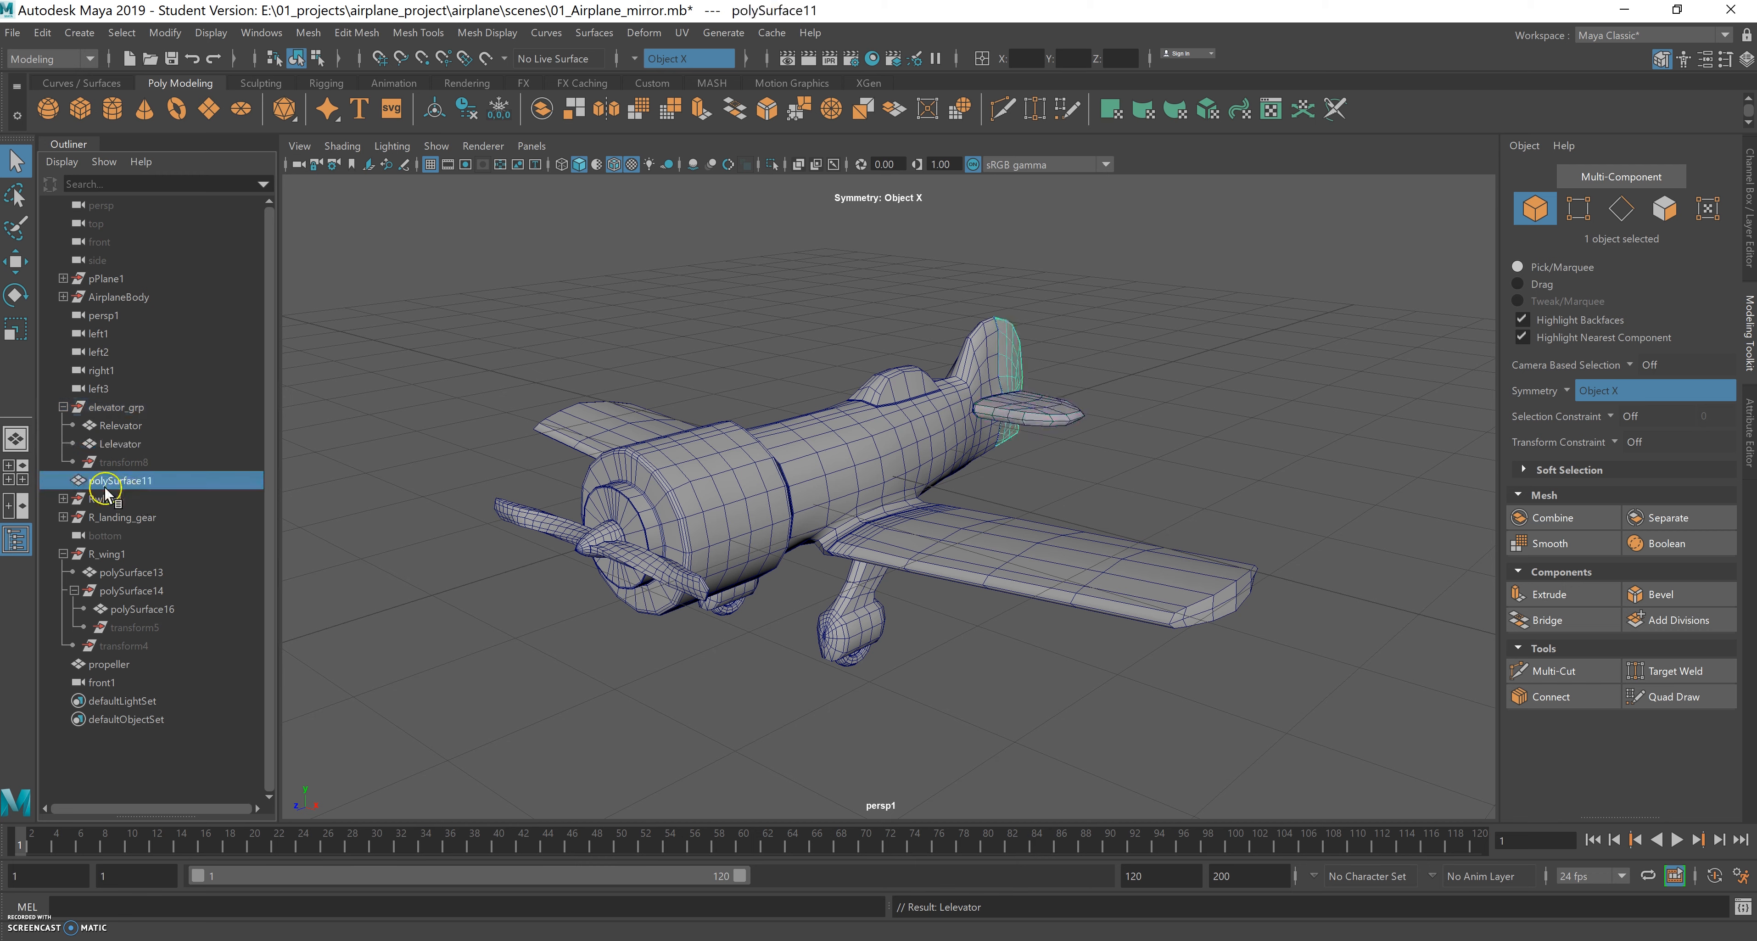
double_click(112, 480)
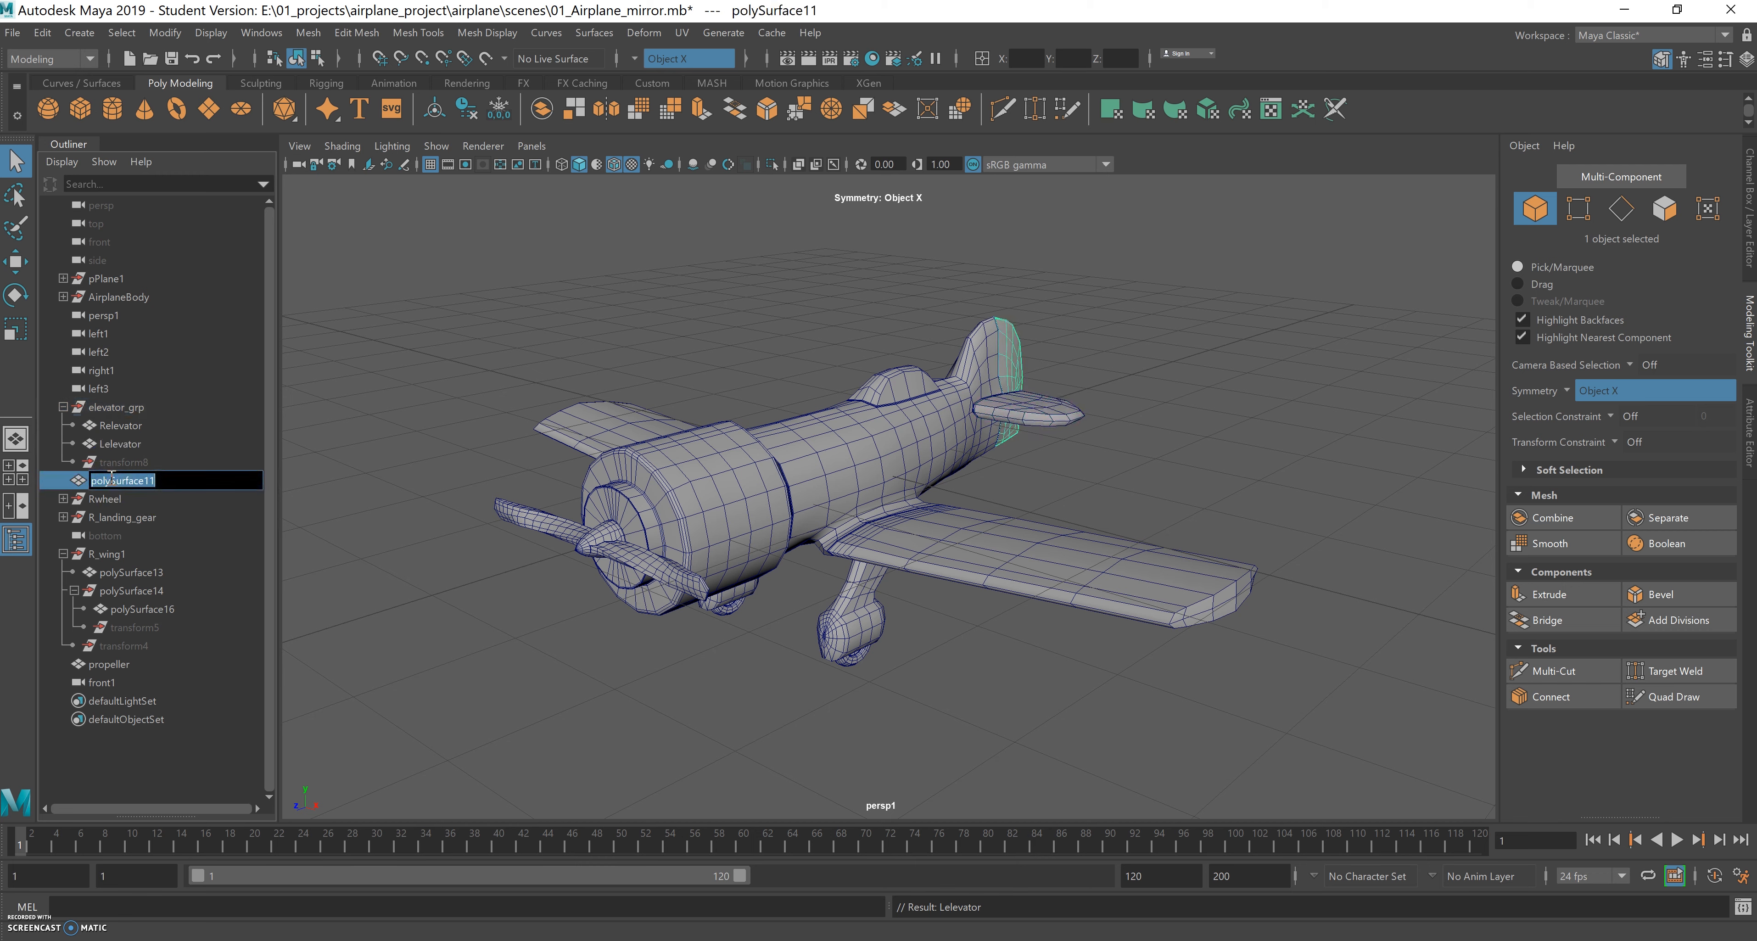
type("Ruder")
key("Return")
Expand the Rwheel group and rename it wheel_grp.
left_click(101, 498)
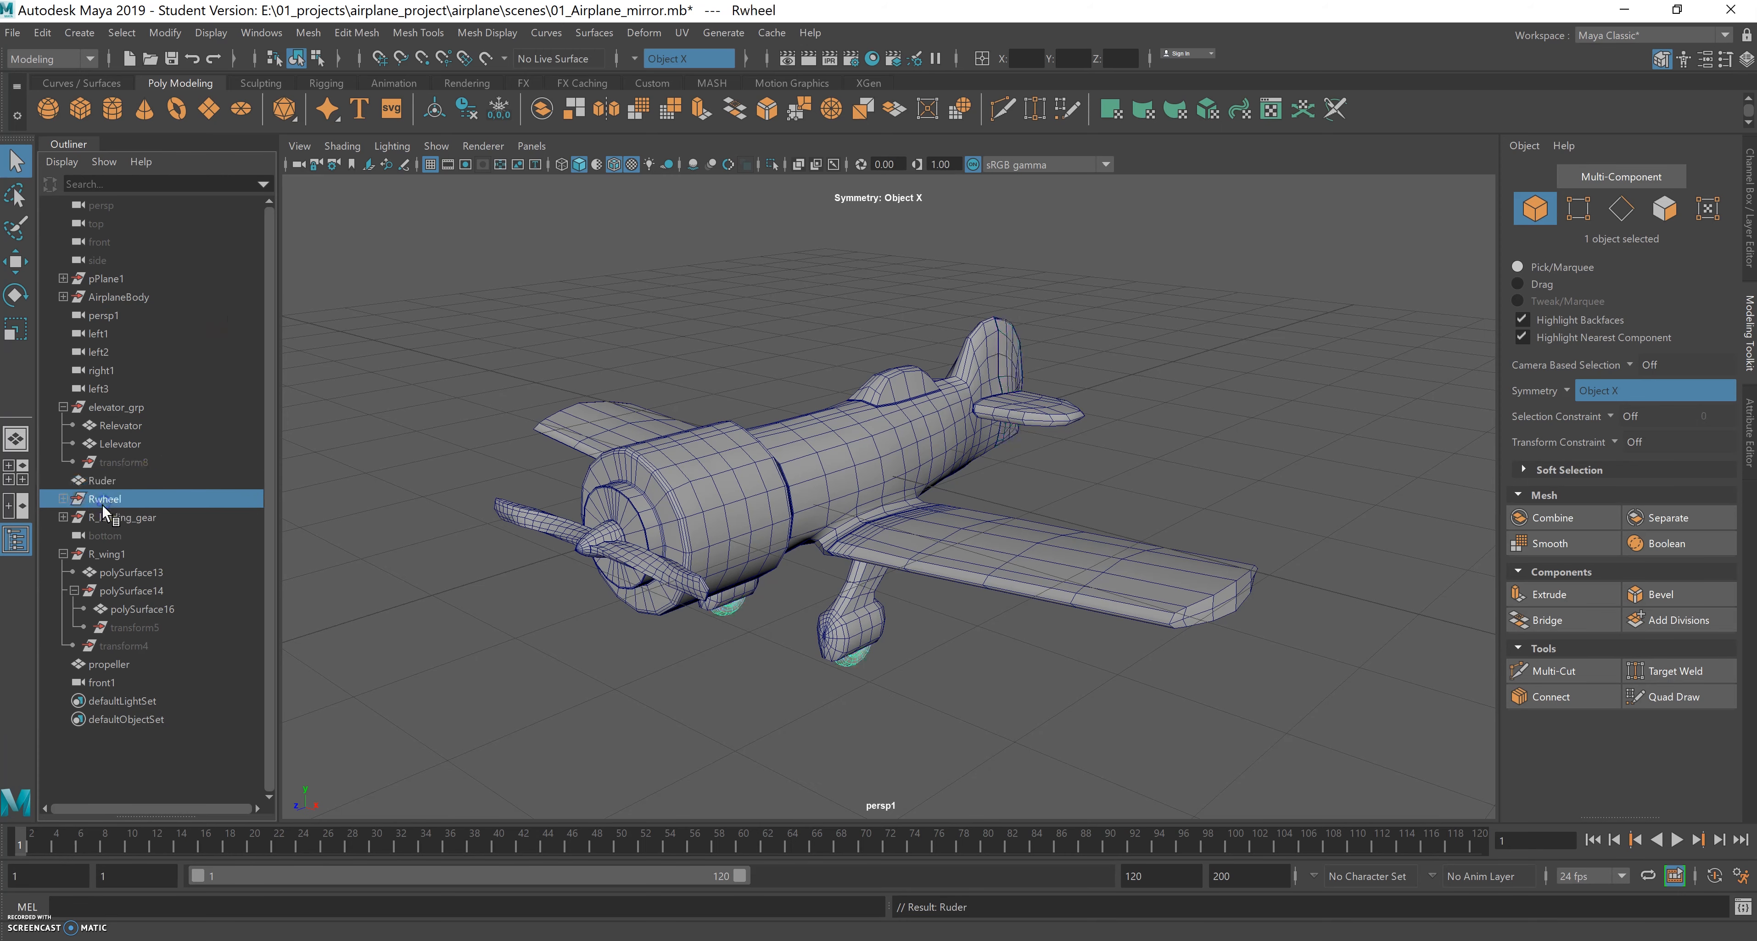
left_click(62, 499)
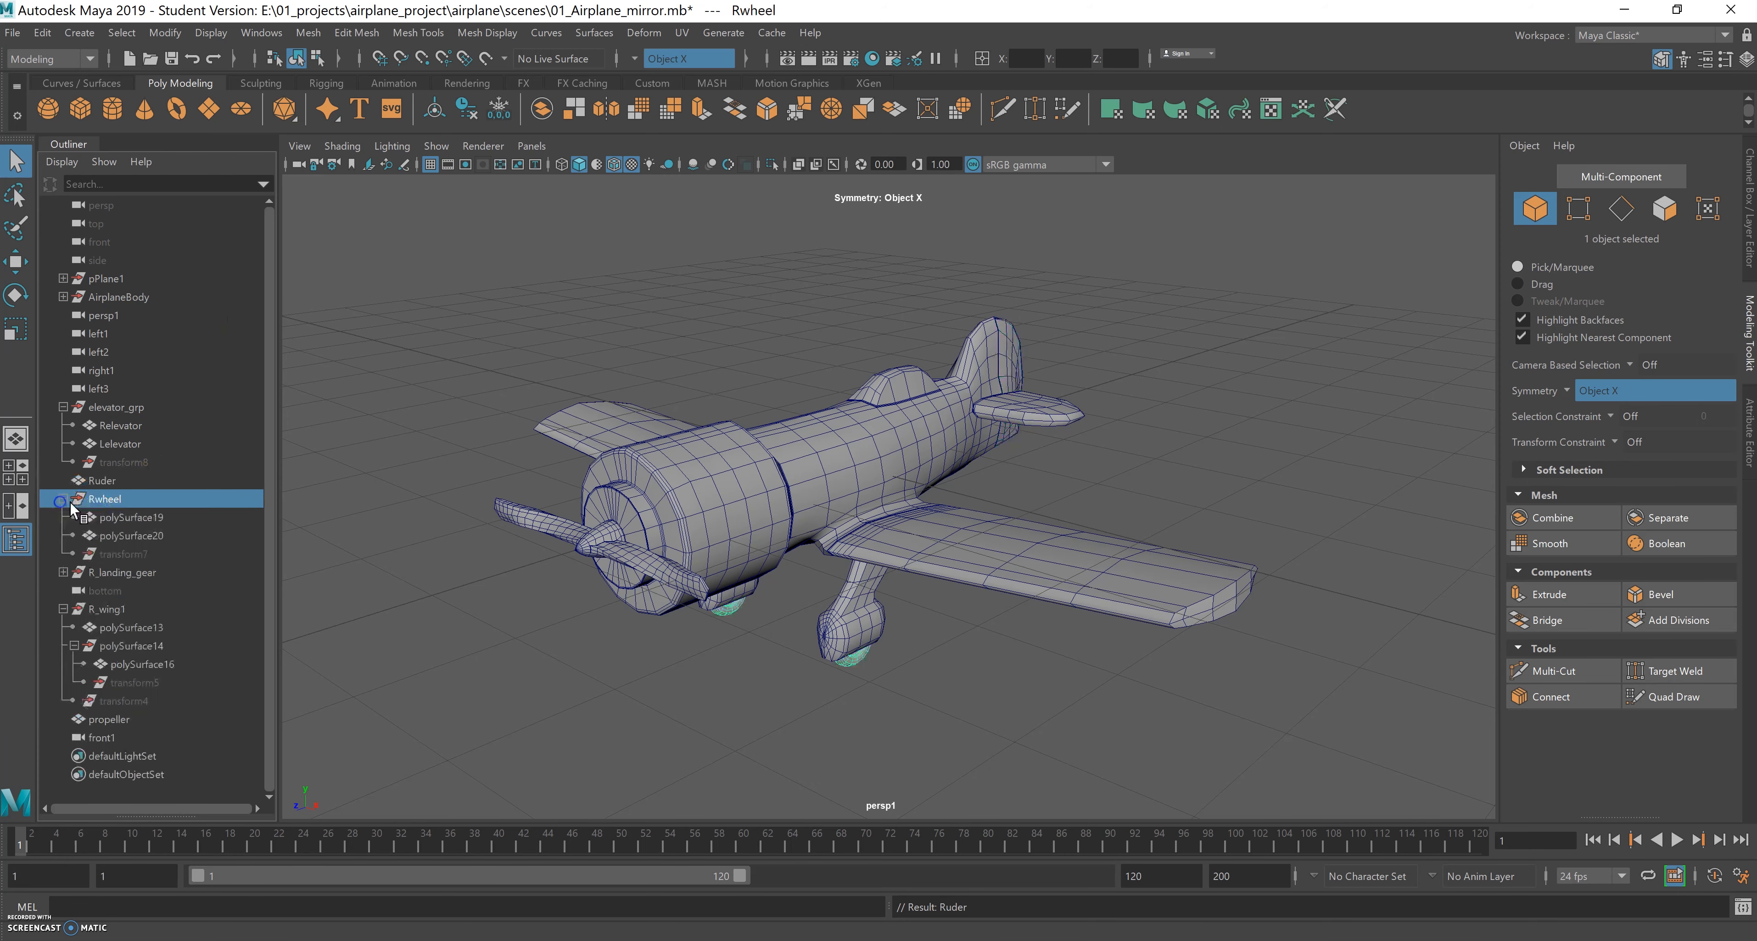
double_click(112, 500)
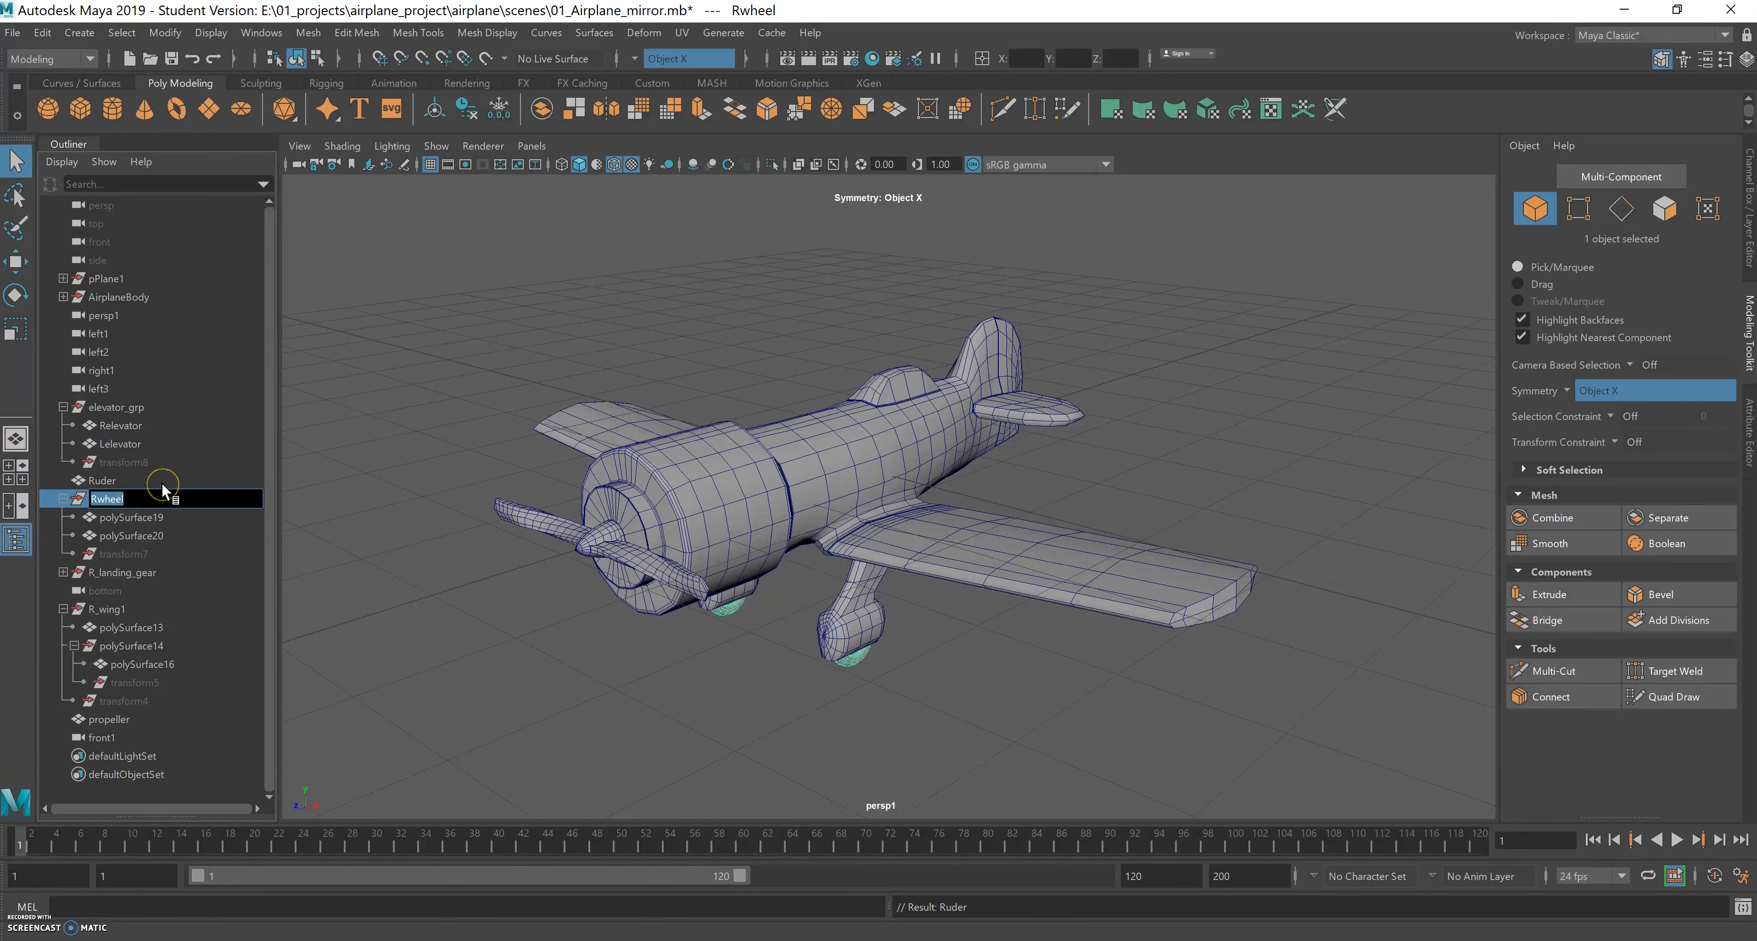
type("wheel")
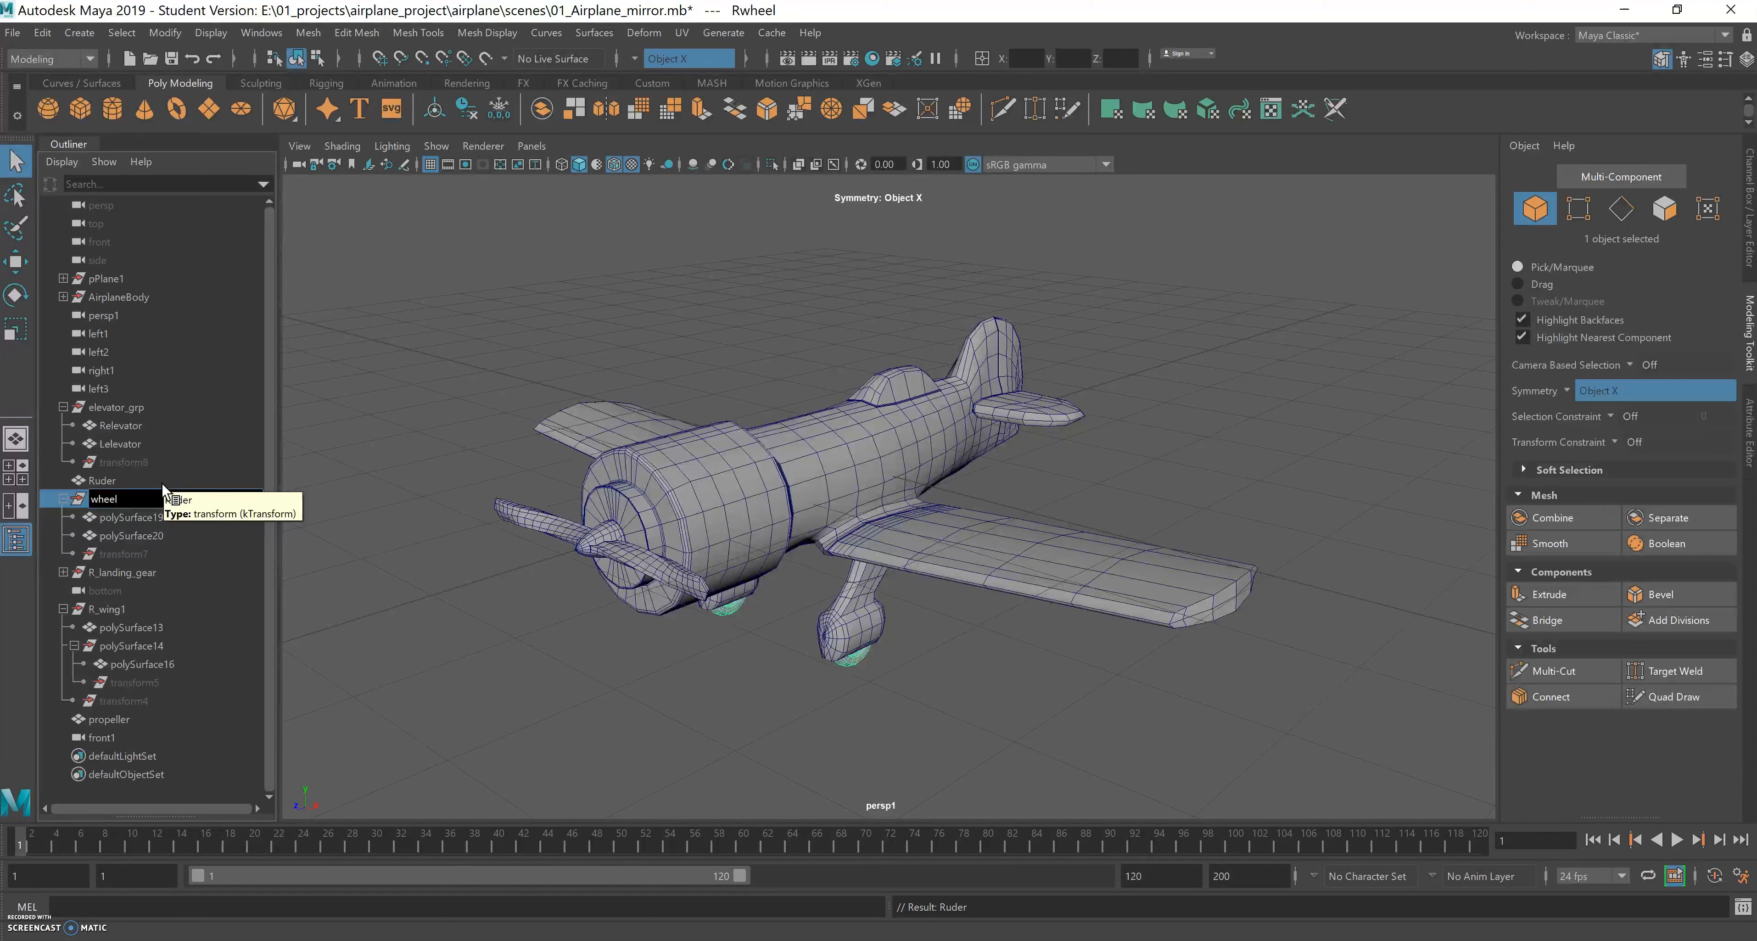
type("_grp")
key("Return")
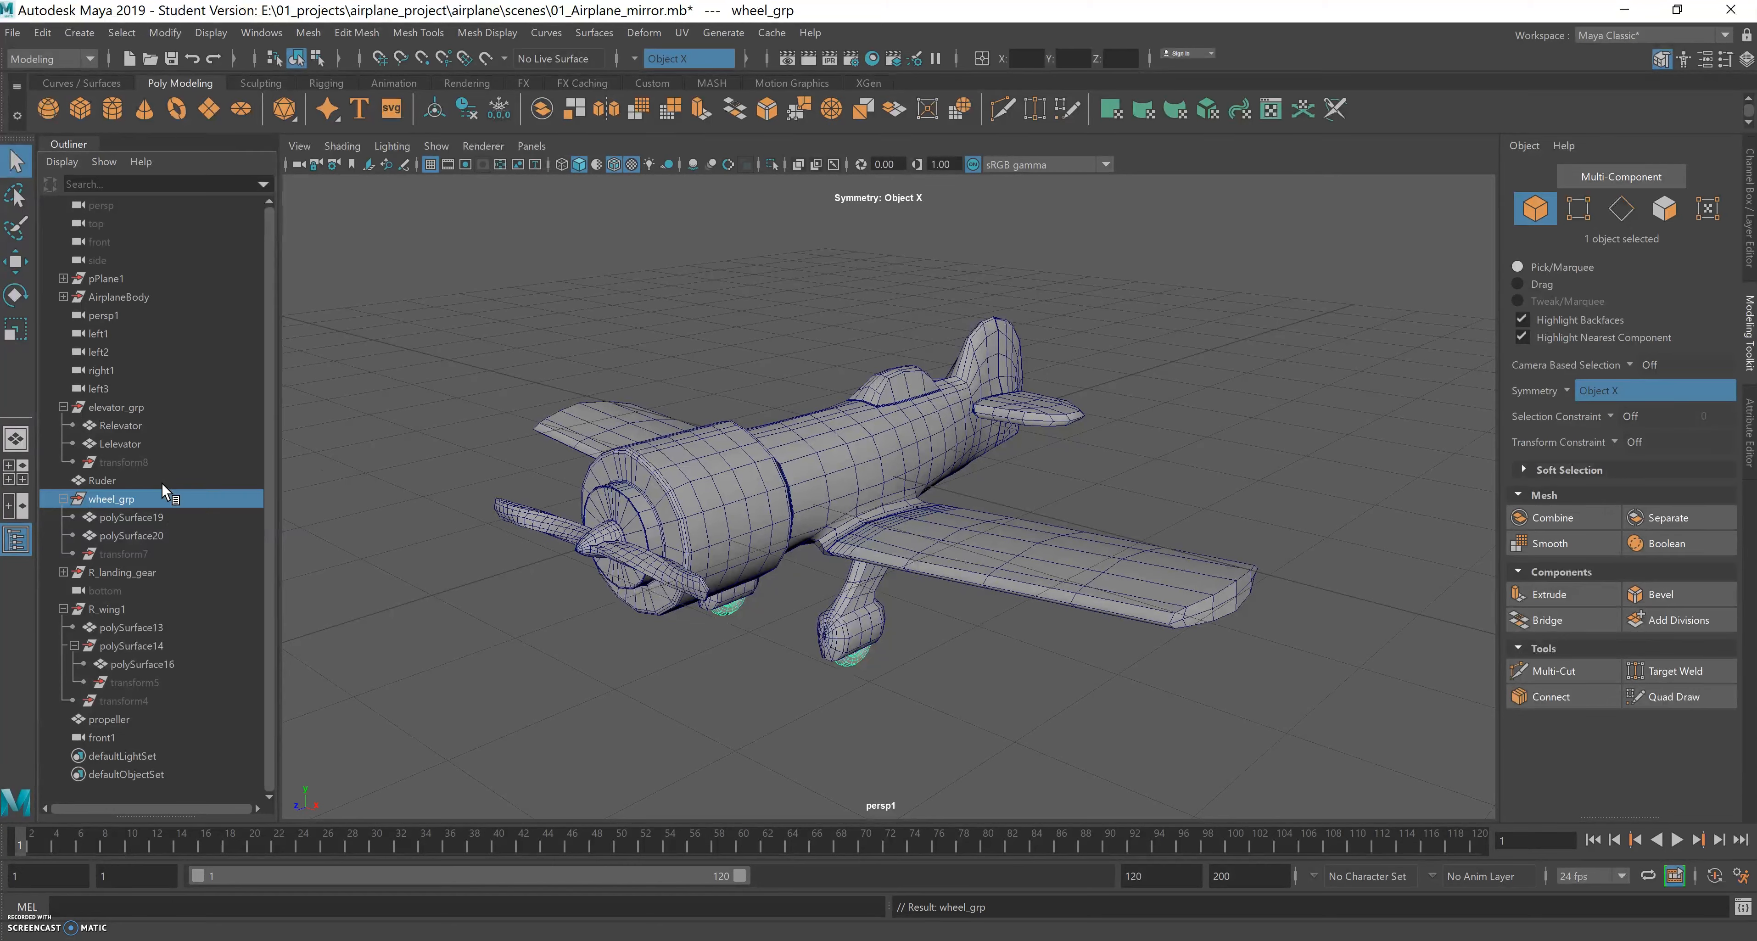
Rename the polySurface19 mesh inside wheel_grp as Rwheel.
left_click(129, 519)
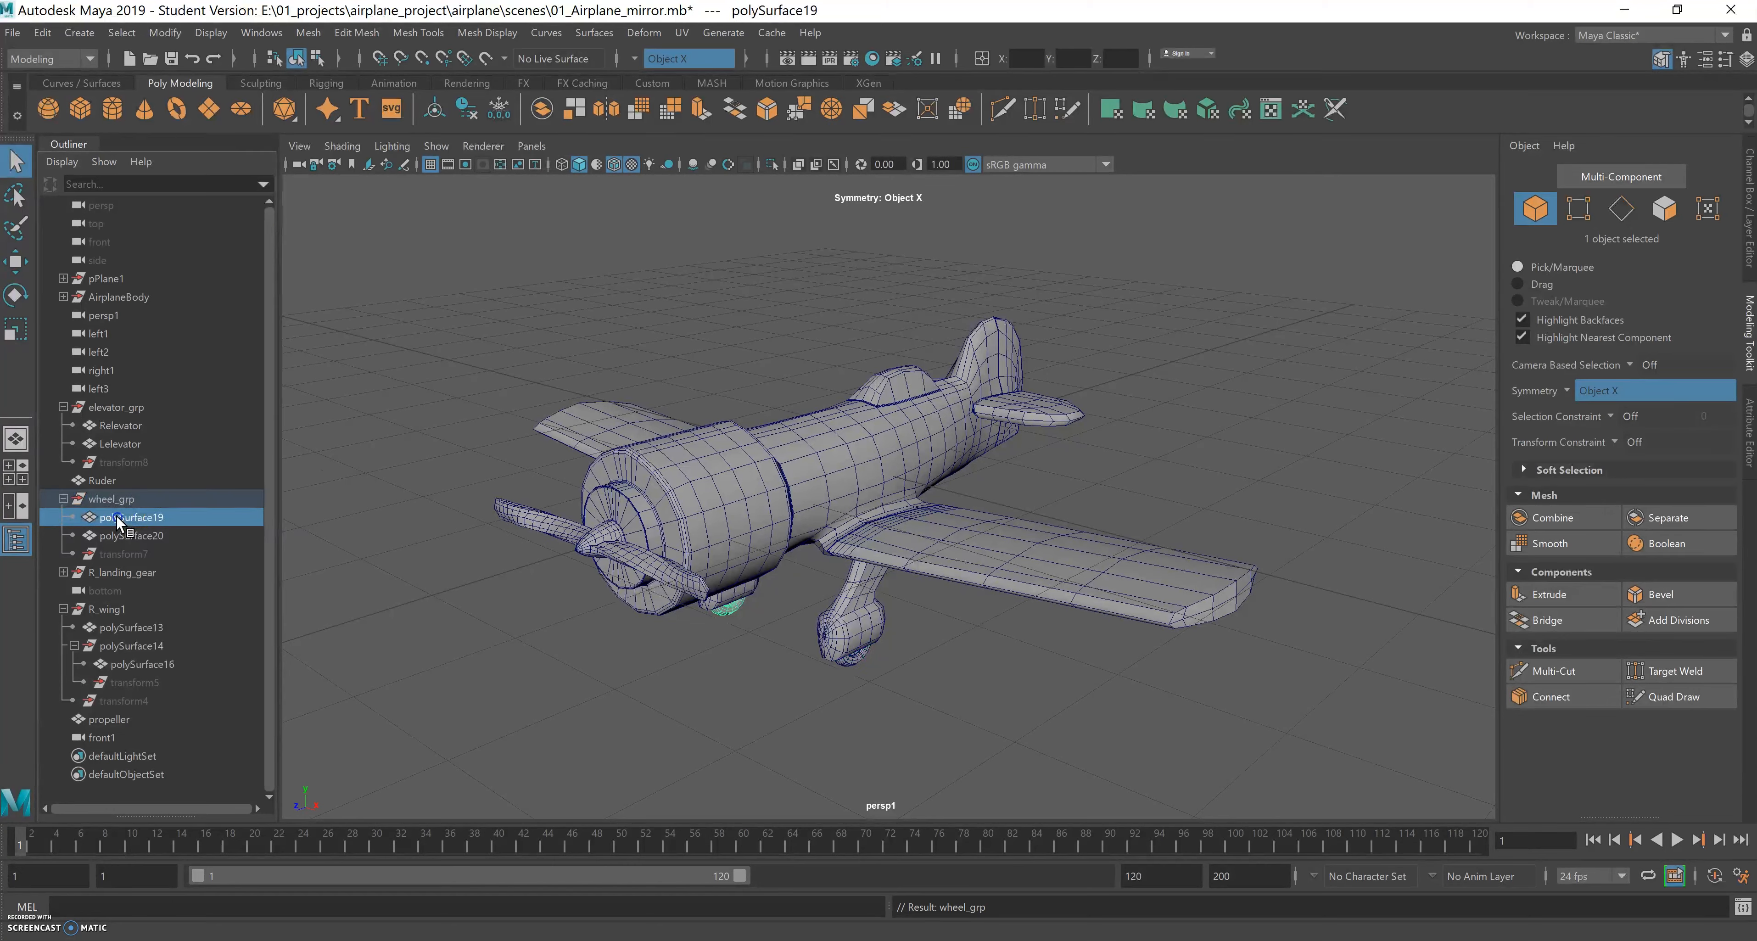
double_click(115, 516)
type("R")
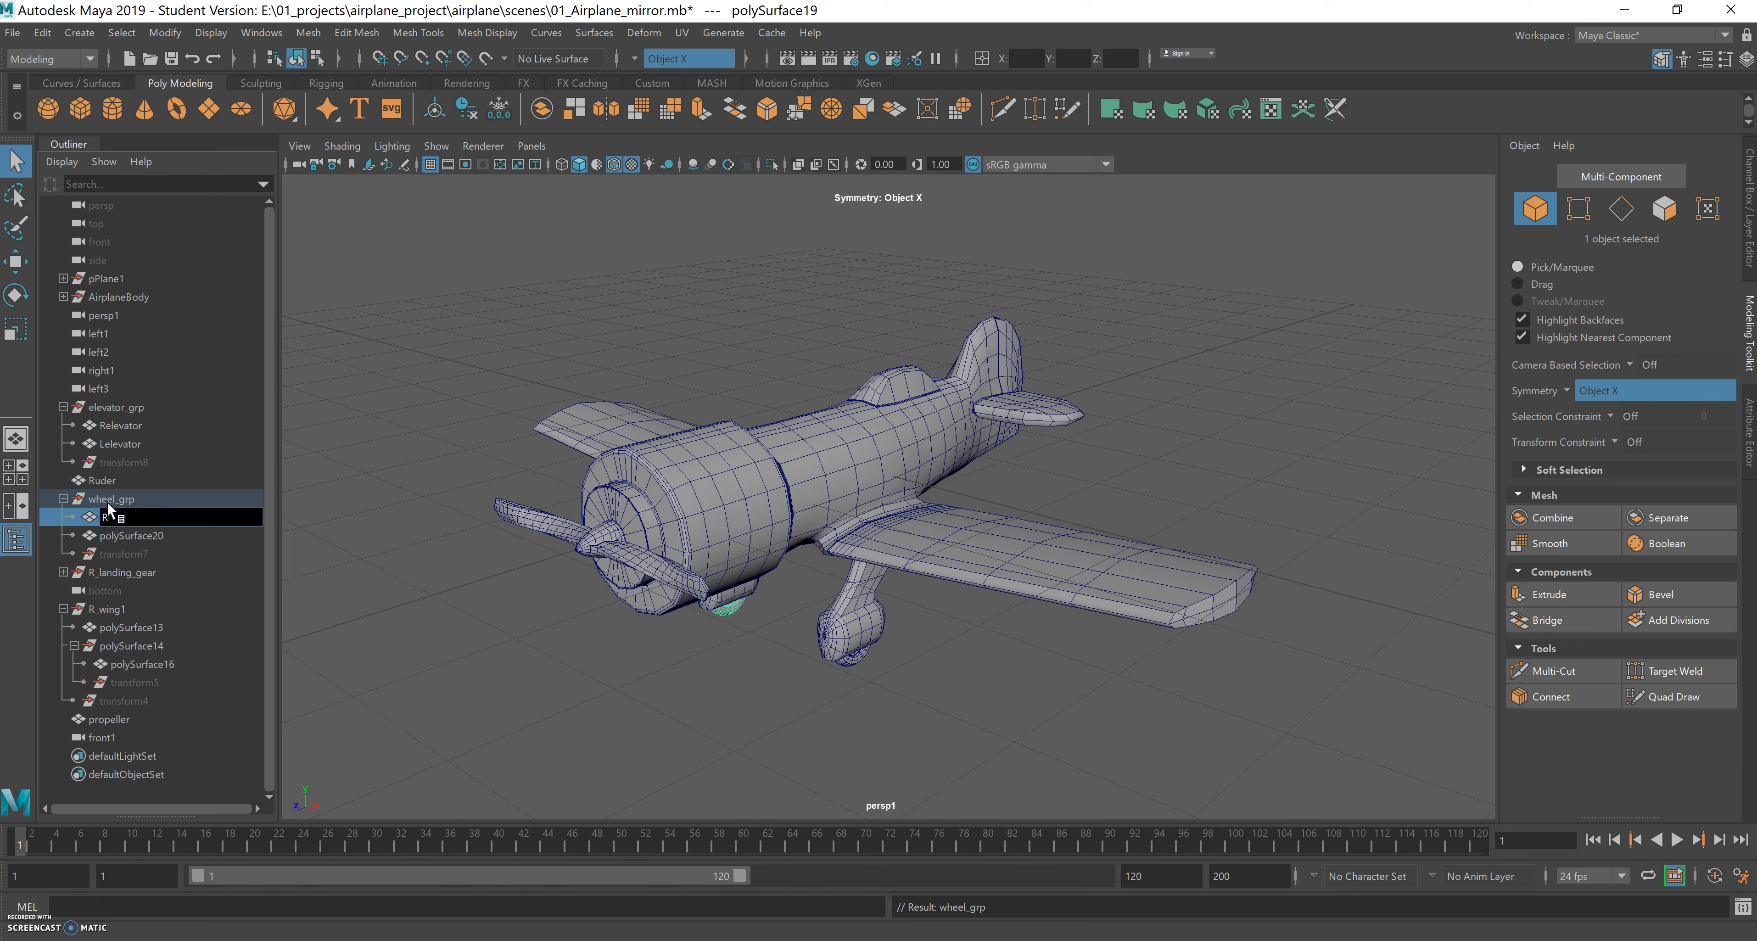
type("wheel")
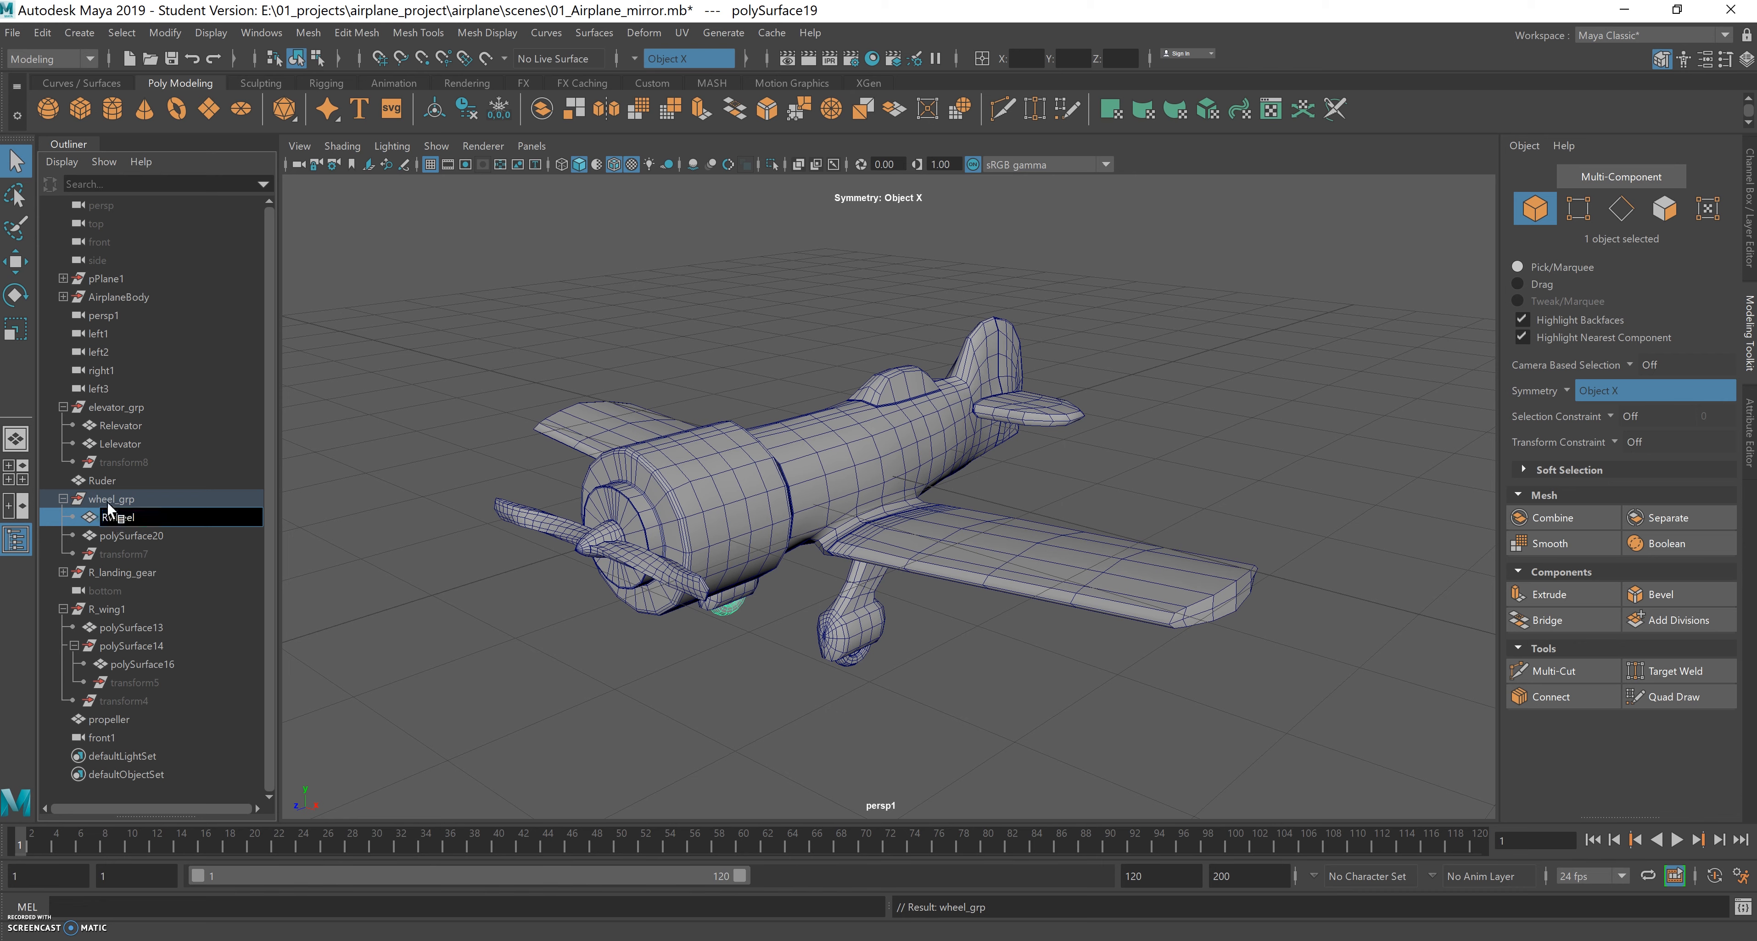
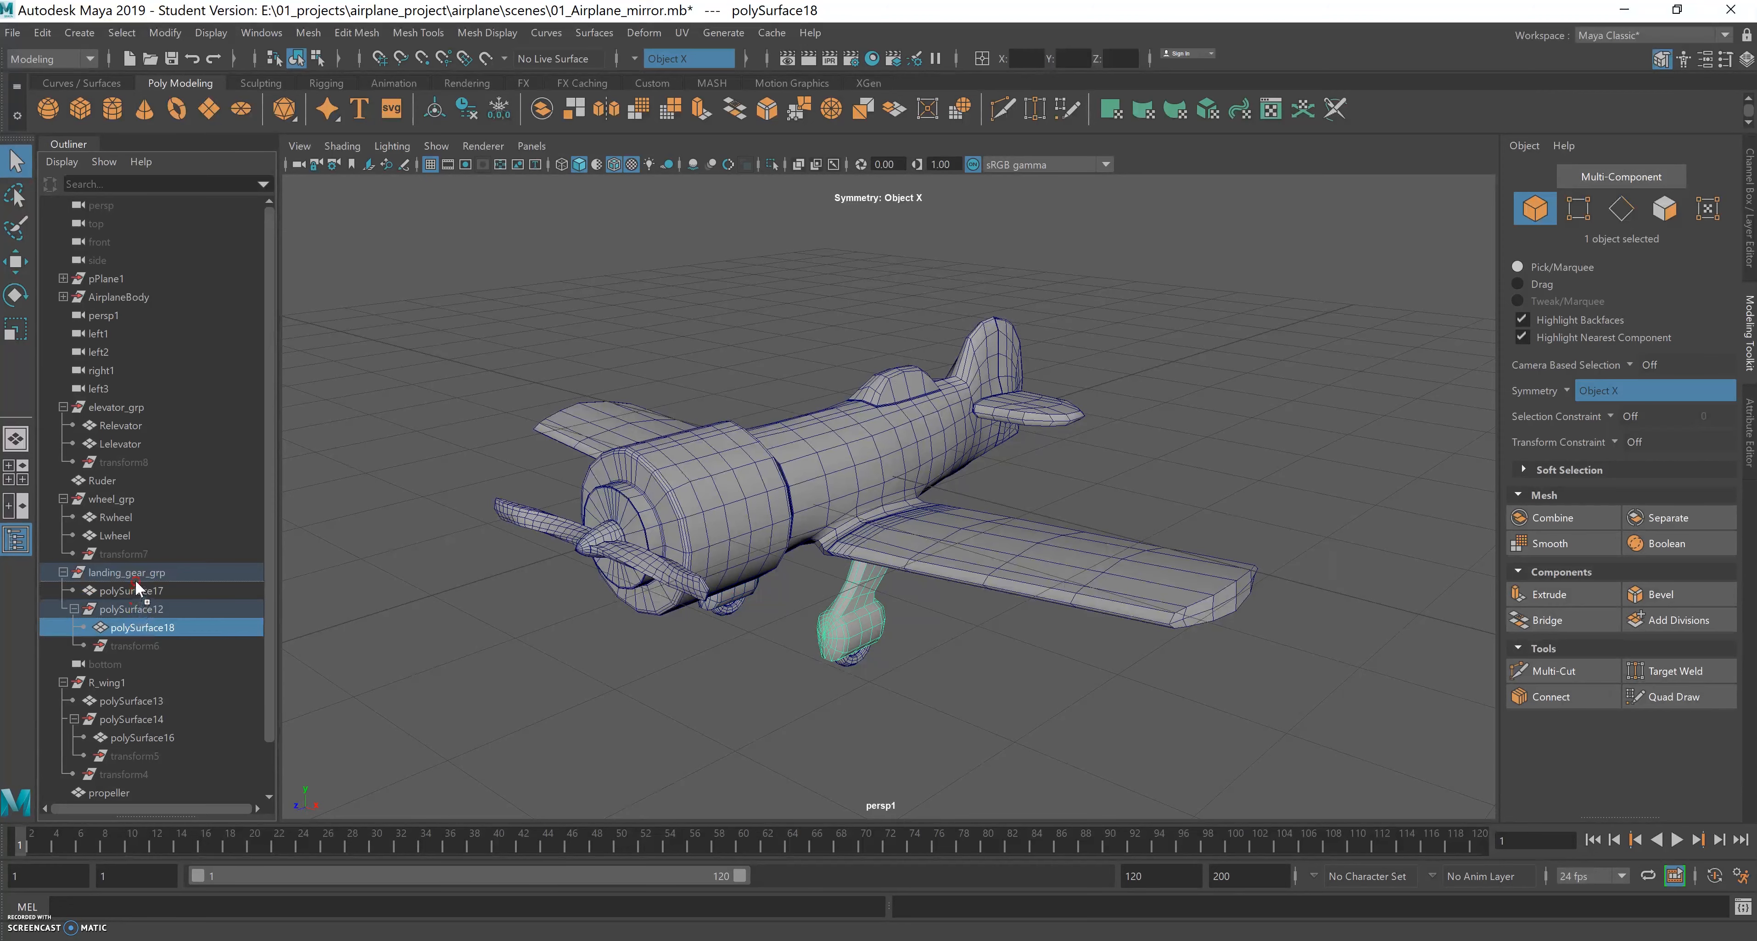
Move polySurface18 directly into landing_gear_grp below polySurface17 and delete the emptied polySurface12 group.
left_click_drag(136, 587, 129, 584)
left_click(154, 626)
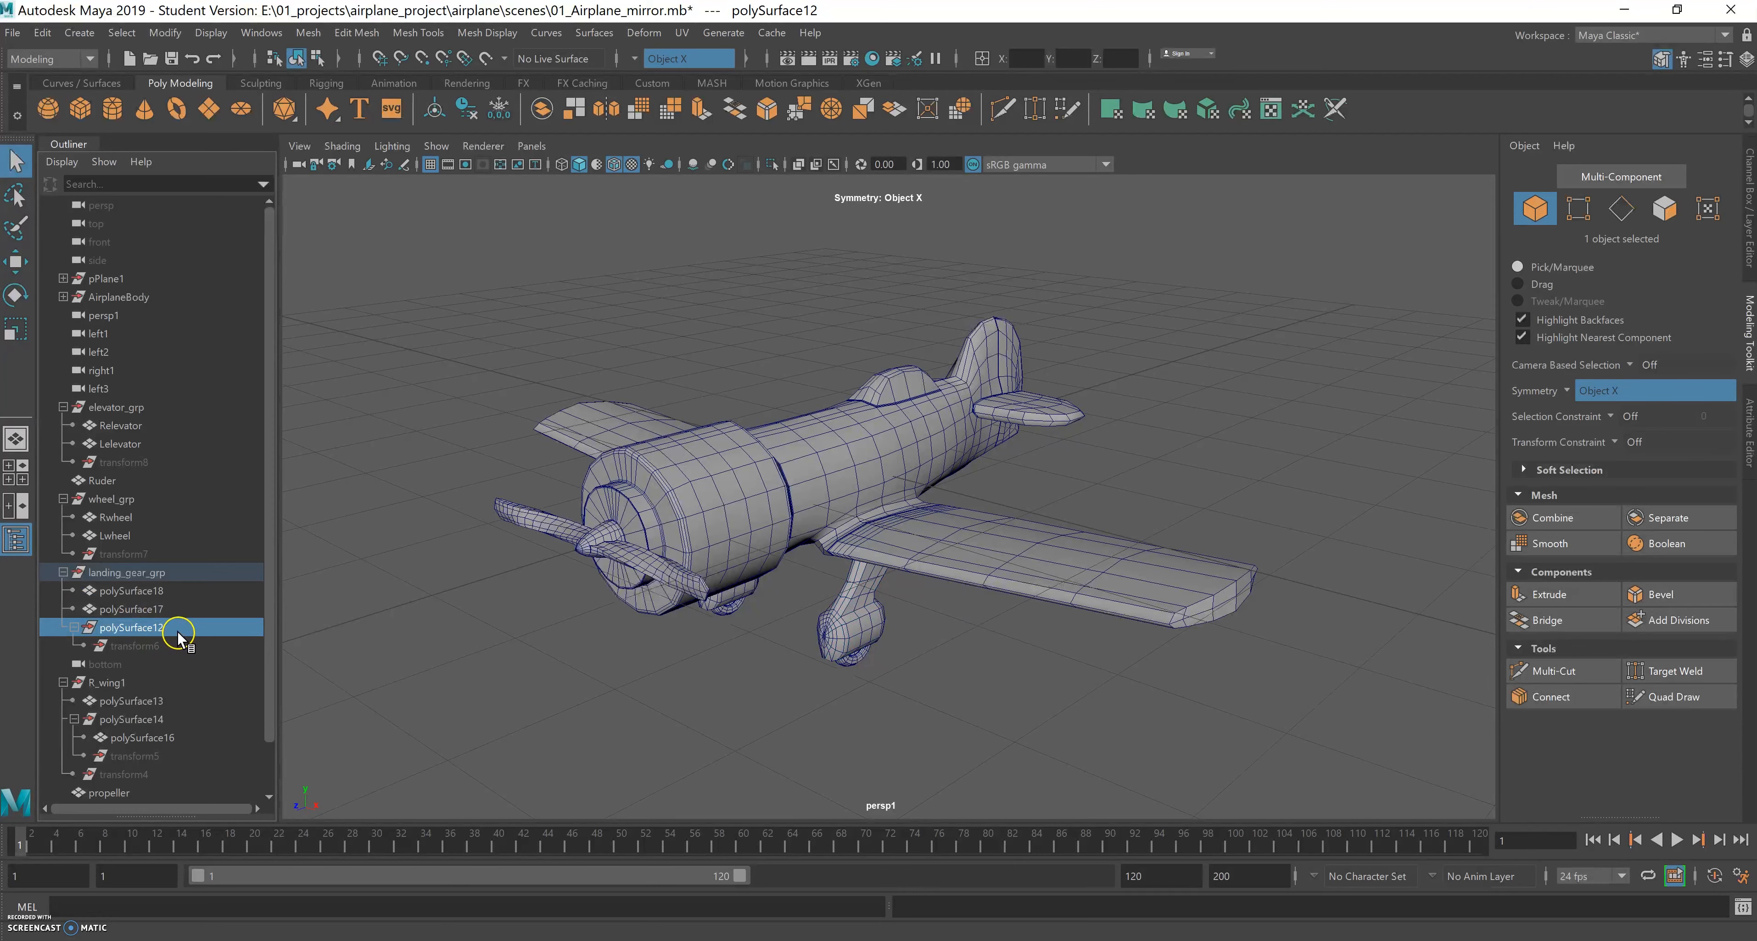
left_click(118, 595)
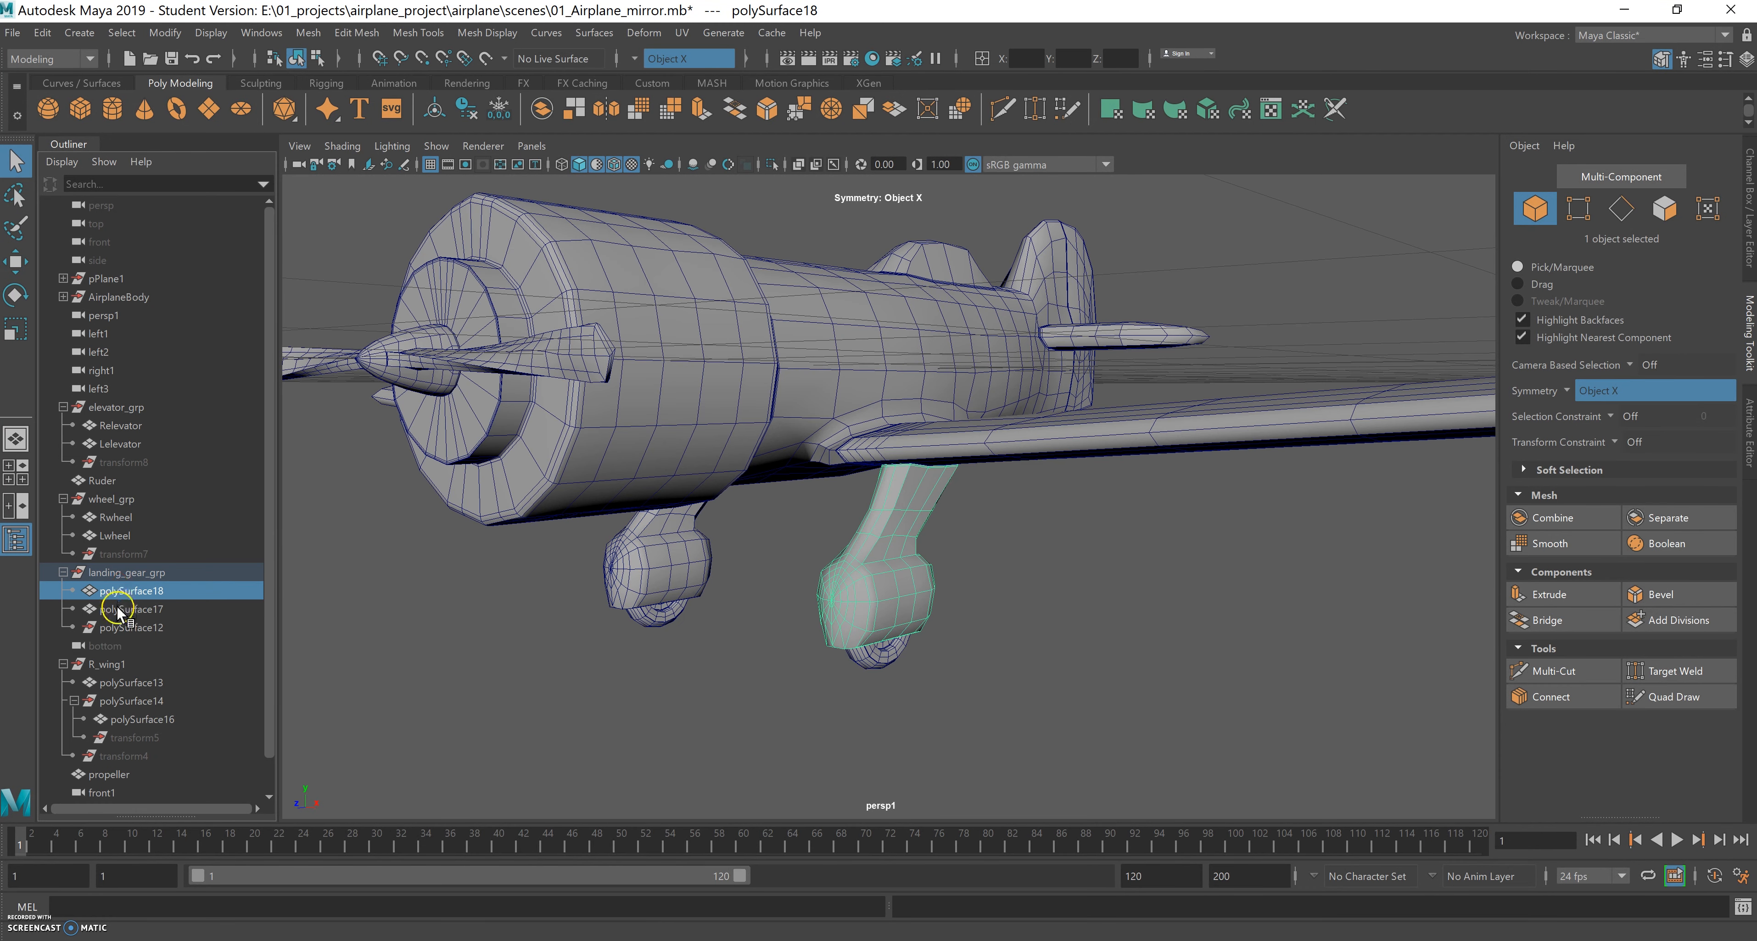
left_click(120, 611)
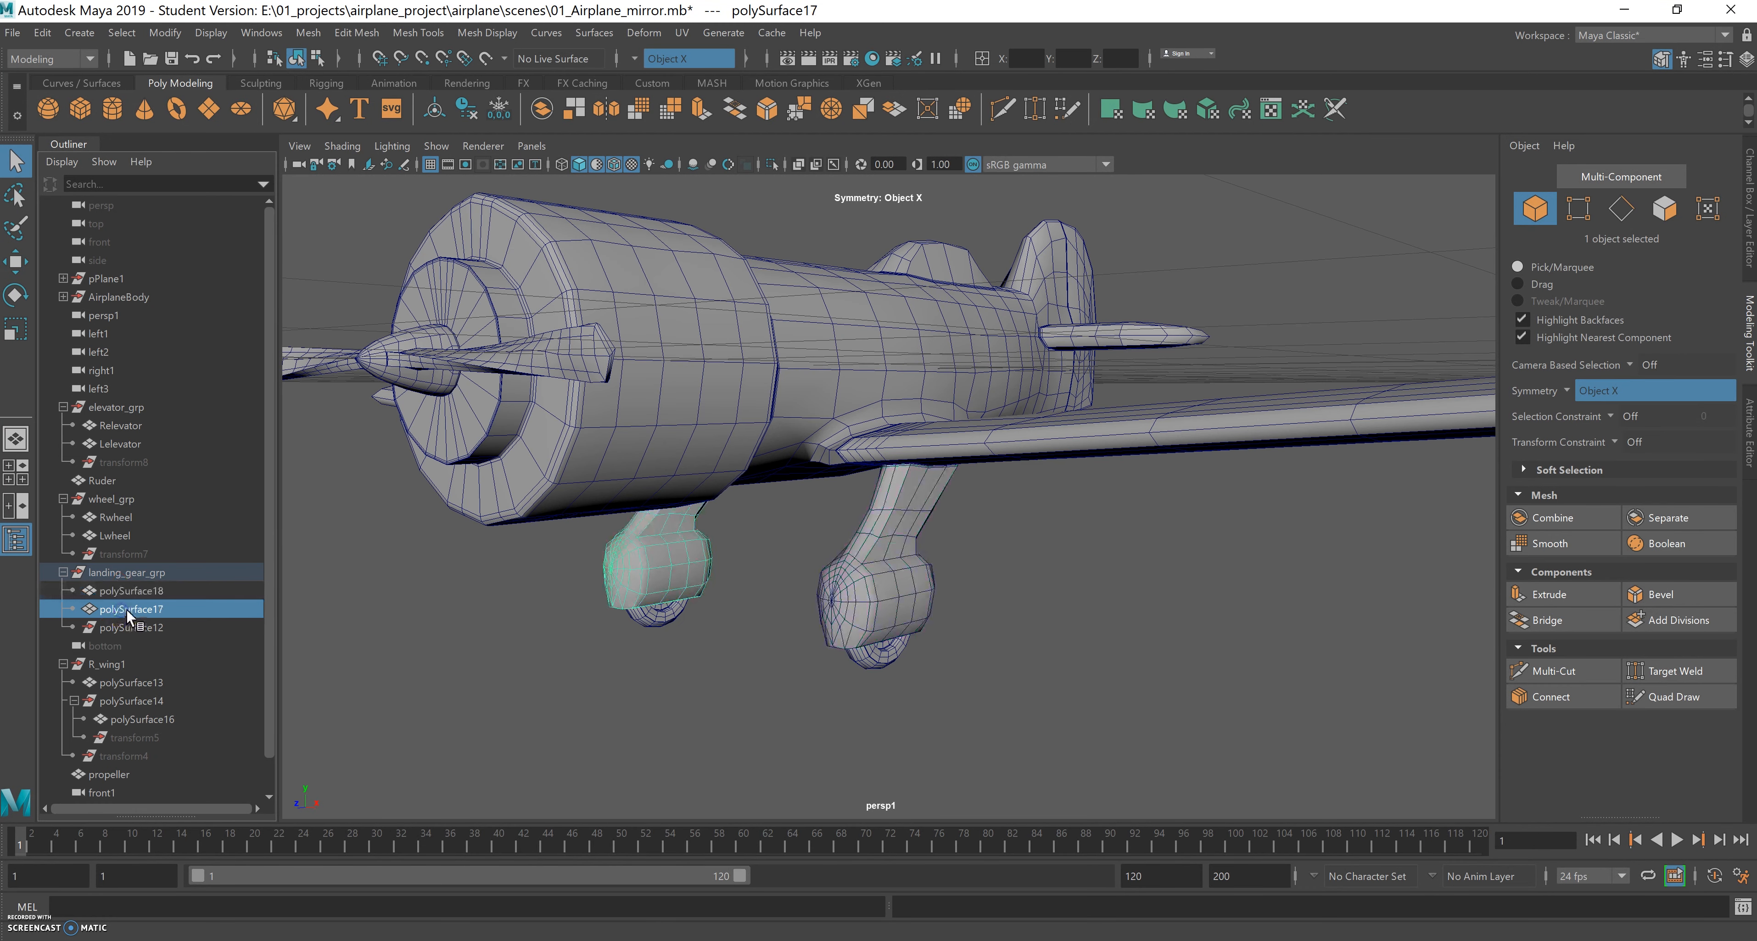
left_click_drag(138, 590, 133, 588)
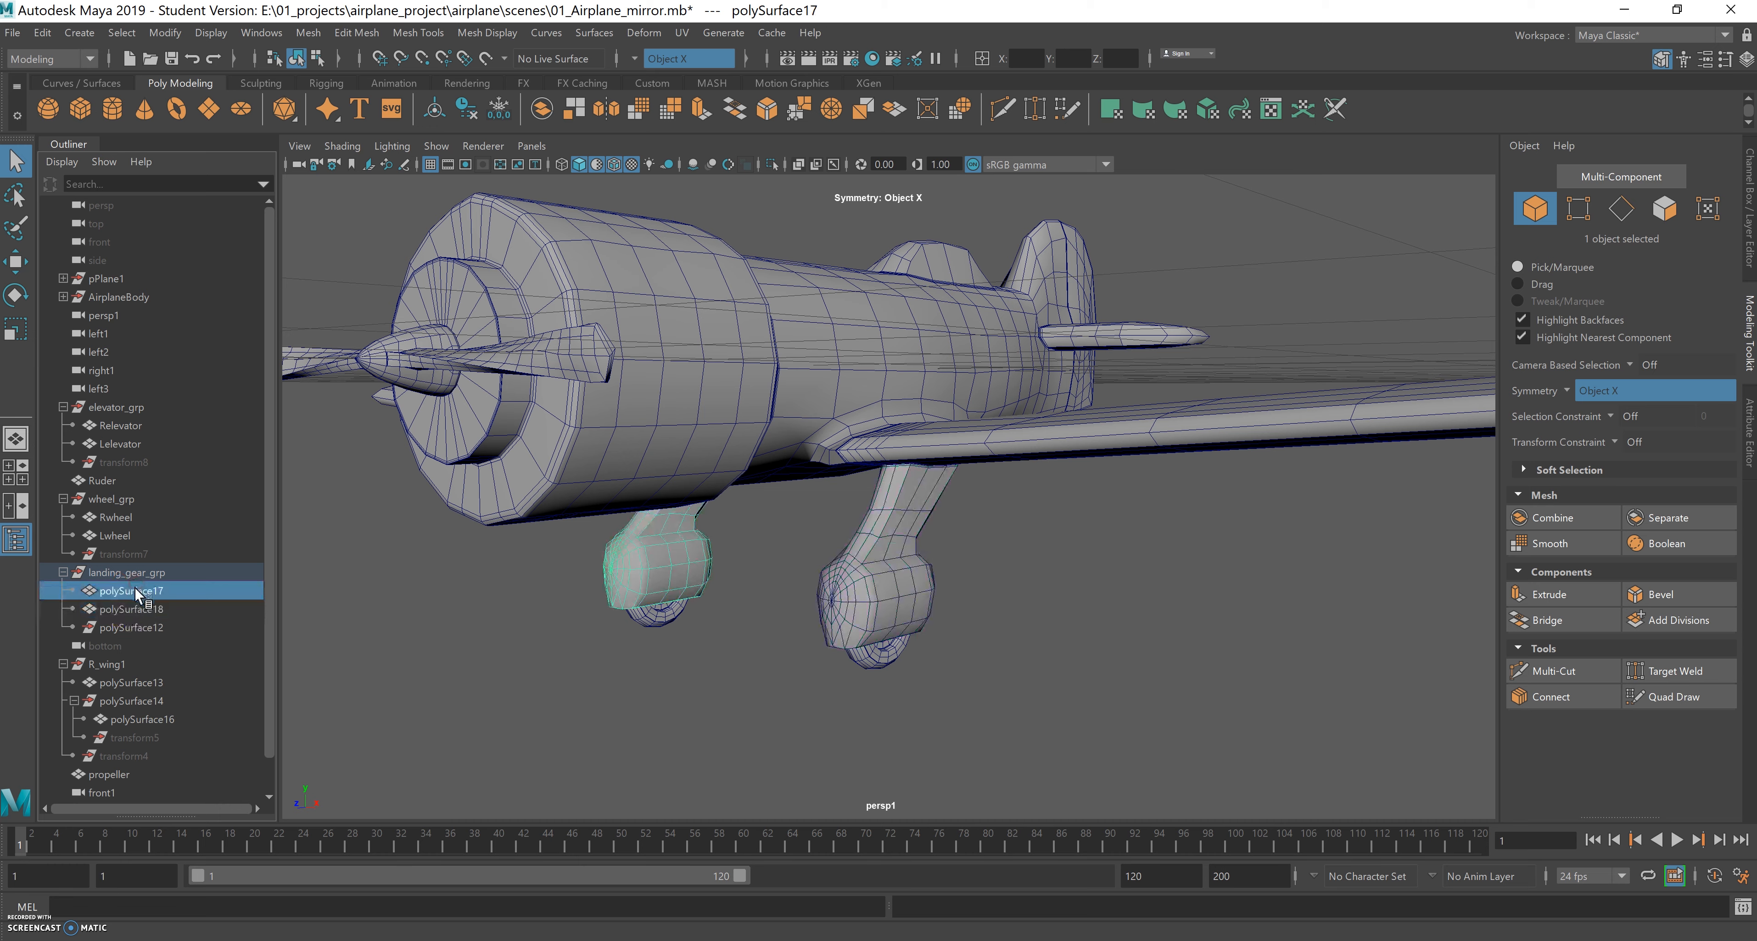
Rename the polySurface17 mesh inside landing_gear_grp as Rlandinggear and copy the name.
left_click(119, 592)
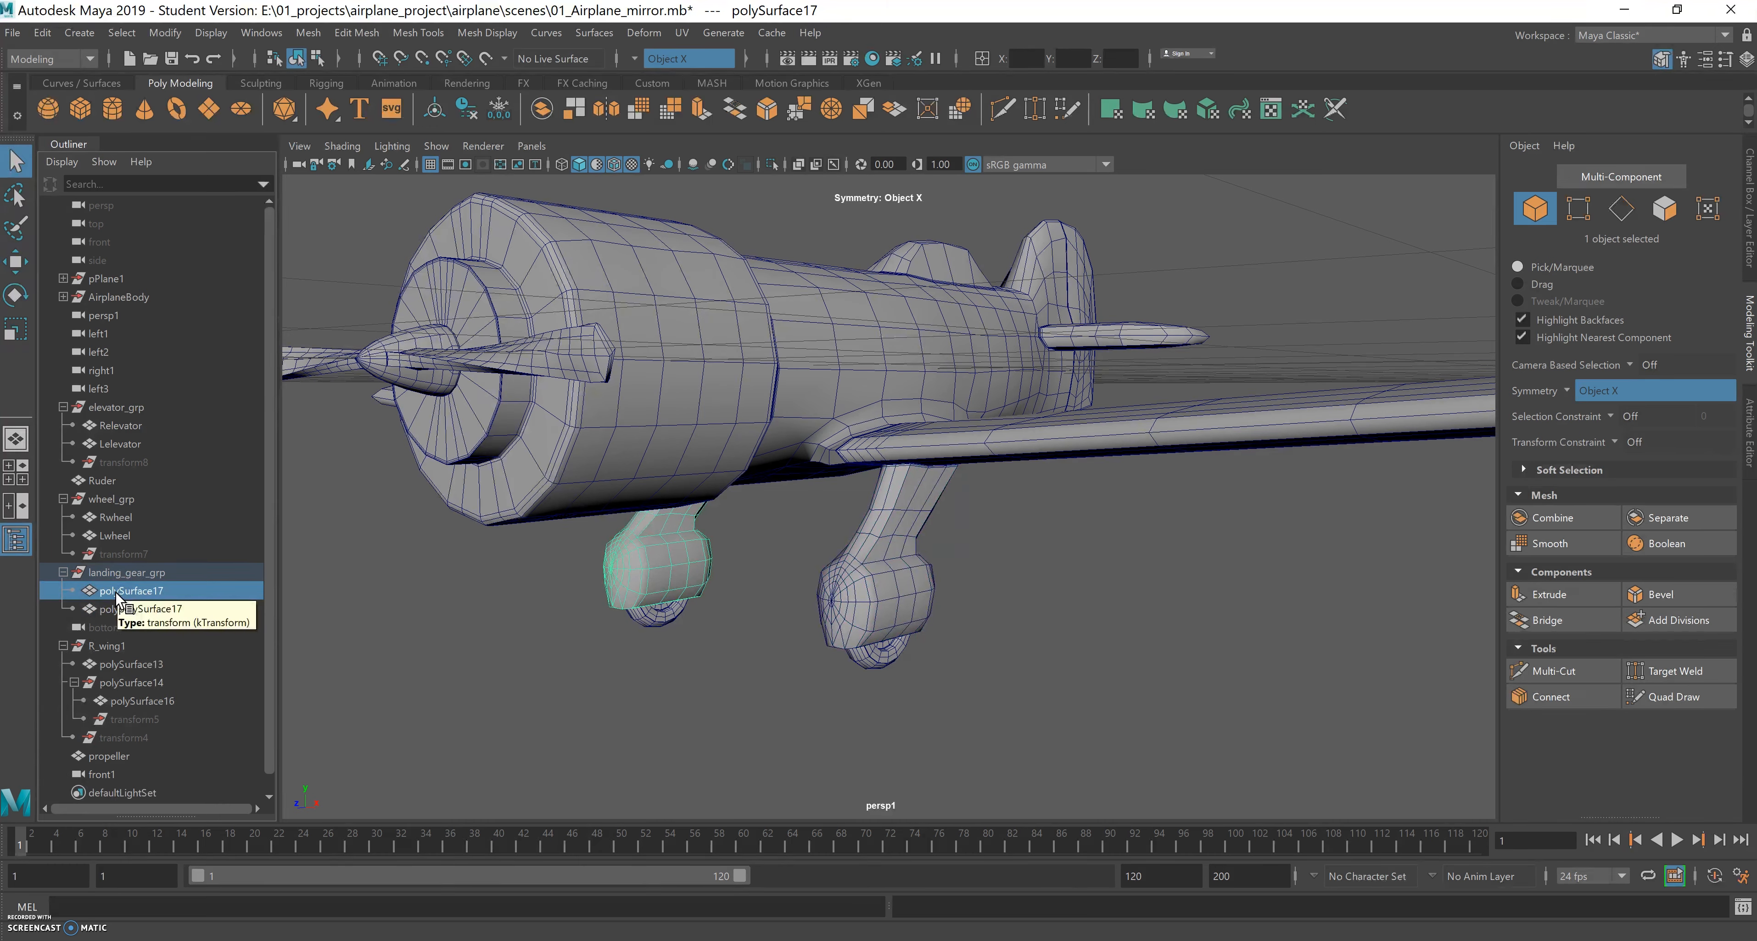
double_click(118, 593)
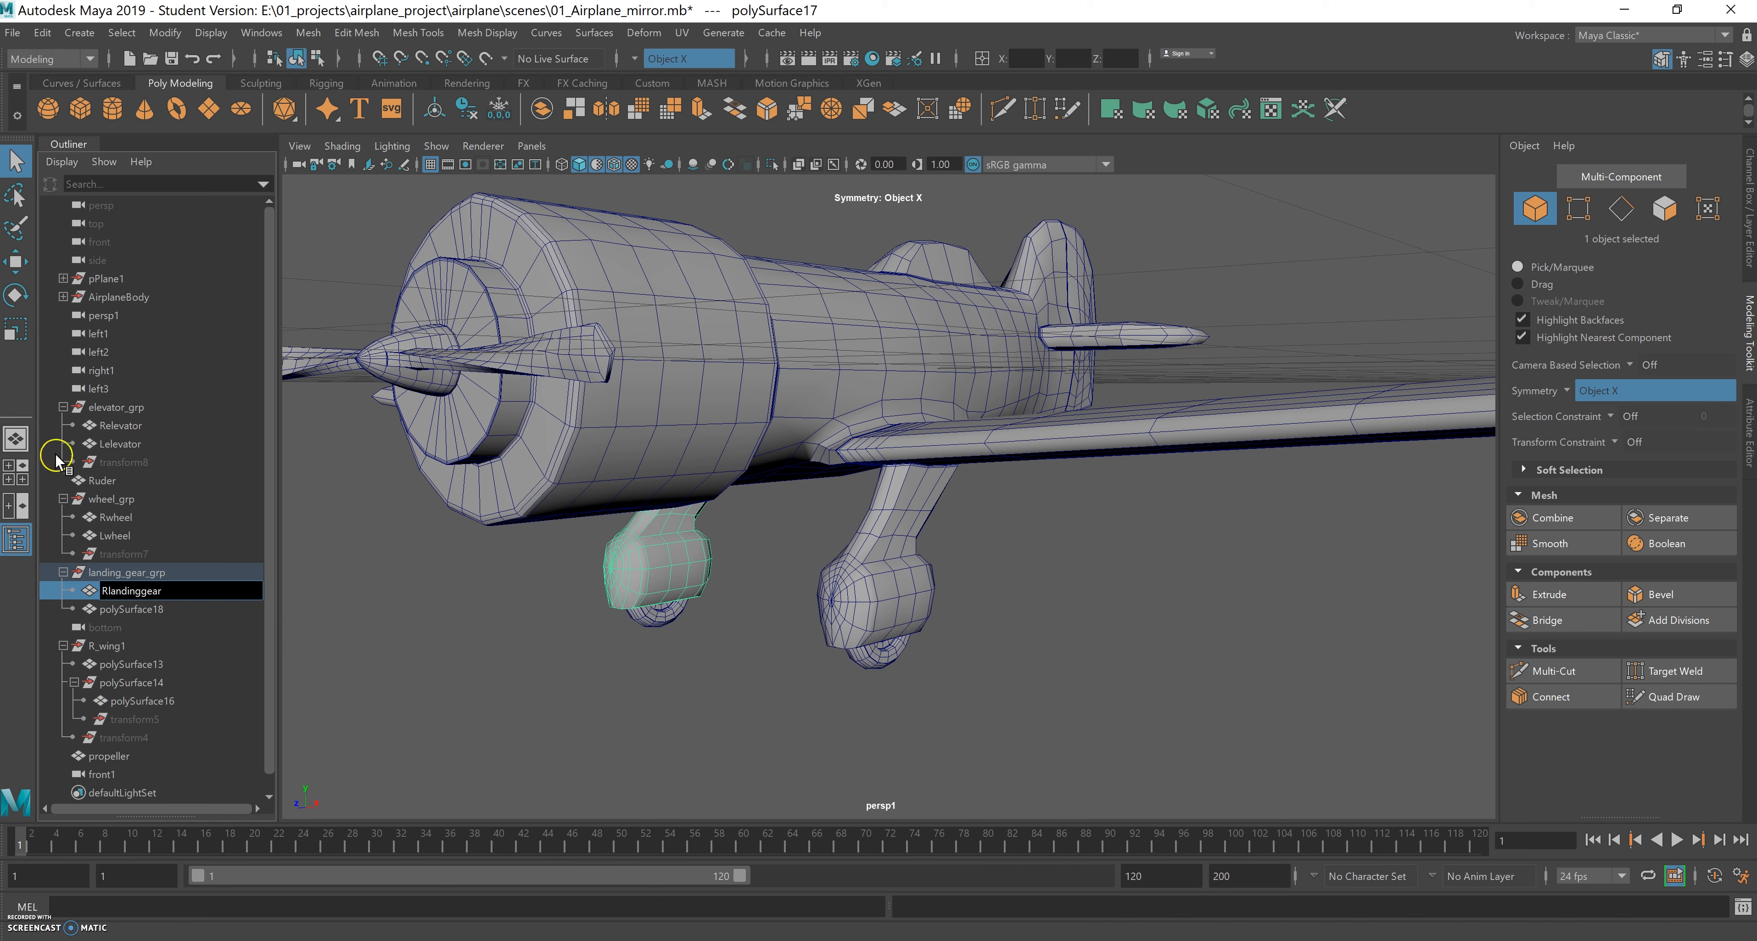
left_click_drag(177, 592, 82, 600)
key("ctrl+c")
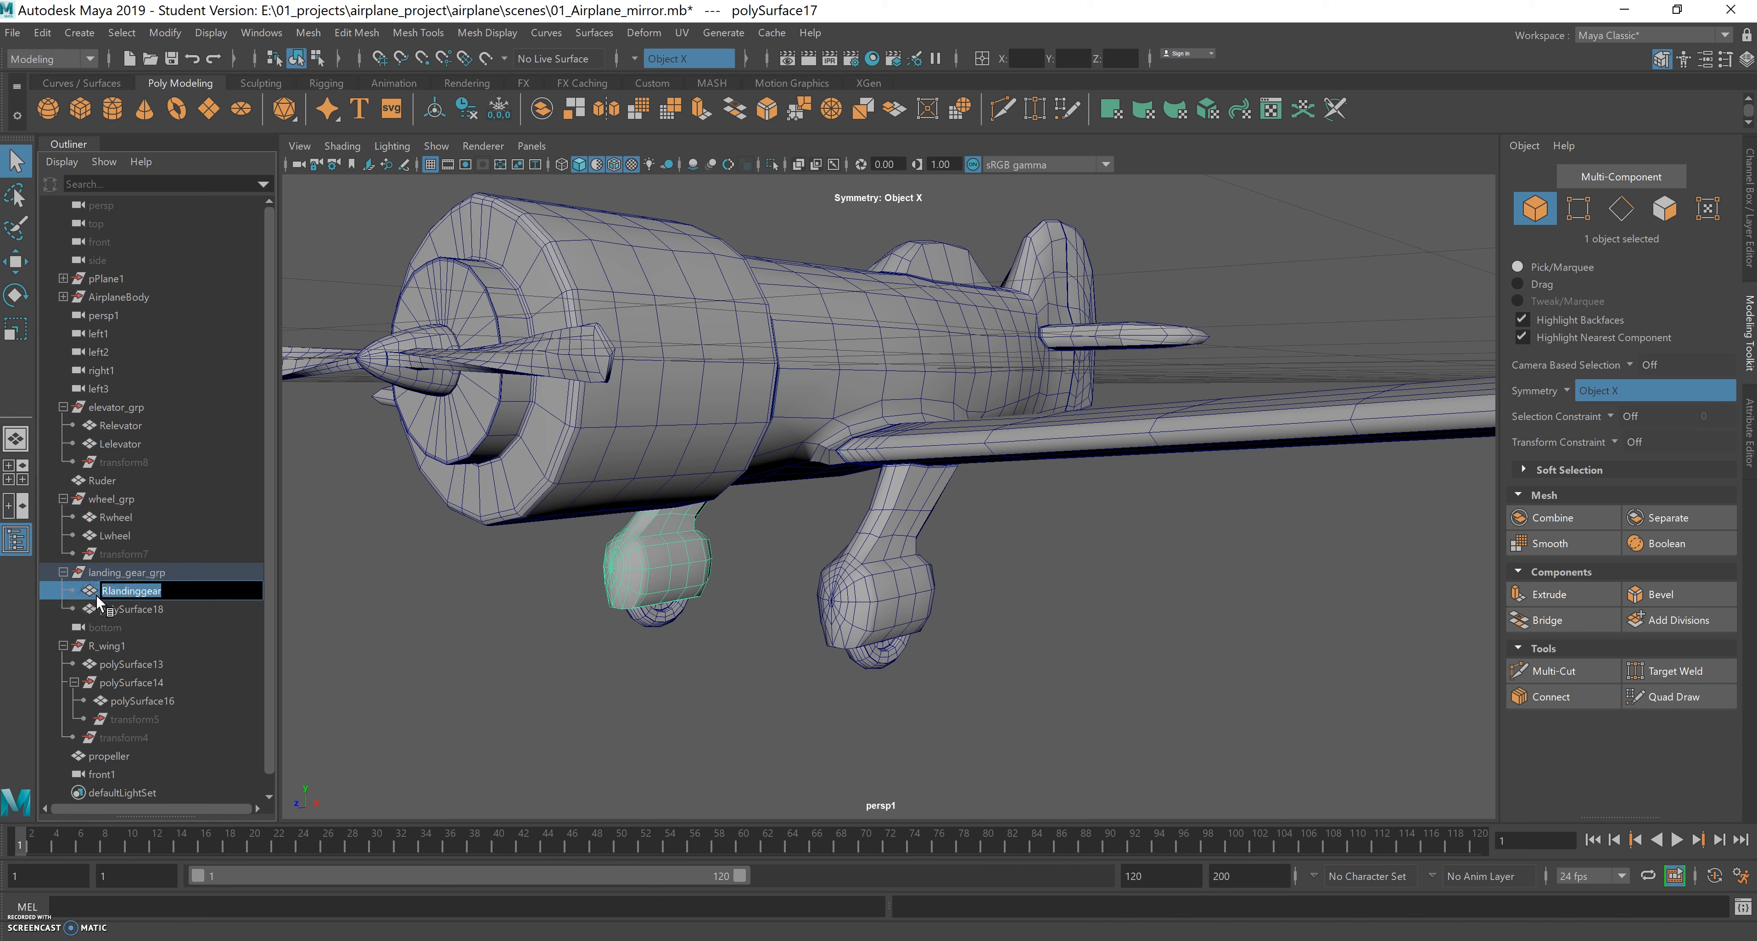
Rename the polySurface18 mesh inside landing_gear_grp as Llandinggear, reusing the copied name with its first letter changed.
left_click(128, 612)
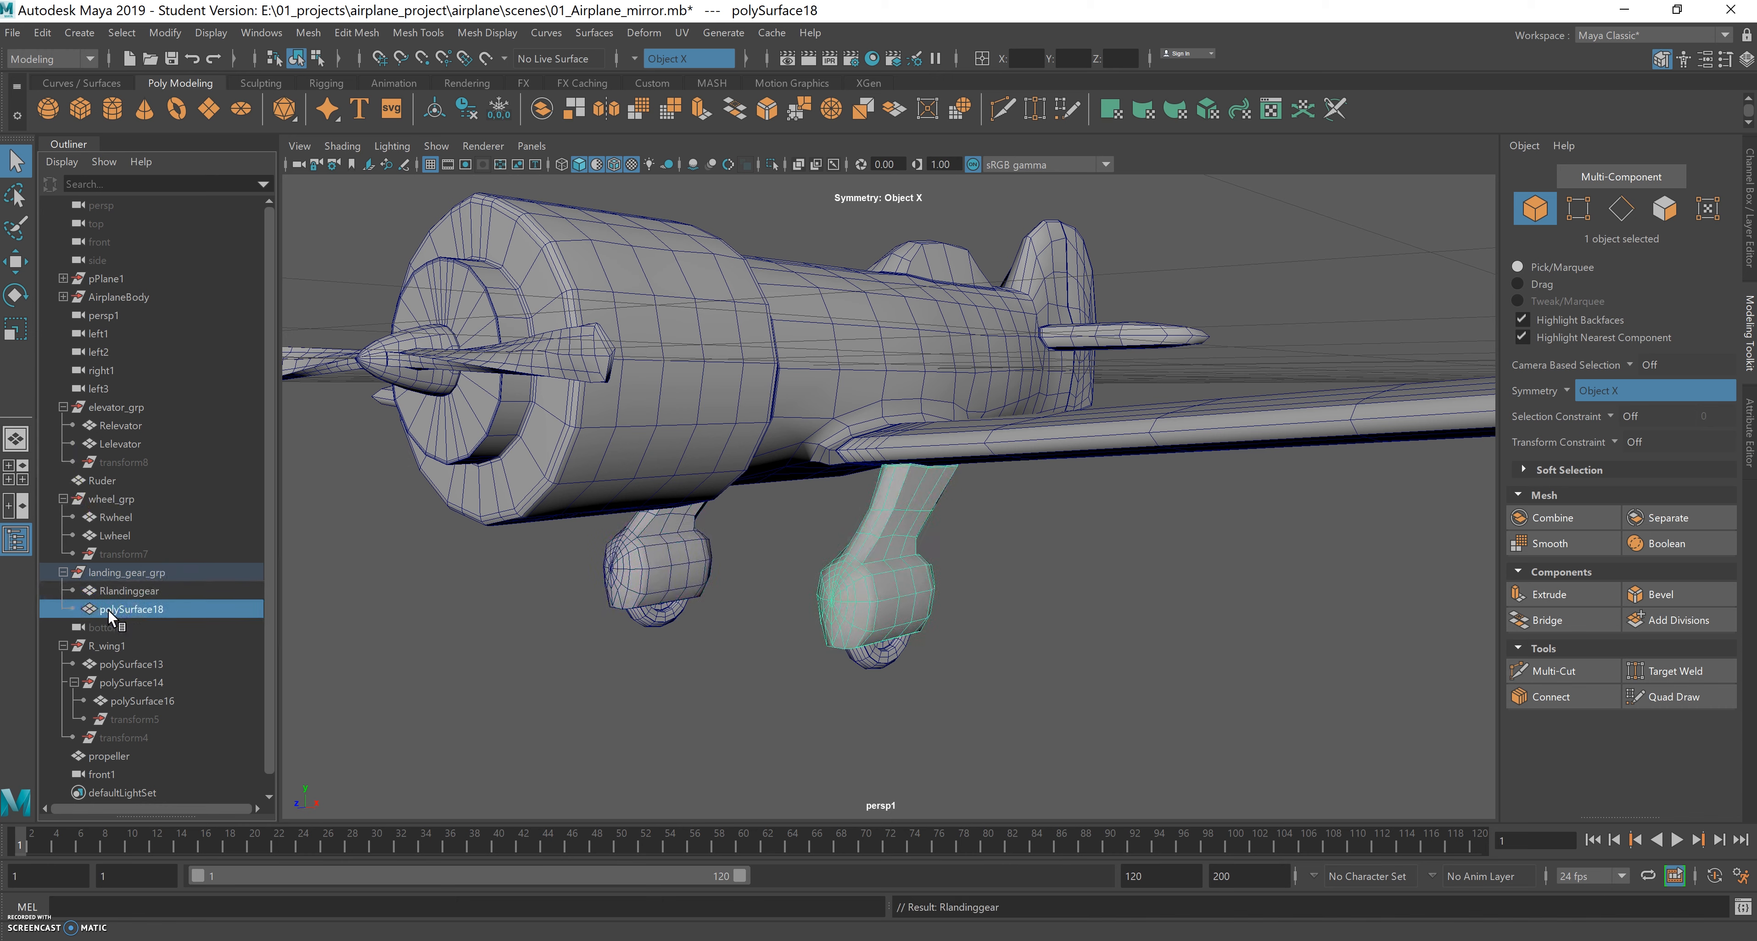
double_click(112, 610)
key("ctrl+v")
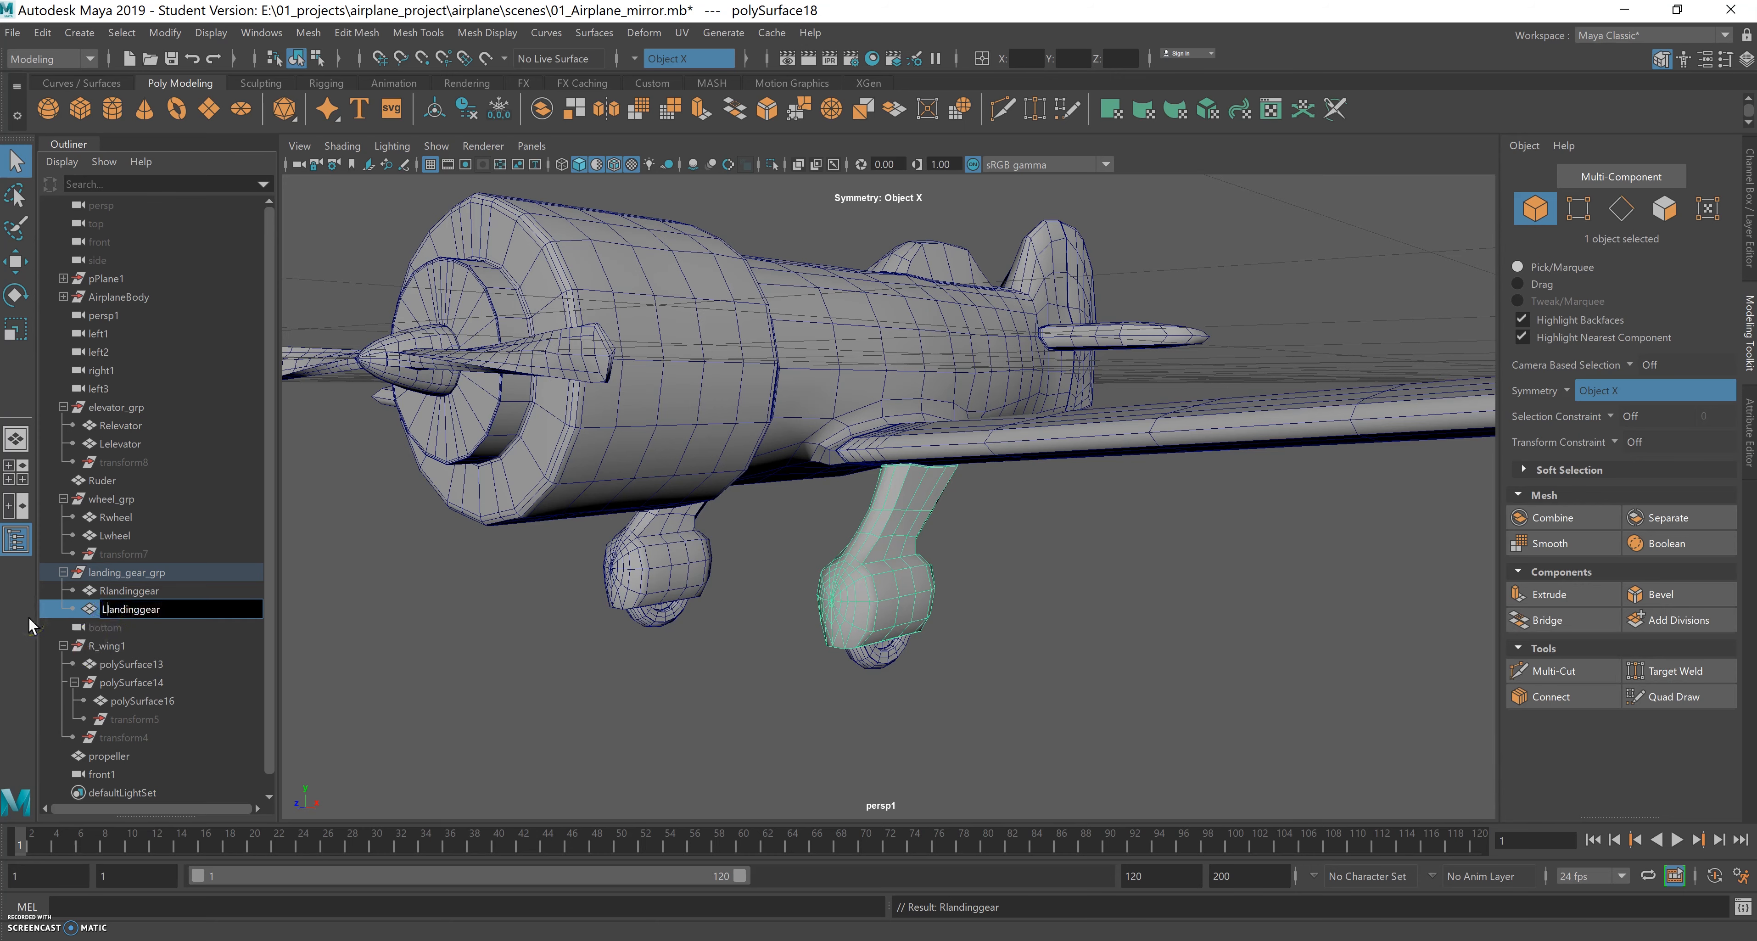
Examine the contents of the R_wing1 group and check which wing each of its meshes represents on the airplane.
left_click_drag(267, 560, 267, 619)
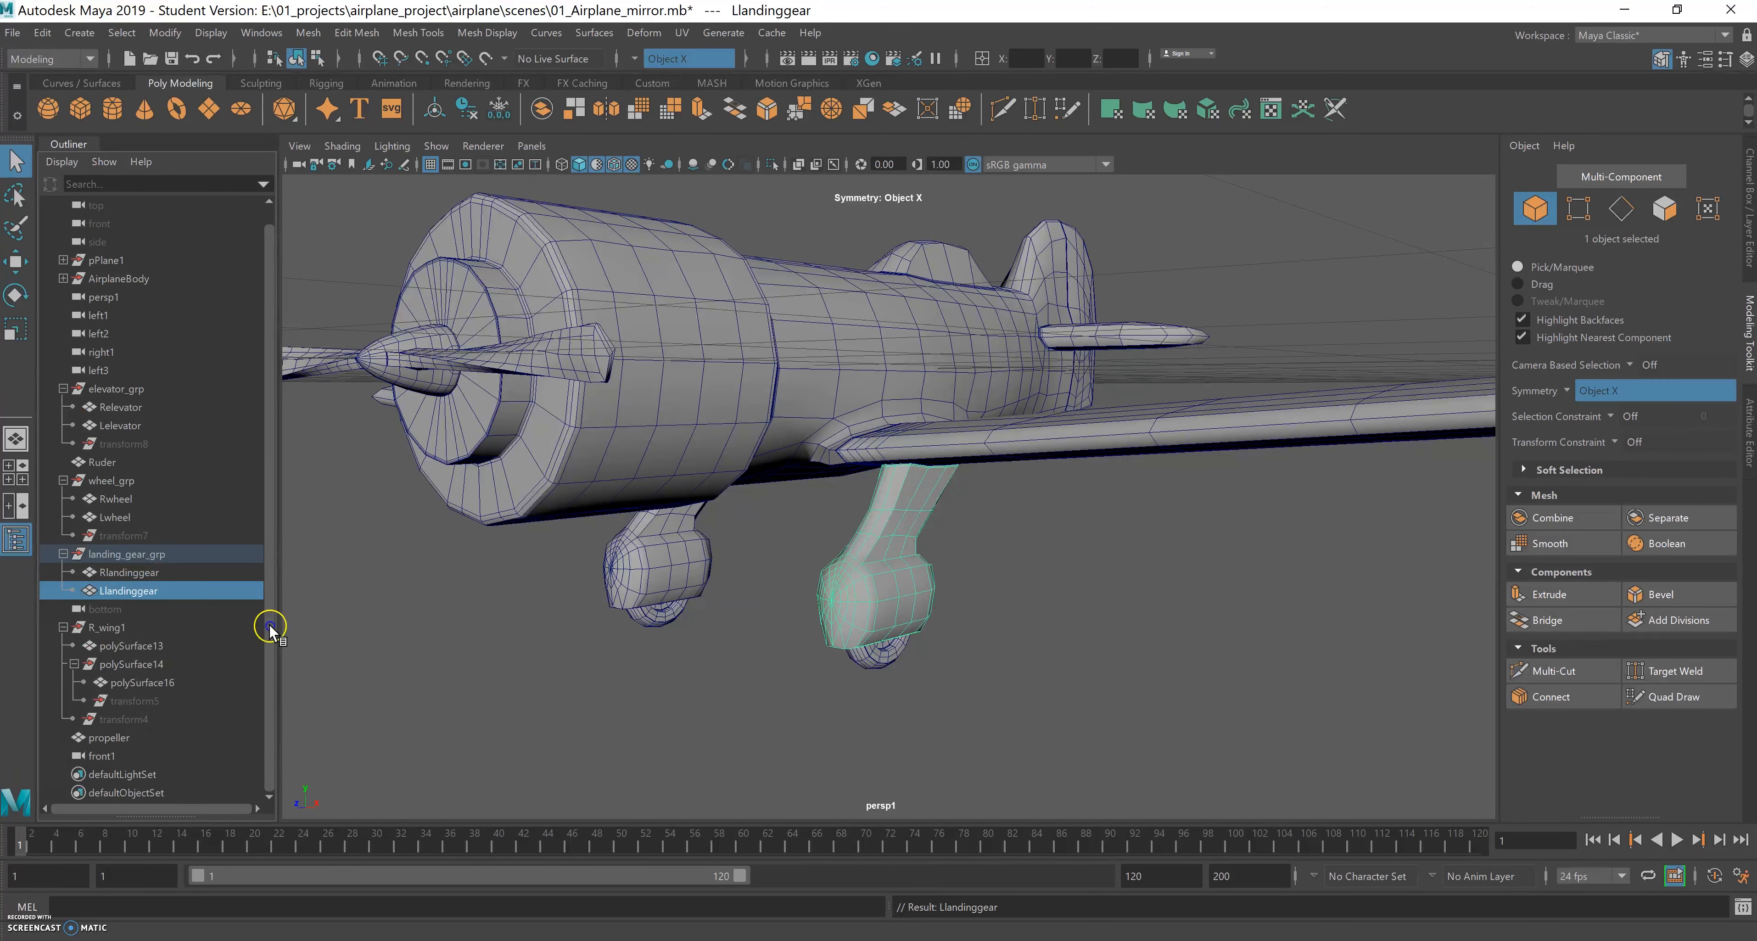
left_click(102, 627)
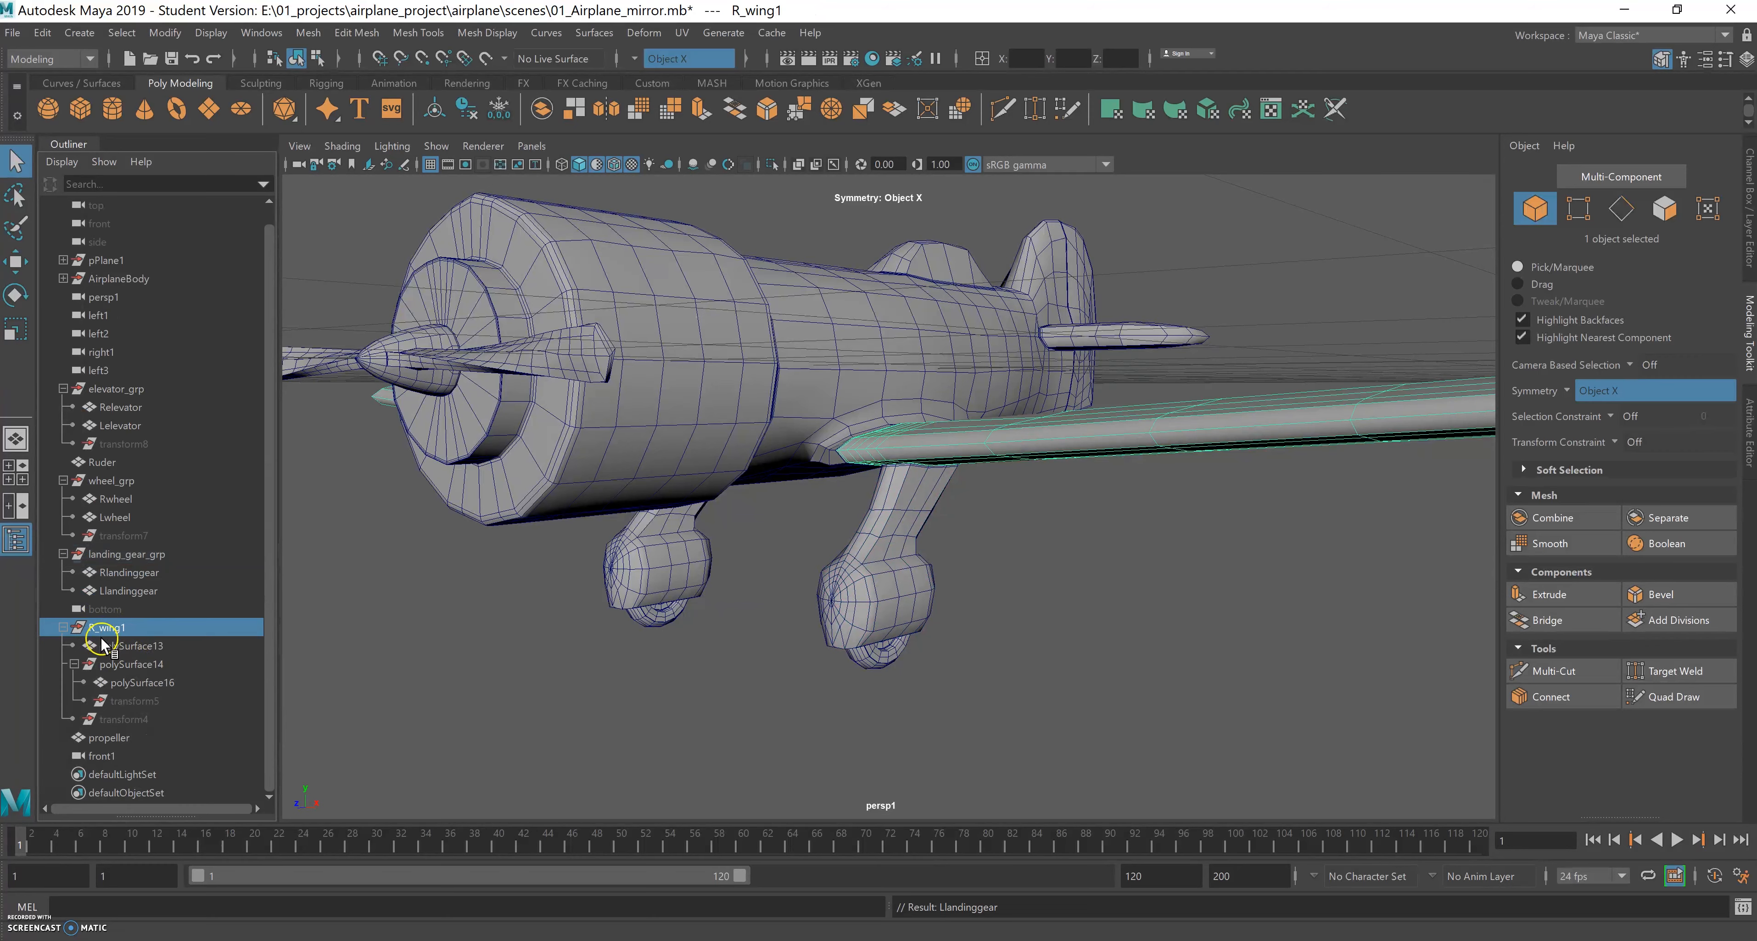
left_click(125, 646)
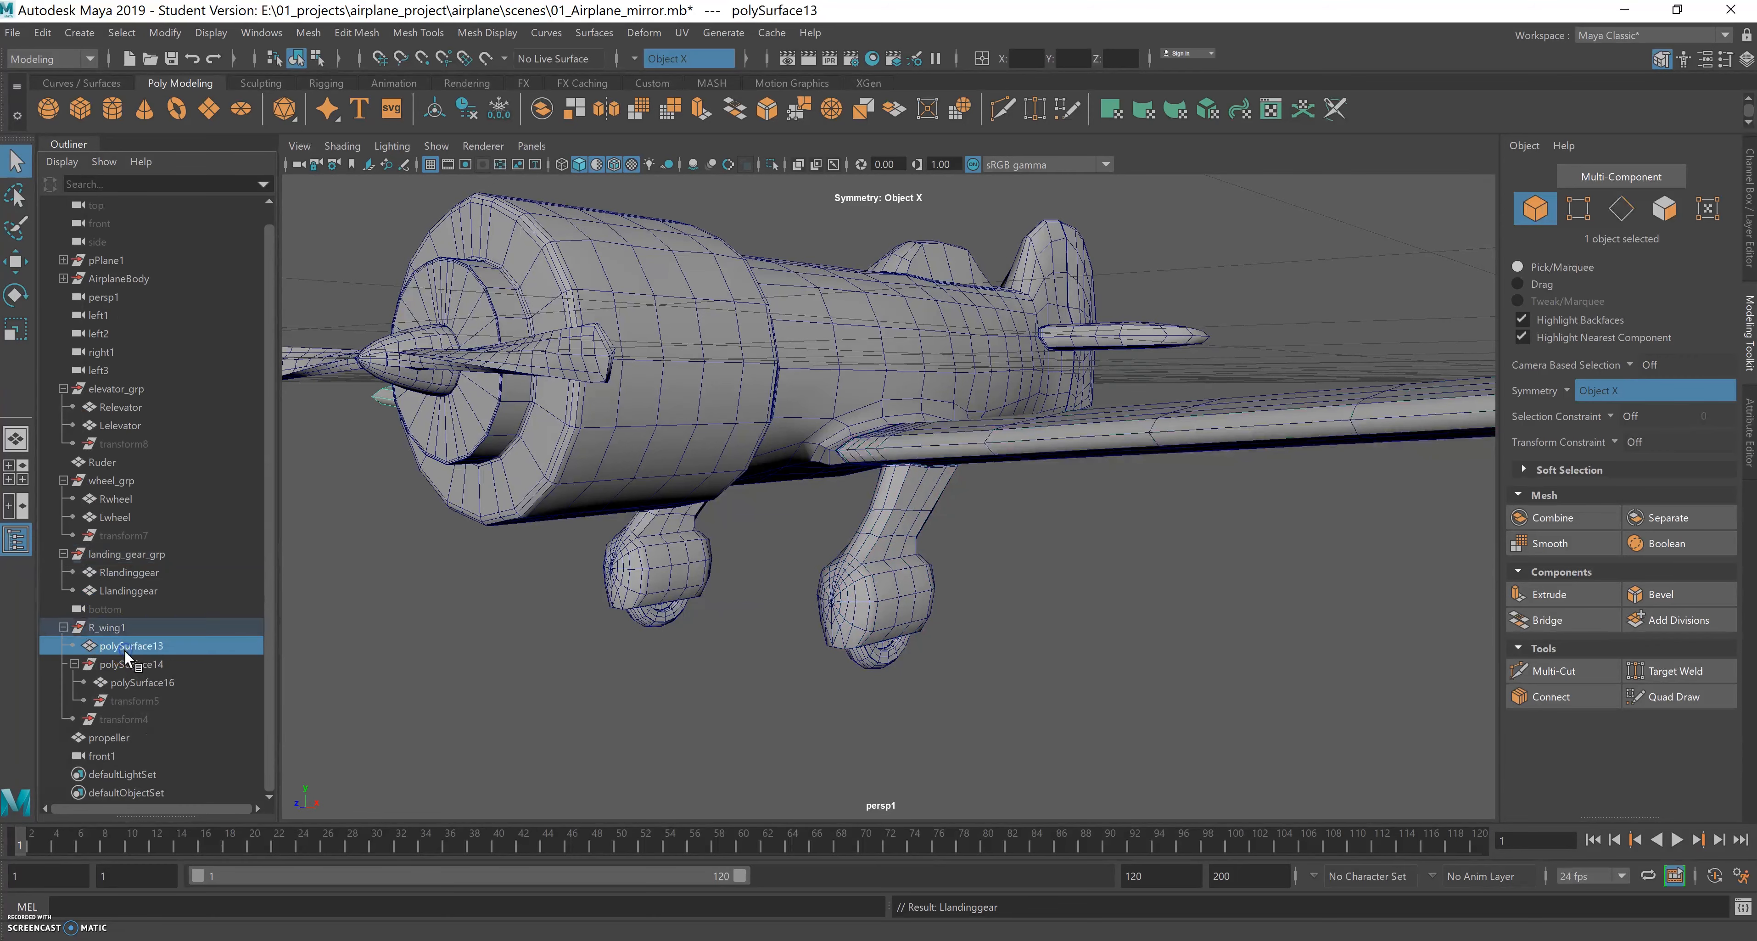
left_click_drag(633, 542, 683, 553, "alt")
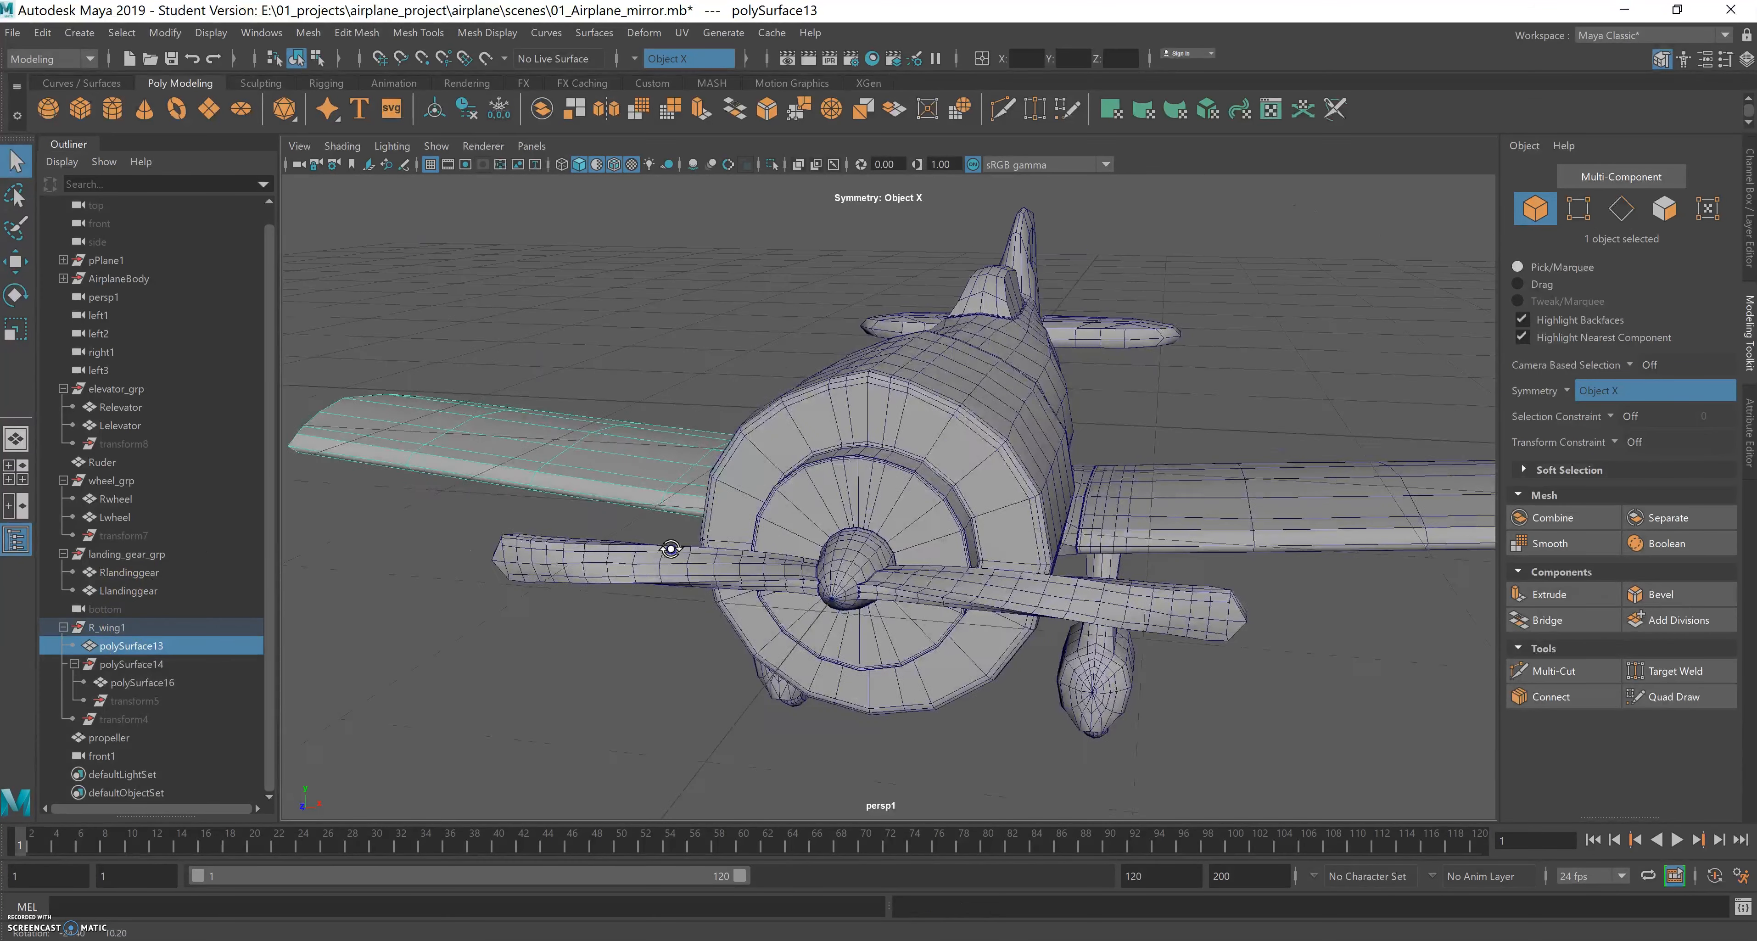
right_click_drag(684, 553, 654, 541, "alt")
left_click_drag(654, 539, 560, 523, "alt")
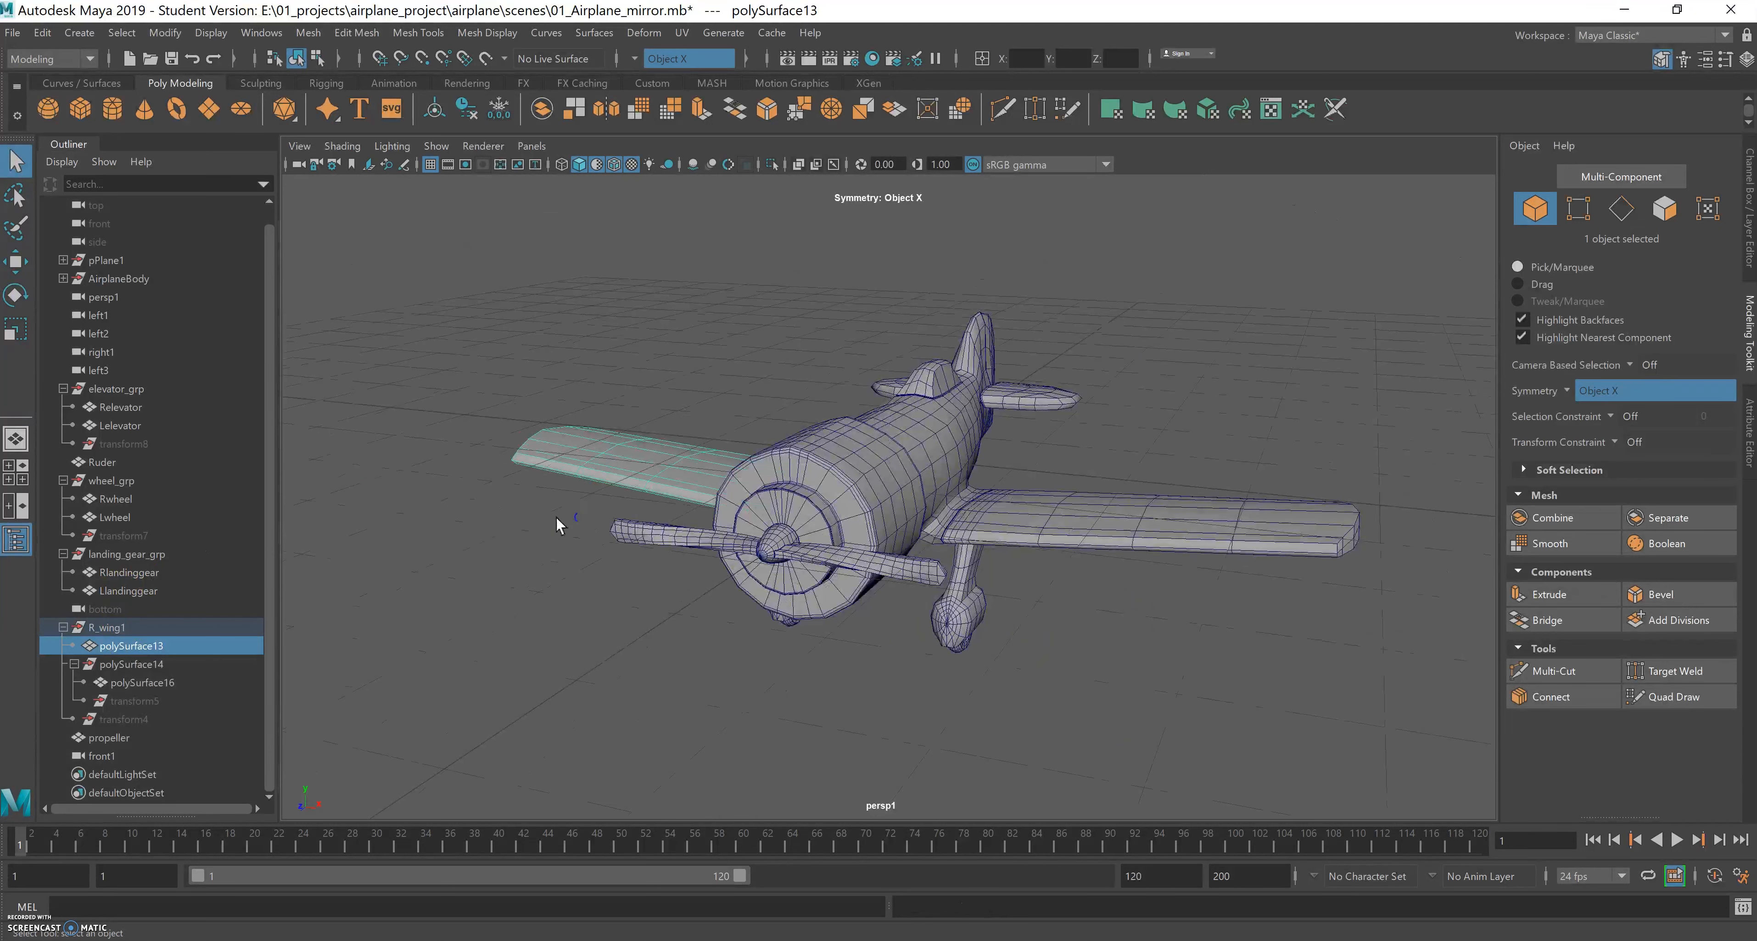
left_click(63, 627)
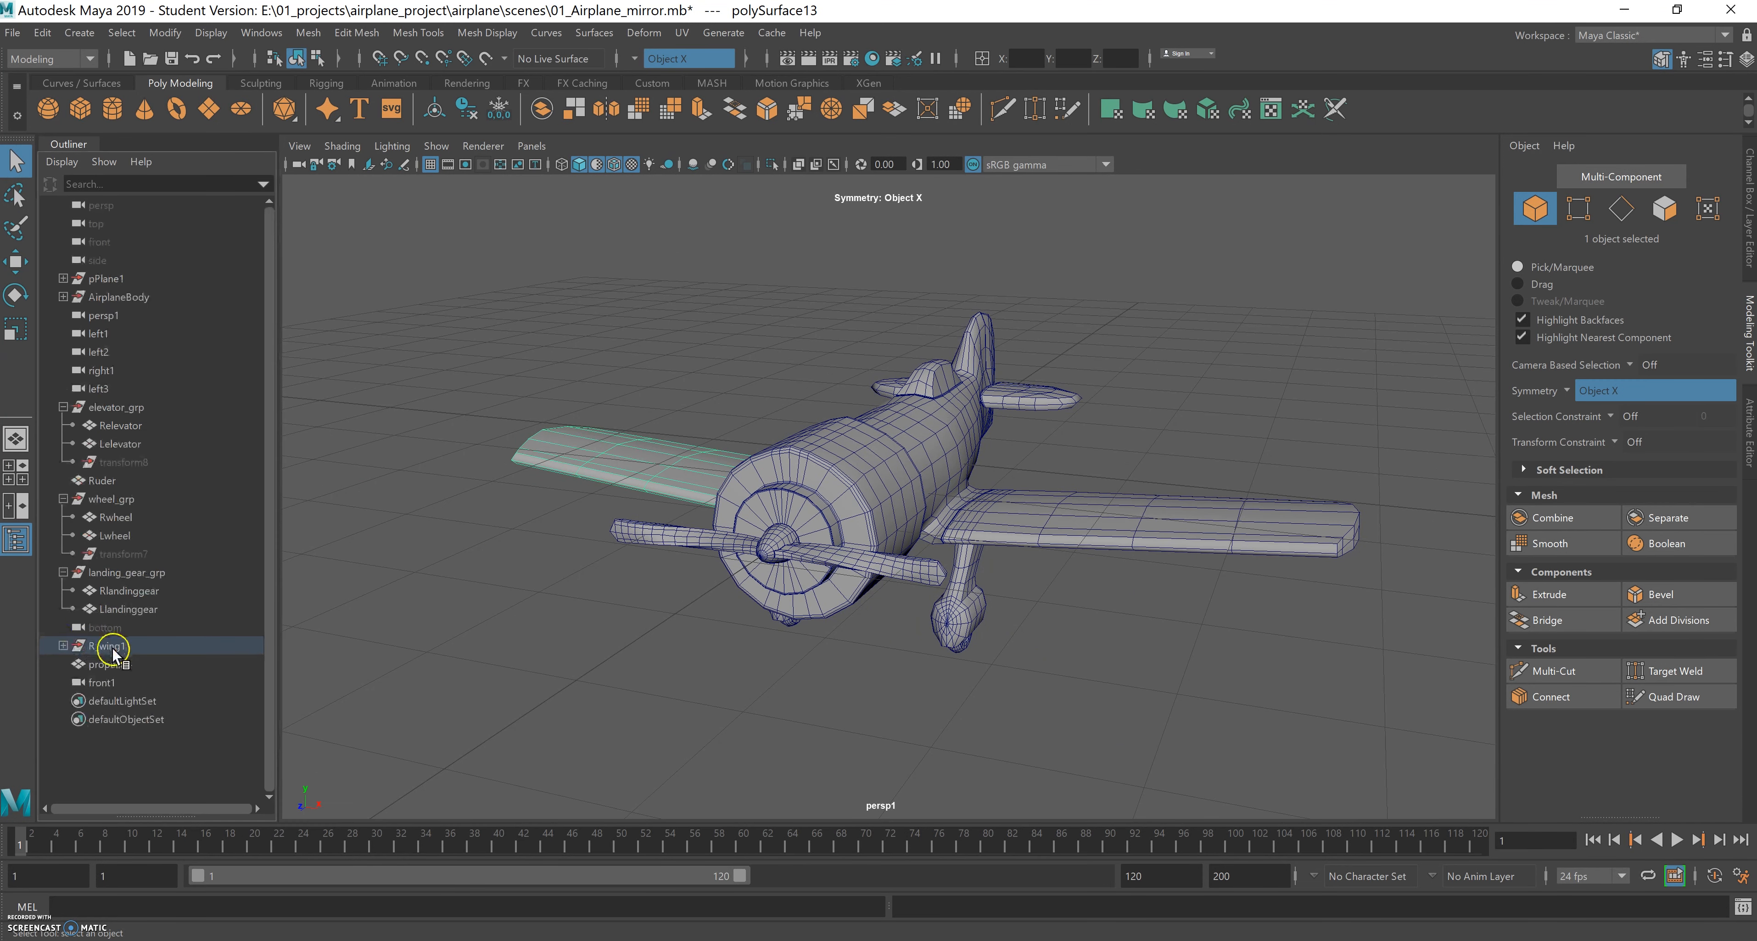
left_click(63, 646)
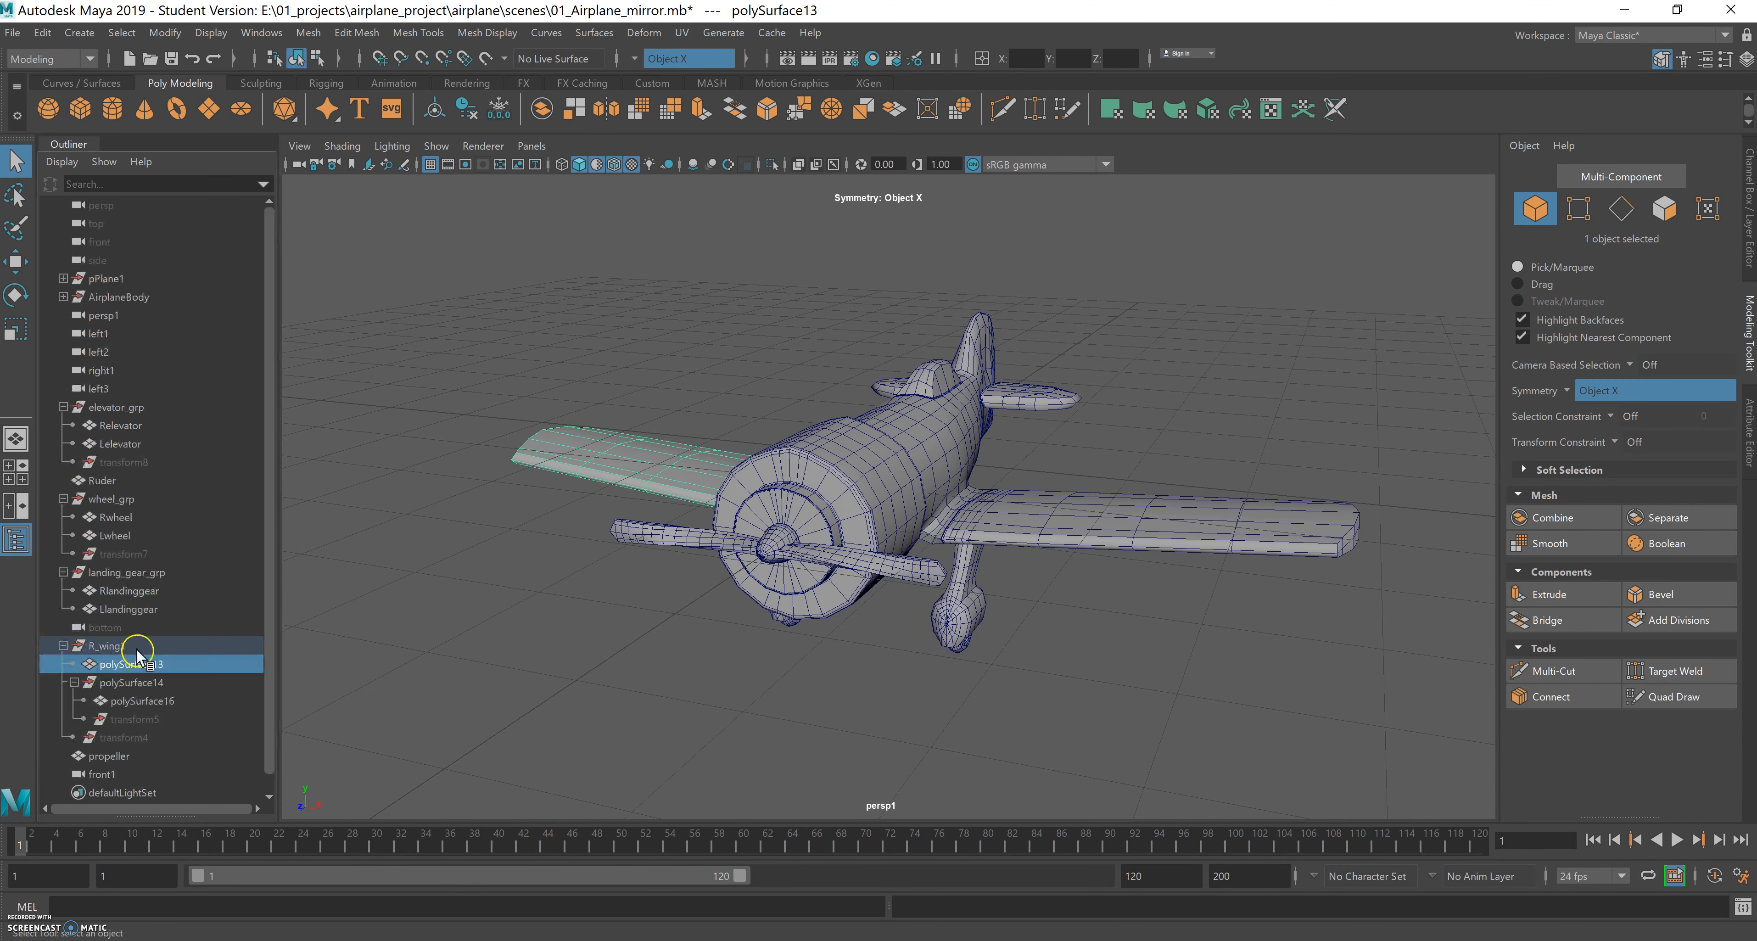
left_click(129, 682)
left_click(117, 664)
Rename the R_wing1 group as wing_grp.
left_click(127, 646)
double_click(114, 647)
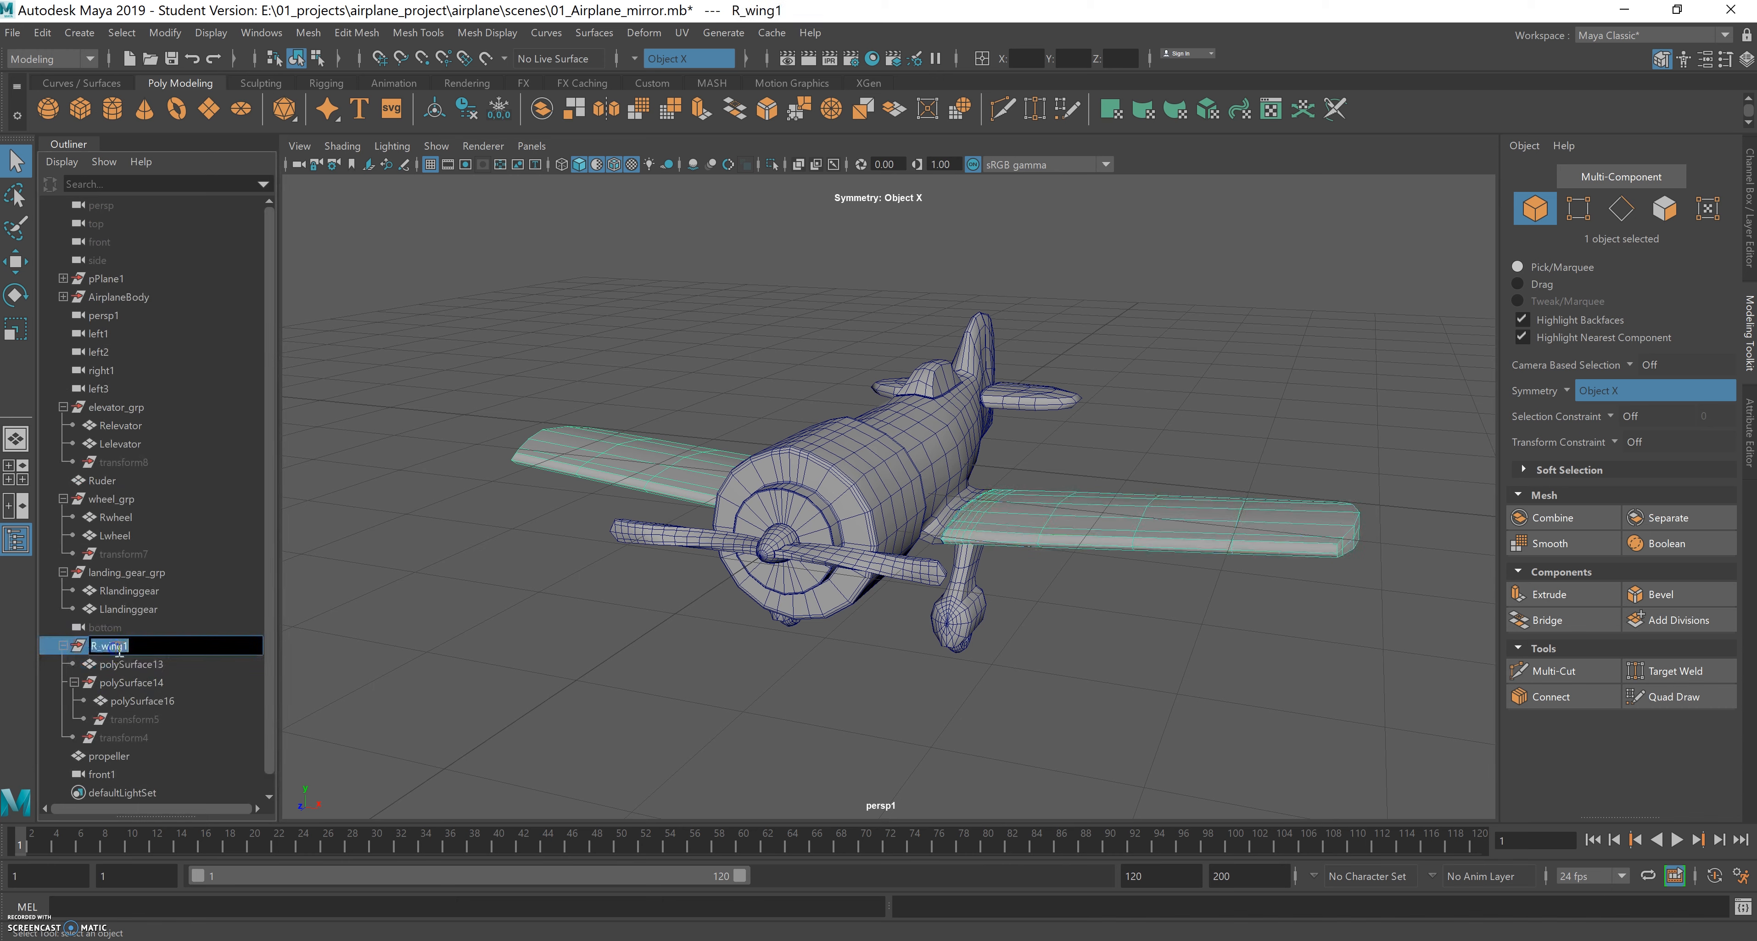
type("win")
key("Return")
Rename the polySurface13 mesh inside wing_grp as Rwing.
left_click_drag(135, 651, 132, 666)
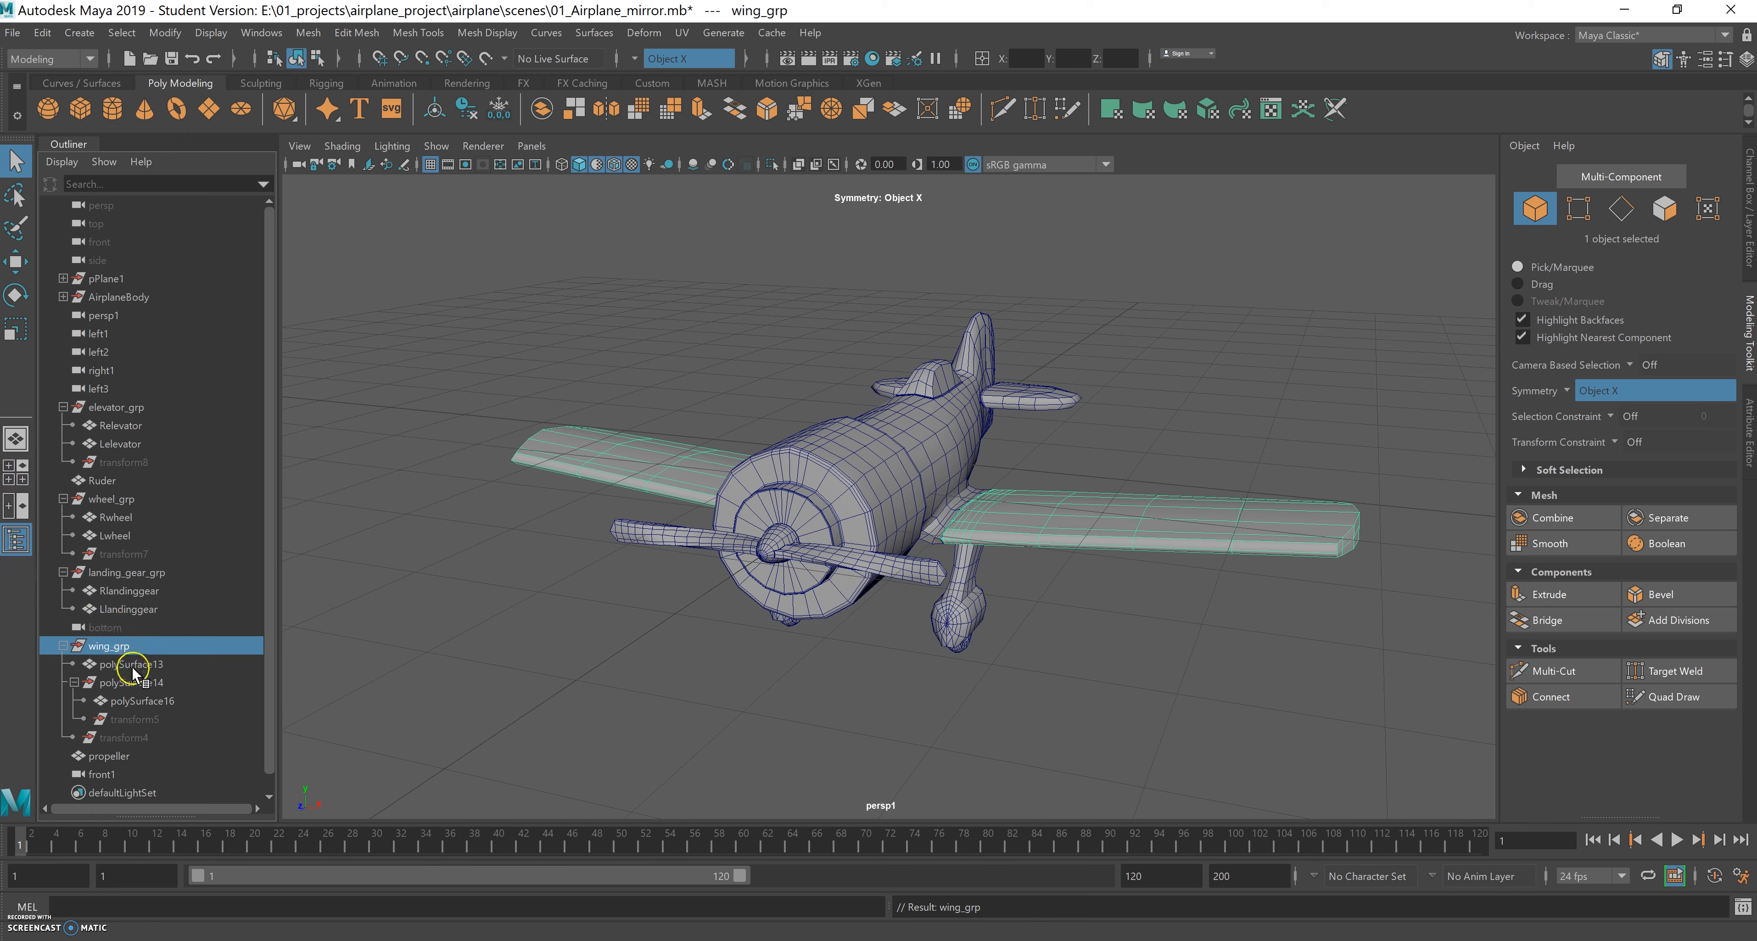
left_click(132, 667)
double_click(132, 670)
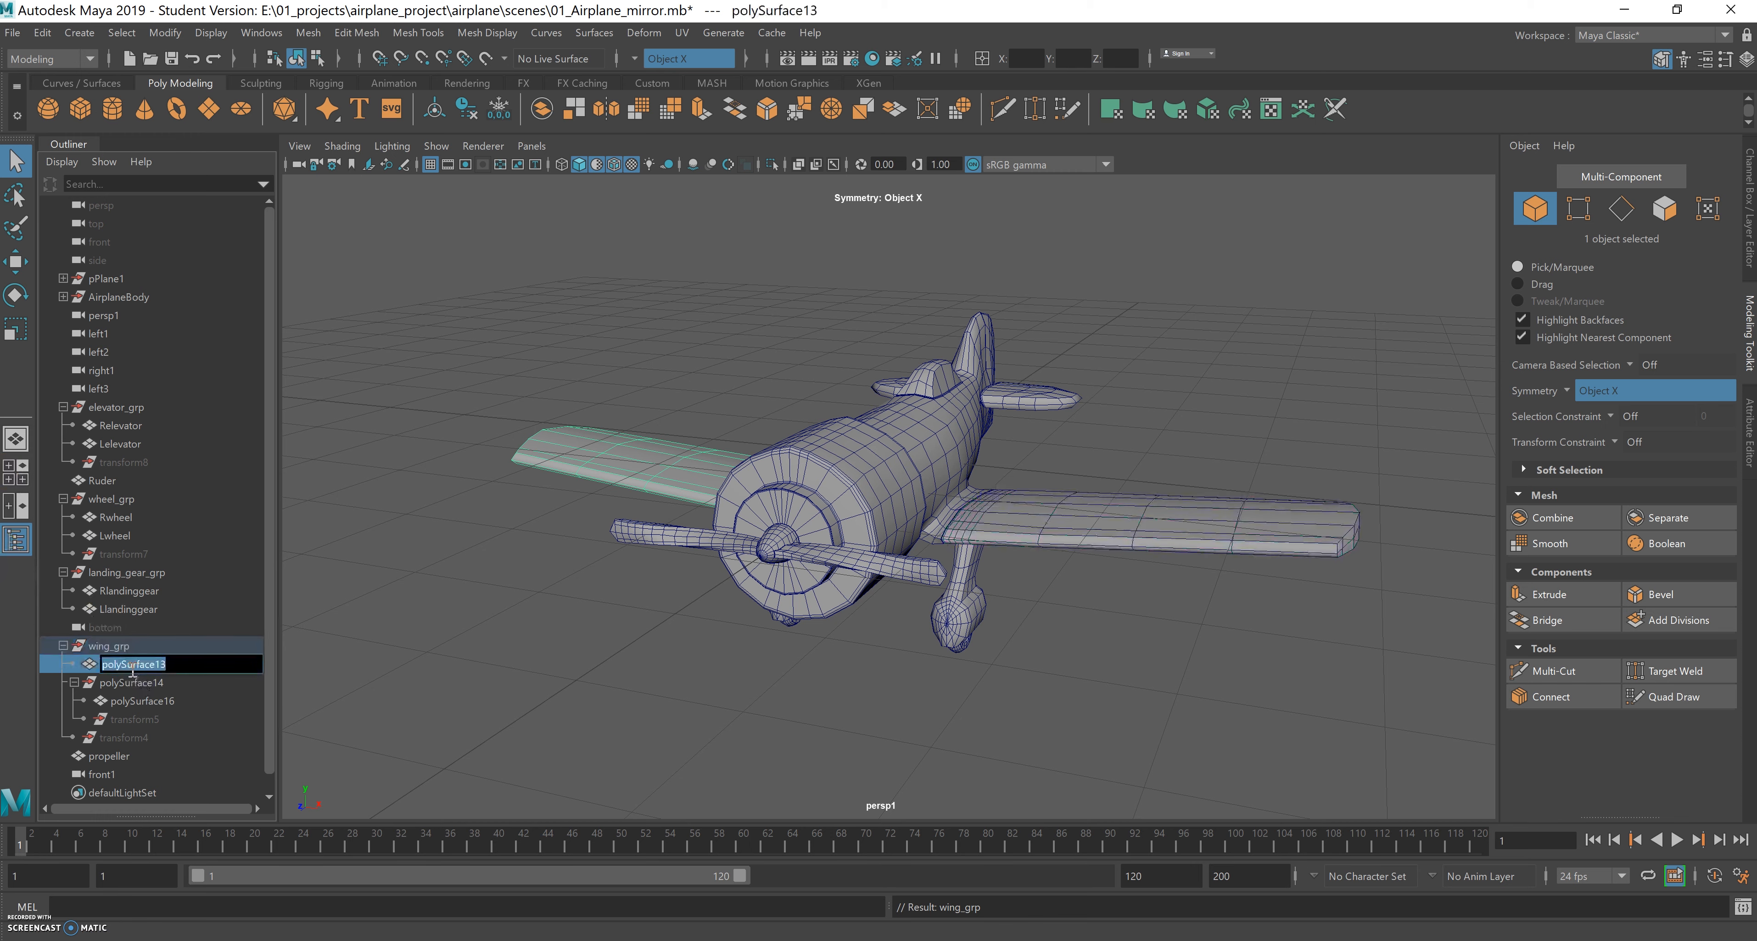
type("Rwing")
key("Return")
Move polySurface16 out of polySurface14 to sit directly below Rwing in wing_grp, and rename it Lwing.
left_click(124, 682)
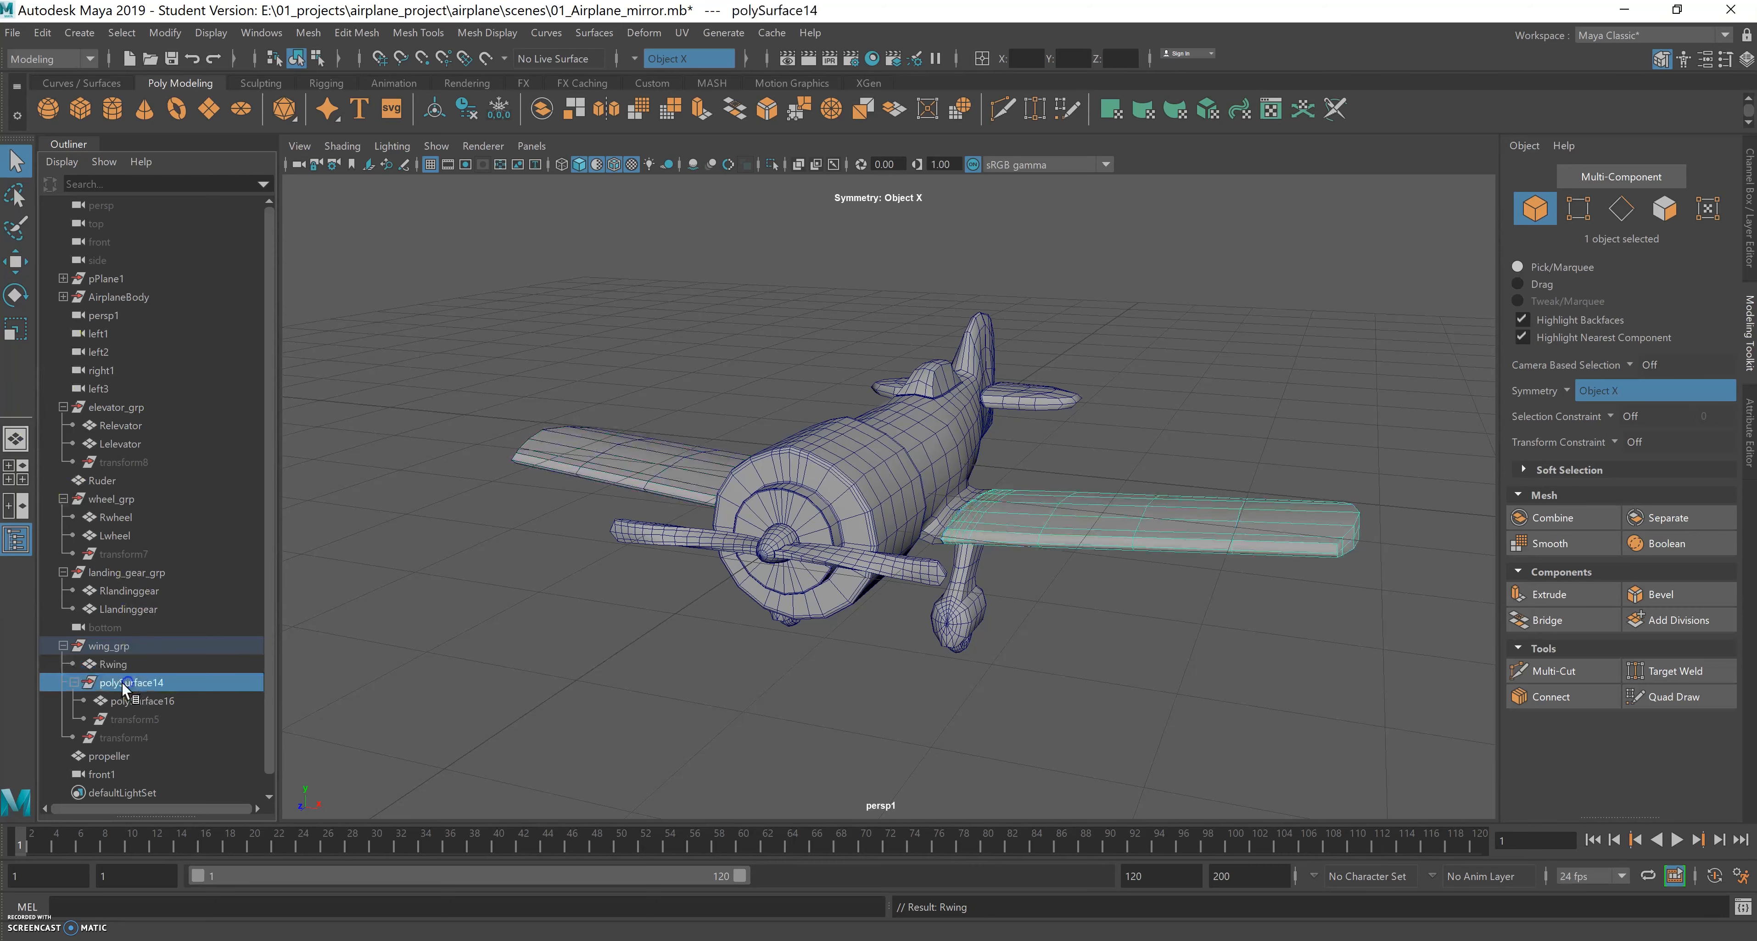
left_click(133, 700)
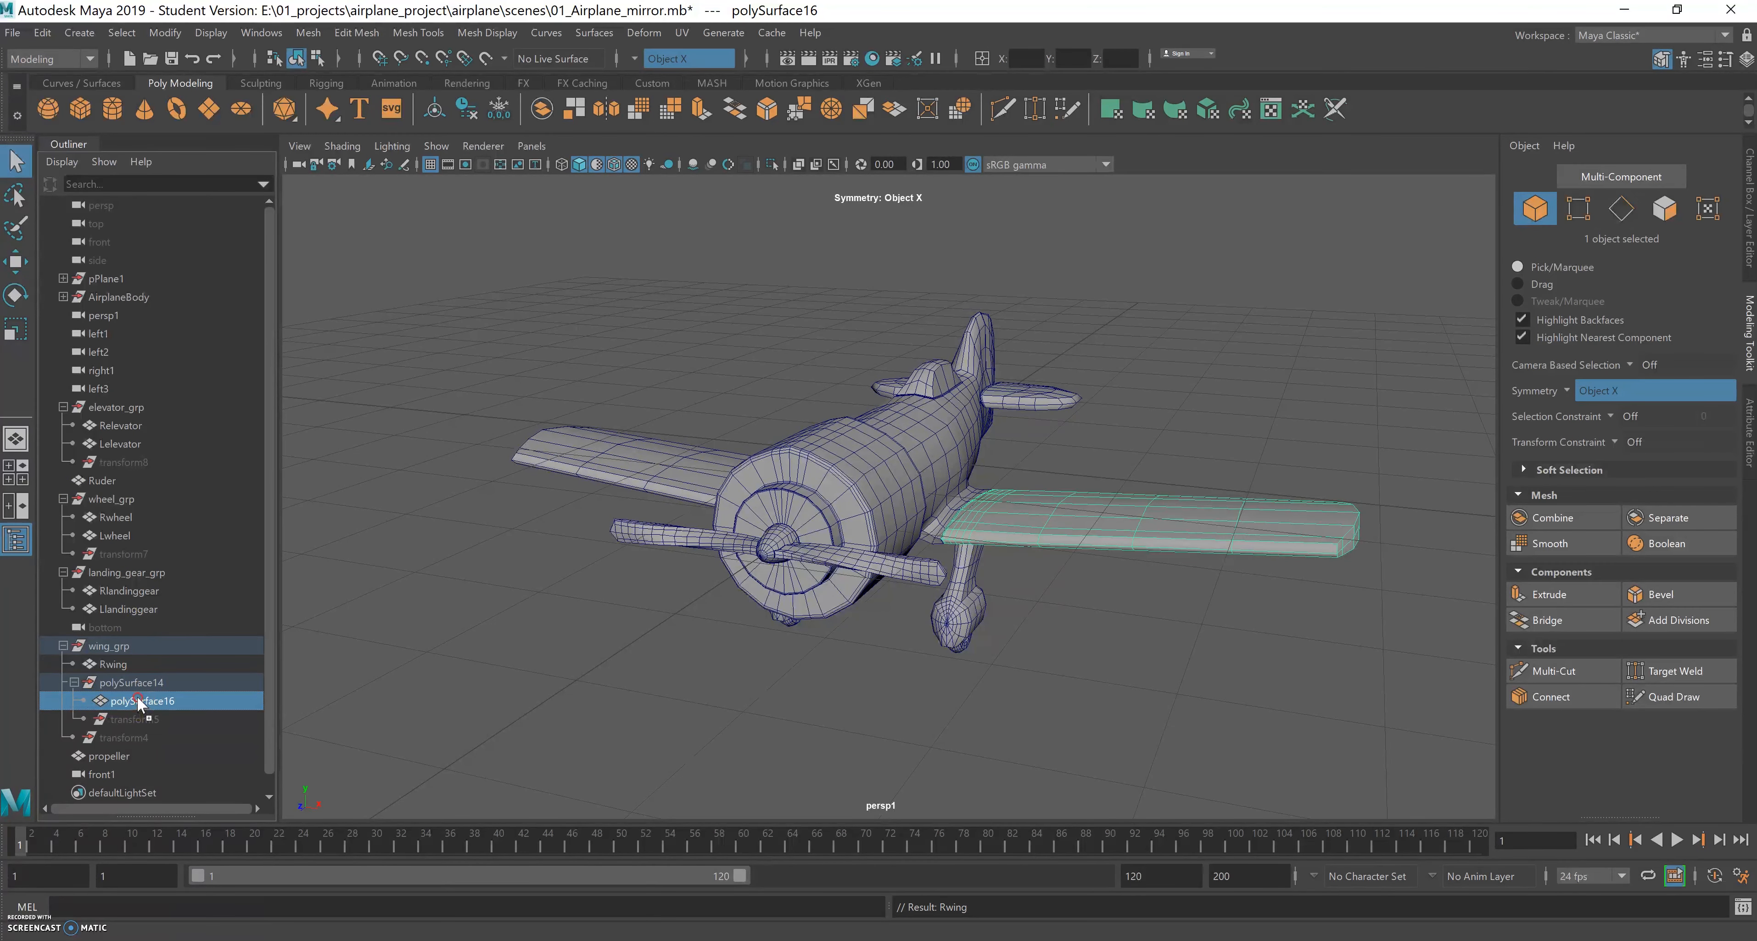
mouse_move(125, 675)
left_mouse_down()
mouse_move(128, 654)
mouse_move(121, 677)
left_mouse_up()
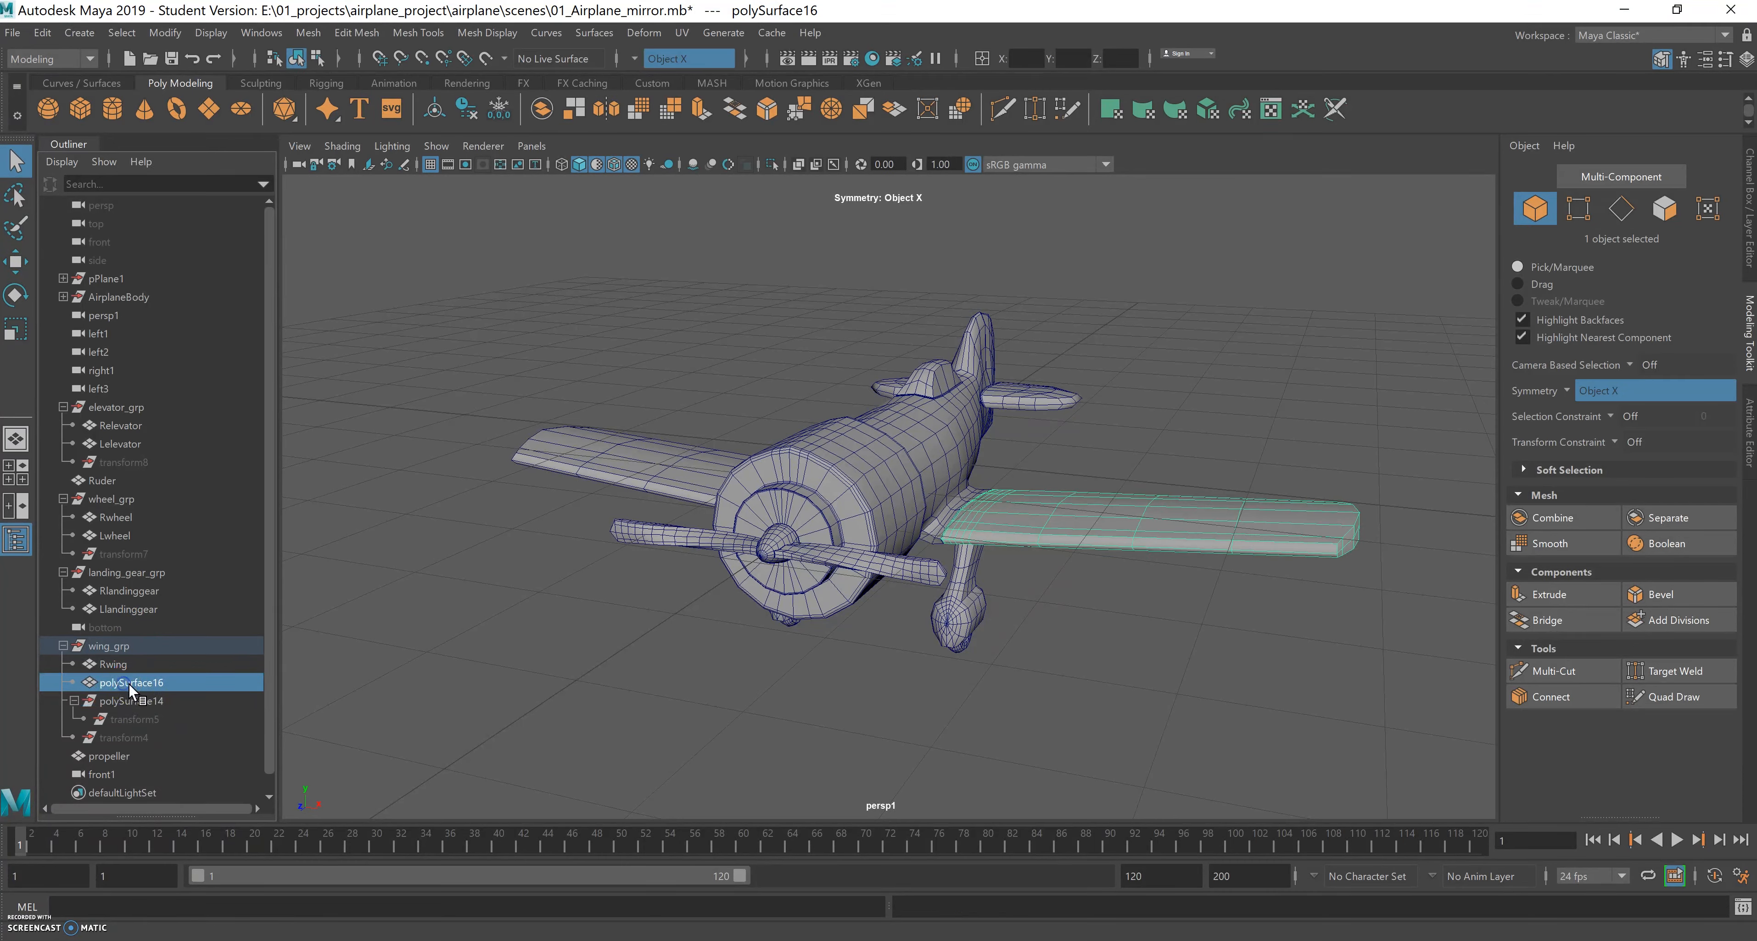
double_click(128, 682)
type("L")
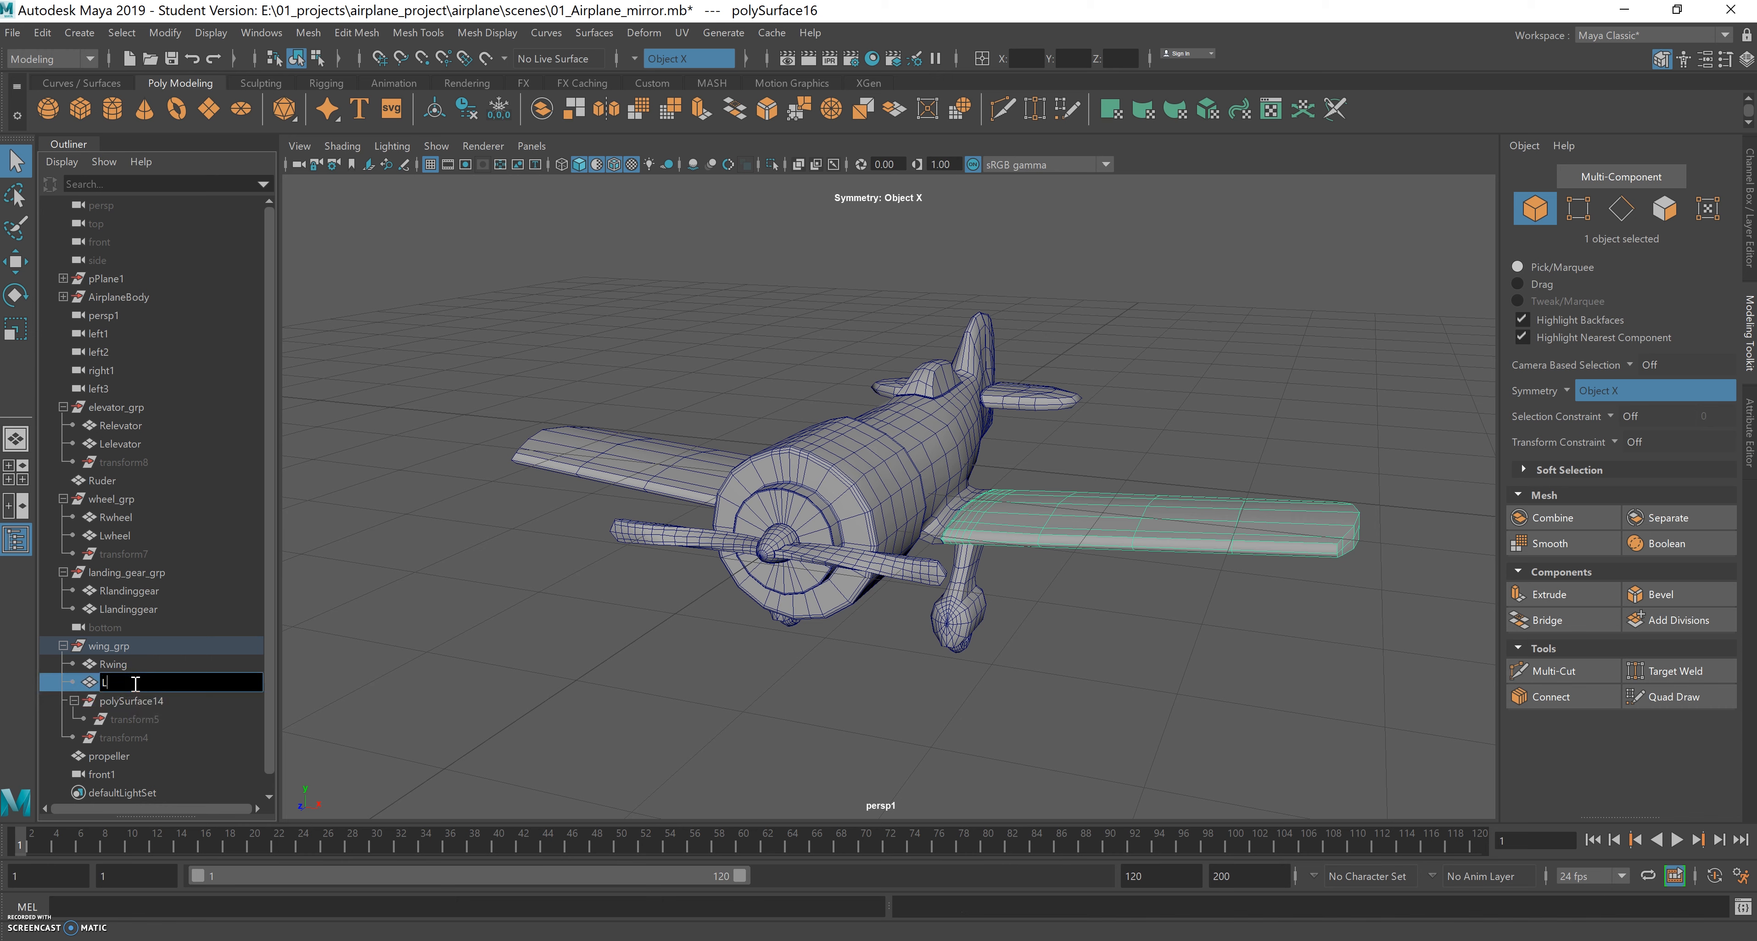
type("wing")
key("Return")
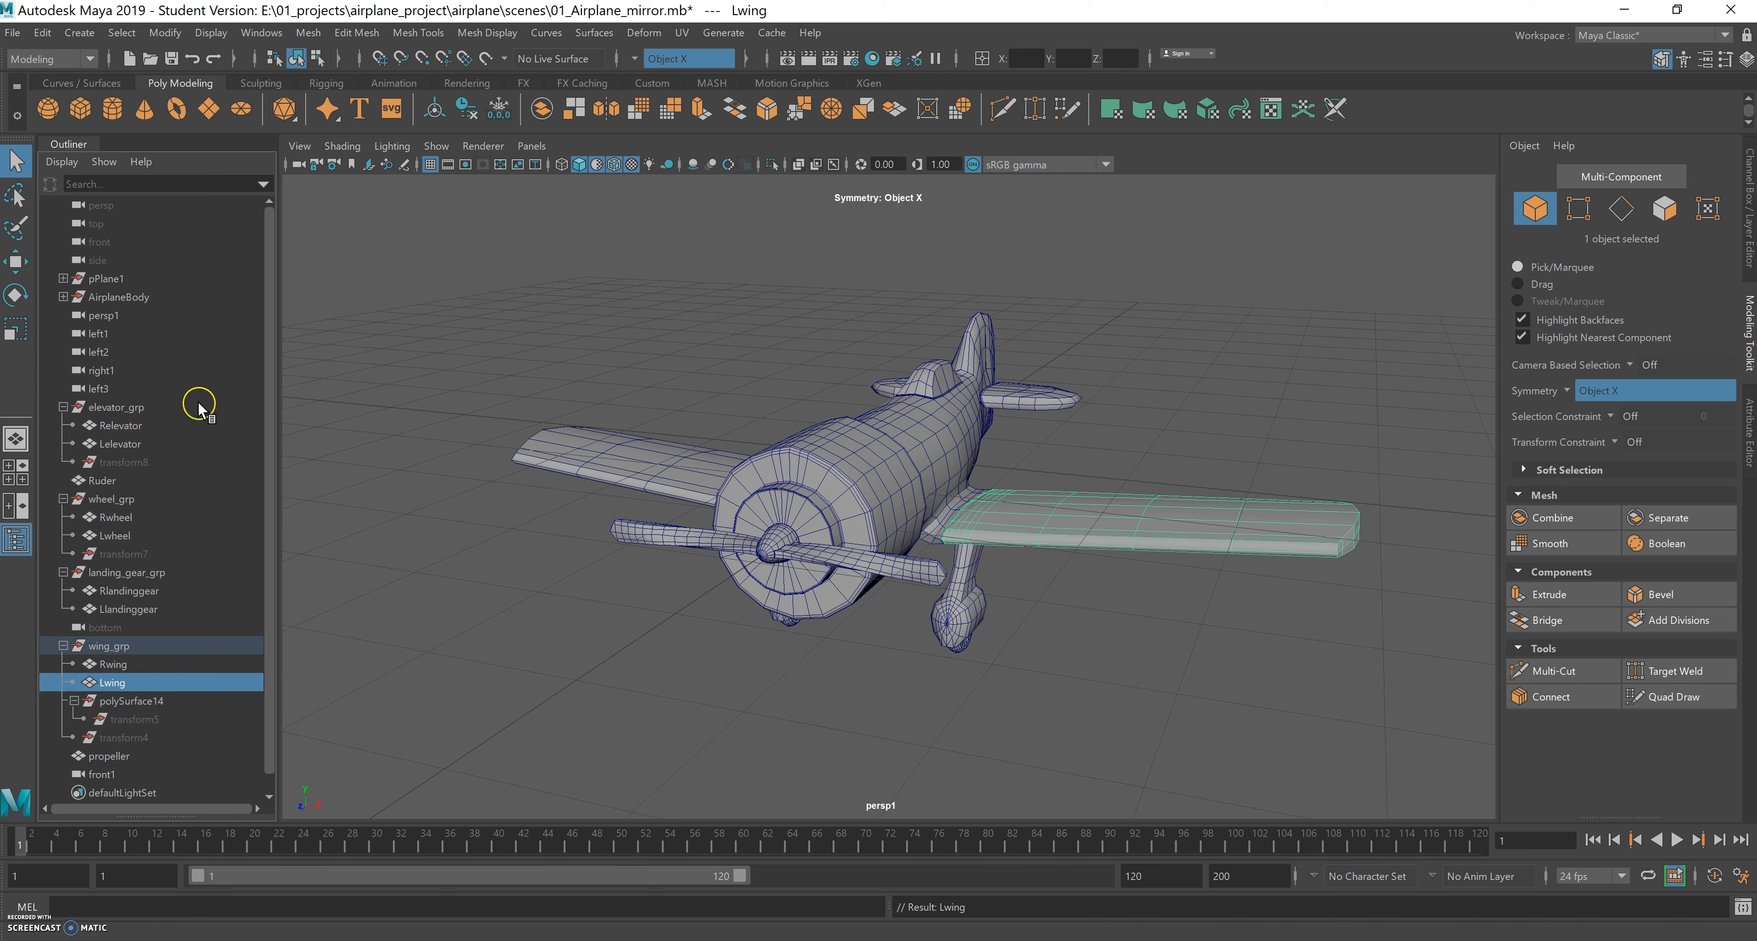
Delete the leftover polySurface14 group and the transform4 node from wing_grp.
left_click(131, 700)
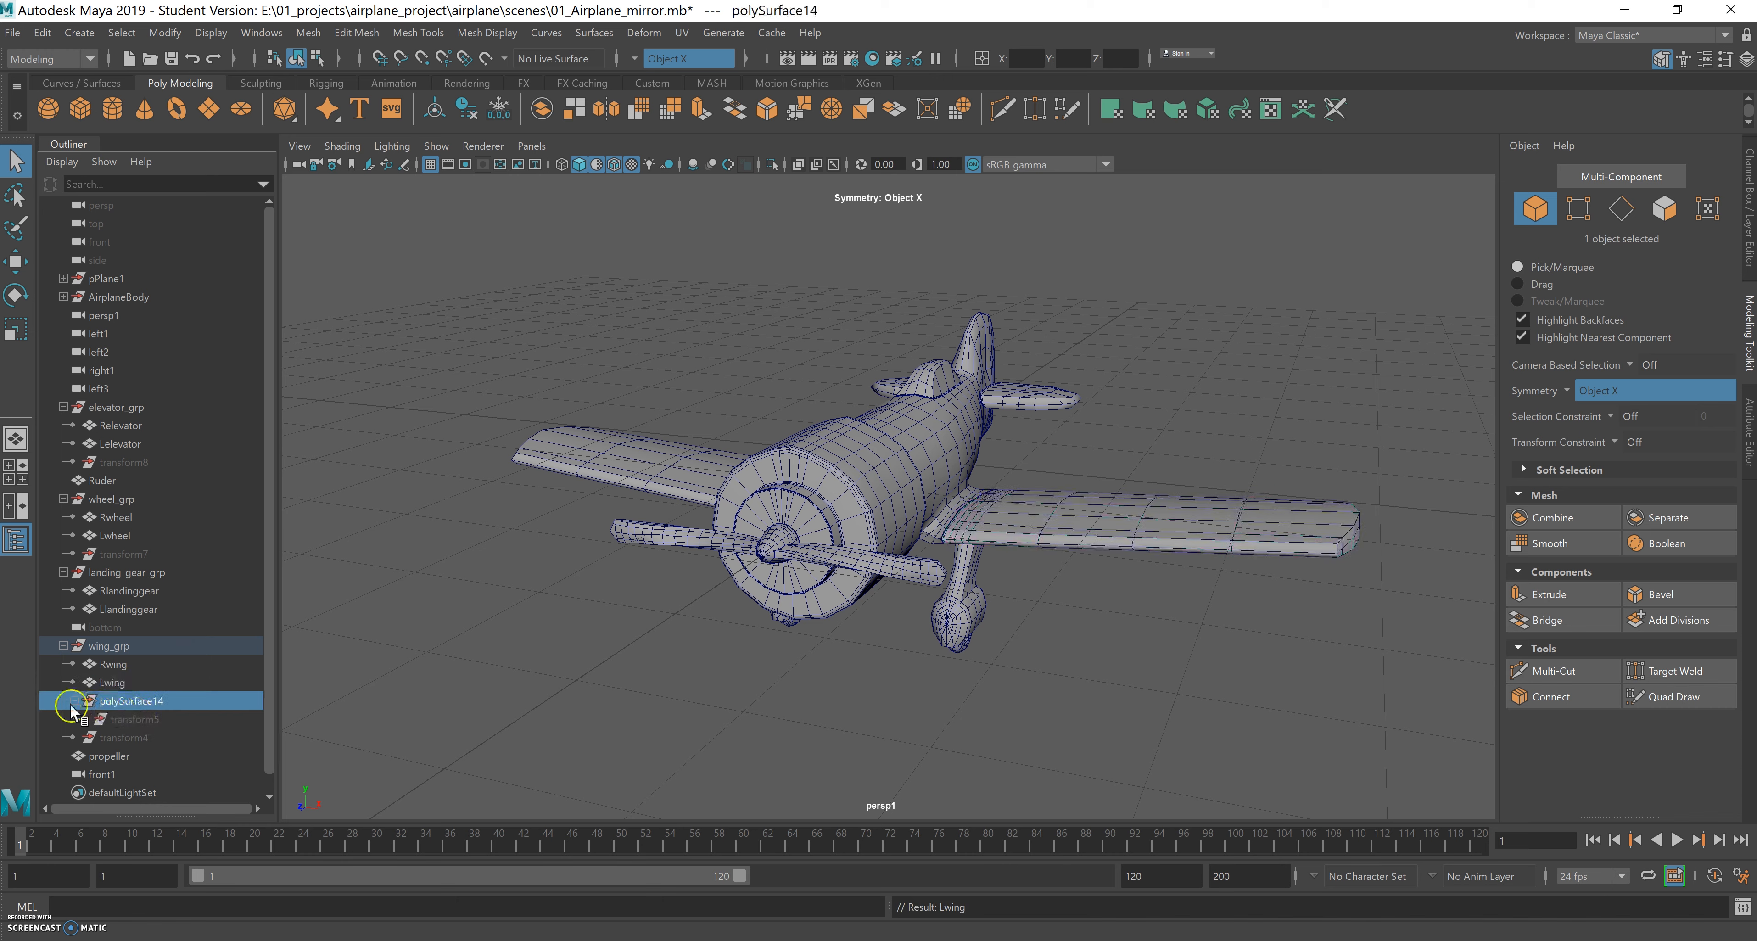
key("Delete")
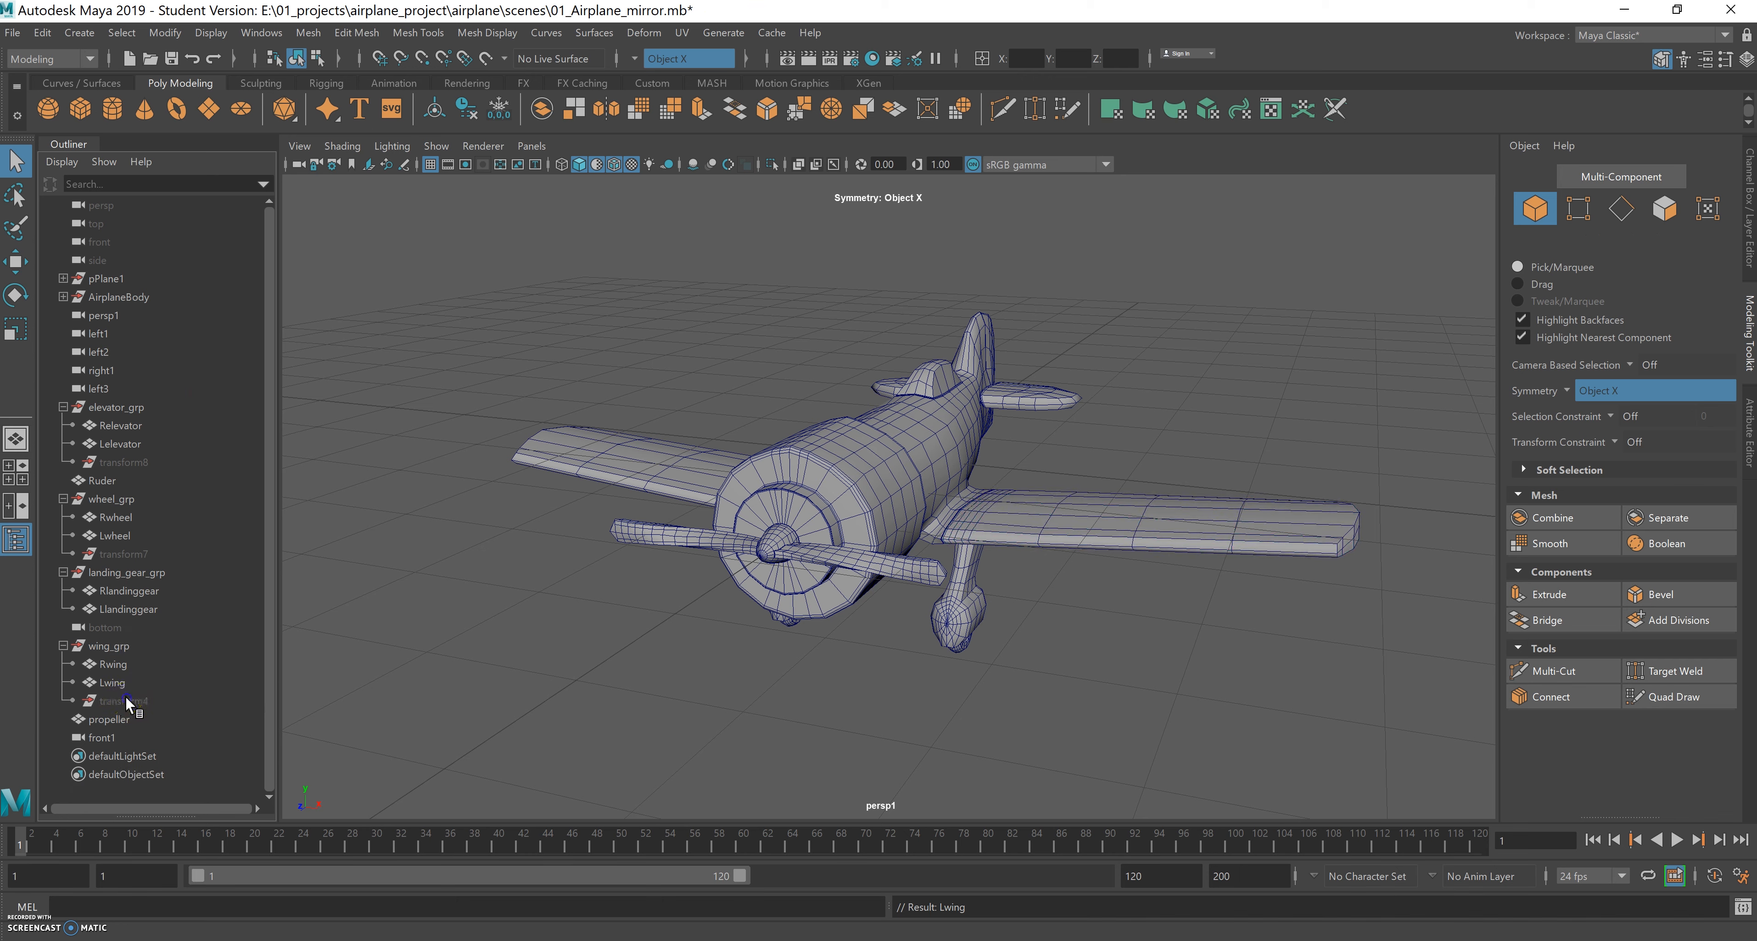
left_click(127, 702)
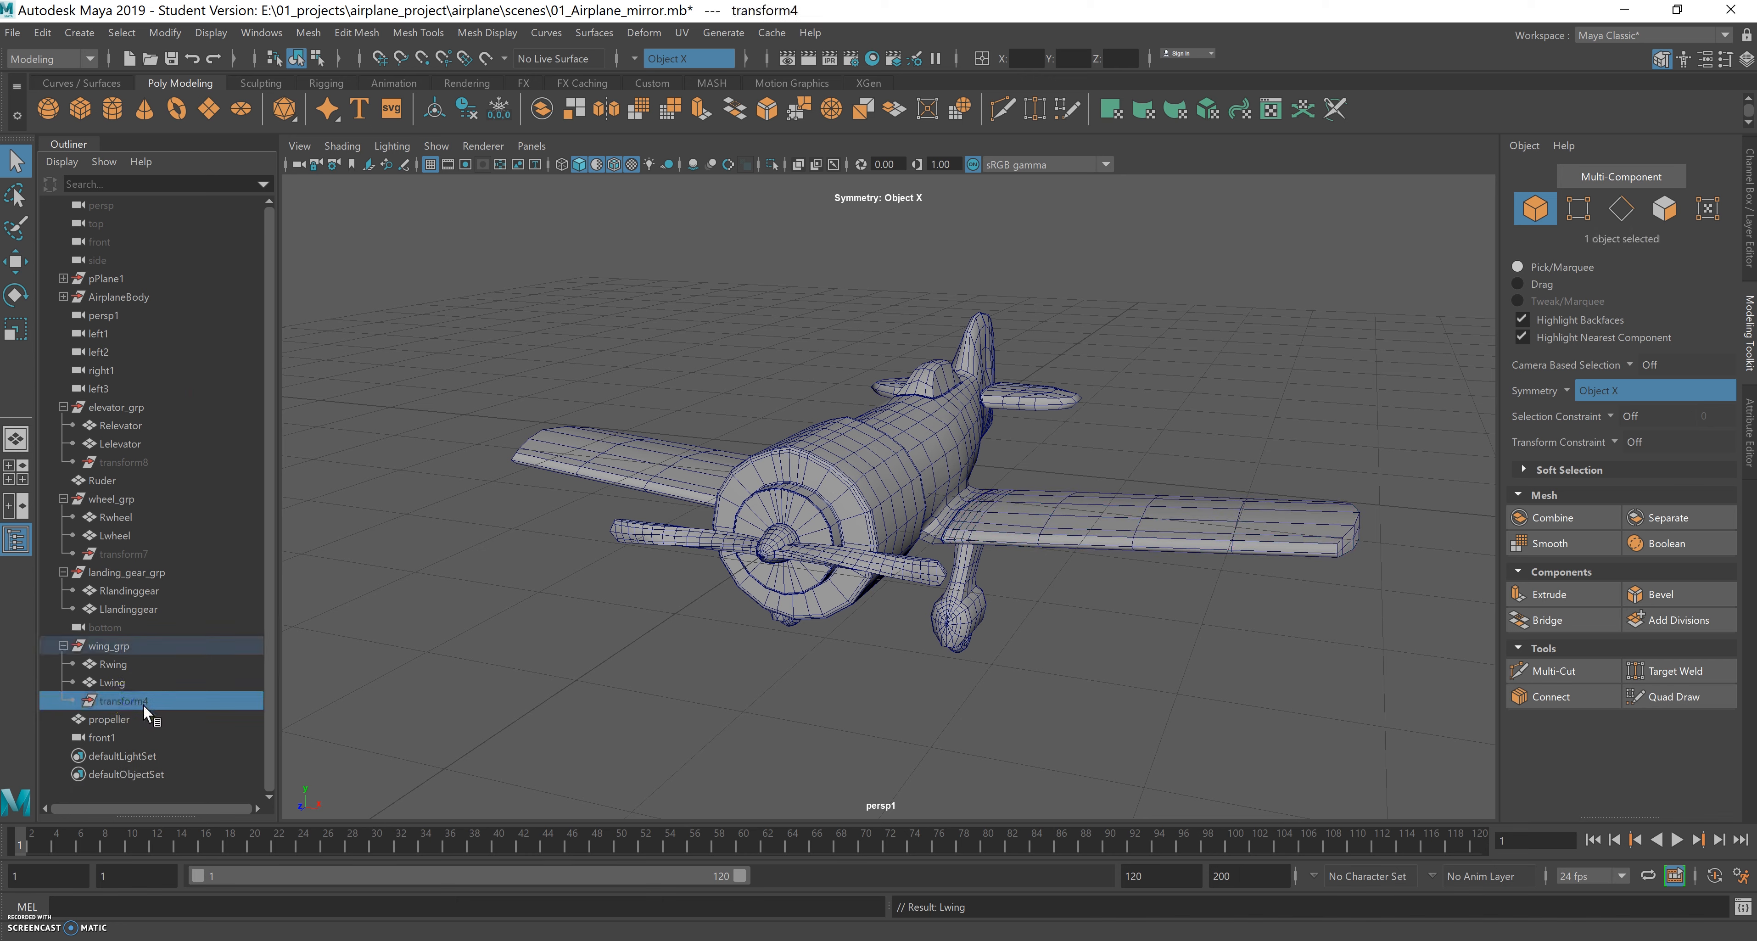
key("Delete")
Expand pPlane1 down through polySurface1 and polySurface3 in the Outliner to examine its nested nodes.
left_click(122, 701)
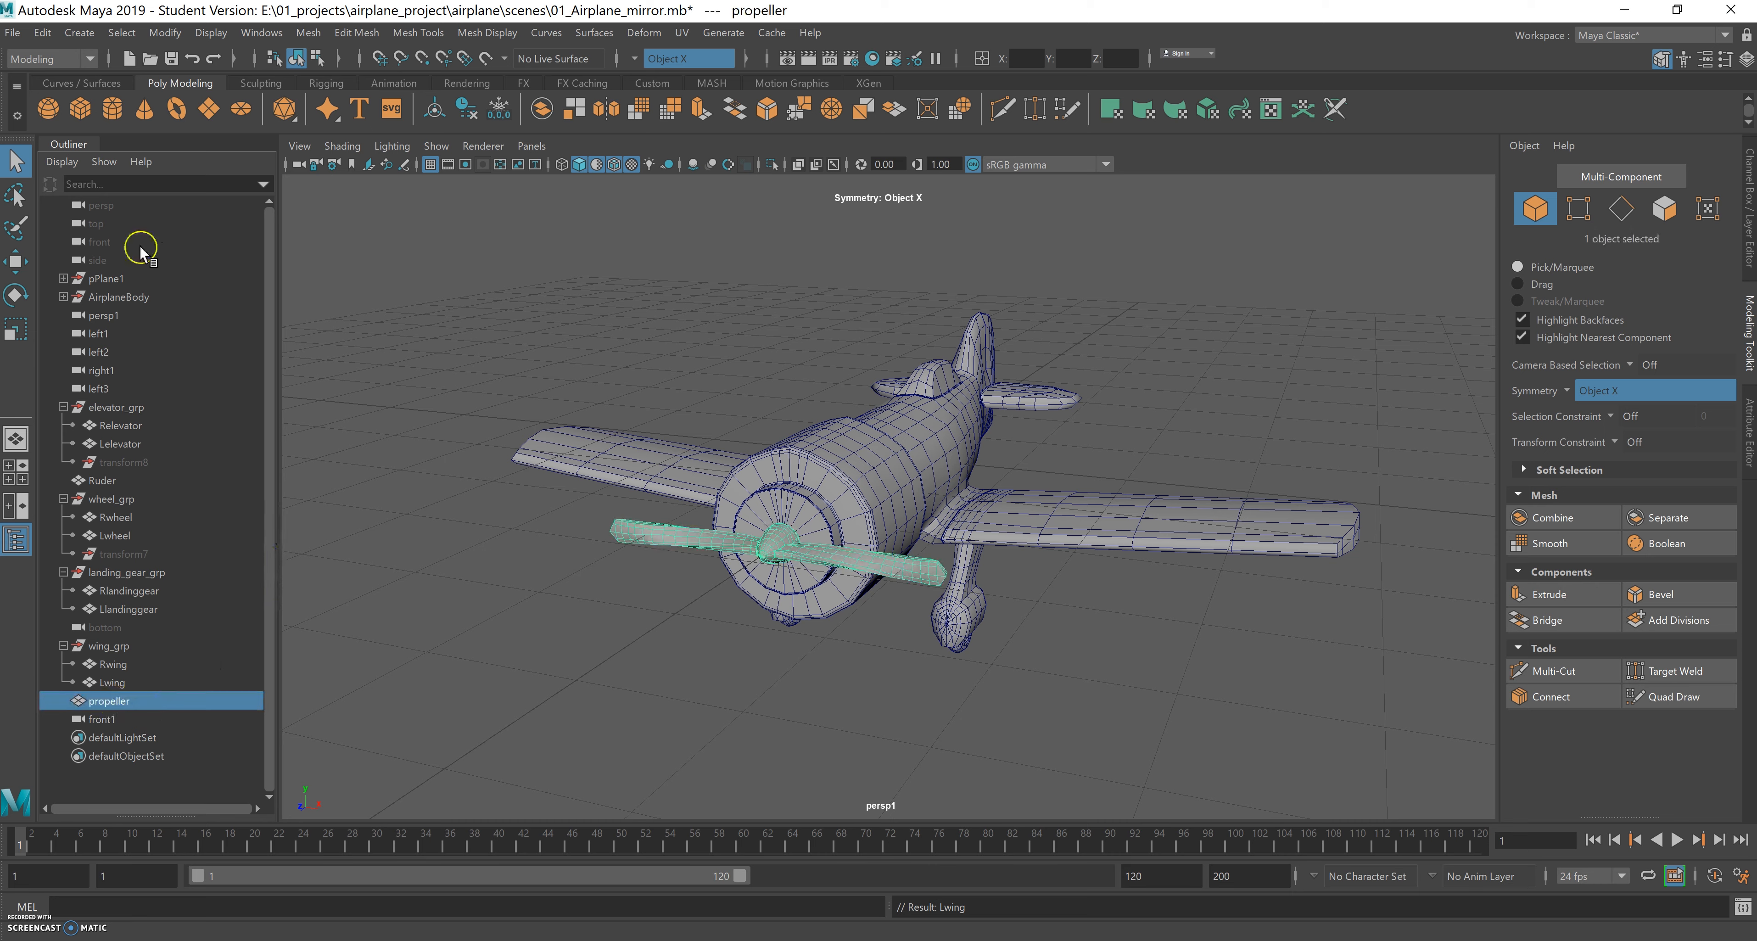
left_click(108, 279)
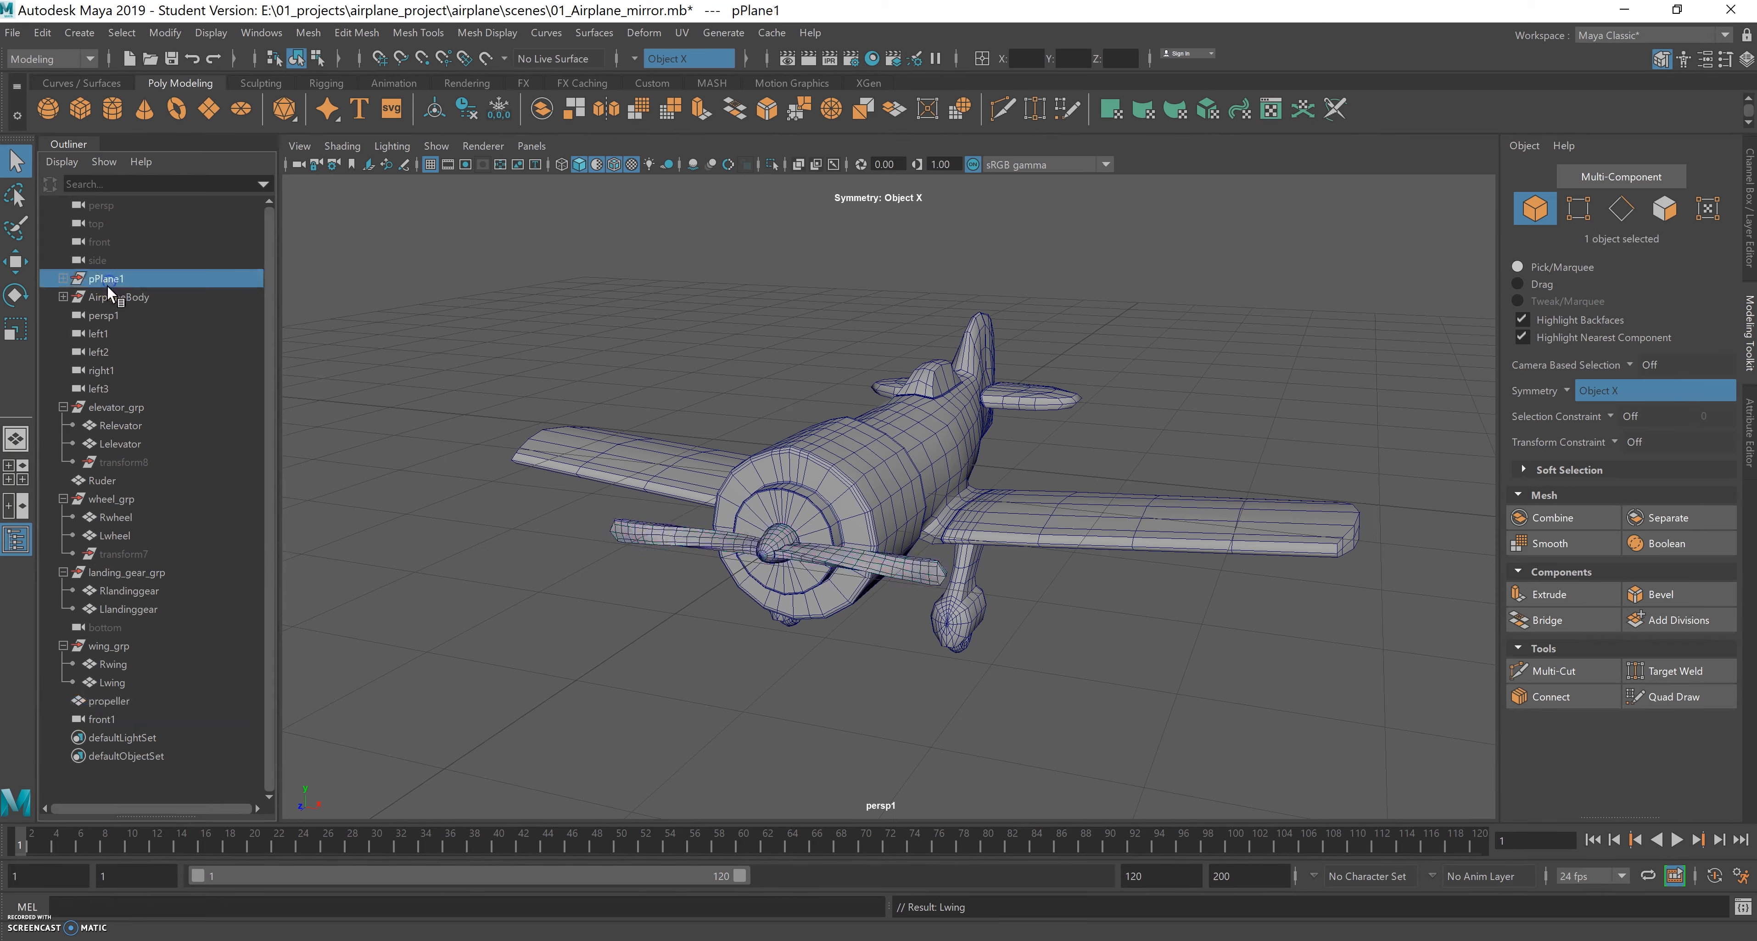
left_click(63, 278)
left_click(136, 296)
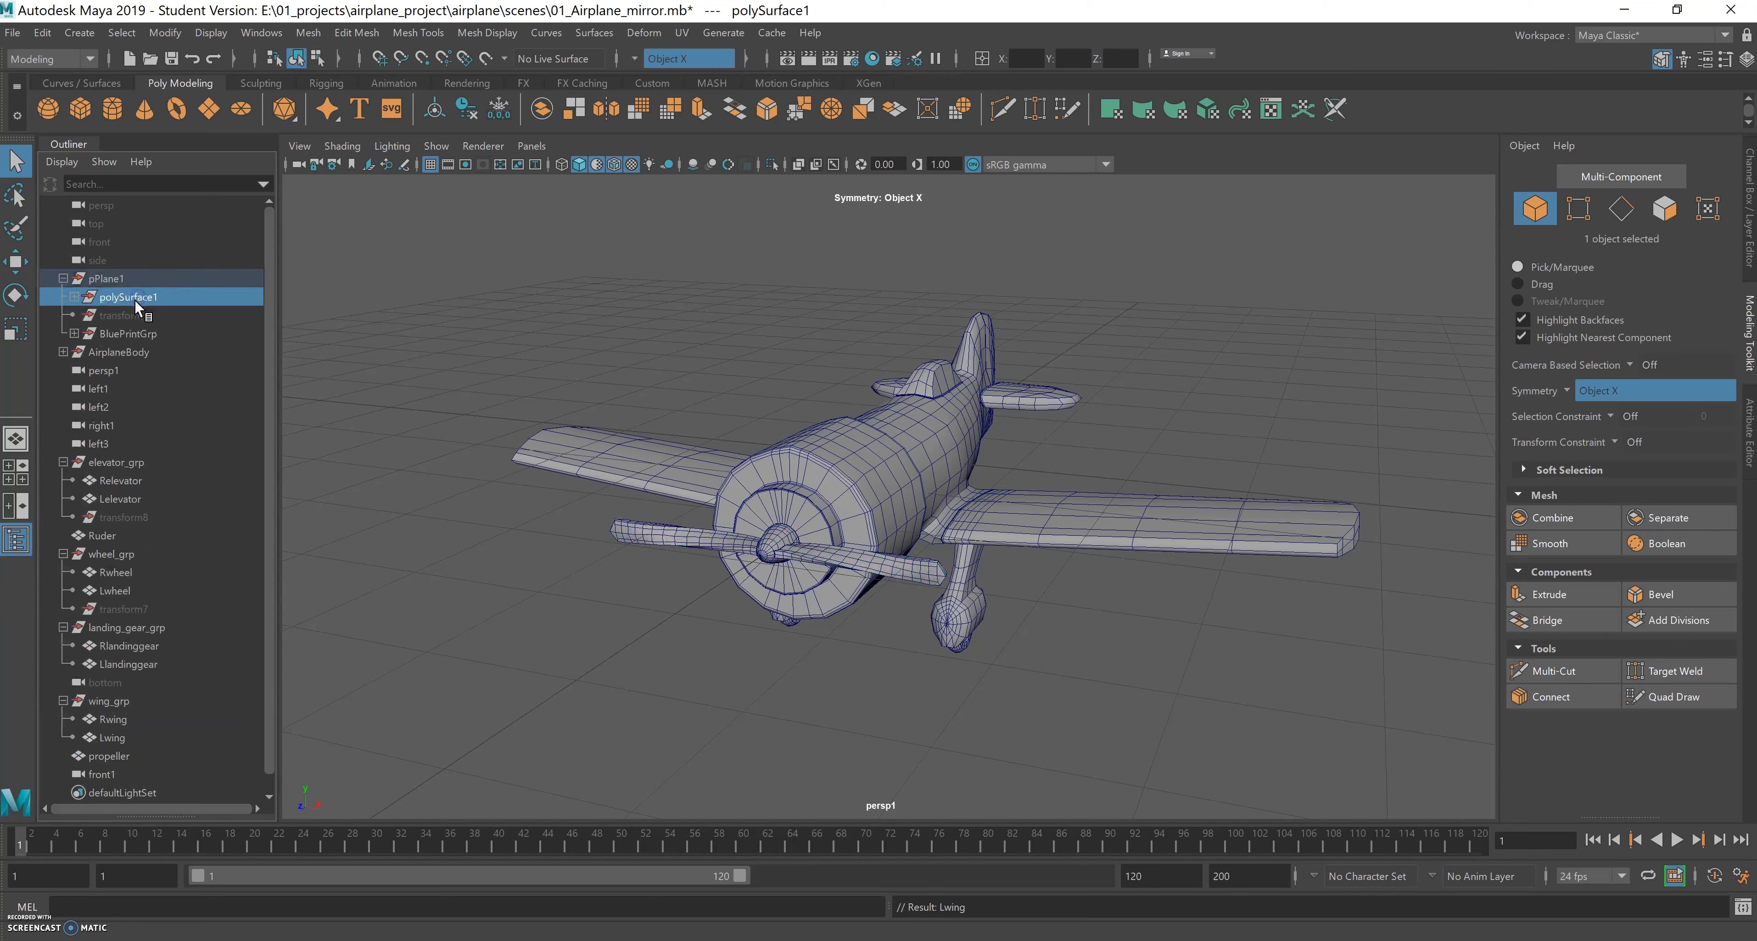
left_click(73, 297)
left_click(145, 315)
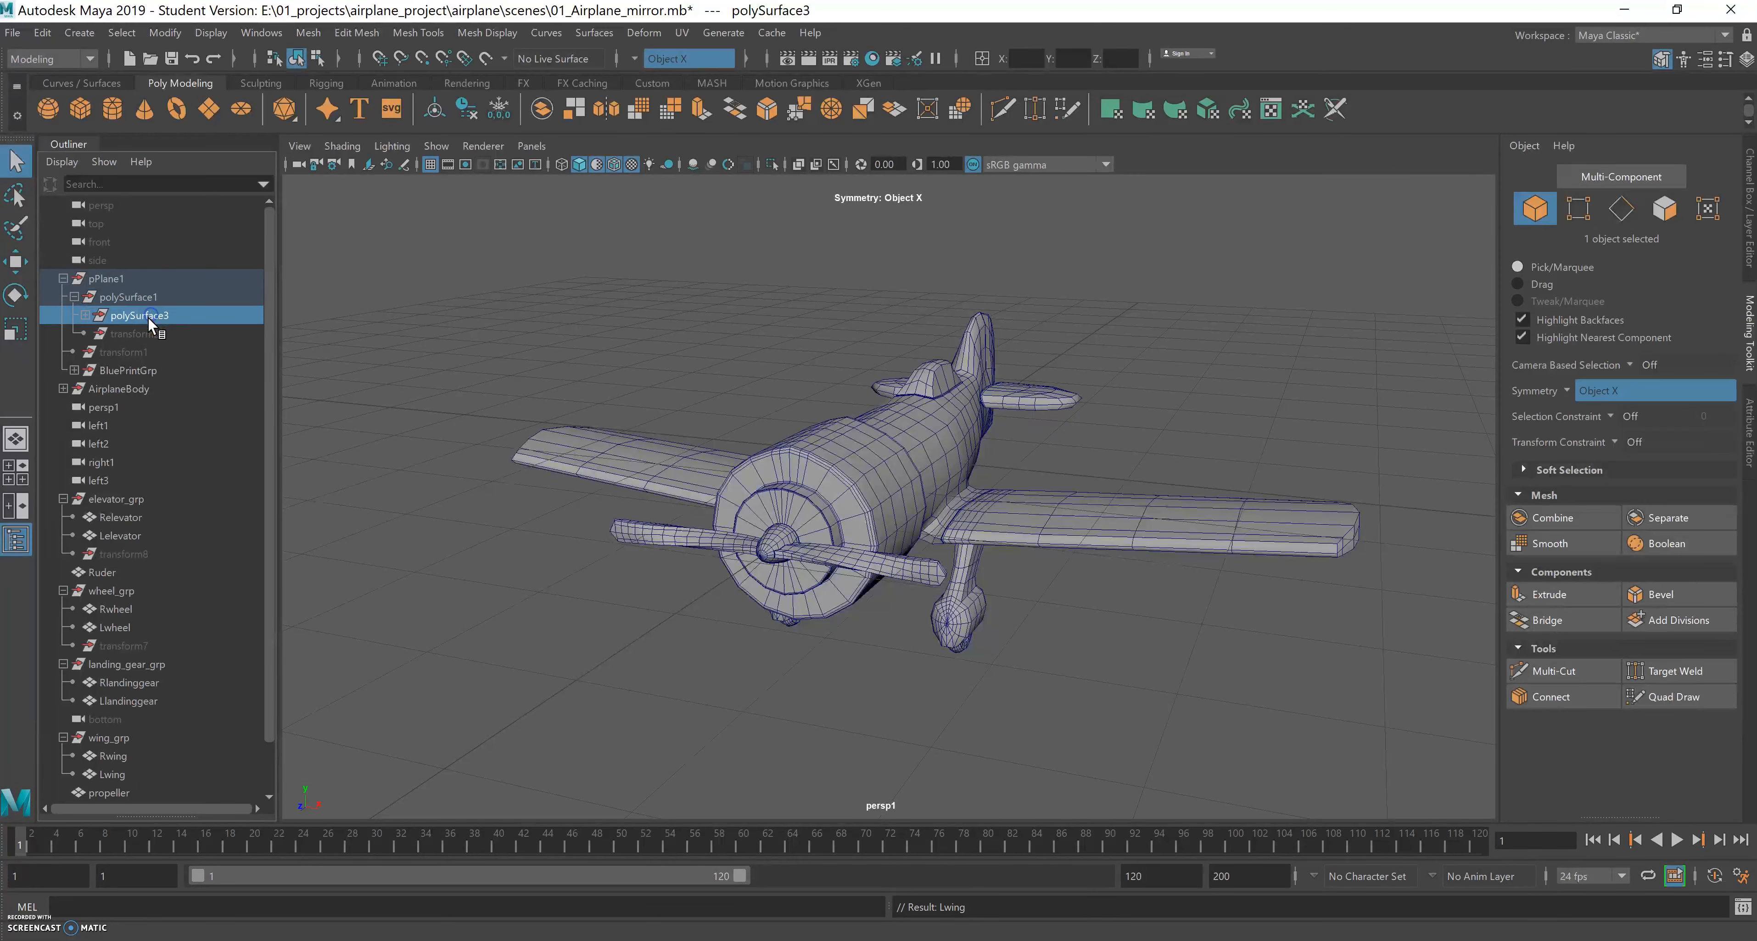
left_click(85, 315)
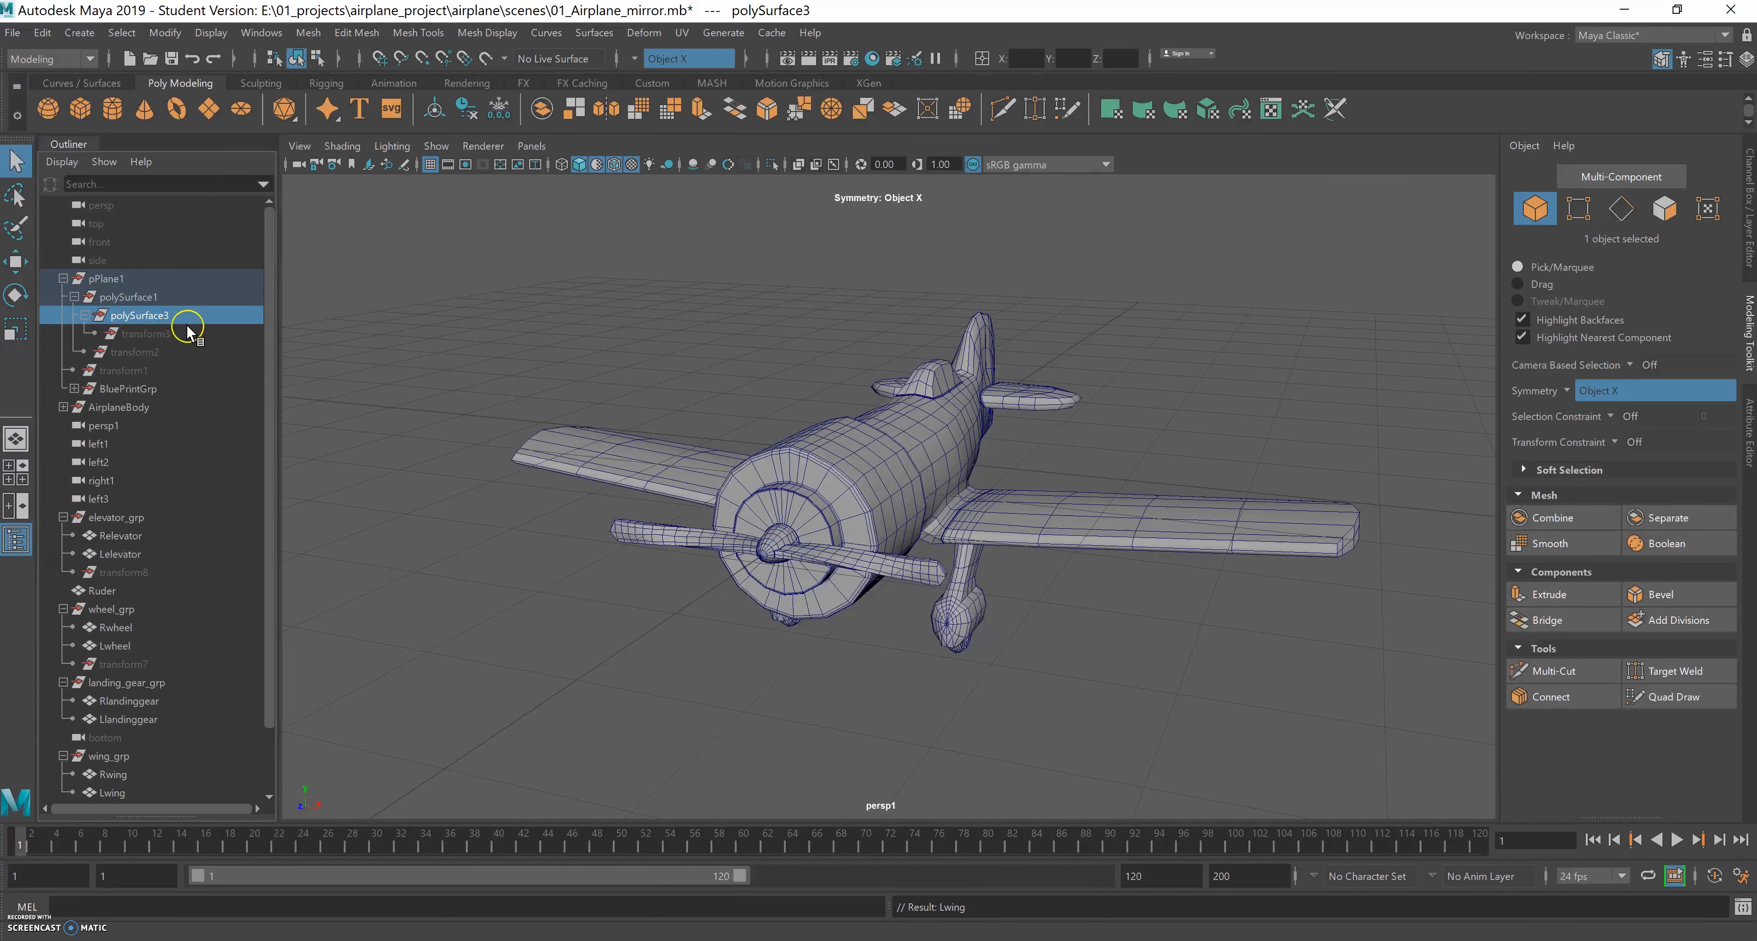
Frame polySurface3 in the viewport and inspect the airplane from several angles for any geometry belonging to that node.
left_click(142, 318)
key("f")
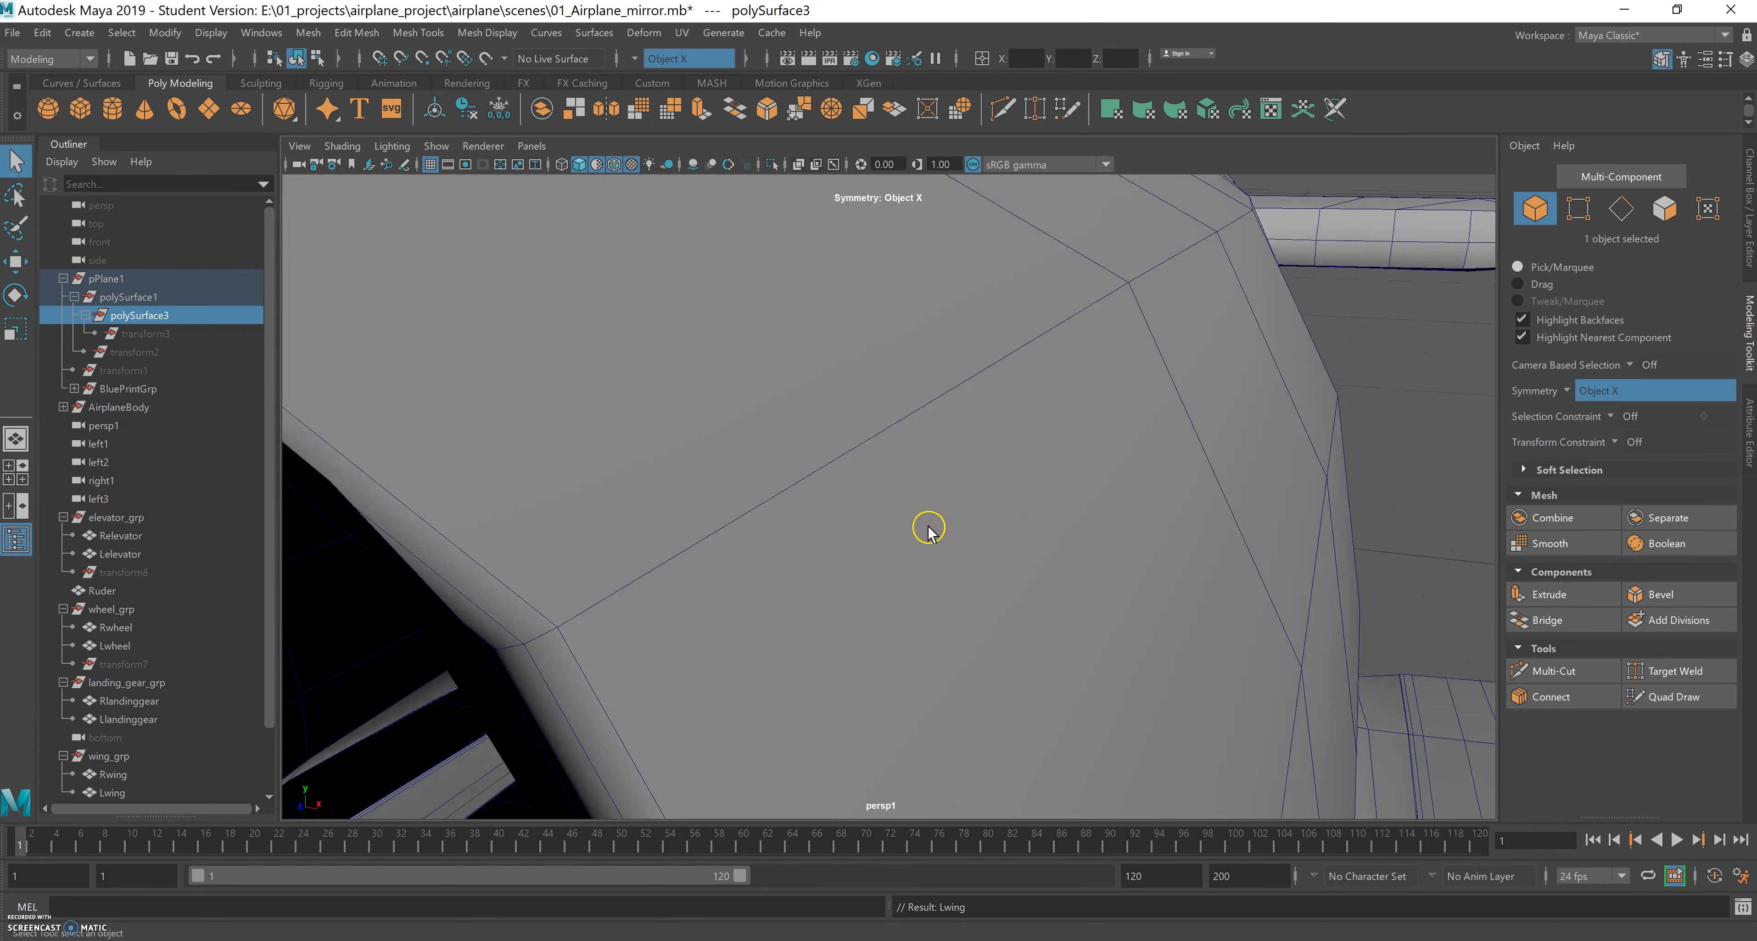
mouse_move(889, 535)
left_mouse_down("alt")
mouse_move(929, 522)
mouse_move(907, 522)
left_mouse_up("alt")
right_click_drag(948, 501, 718, 450, "alt")
right_click_drag(883, 446, 744, 477, "alt")
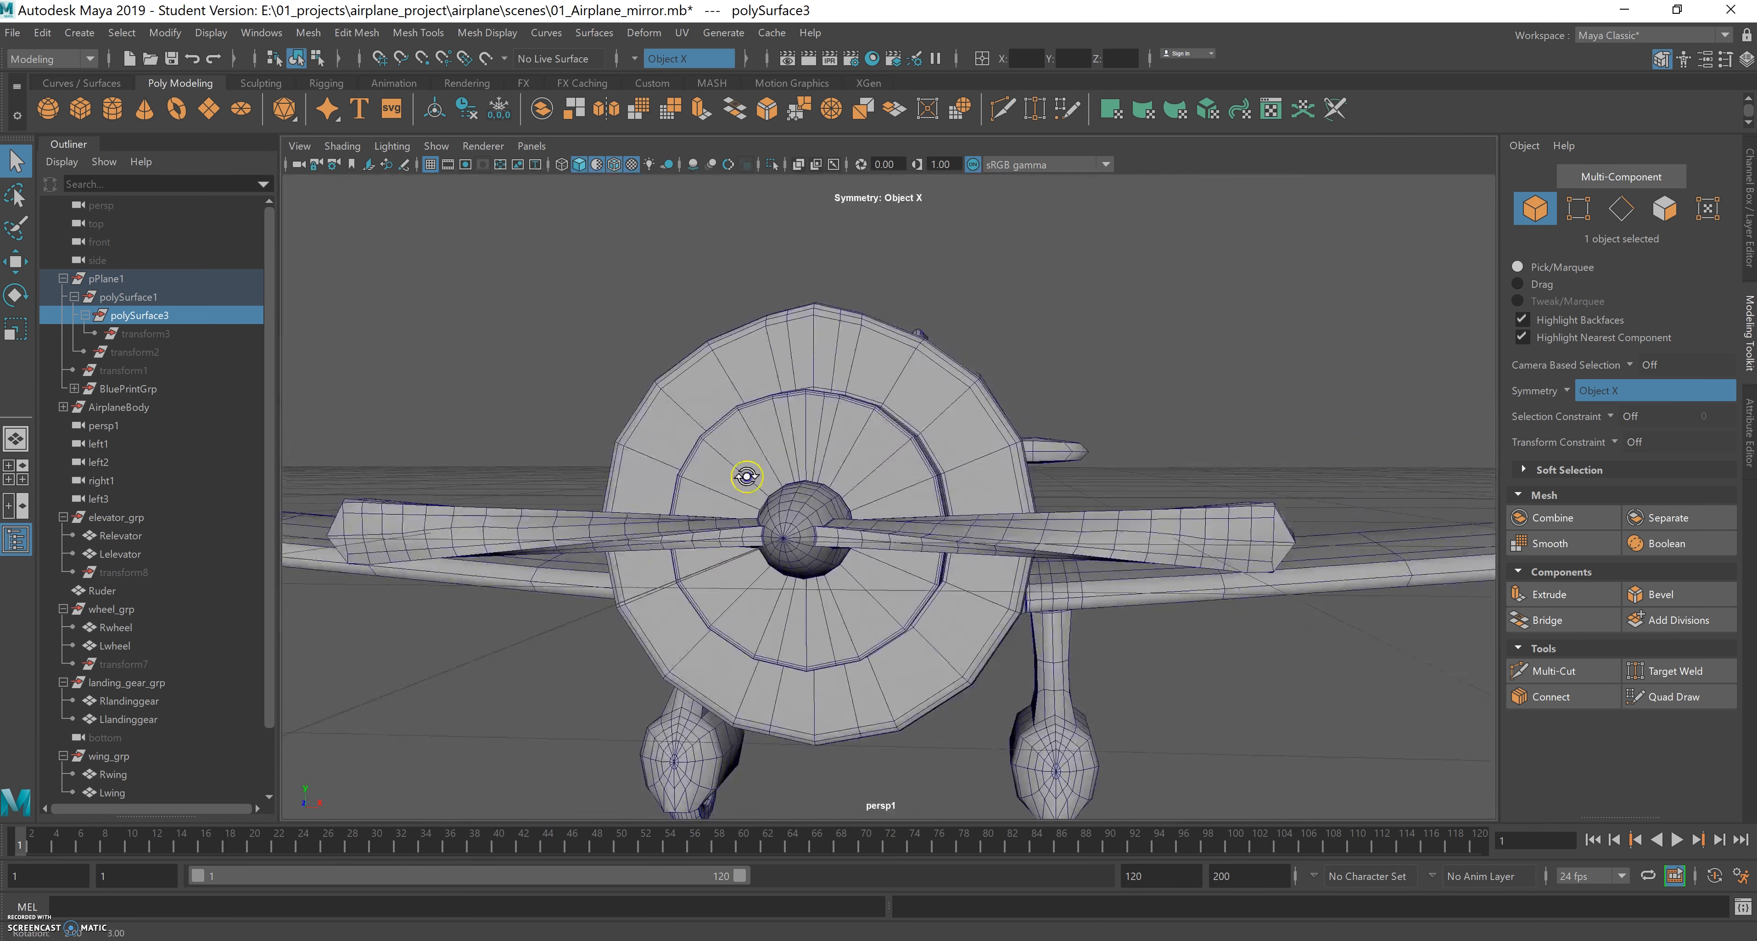
left_click_drag(825, 381, 724, 453, "alt")
right_click_drag(725, 454, 560, 387, "alt")
left_click_drag(559, 388, 688, 432, "alt")
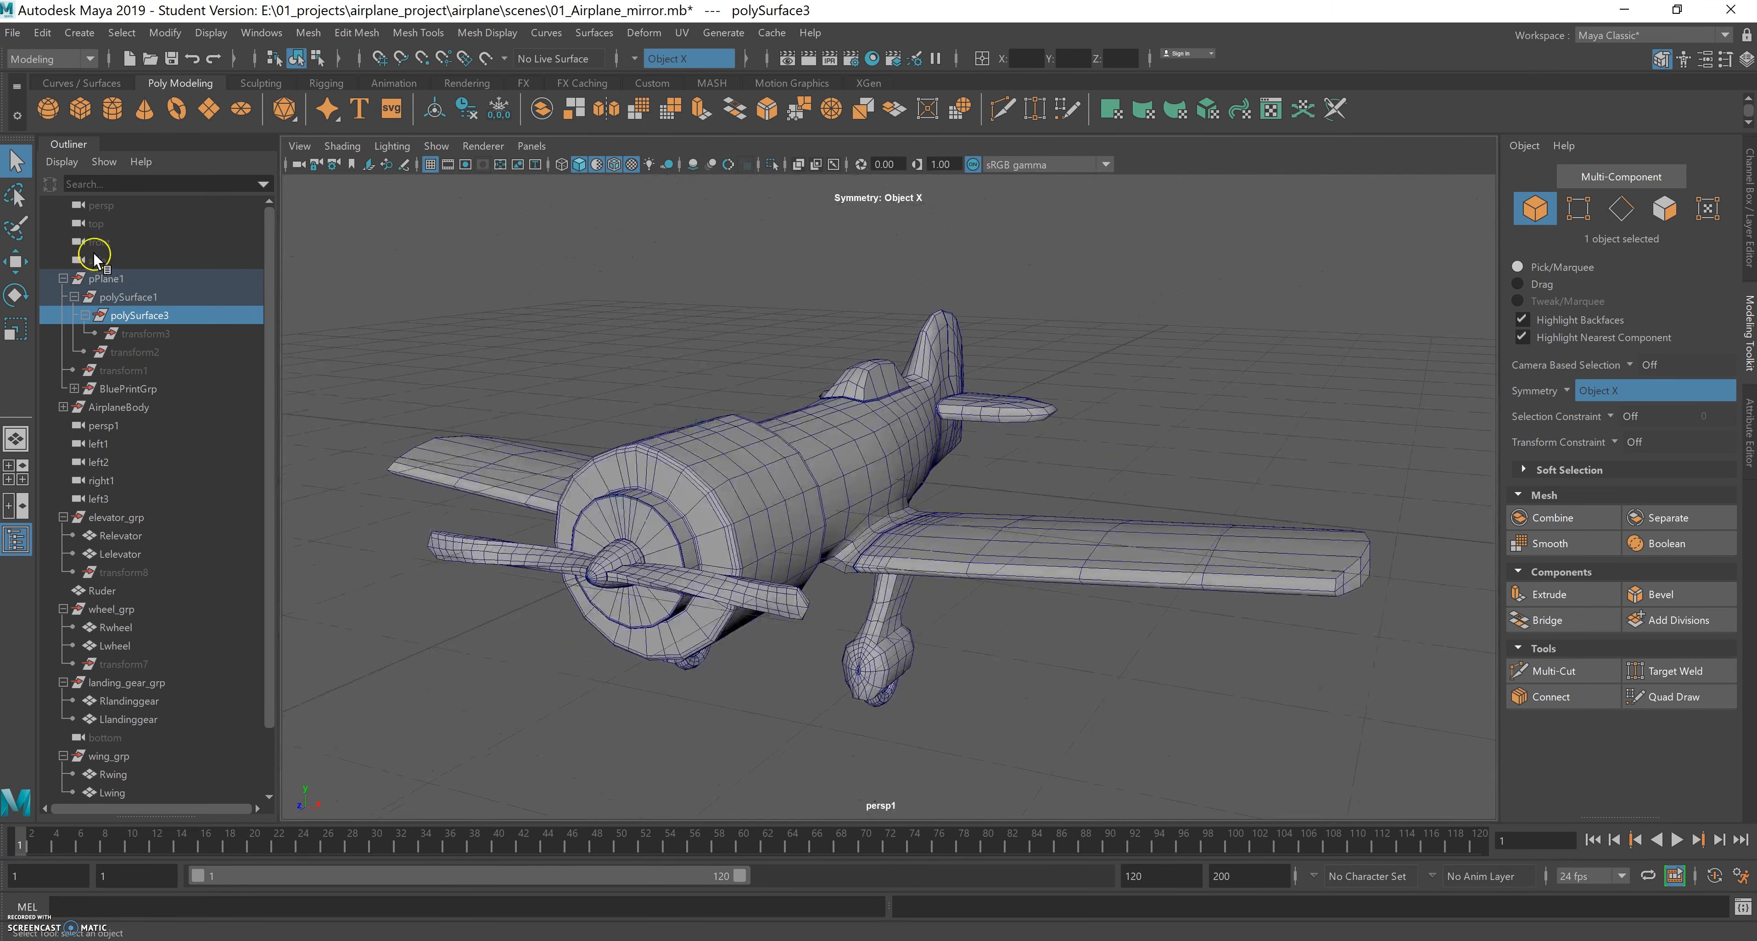
Collapse the pPlane1 hierarchy and delete the whole pPlane1 group from the scene.
left_click(66, 277)
left_click(107, 277)
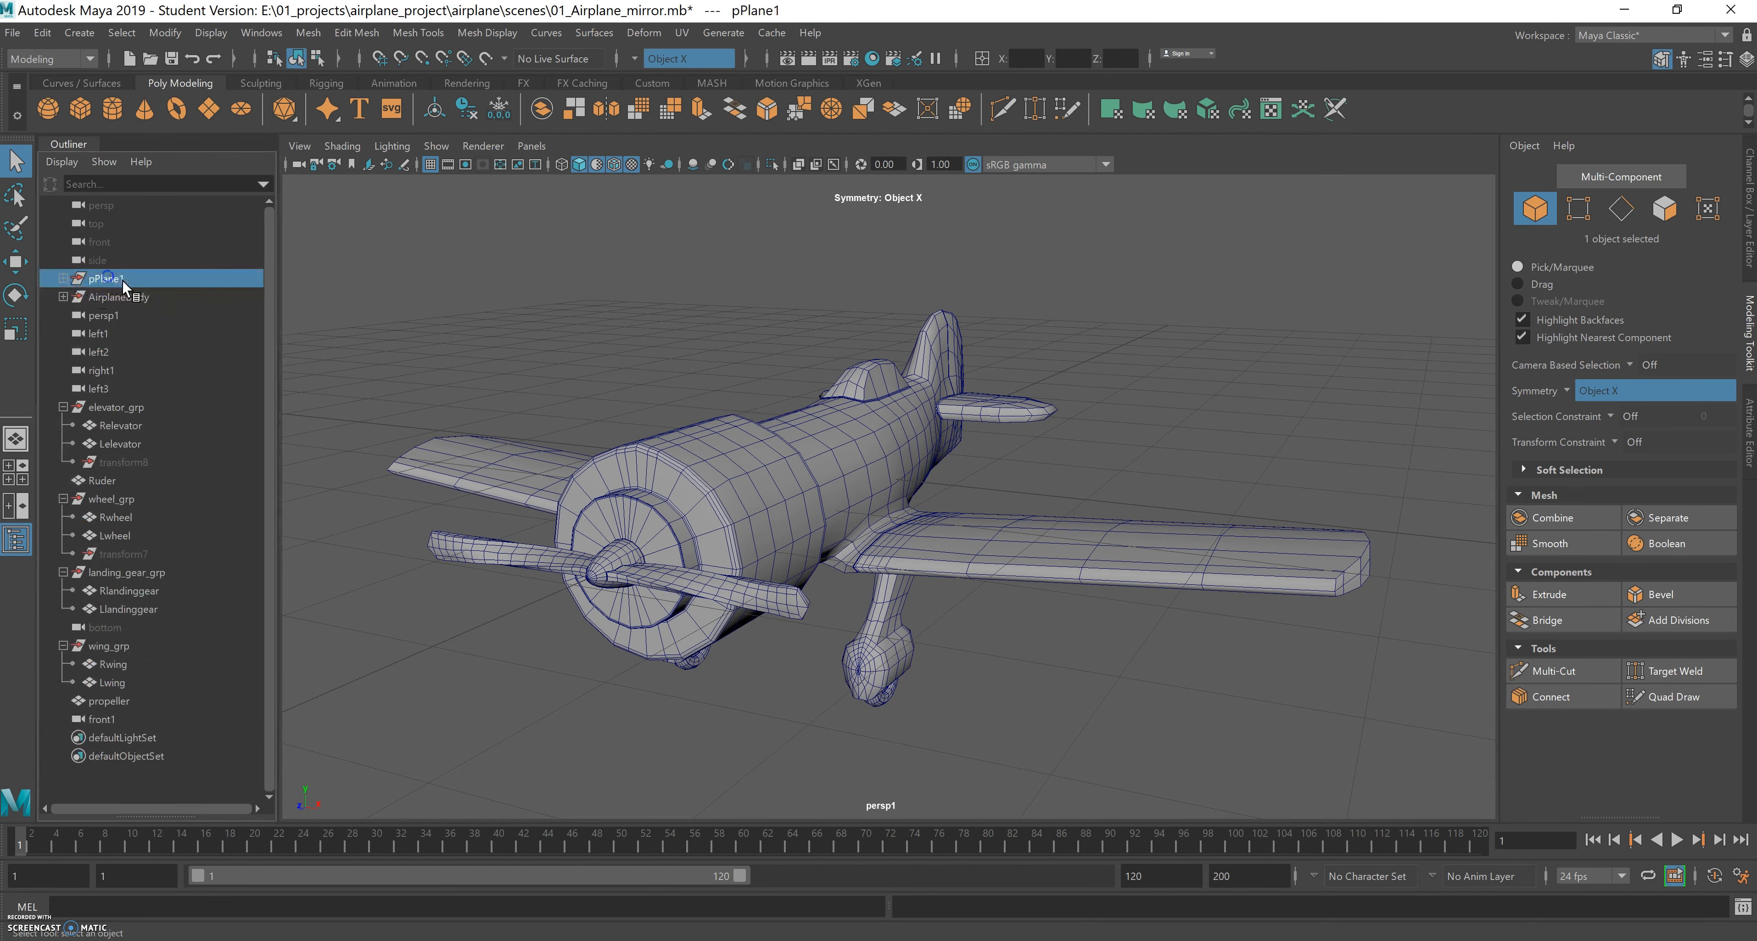
key("Delete")
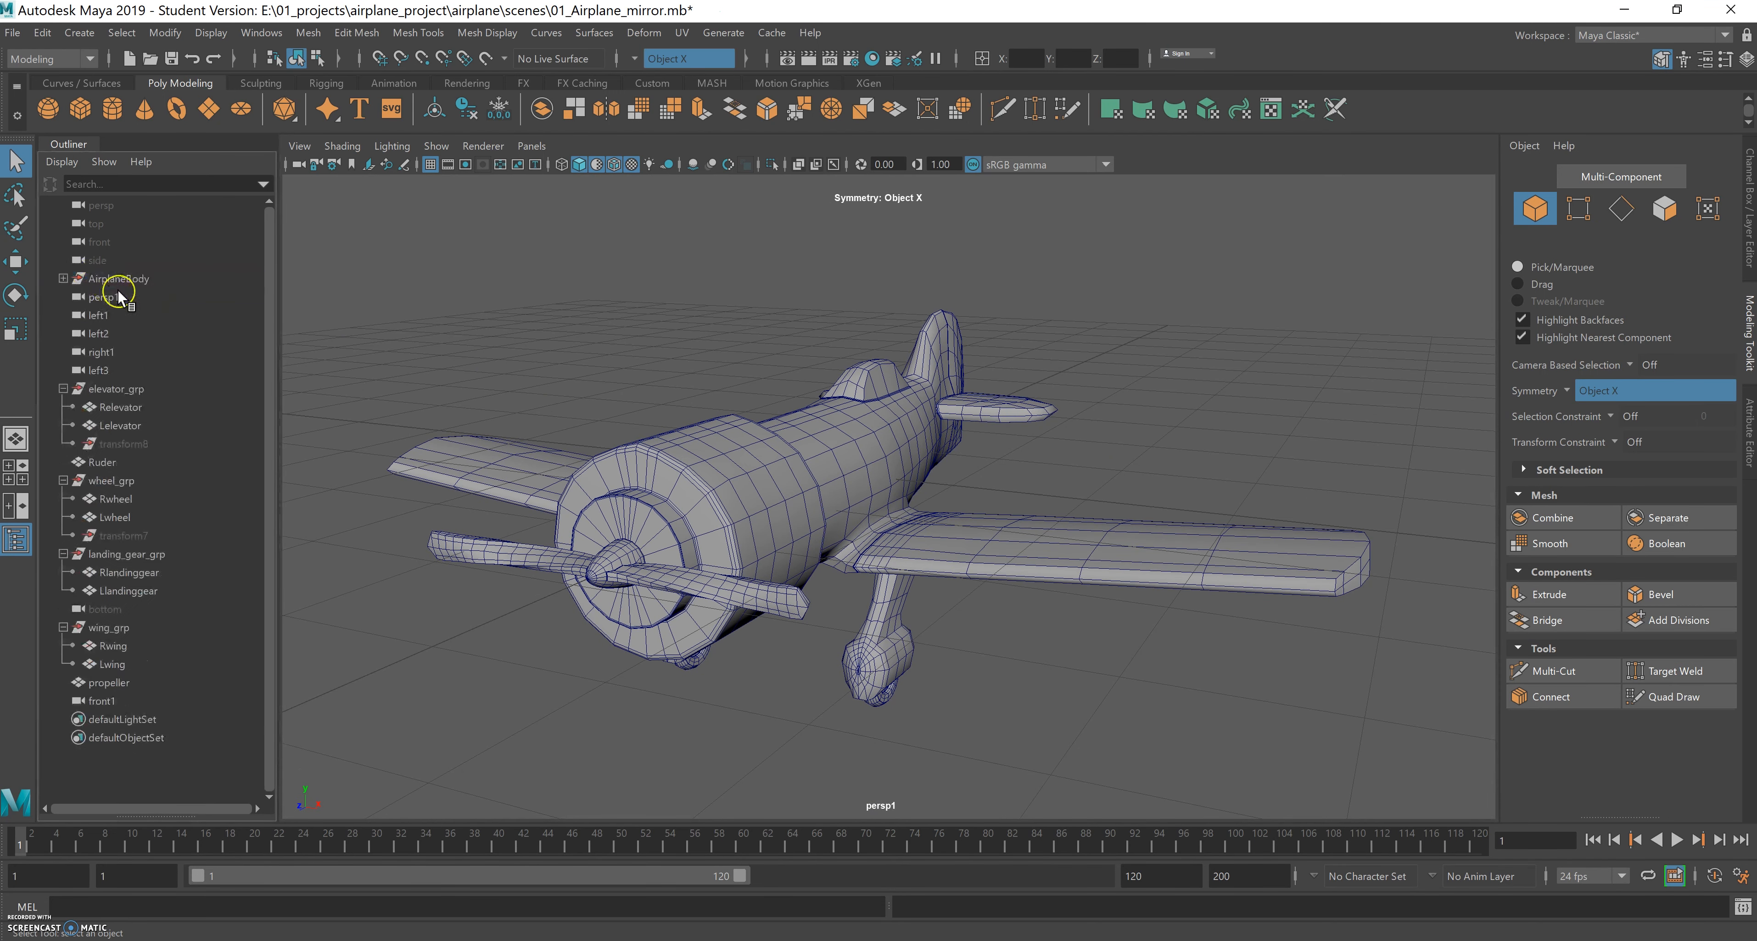
mouse_move(707, 483)
left_mouse_down("alt")
mouse_move(784, 471)
mouse_move(724, 500)
left_mouse_up("alt")
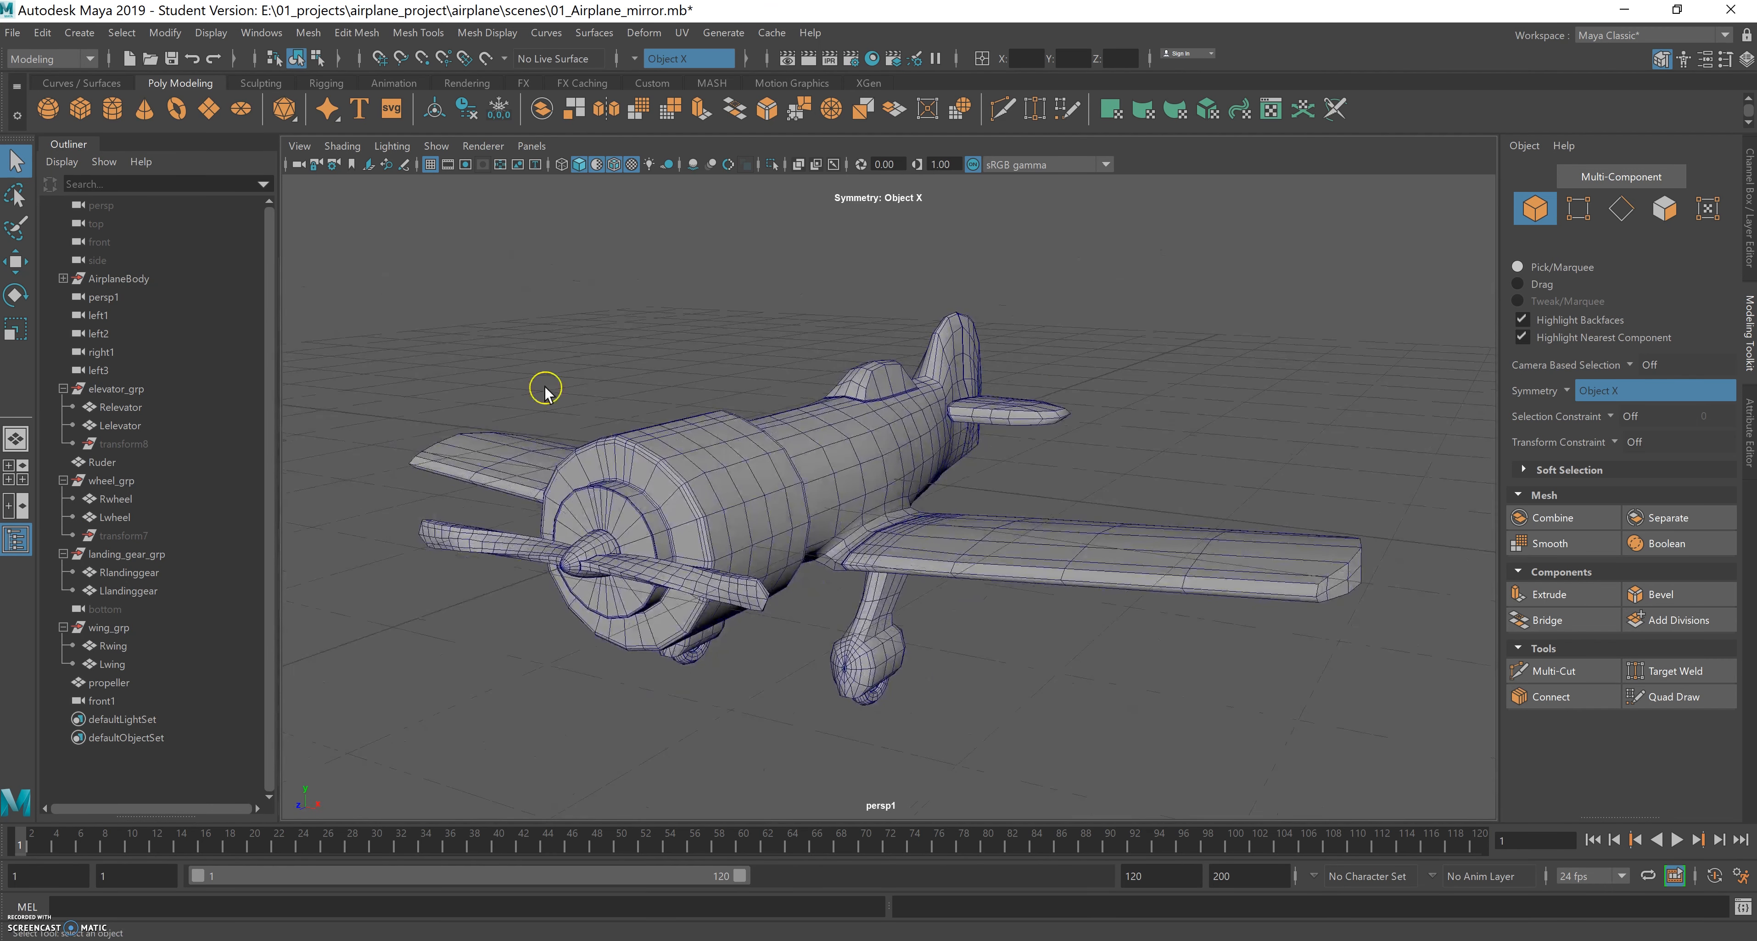
Show the Channel Box and collapse elevator_grp, wheel_grp, landing_gear_grp and wing_grp in the Outliner.
left_click(1743, 196)
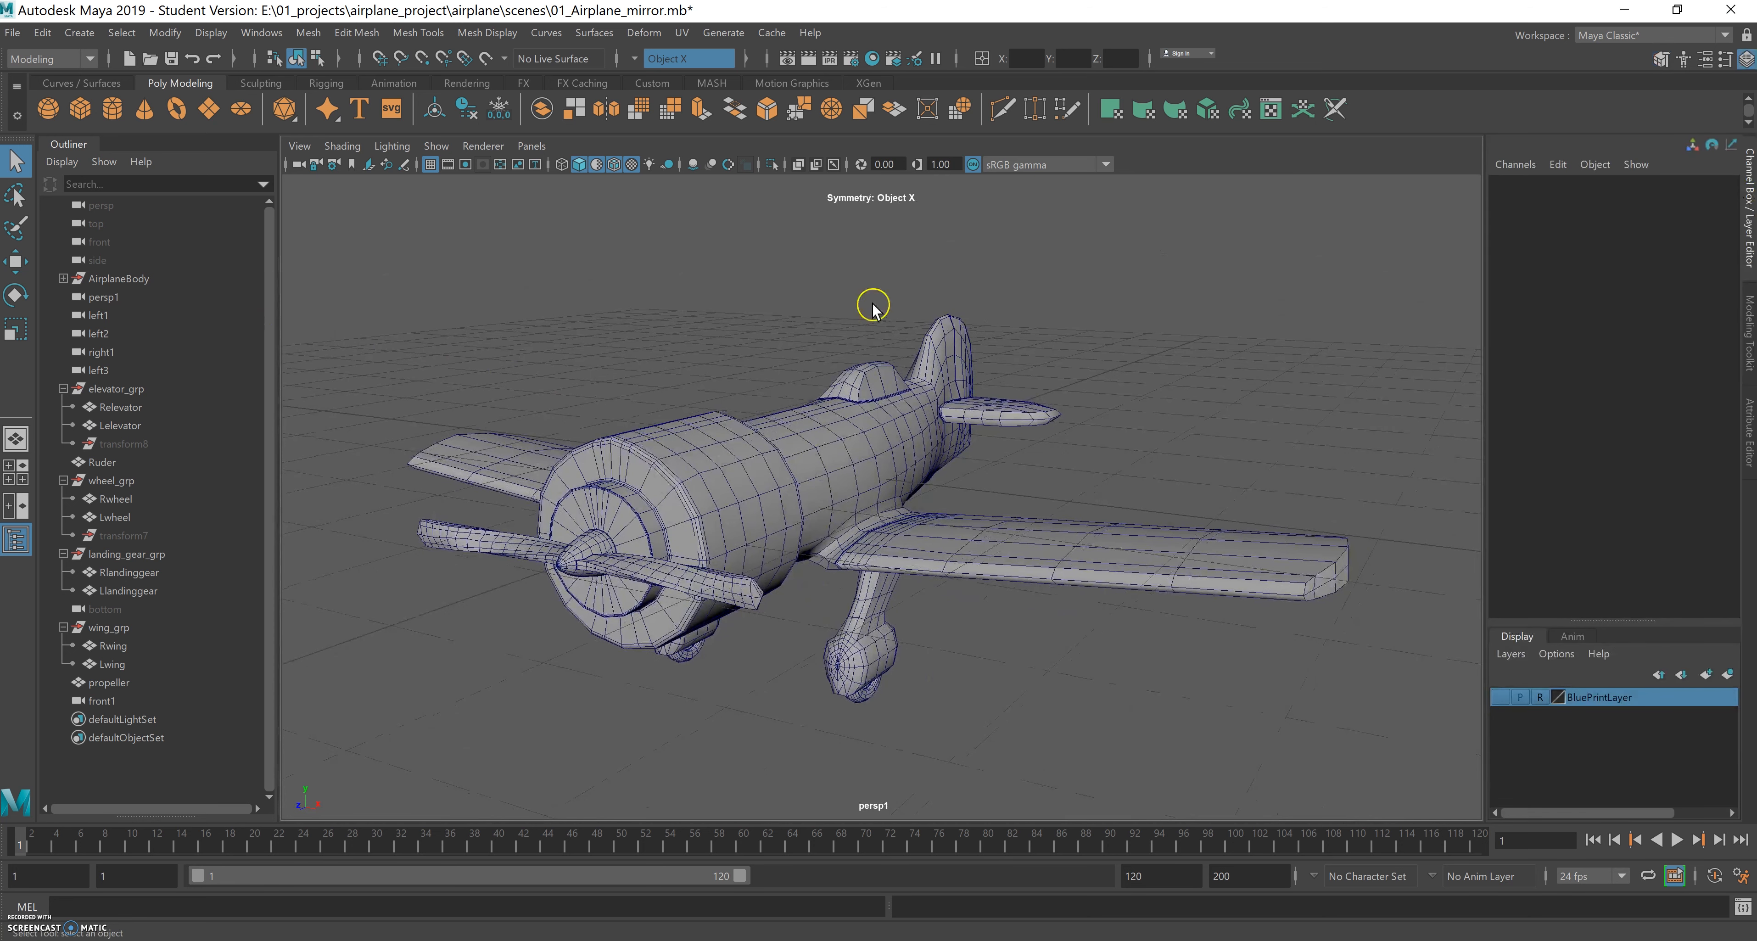
left_click(126, 279)
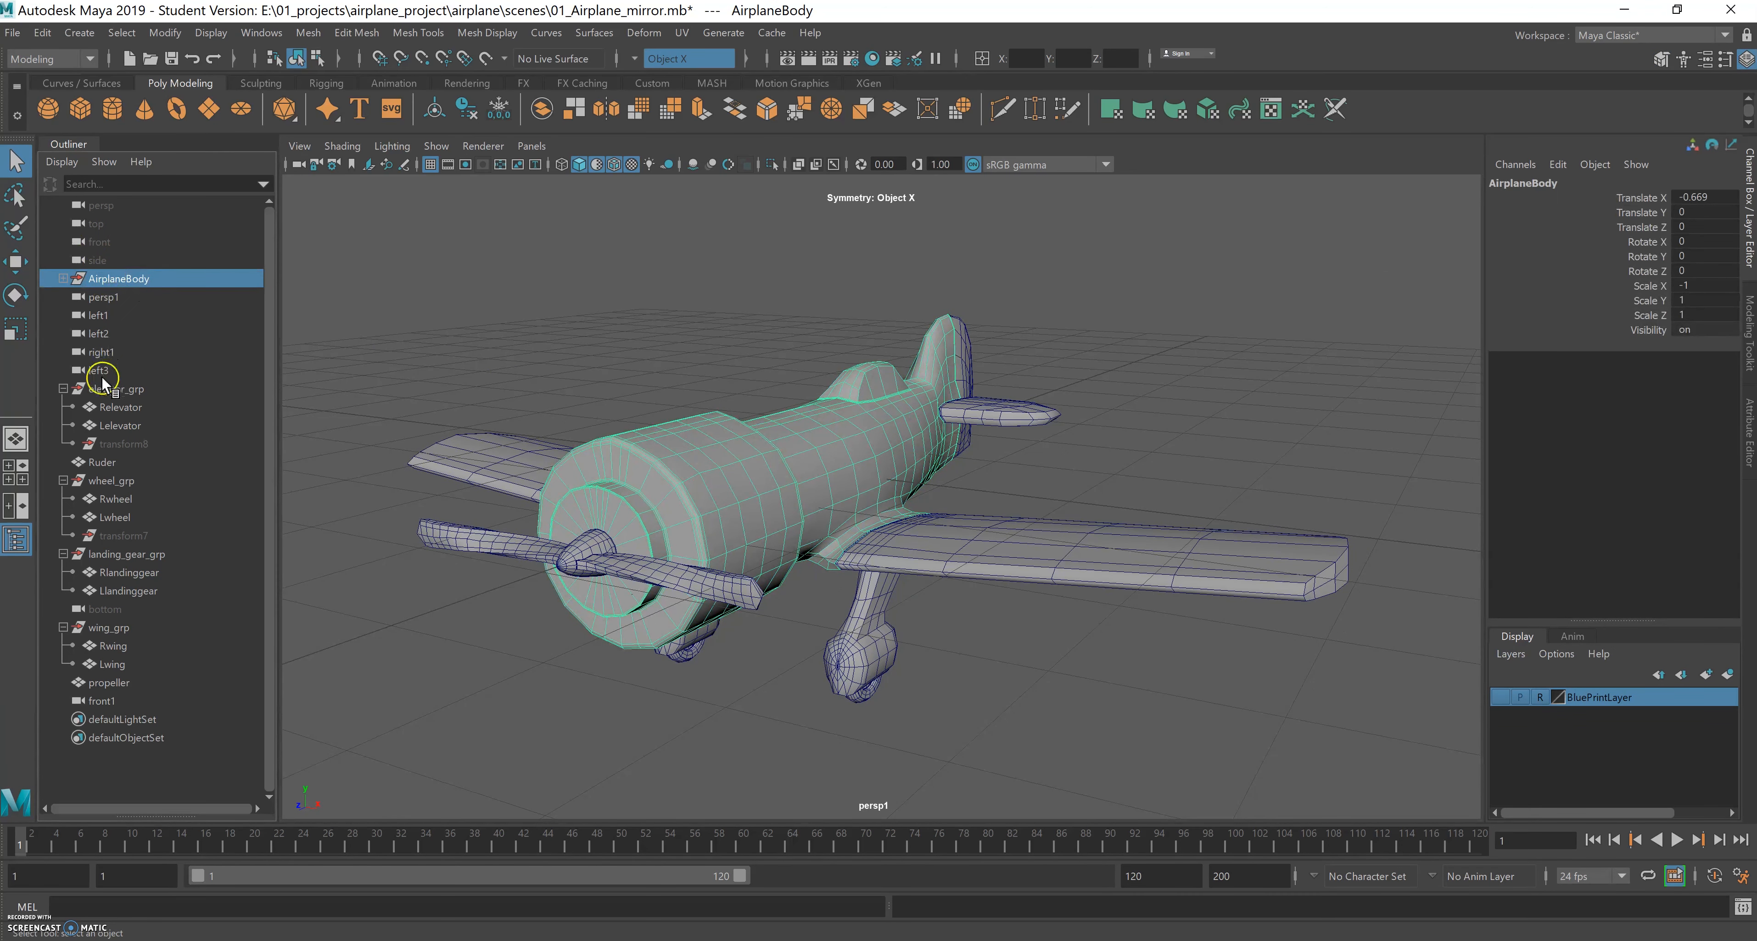
left_click(62, 389)
left_click(62, 425)
left_click(63, 444)
left_click(63, 480)
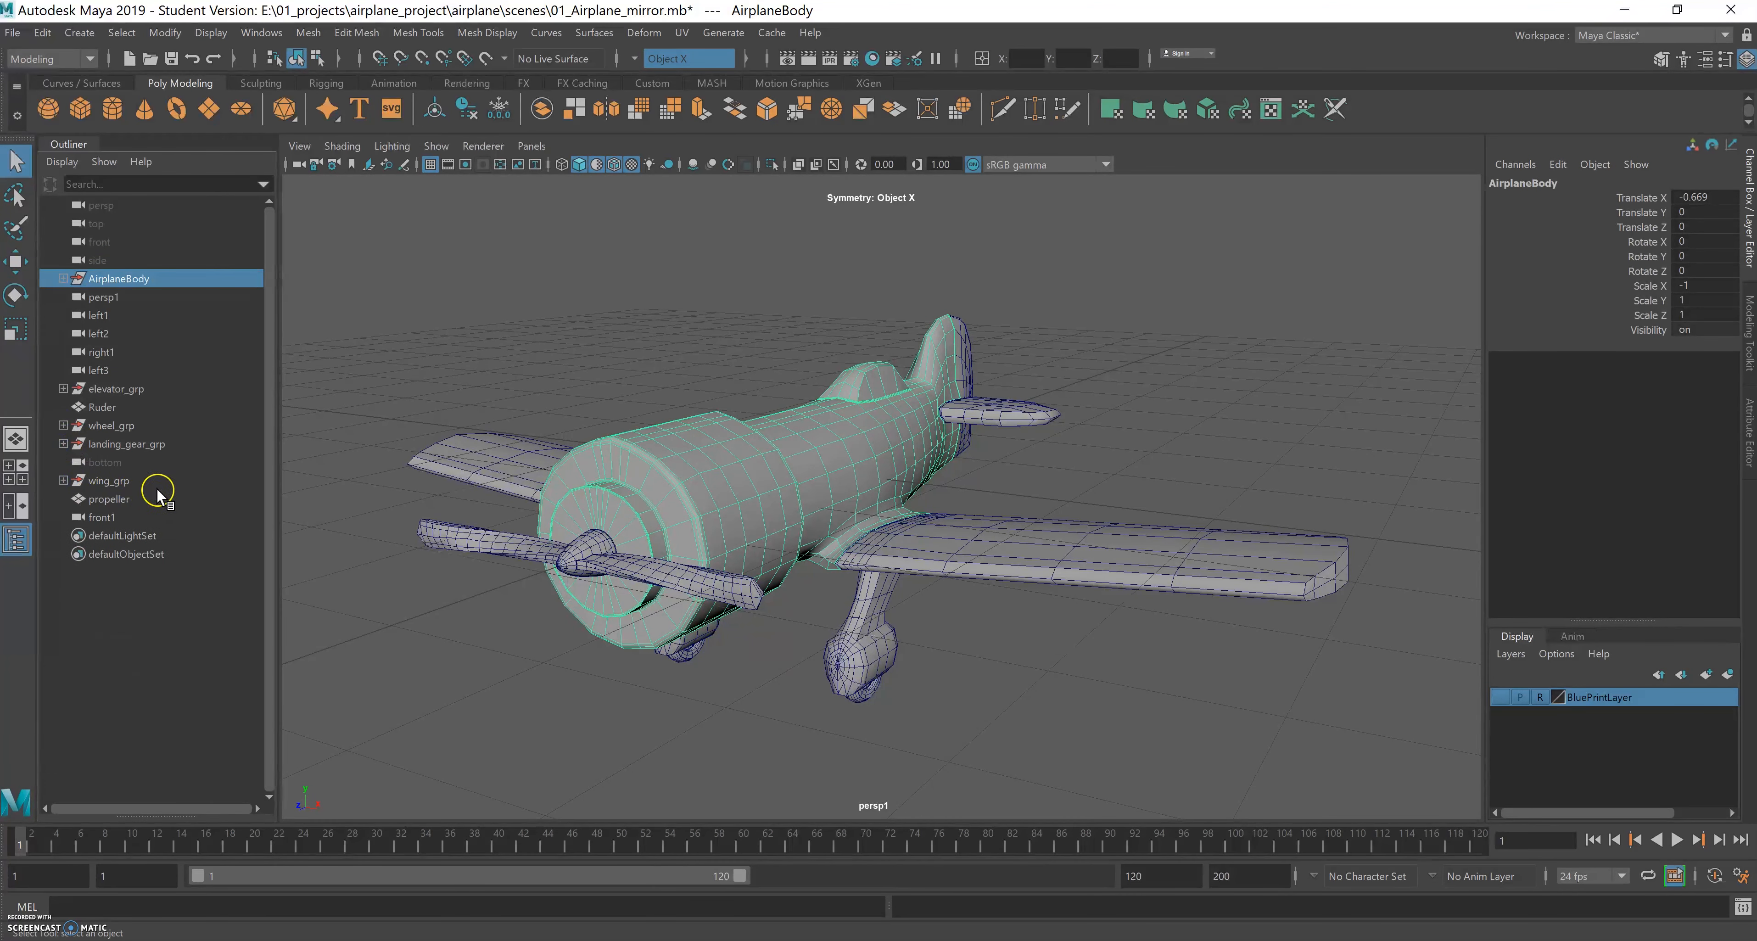
Group AirplaneBody, elevator_grp, Ruder, wheel_grp, landing_gear_grp, wing_grp and propeller together under one new parent group.
left_click(116, 390, "shift")
left_click(119, 278)
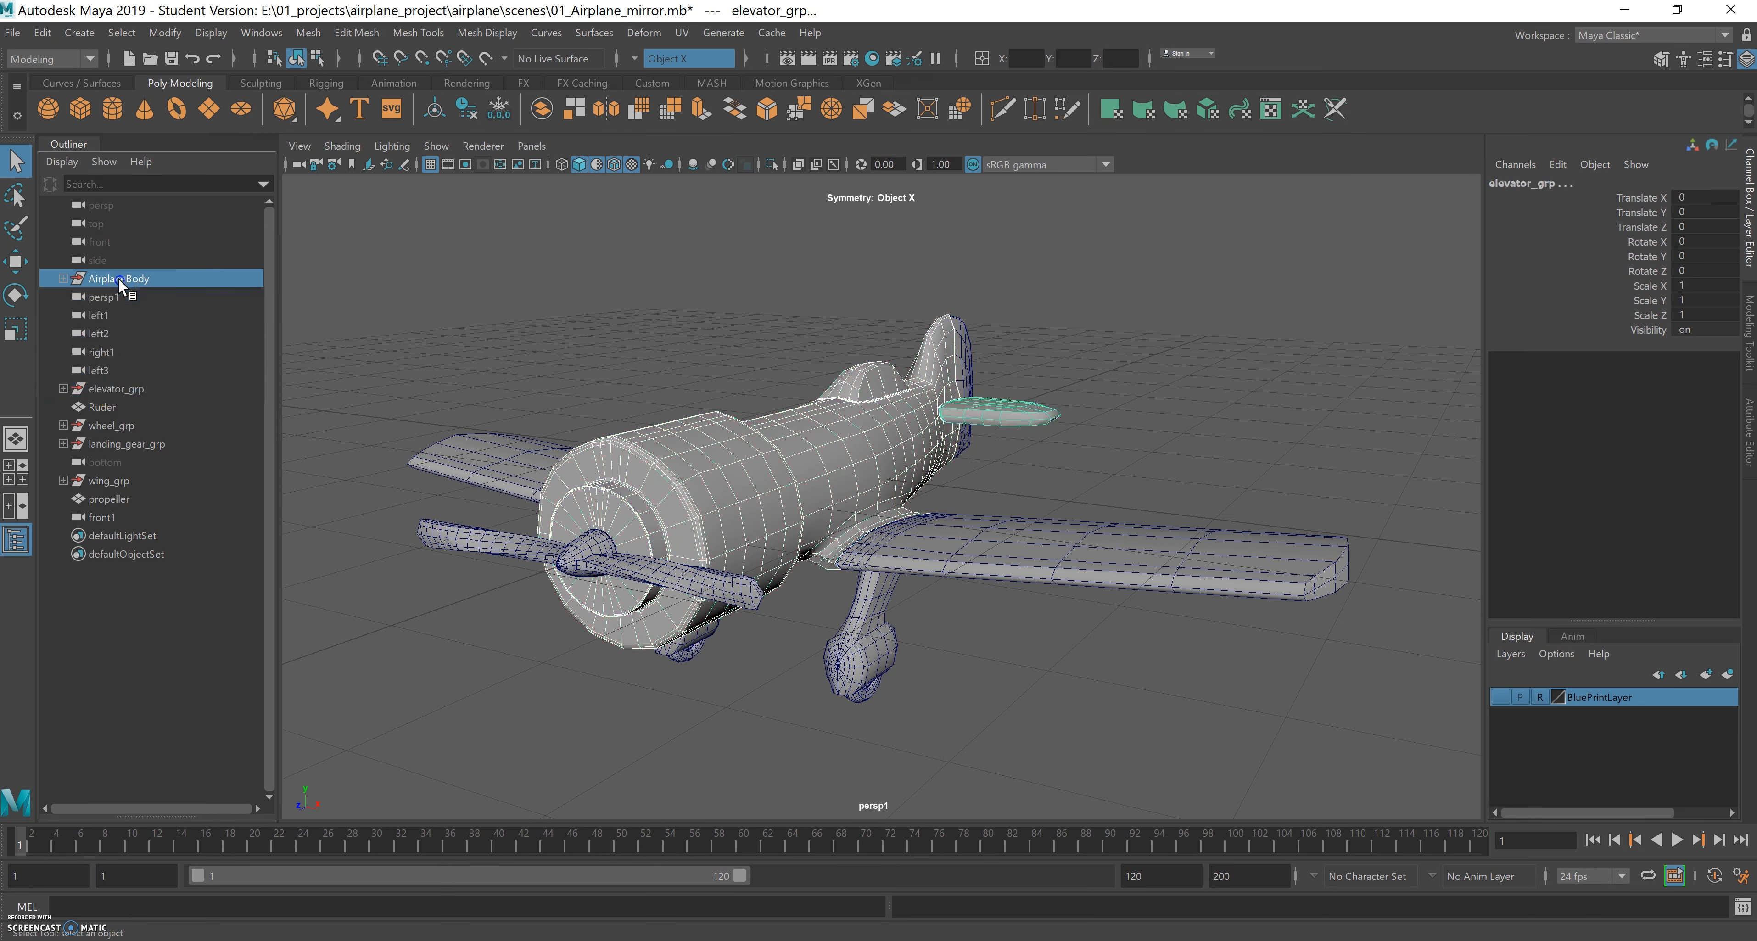
left_click(118, 389, "ctrl")
left_click(112, 407, "ctrl")
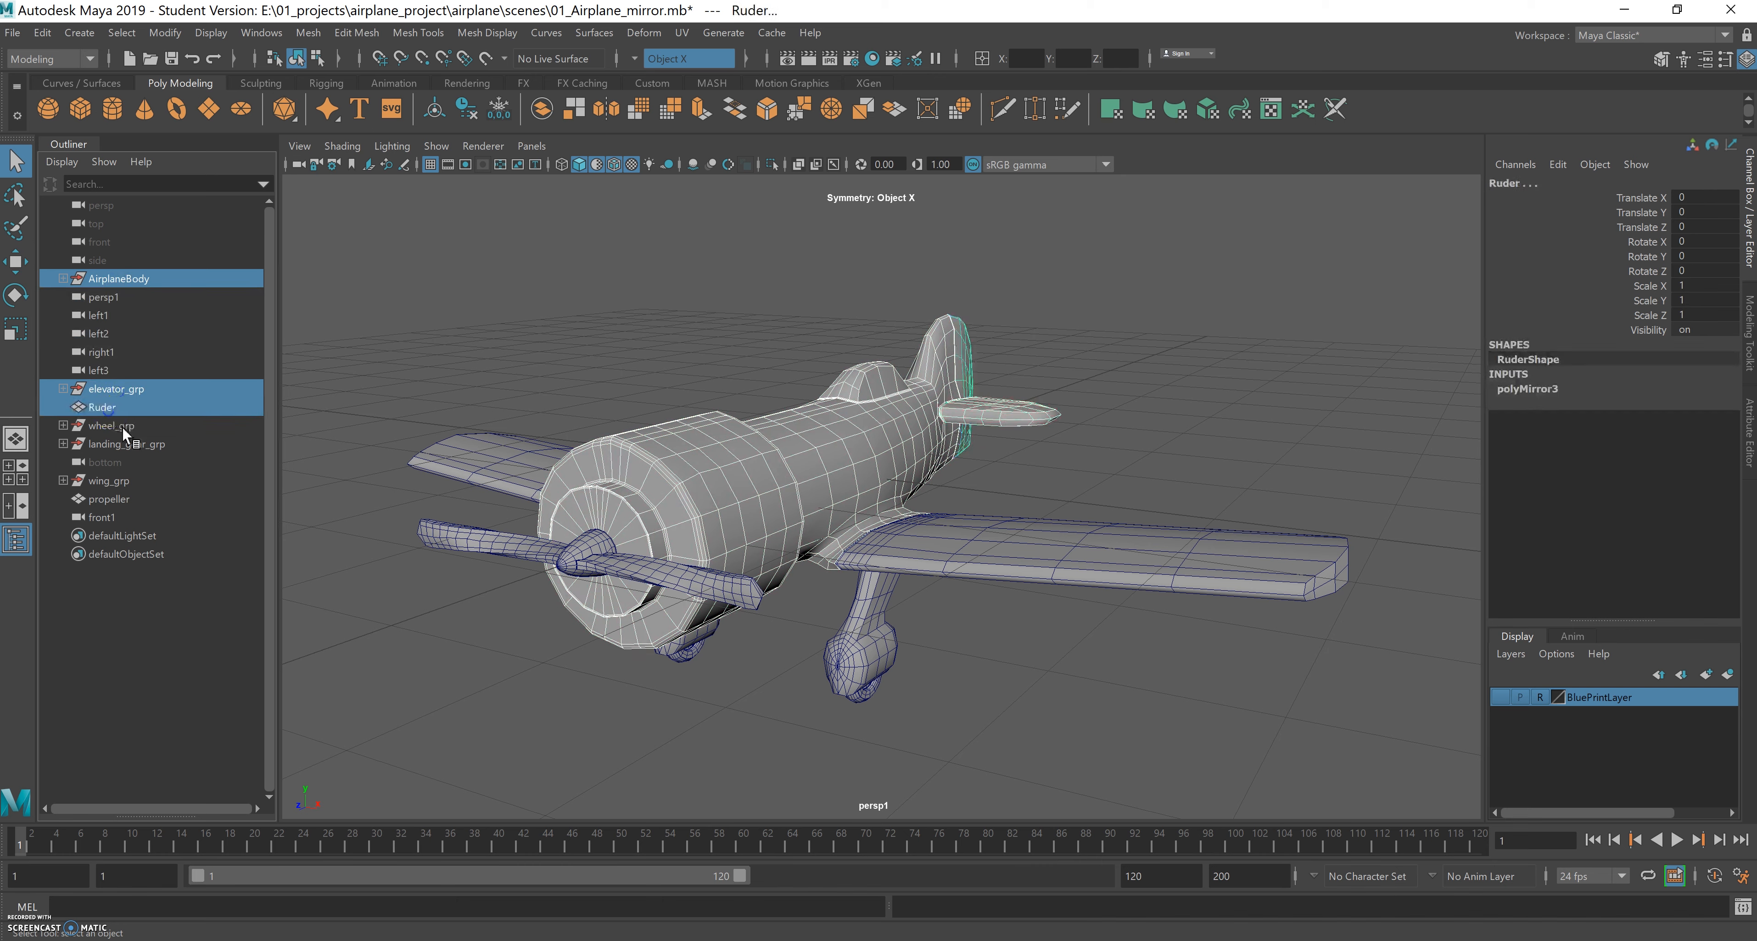
left_click(117, 425, "ctrl")
left_click(126, 443, "ctrl")
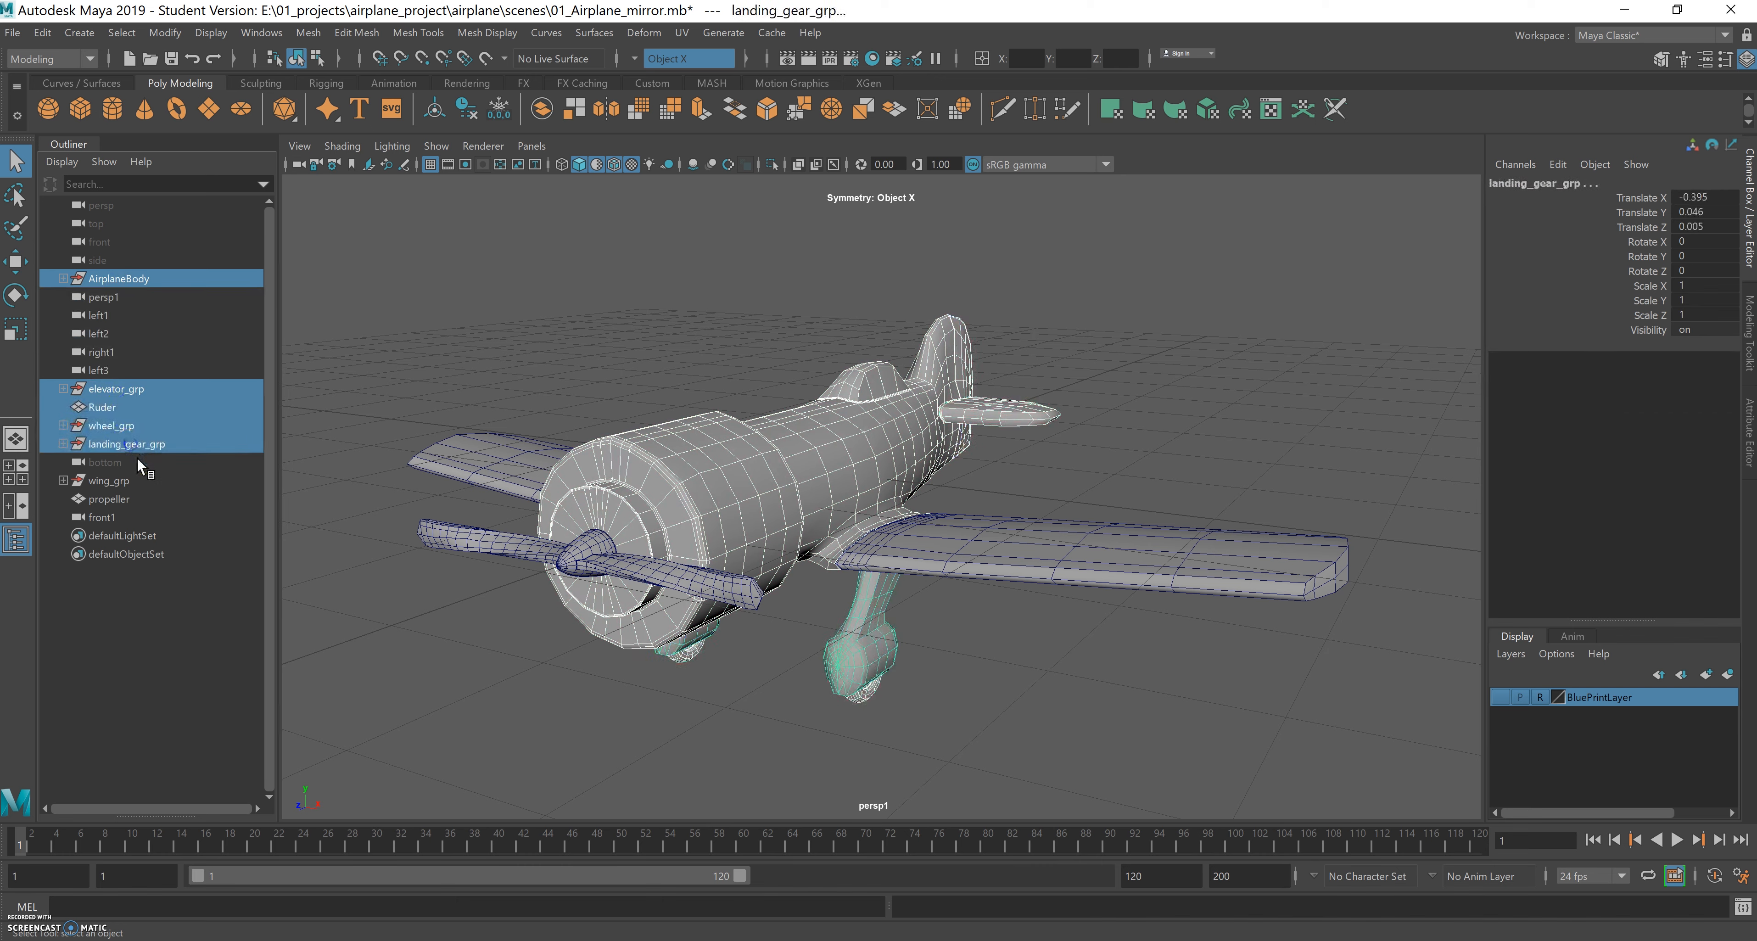
left_click(112, 480, "ctrl")
left_click(125, 507, "ctrl")
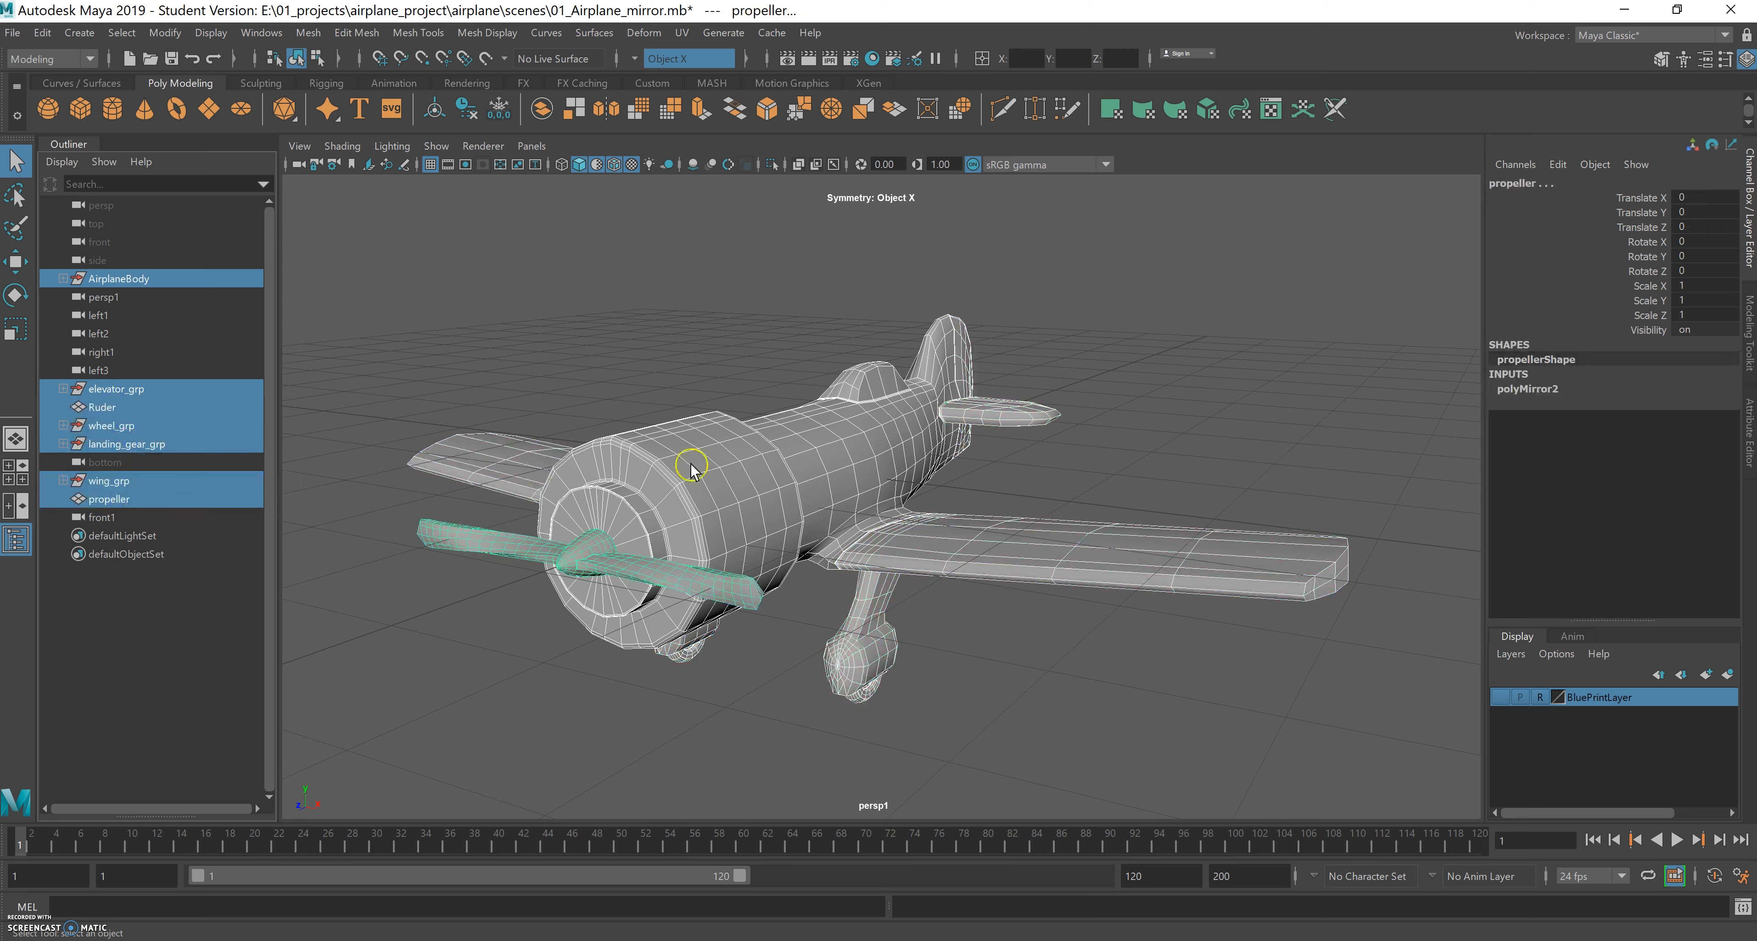
left_click_drag(761, 502, 839, 449, "alt")
right_click_drag(838, 444, 675, 423, "alt")
middle_click_drag(812, 465, 735, 470, "alt")
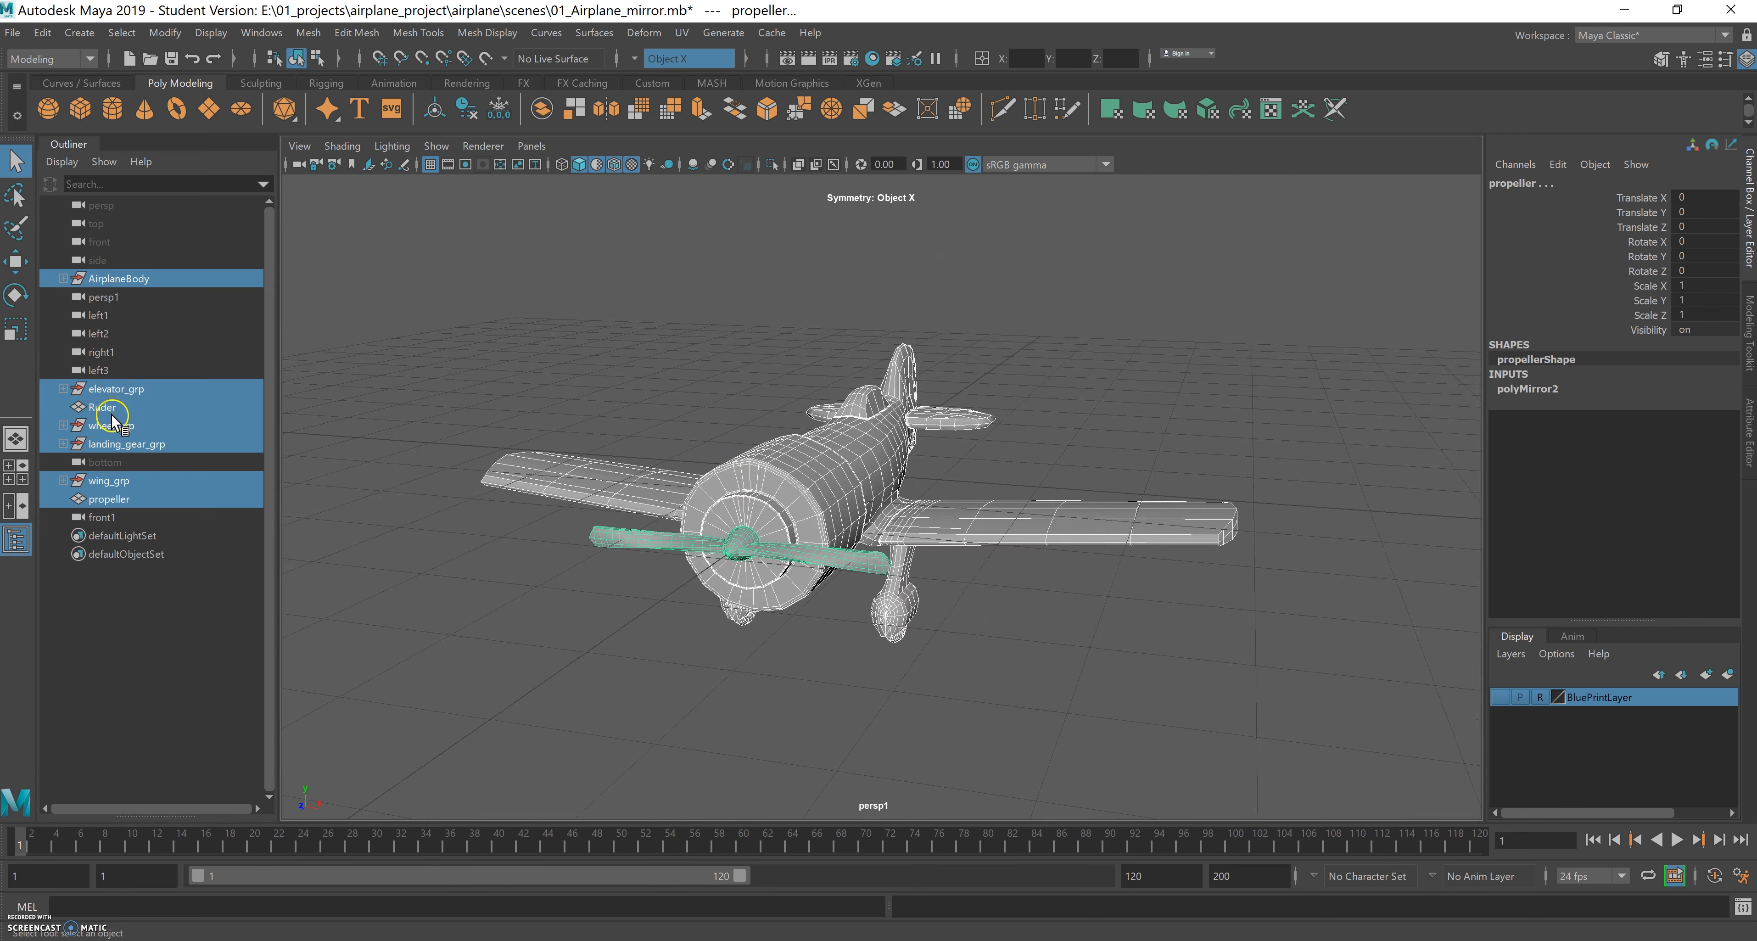
key("ctrl+g")
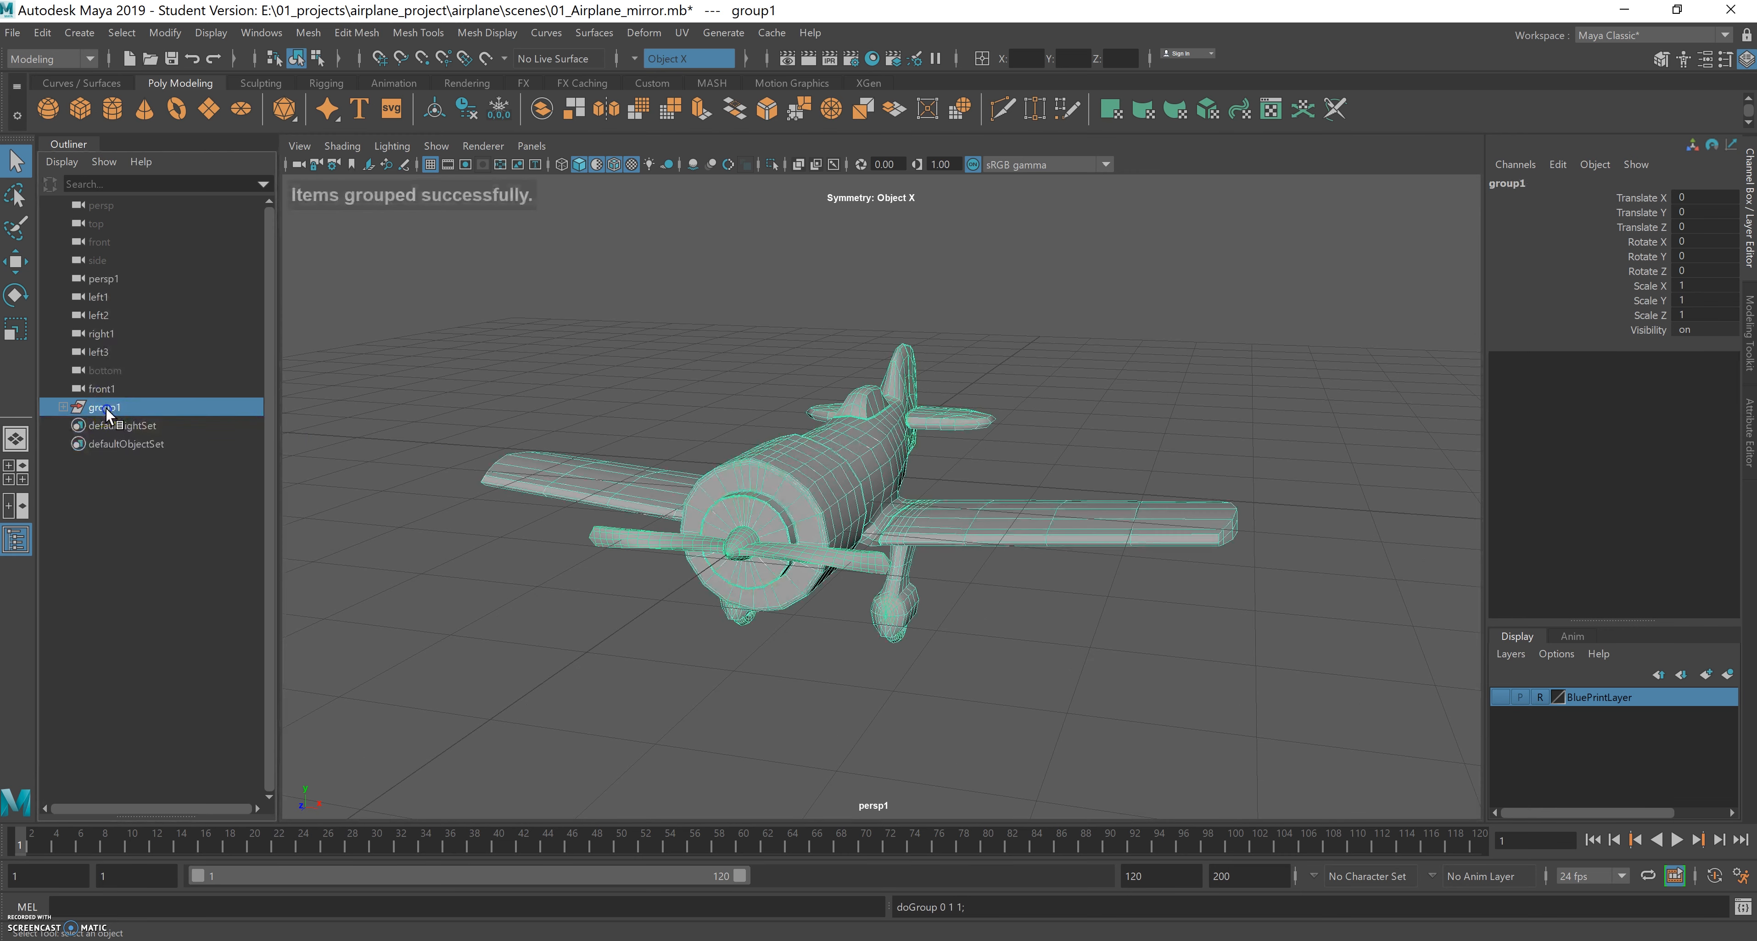
Rename the new parent group of the airplane parts as airplane_geo_grp.
double_click(107, 409)
type("airplane_geo_grp")
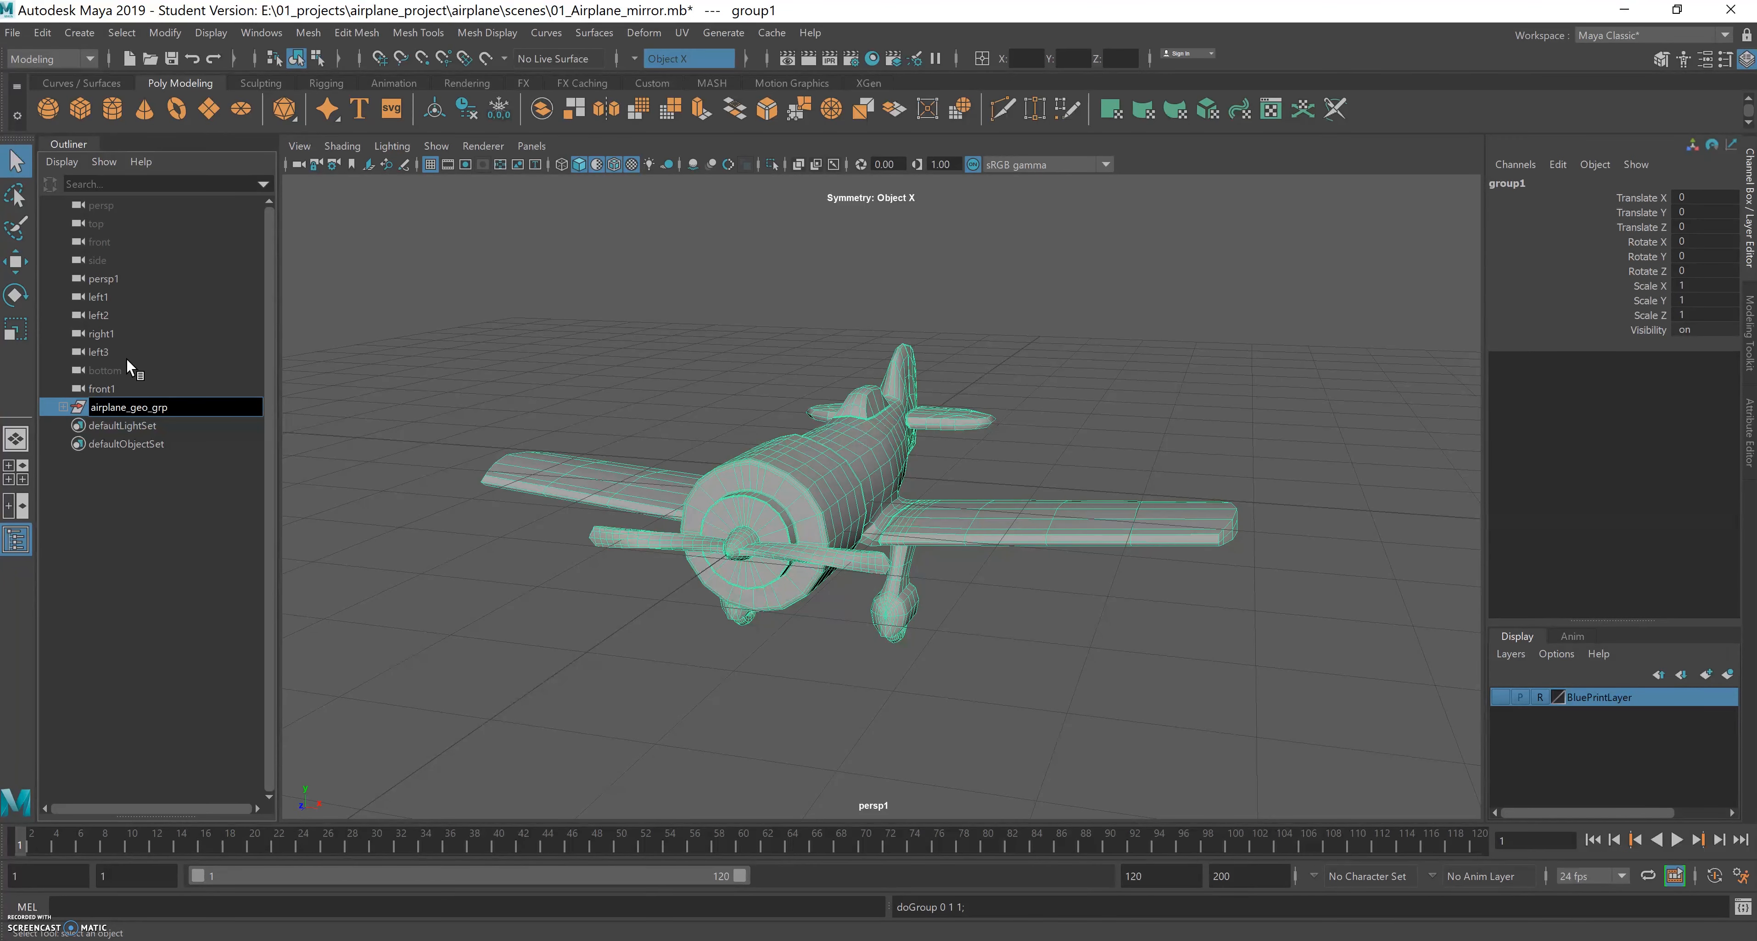
key("Return")
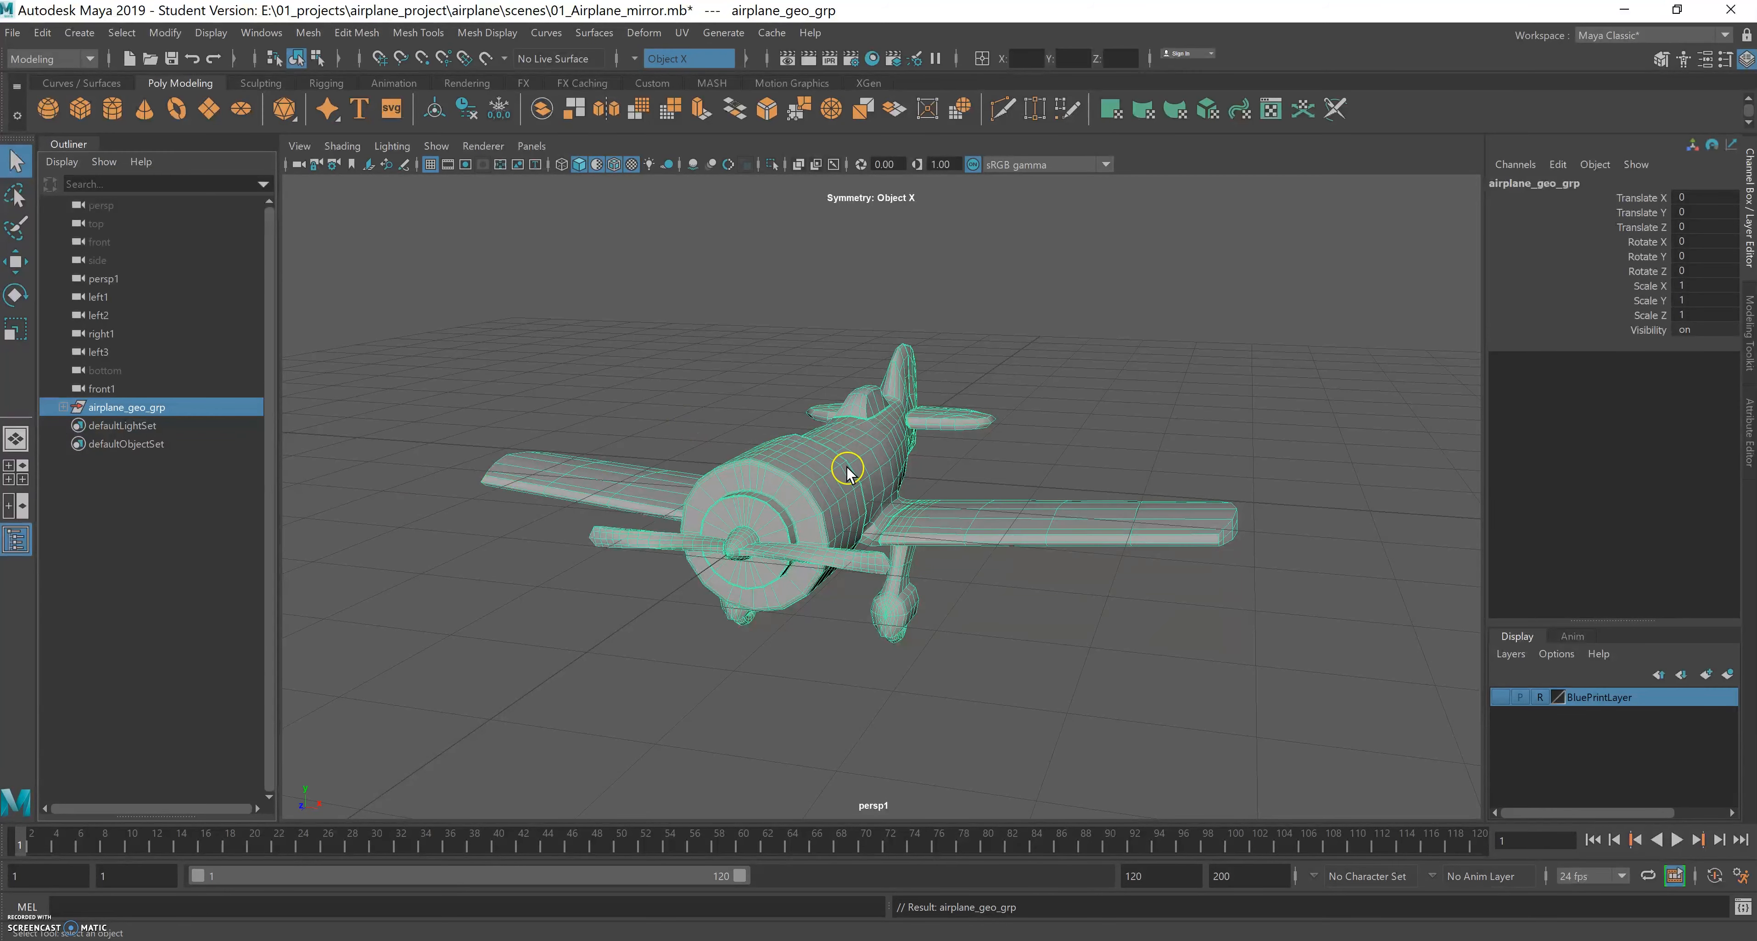
Turn on smooth mesh preview for airplane_geo_grp and inspect the smoothed airplane up close and from several angles.
key("3")
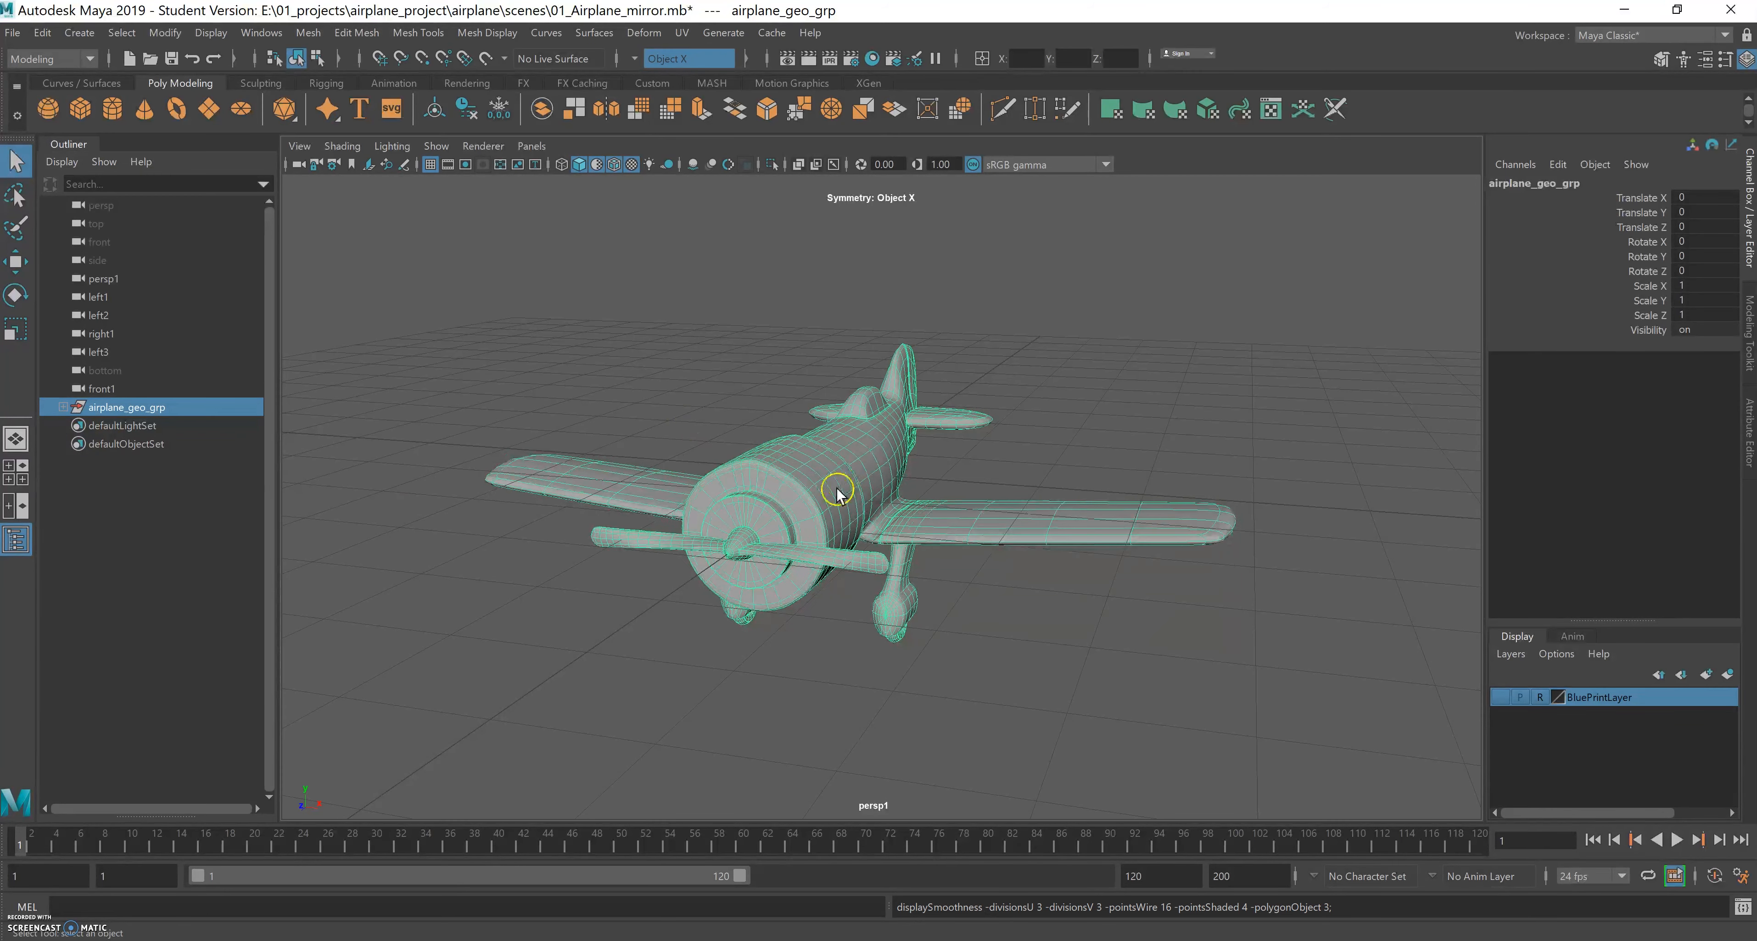
left_click_drag(855, 588, 791, 559, "alt")
right_click_drag(791, 559, 1150, 577, "alt")
left_click_drag(1150, 577, 1118, 522, "alt")
right_click_drag(1118, 522, 930, 503, "alt")
middle_click_drag(929, 503, 775, 475, "alt")
mouse_move(874, 525)
left_mouse_down("alt")
mouse_move(951, 528)
mouse_move(792, 569)
mouse_move(851, 523)
left_mouse_up("alt")
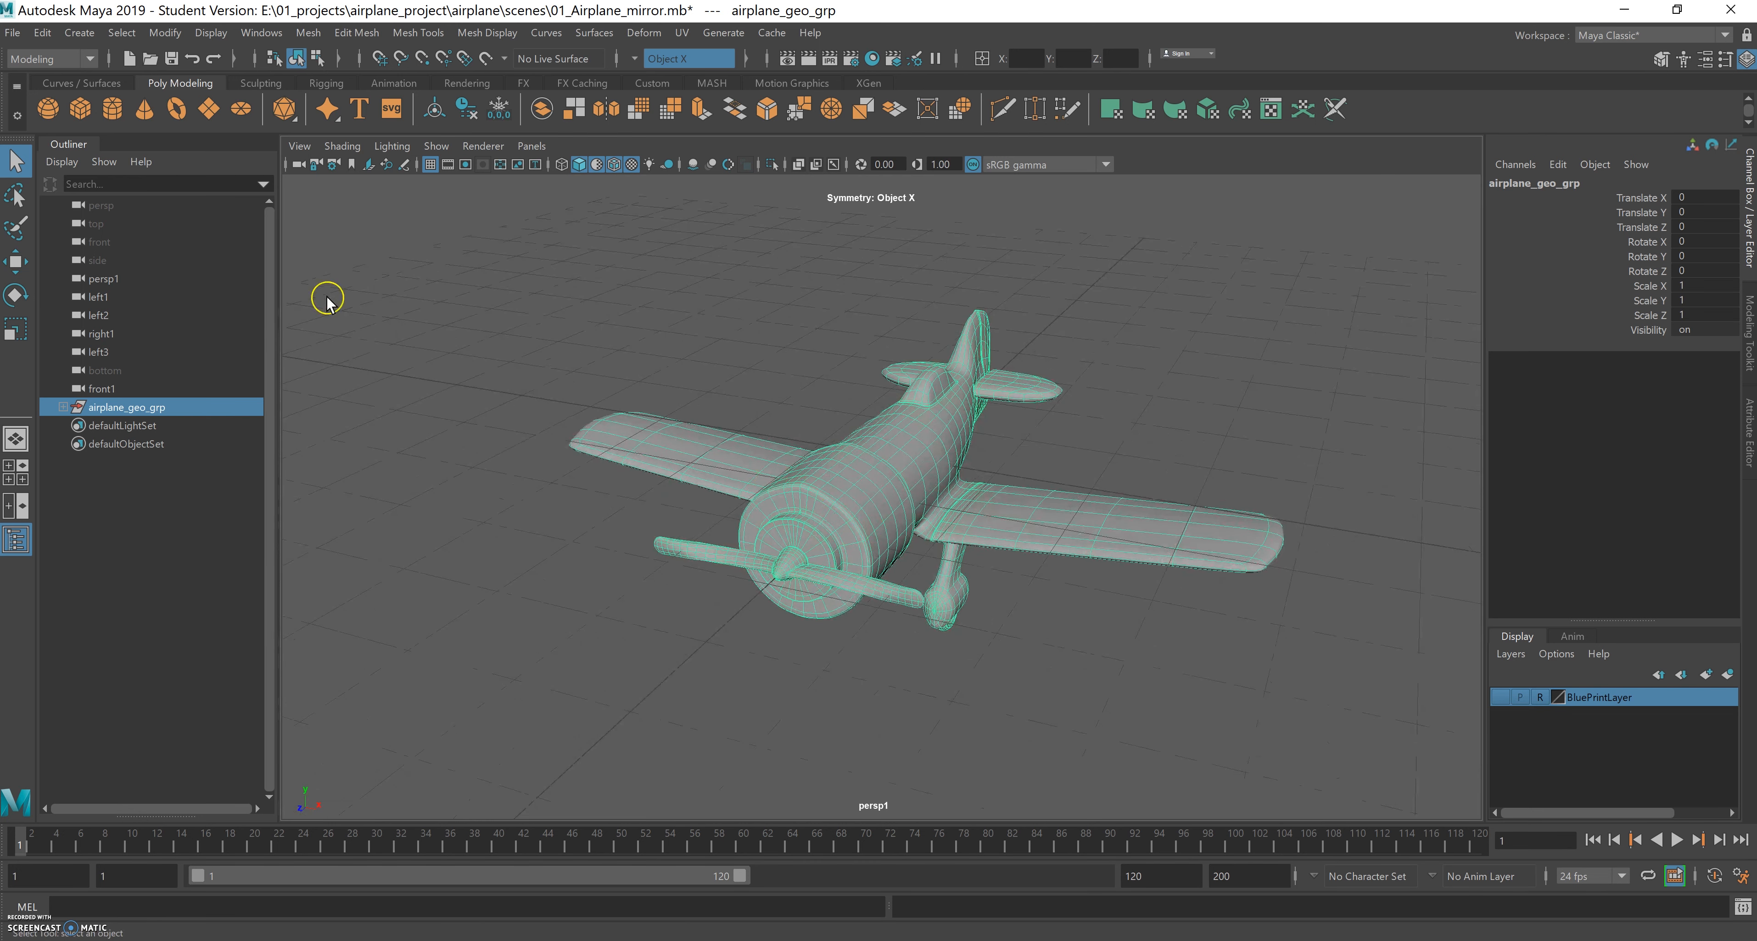
Save the scene under the new name 01_Airplane_finished.mb in the project's scenes folder.
left_click(13, 33)
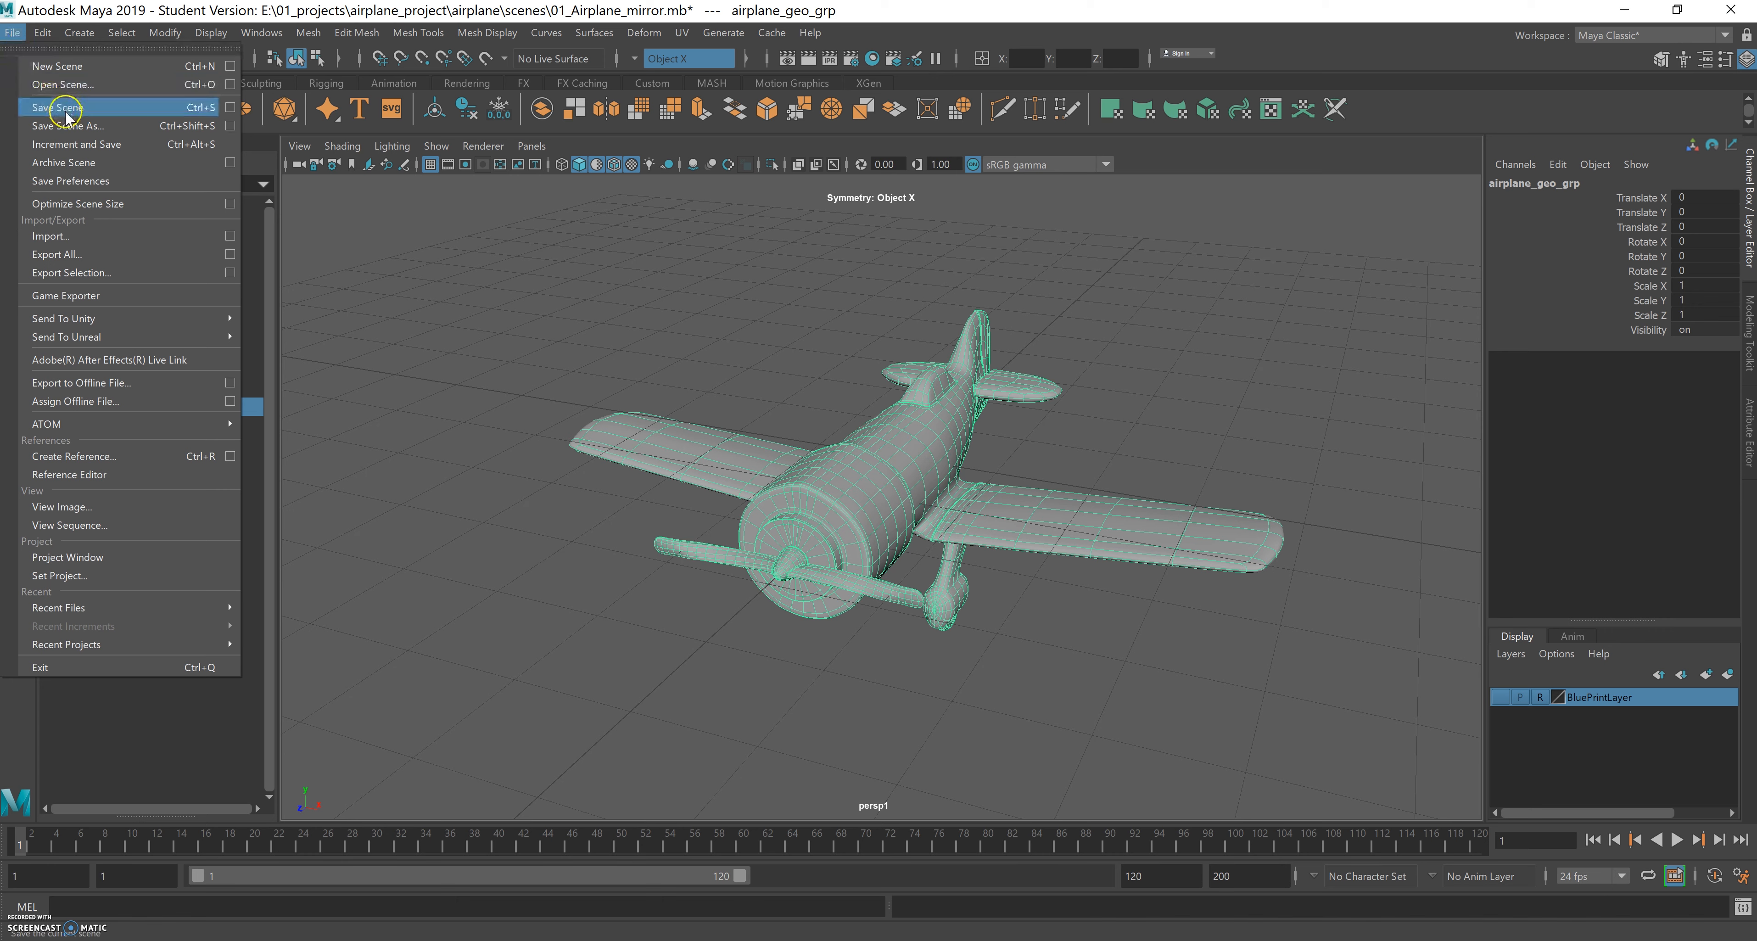
left_click(76, 122)
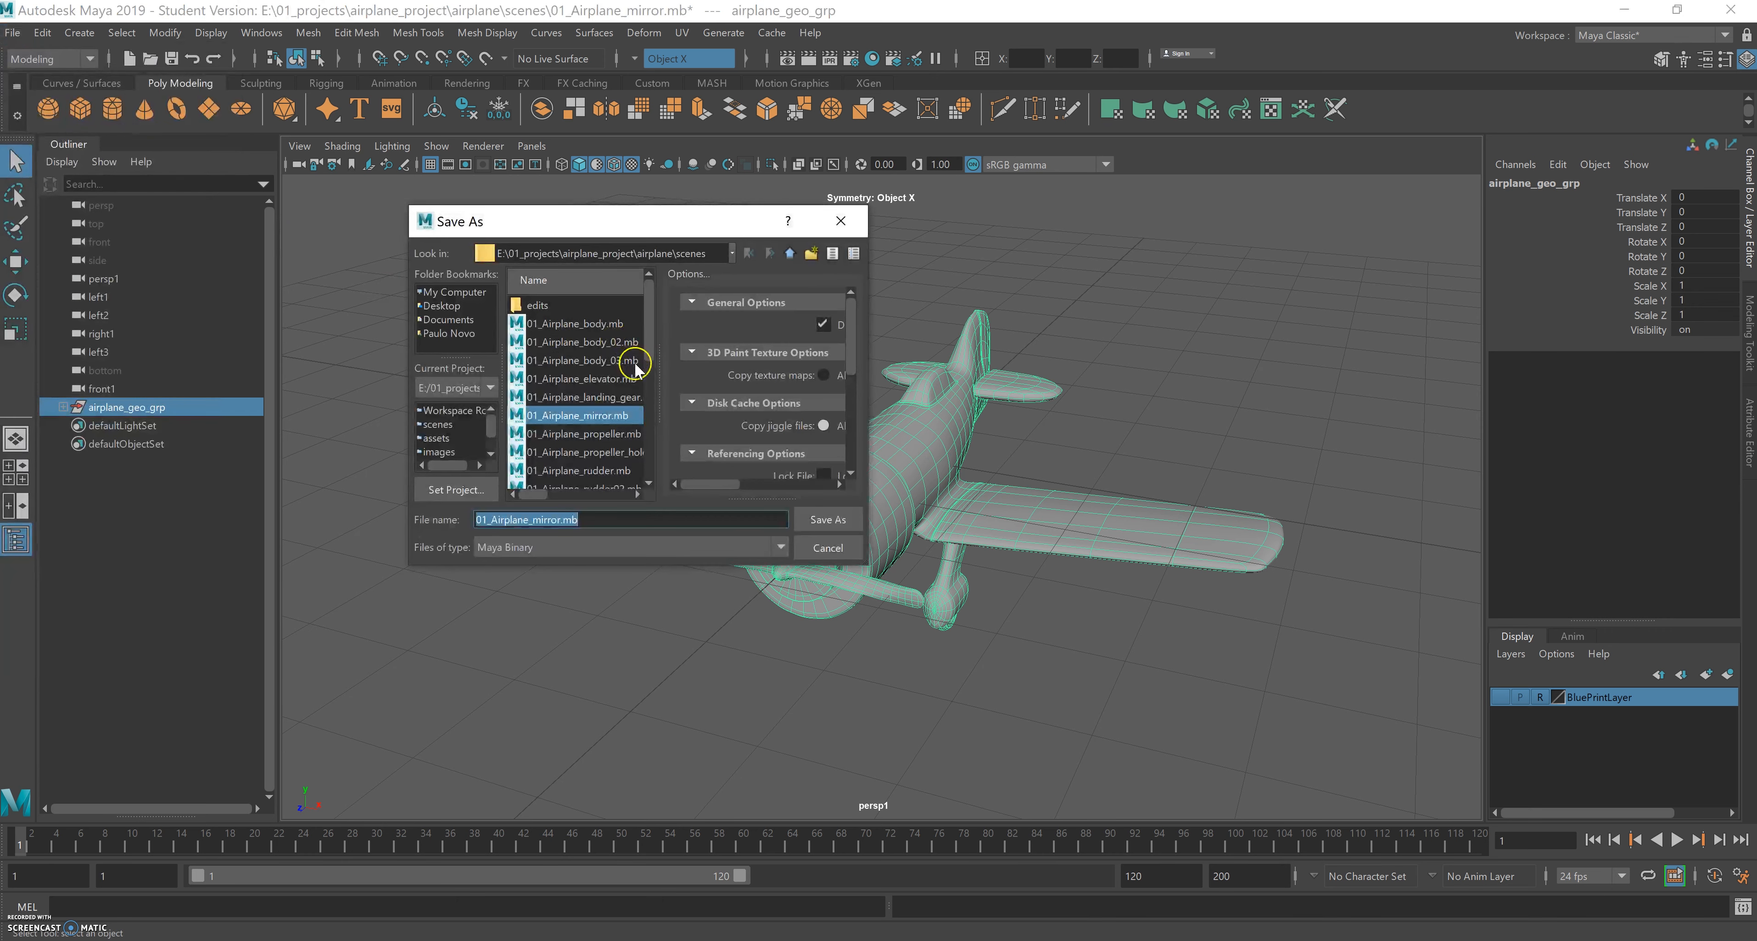
left_click(561, 520)
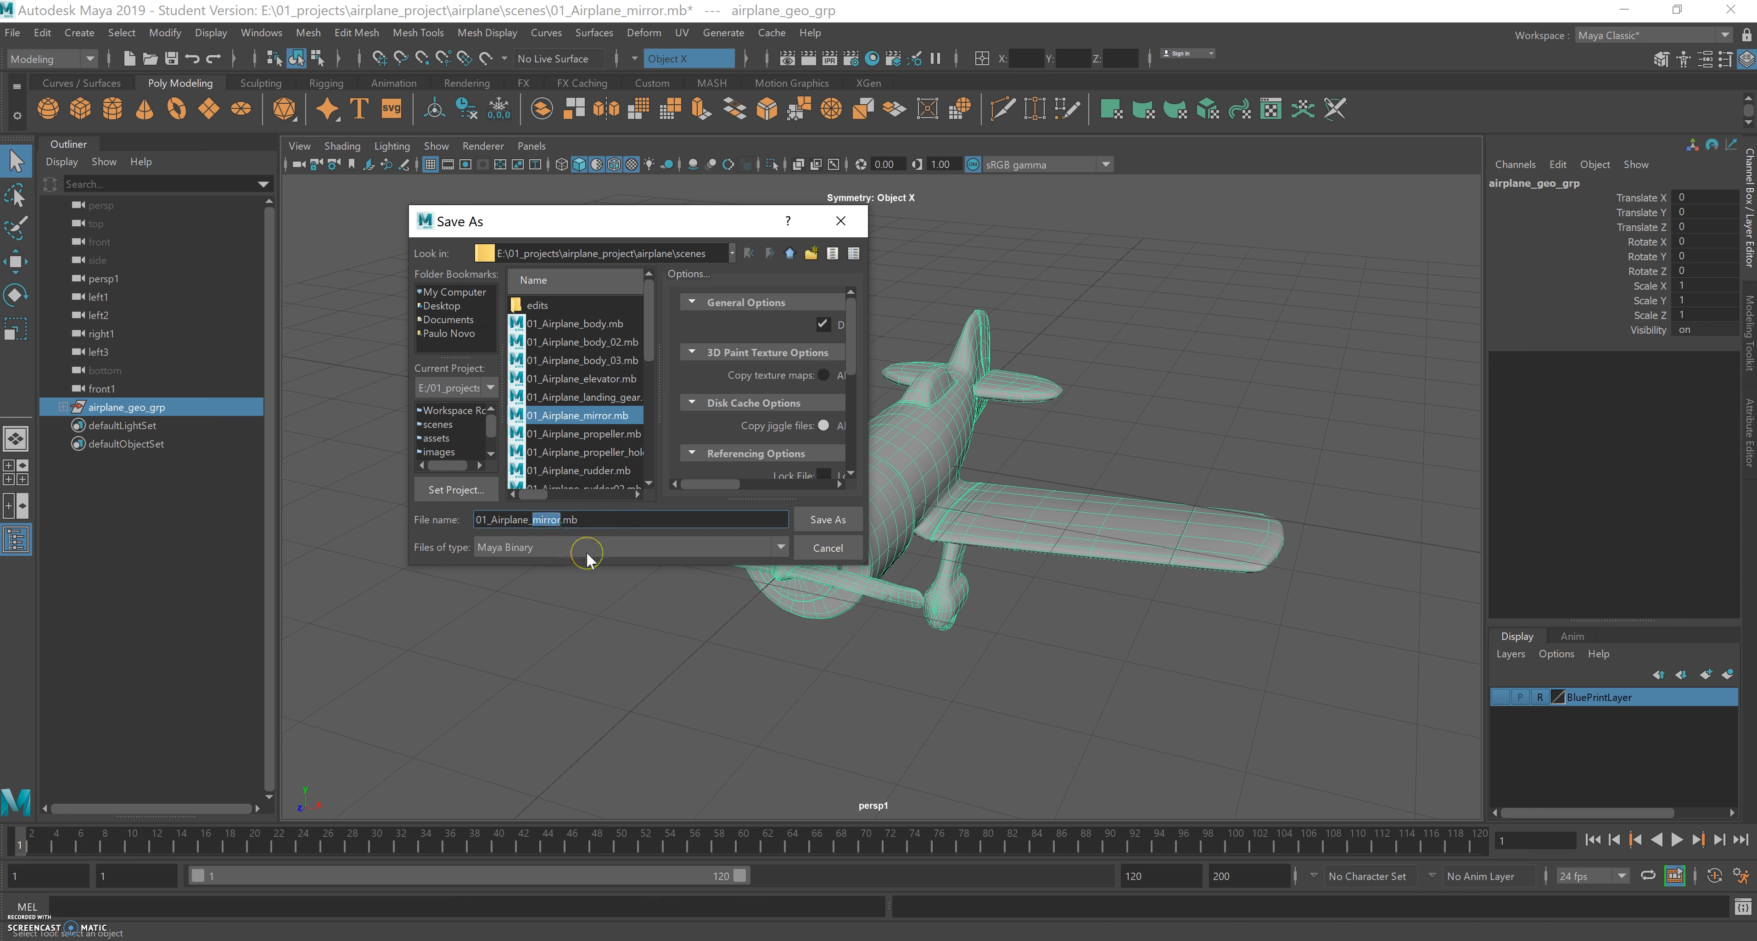
type("finished")
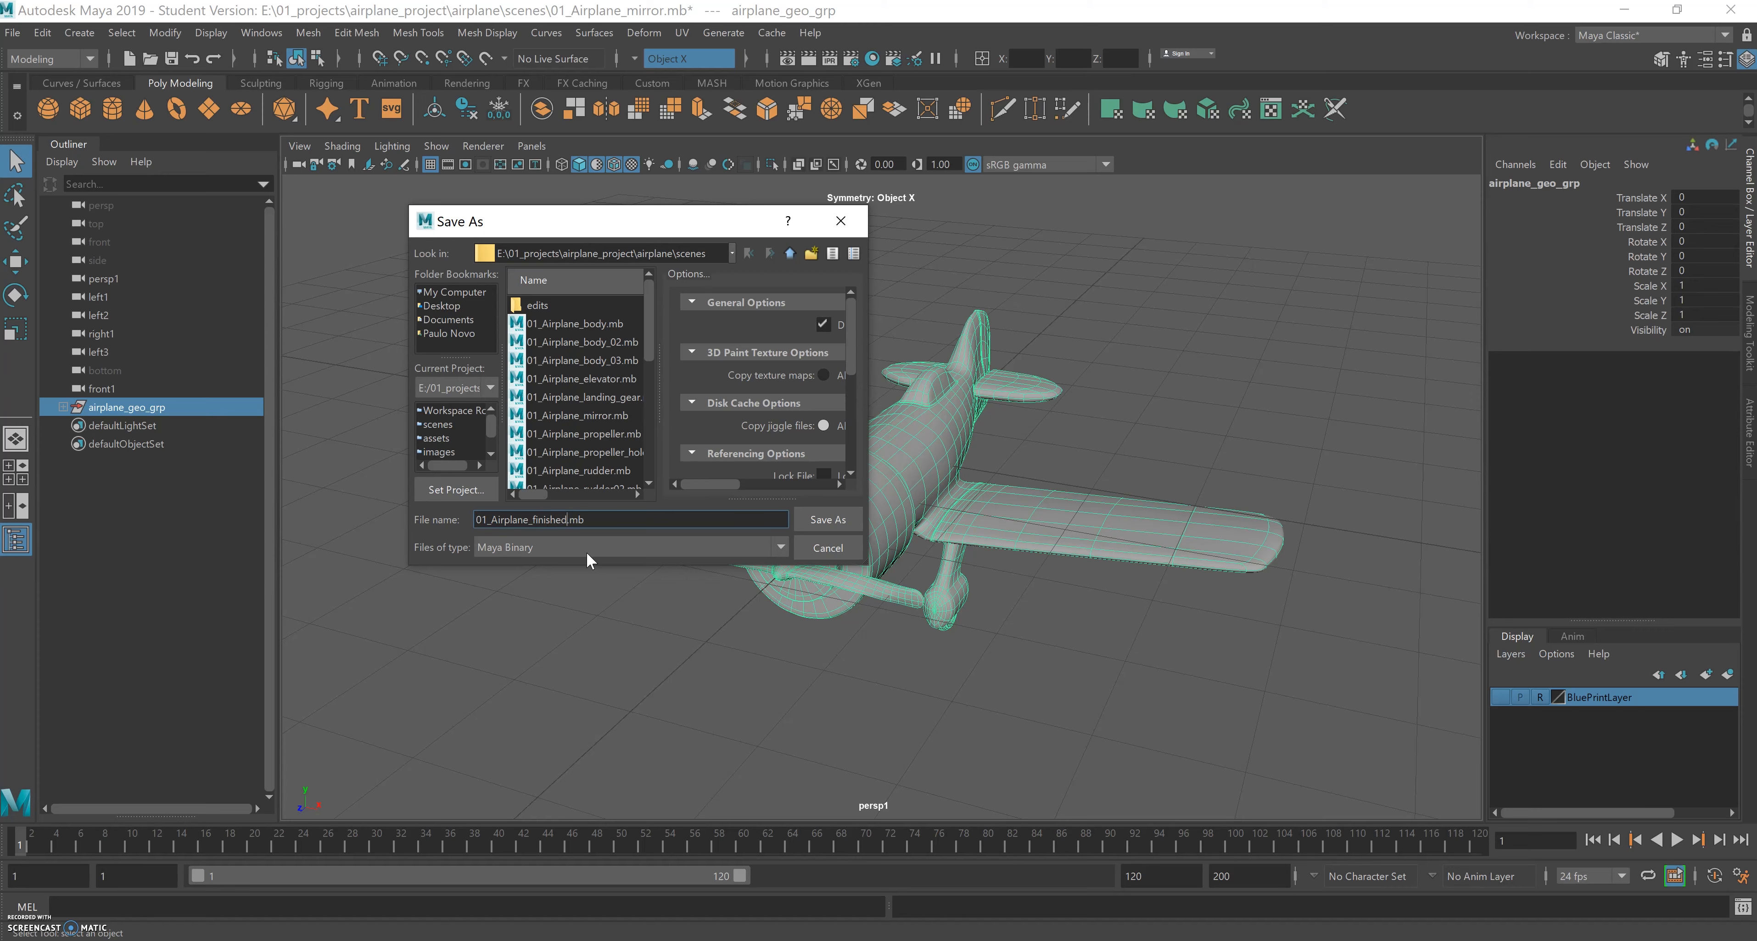
left_click(826, 519)
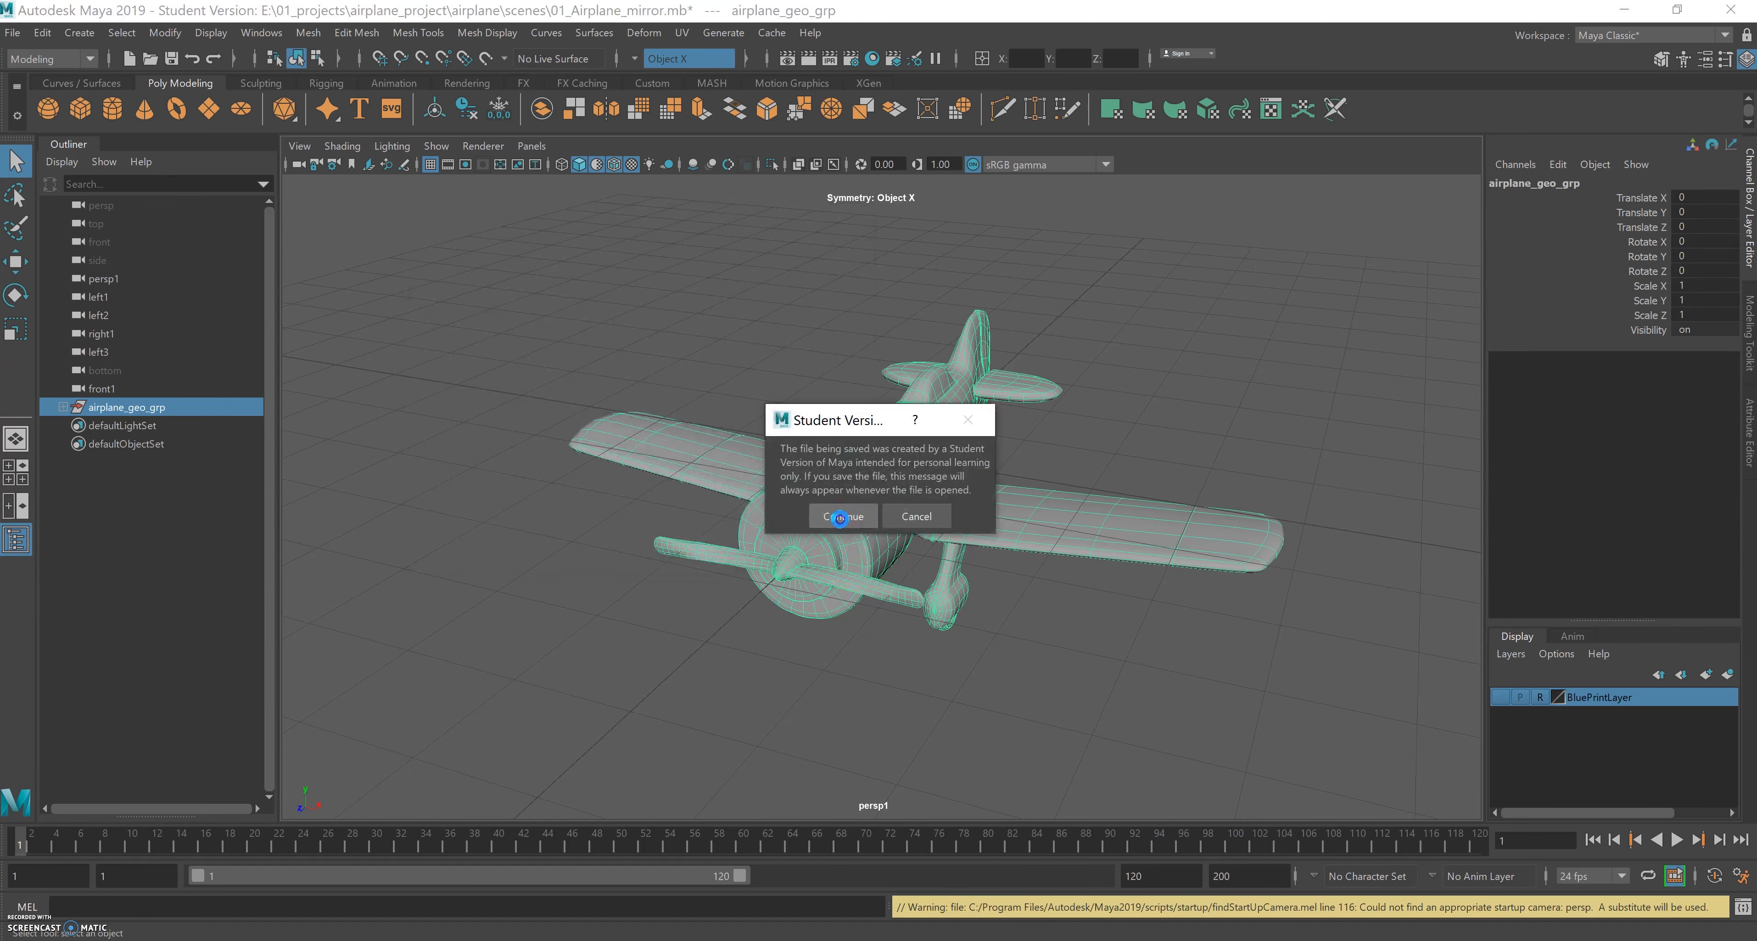